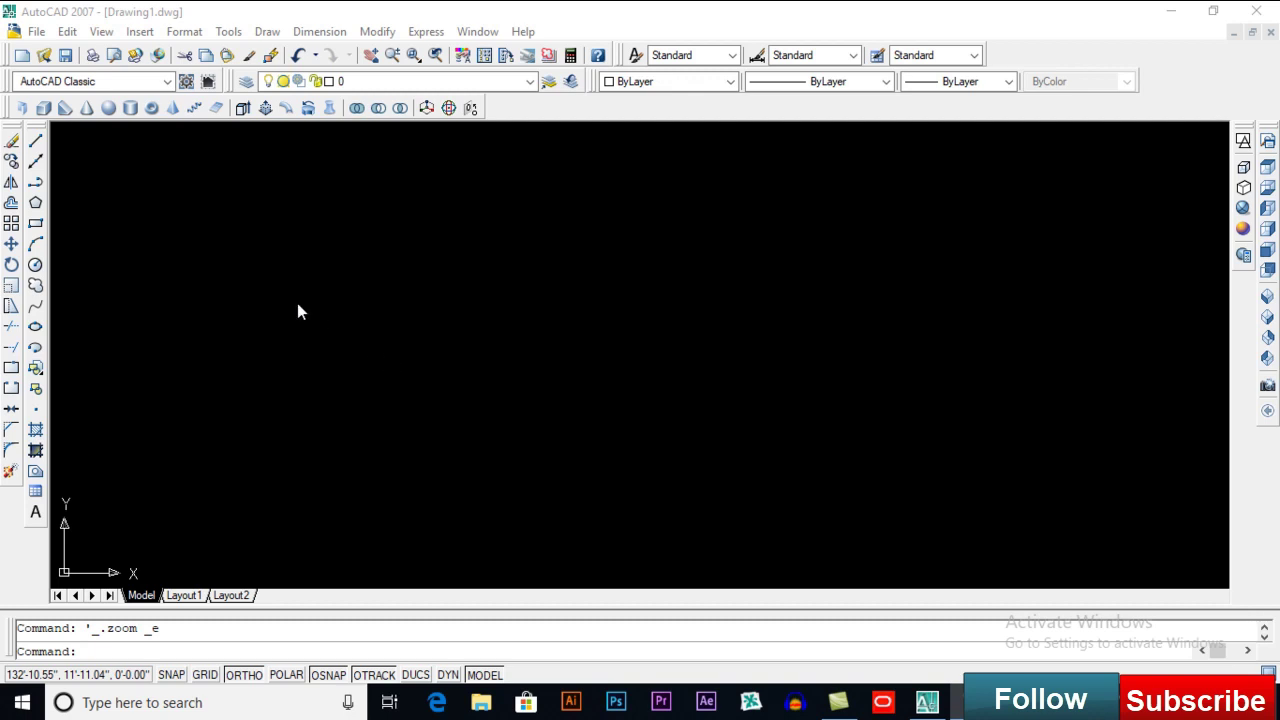
Step: Draw a 40' horizontal base line and a 61' vertical line upward from its right end
{"action": "left_click", "coordinate": [393, 381]}
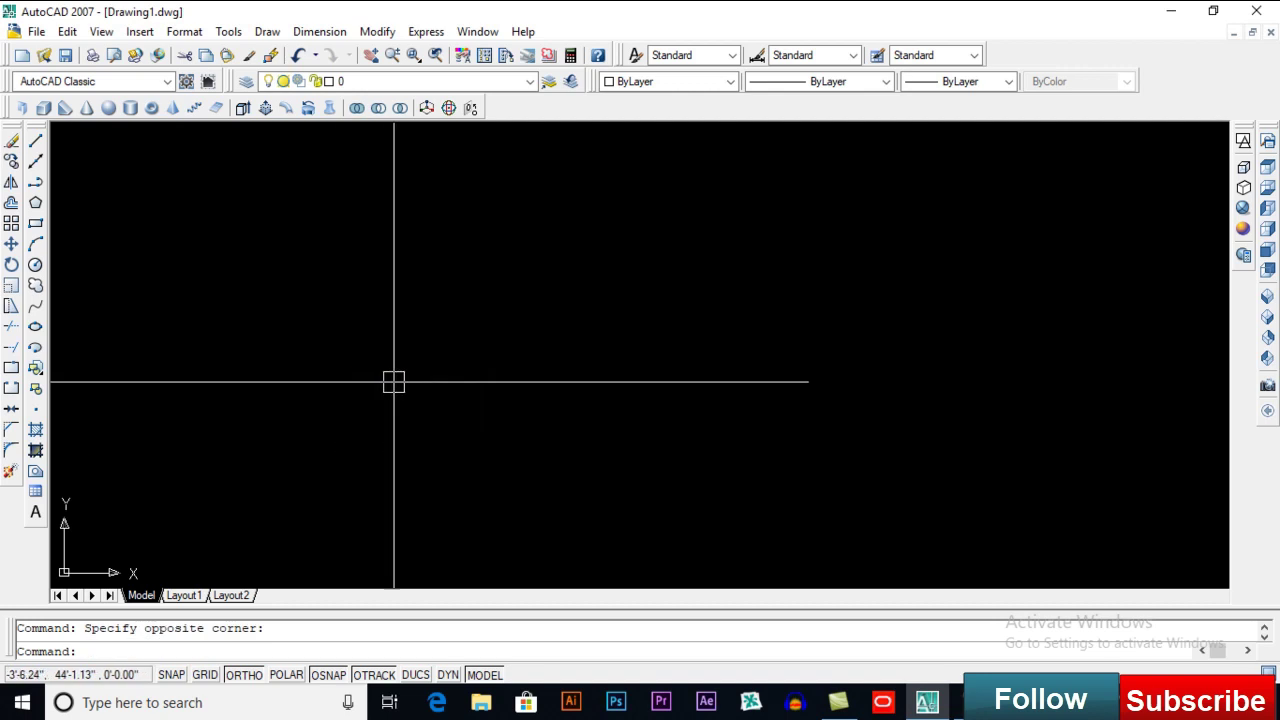
{"action": "key", "text": "Return"}
{"action": "left_click", "coordinate": [352, 508]}
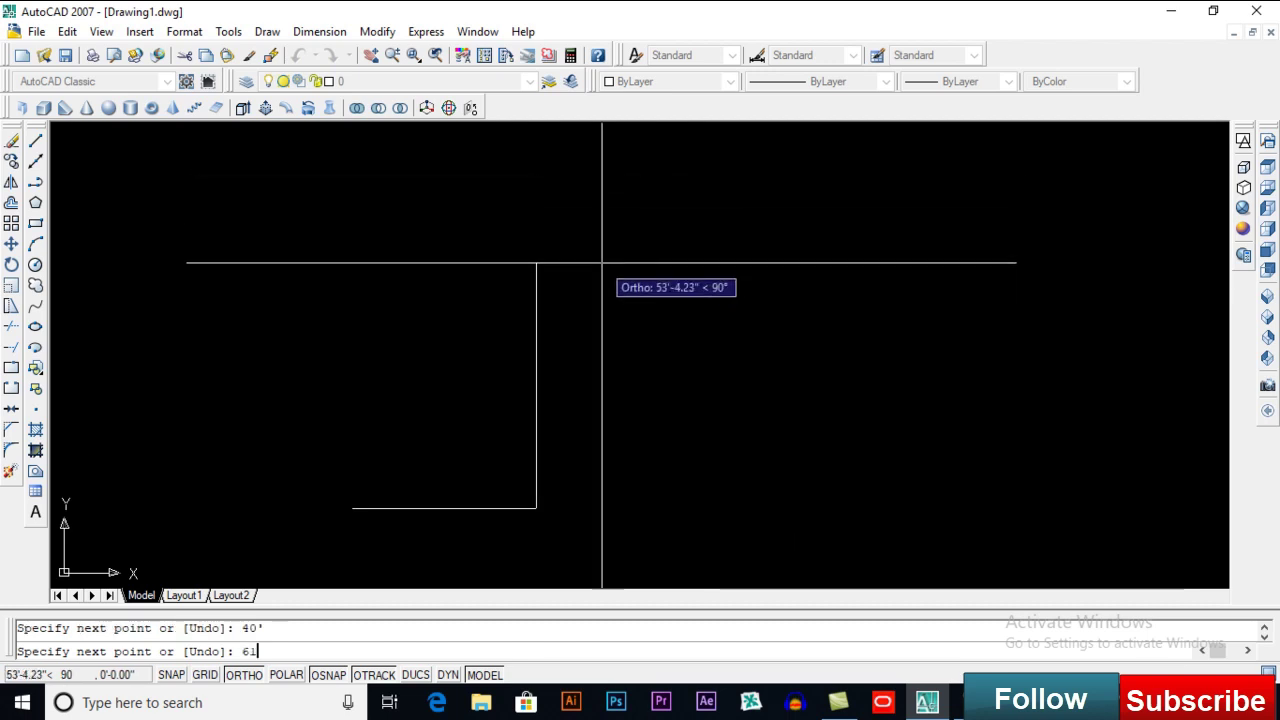
{"action": "key", "text": "Return"}
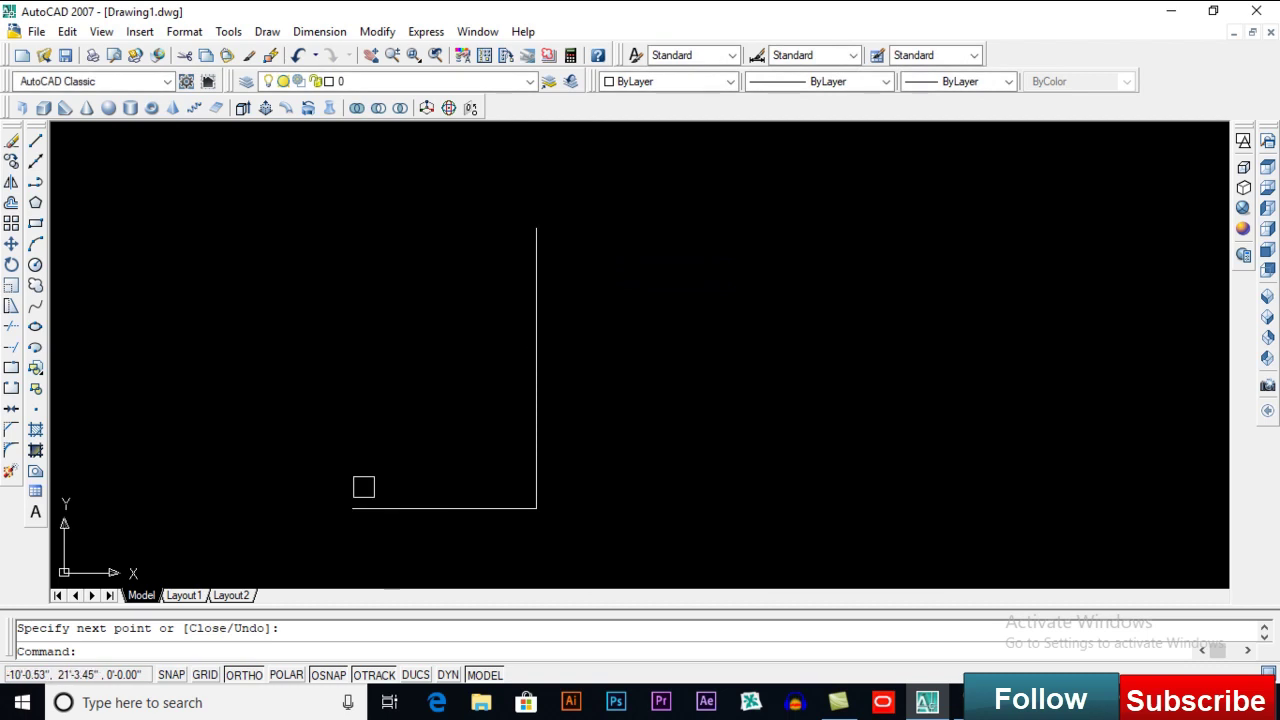
Step: Draw the 58' left side up from the base line's left end and close the outline with a sloping top line
{"action": "key", "text": "Return"}
{"action": "left_click", "coordinate": [352, 508]}
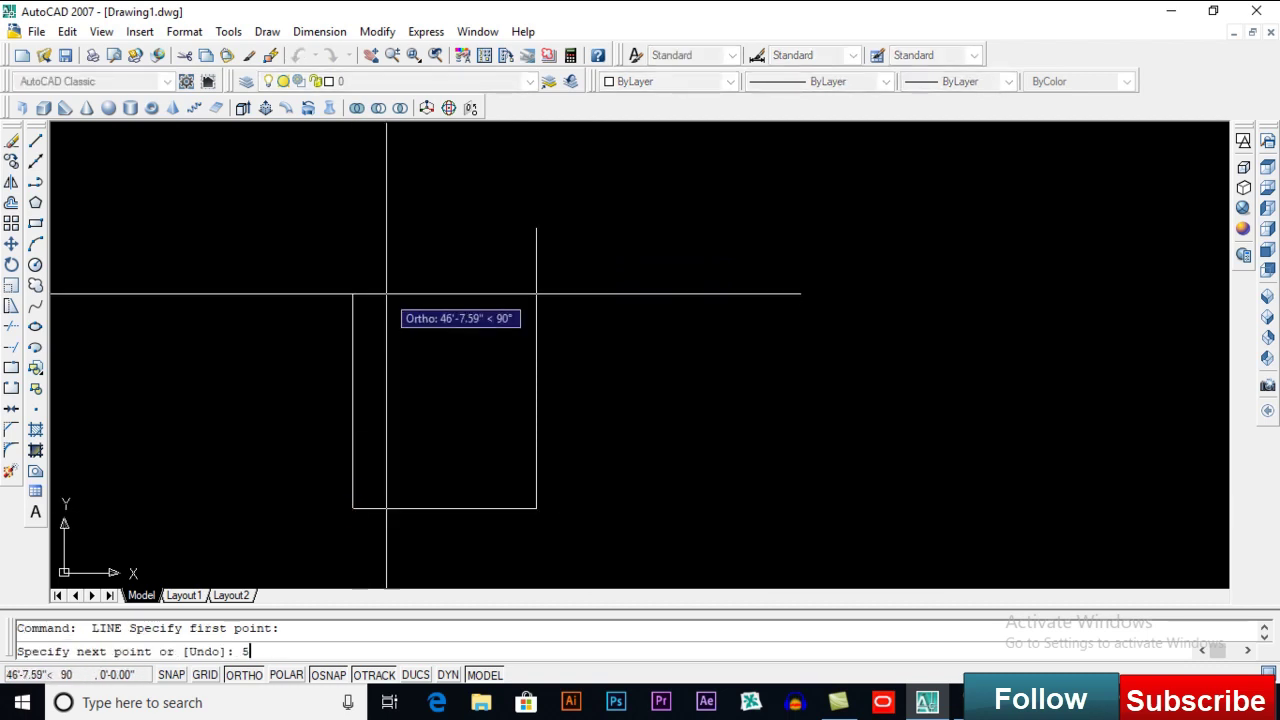
{"action": "type", "text": "58'"}
{"action": "key", "text": "Return"}
{"action": "key", "text": "Return"}
{"action": "key", "text": "Return"}
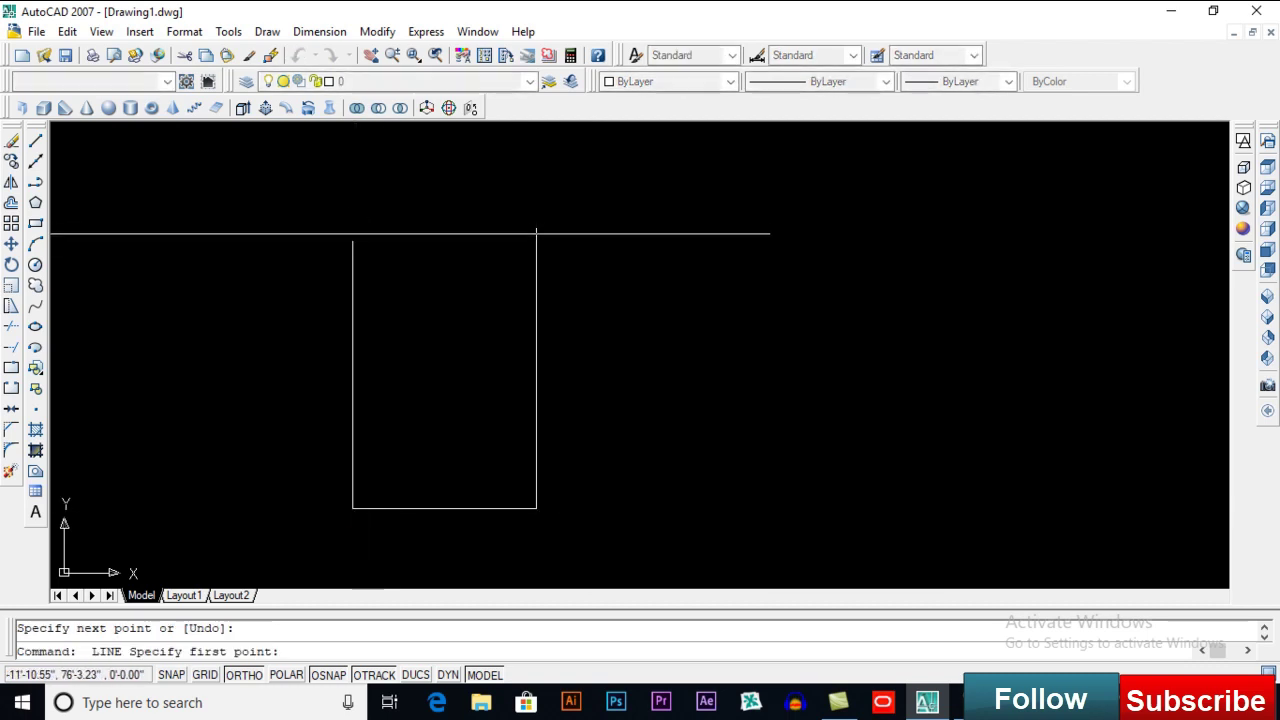
{"action": "left_click", "coordinate": [352, 244]}
{"action": "left_click", "coordinate": [536, 228]}
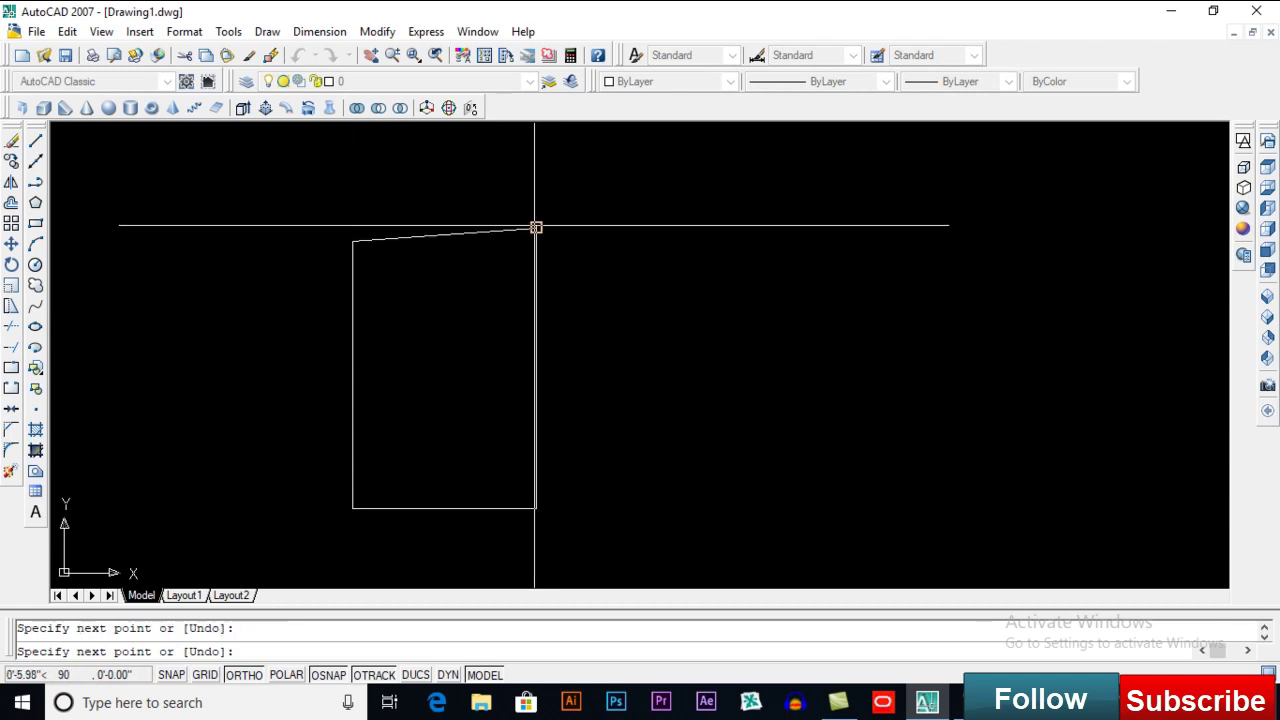
{"action": "key", "text": "Return"}
Step: Offset all four outline sides inward by 9" to form the outer walls
{"action": "middle_click_drag", "start_coordinate": [491, 280], "coordinate": [502, 258]}
{"action": "scroll", "coordinate": [502, 258], "scroll_direction": "up", "scroll_amount": 2}
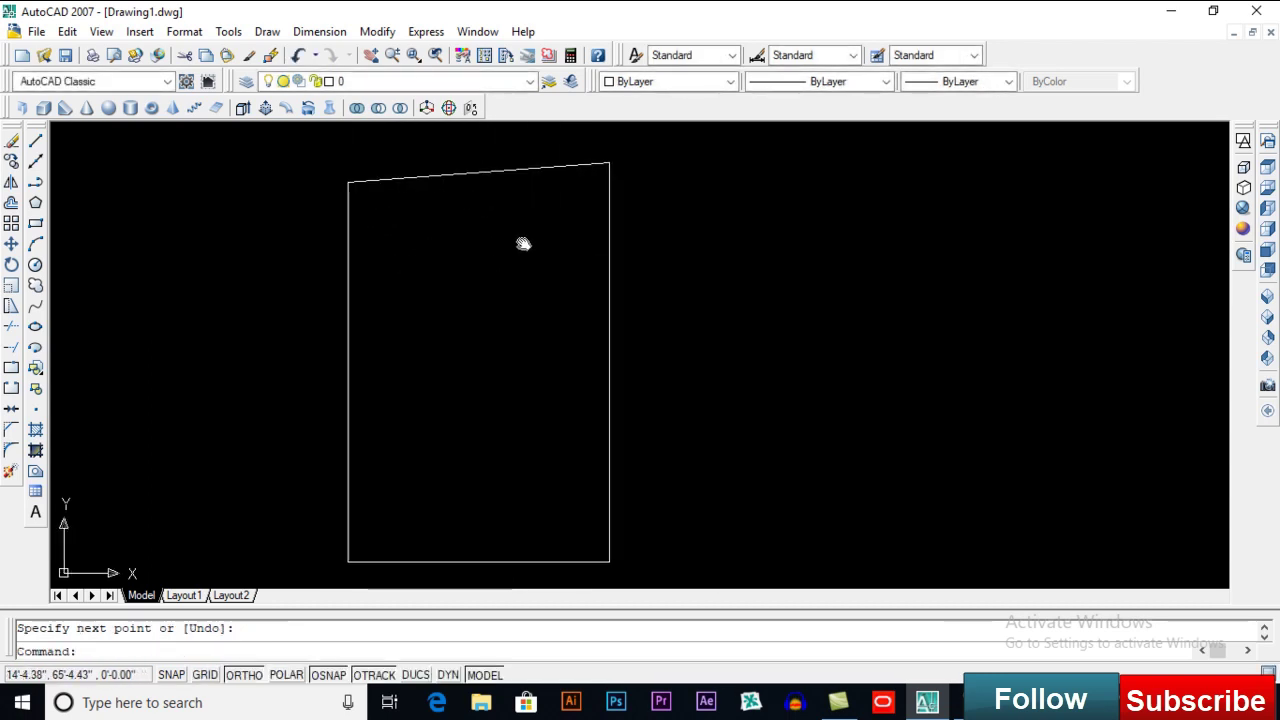
{"action": "type", "text": "o"}
{"action": "key", "text": "Return"}
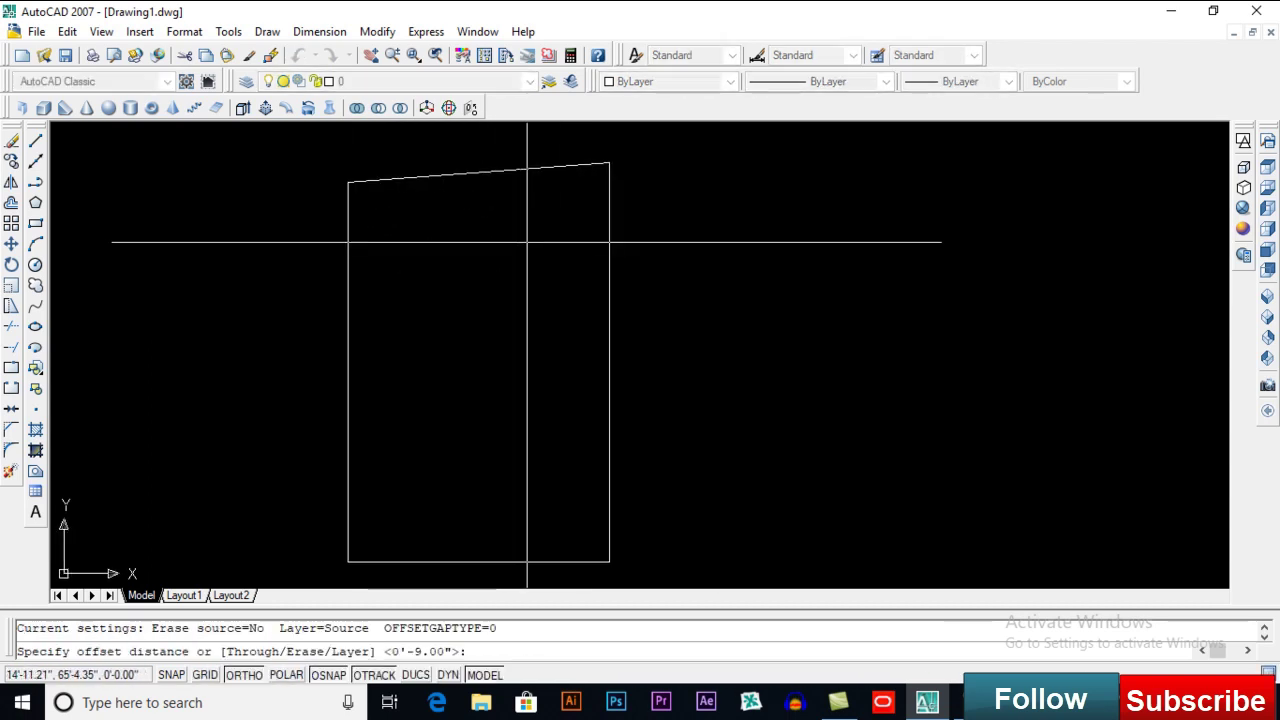
{"action": "key", "text": "Return"}
{"action": "left_click", "coordinate": [437, 176]}
{"action": "left_click", "coordinate": [437, 229]}
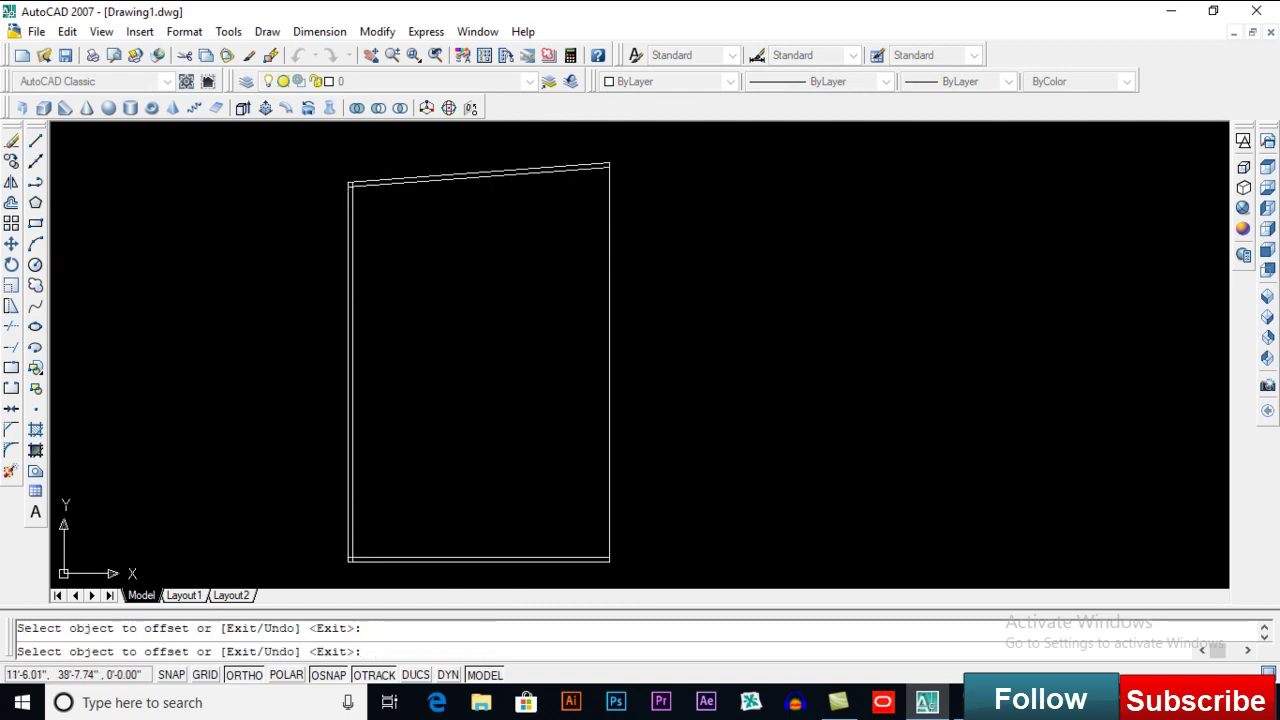
{"action": "left_click", "coordinate": [617, 409]}
{"action": "left_click", "coordinate": [409, 223]}
{"action": "key", "text": "Return"}
Step: Fillet the two top corners of the inner wall lines with a zero radius, using the Multiple option
{"action": "scroll", "coordinate": [357, 199], "scroll_direction": "up", "scroll_amount": 3}
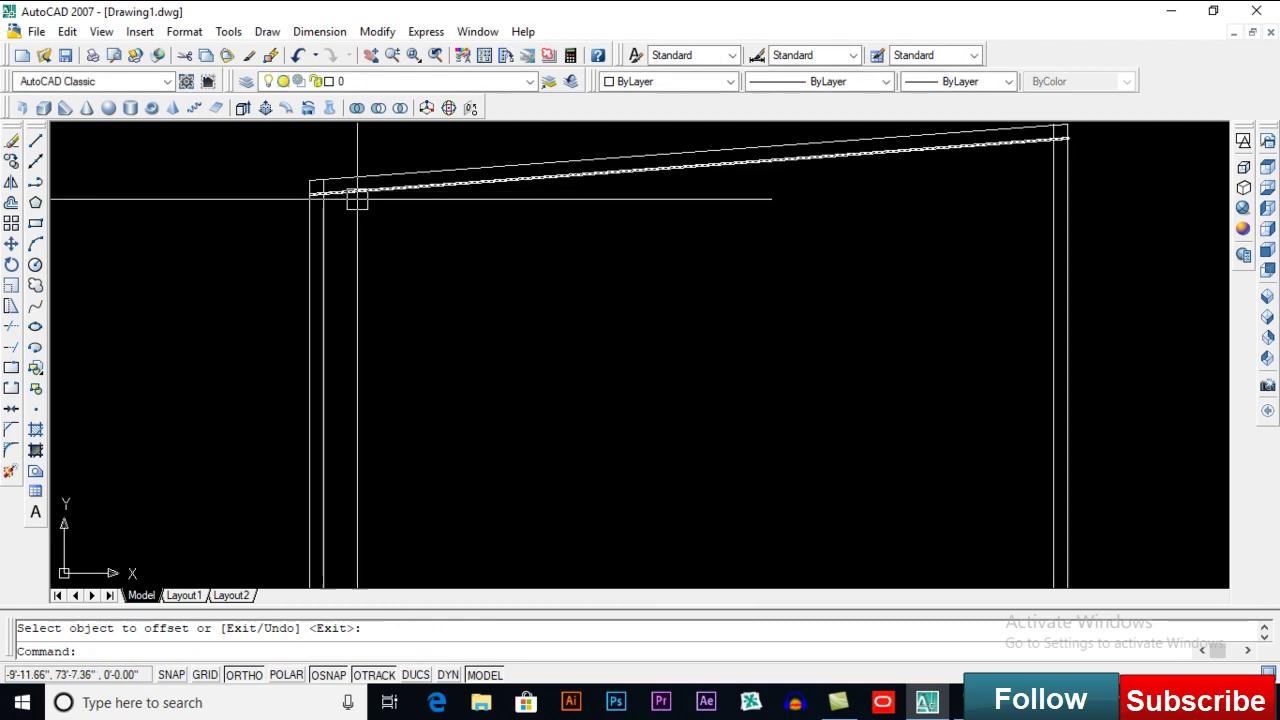
{"action": "type", "text": "f"}
{"action": "key", "text": "Return"}
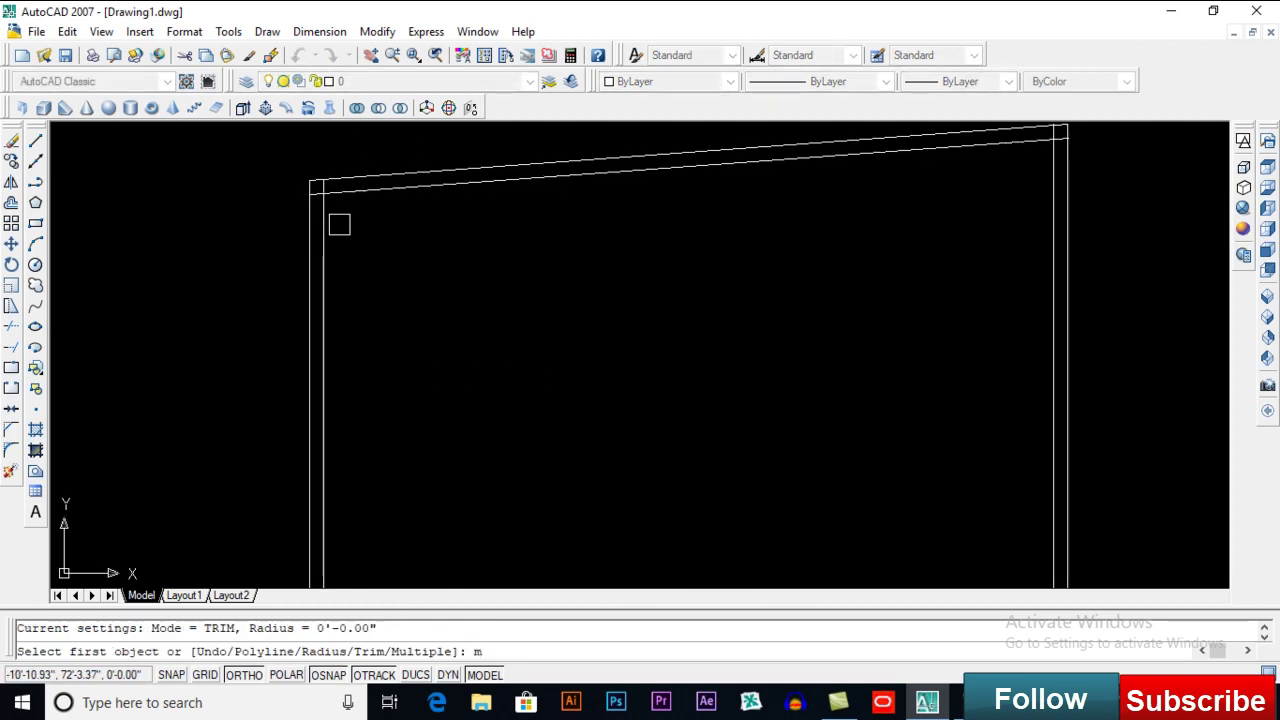
{"action": "left_click", "coordinate": [329, 221]}
{"action": "left_click", "coordinate": [1033, 151]}
{"action": "left_click", "coordinate": [1052, 169]}
Step: Fillet the two bottom corners of the inner wall lines with a zero radius
{"action": "scroll", "coordinate": [889, 163], "scroll_direction": "down", "scroll_amount": 4}
{"action": "middle_click_drag", "start_coordinate": [898, 362], "coordinate": [794, 136]}
{"action": "scroll", "coordinate": [847, 328], "scroll_direction": "up", "scroll_amount": 5}
{"action": "left_click", "coordinate": [852, 409]}
{"action": "left_click", "coordinate": [836, 430]}
{"action": "scroll", "coordinate": [853, 408], "scroll_direction": "down", "scroll_amount": 2}
{"action": "scroll", "coordinate": [355, 424], "scroll_direction": "up", "scroll_amount": 3}
{"action": "left_click", "coordinate": [355, 424]}
{"action": "left_click", "coordinate": [345, 418]}
{"action": "scroll", "coordinate": [493, 300], "scroll_direction": "down", "scroll_amount": 6}
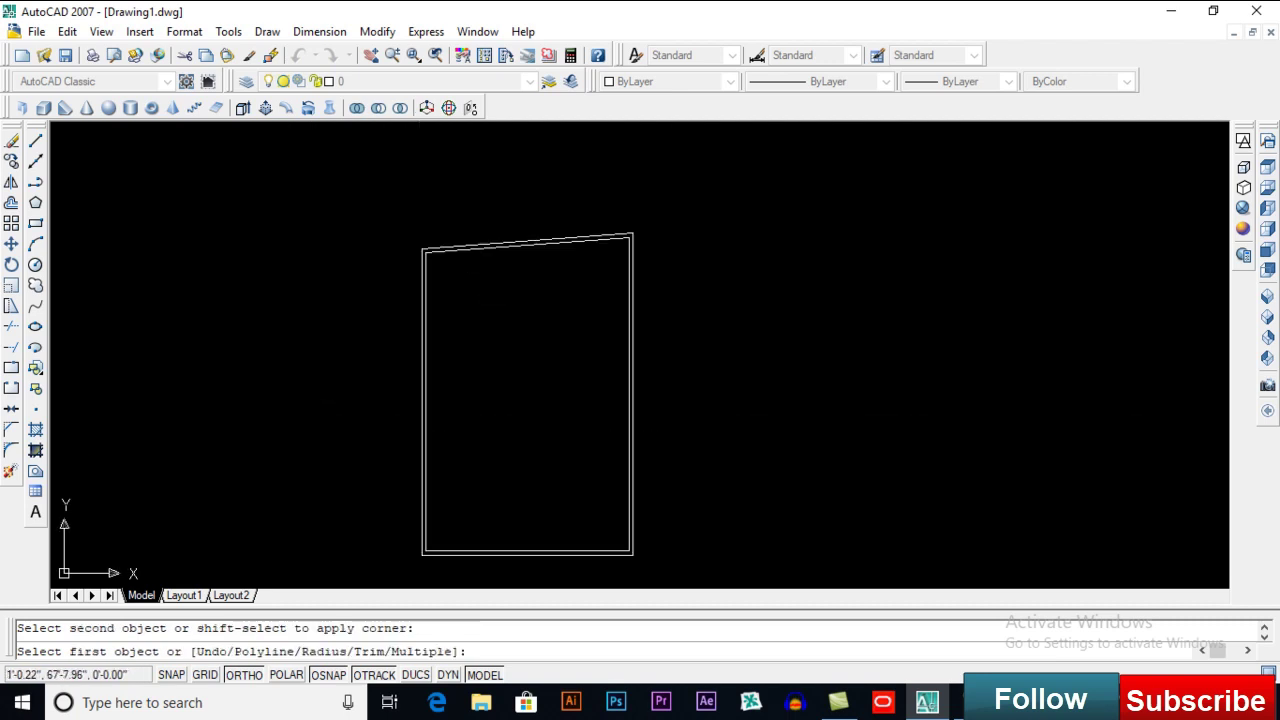
{"action": "scroll", "coordinate": [493, 286], "scroll_direction": "up", "scroll_amount": 5}
{"action": "key", "text": "Return"}
Step: Draw a horizontal guide line from the inner top-left corner across most of the plan's width
{"action": "type", "text": "l"}
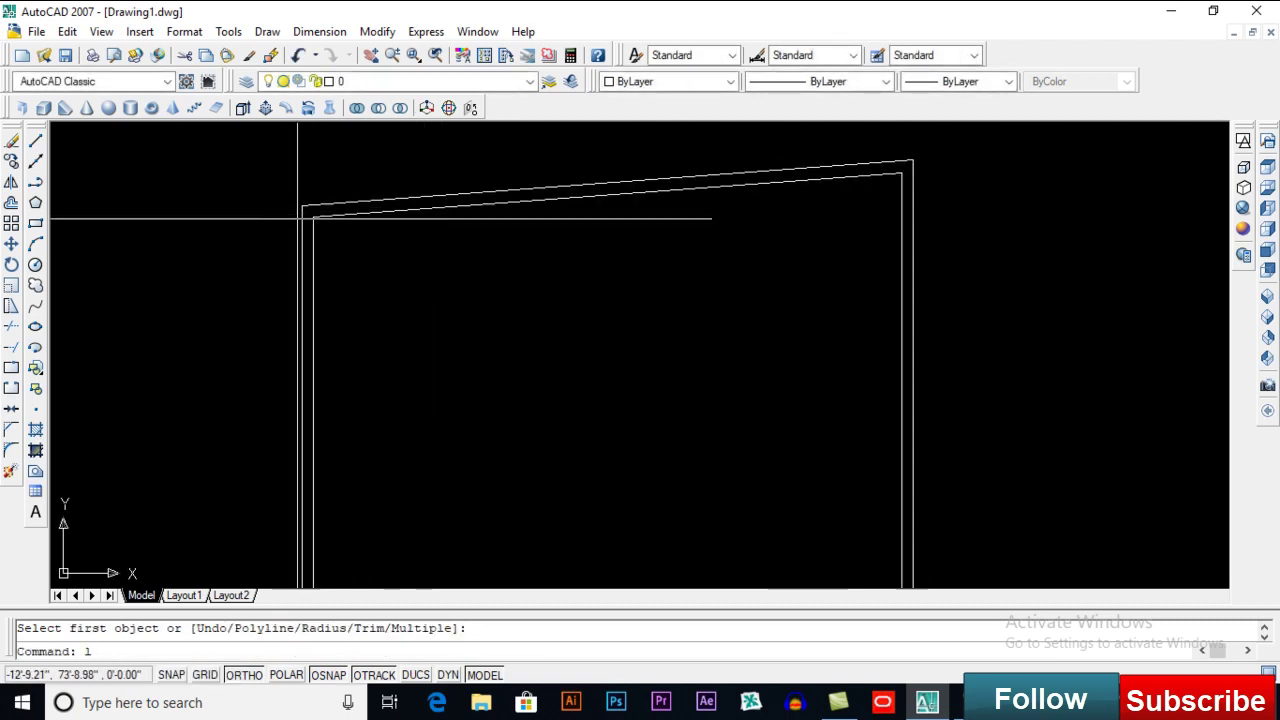
{"action": "mouse_move", "coordinate": [450, 418]}
{"action": "middle_mouse_down"}
{"action": "mouse_move", "coordinate": [466, 206]}
{"action": "mouse_move", "coordinate": [486, 206]}
{"action": "middle_mouse_up"}
{"action": "scroll", "coordinate": [569, 385], "scroll_direction": "down", "scroll_amount": 4}
{"action": "middle_click_drag", "start_coordinate": [569, 397], "coordinate": [565, 218]}
{"action": "scroll", "coordinate": [546, 449], "scroll_direction": "down", "scroll_amount": 4}
{"action": "scroll", "coordinate": [529, 306], "scroll_direction": "up", "scroll_amount": 9}
{"action": "type", "text": "l"}
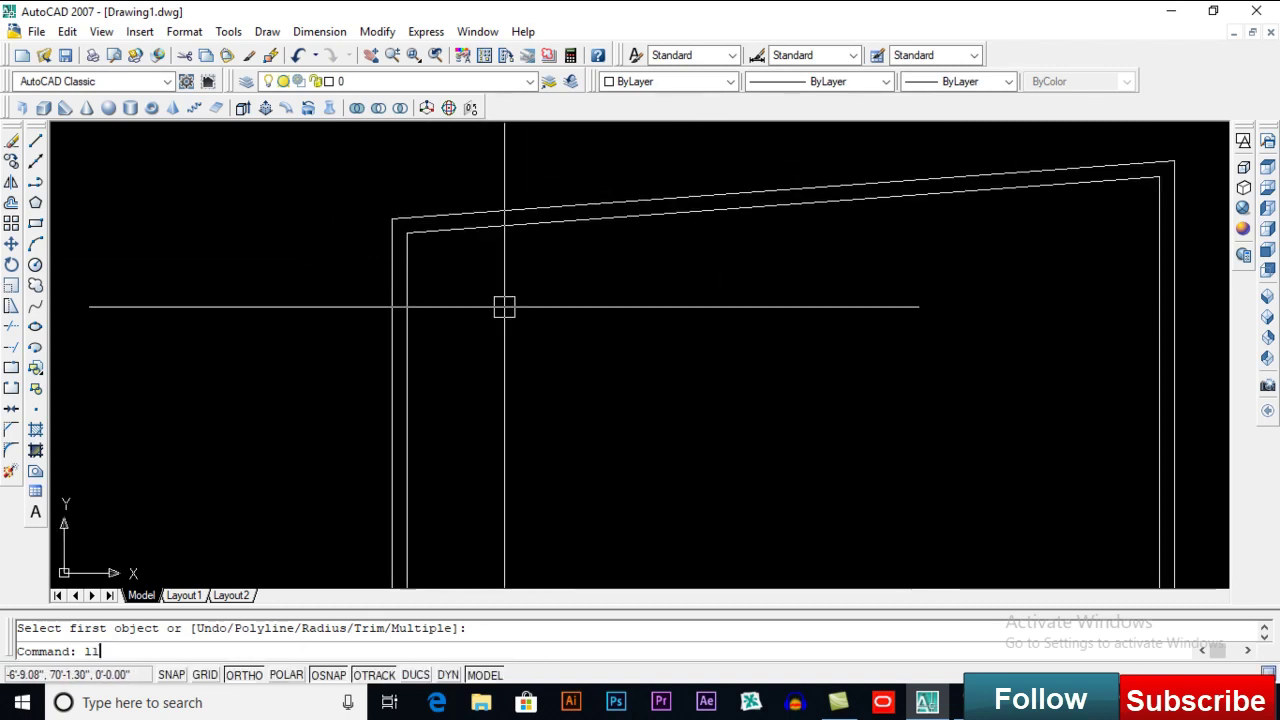
{"action": "key", "text": "Return"}
{"action": "type", "text": "l"}
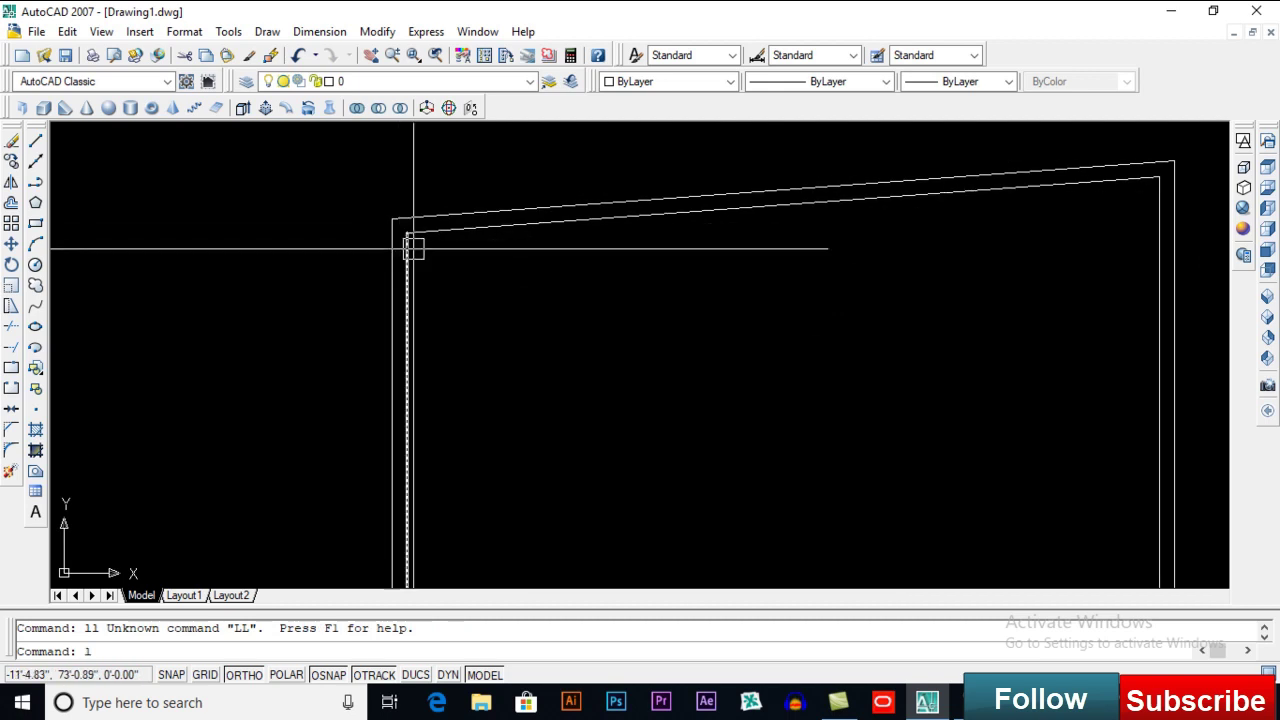
{"action": "key", "text": "Return"}
{"action": "left_click", "coordinate": [408, 233]}
{"action": "left_click", "coordinate": [1047, 286]}
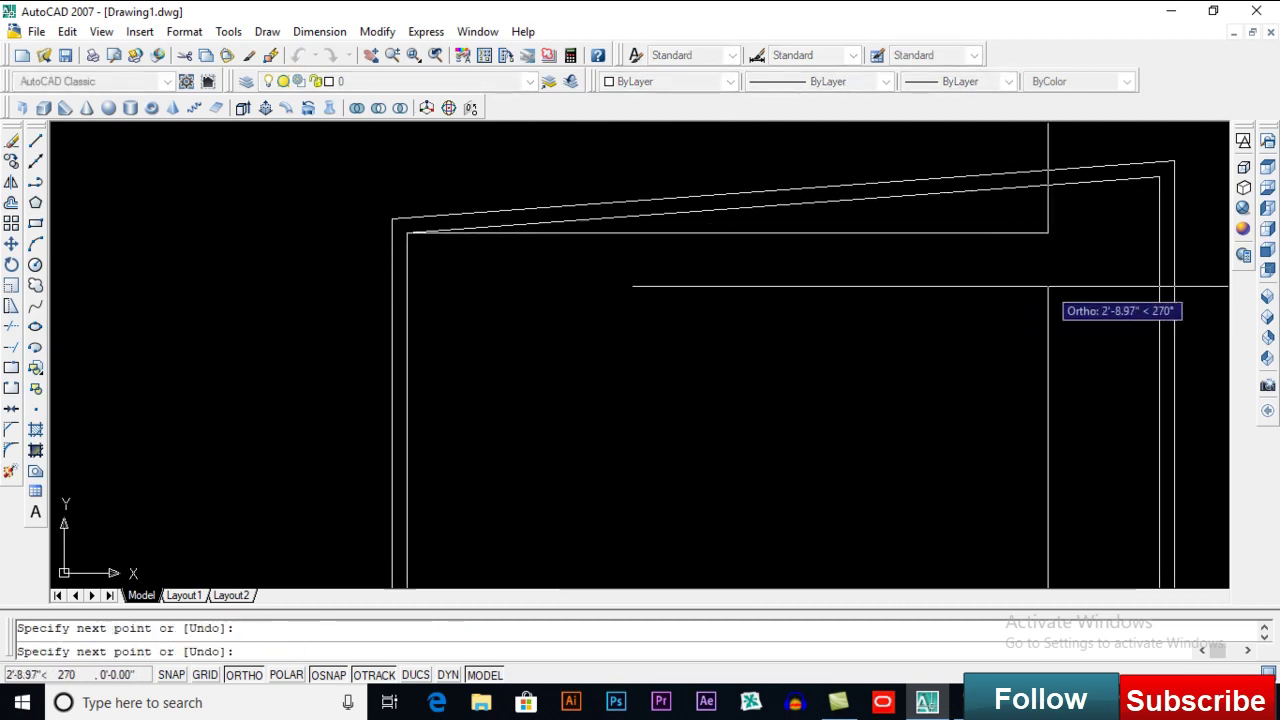
{"action": "key", "text": "Return"}
Step: Offset the horizontal guide line 2'6" downward and erase the original line
{"action": "type", "text": "o"}
{"action": "key", "text": "Return"}
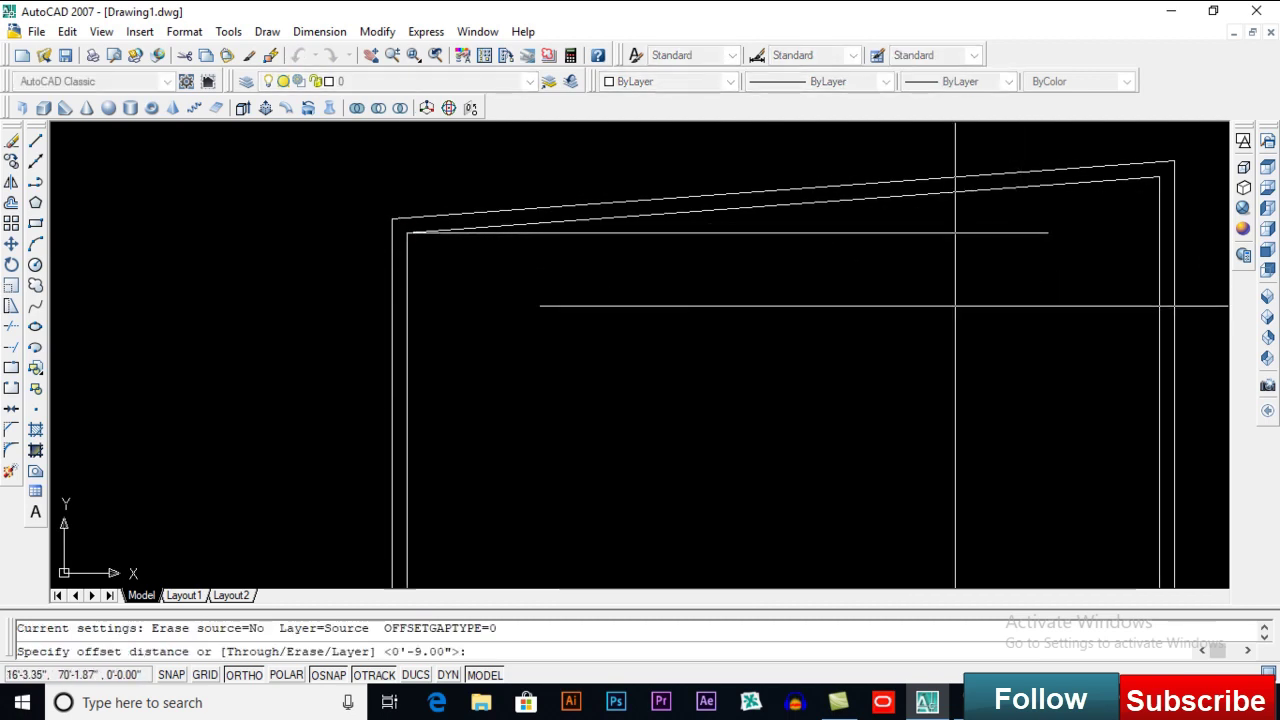
{"action": "key", "text": "Return"}
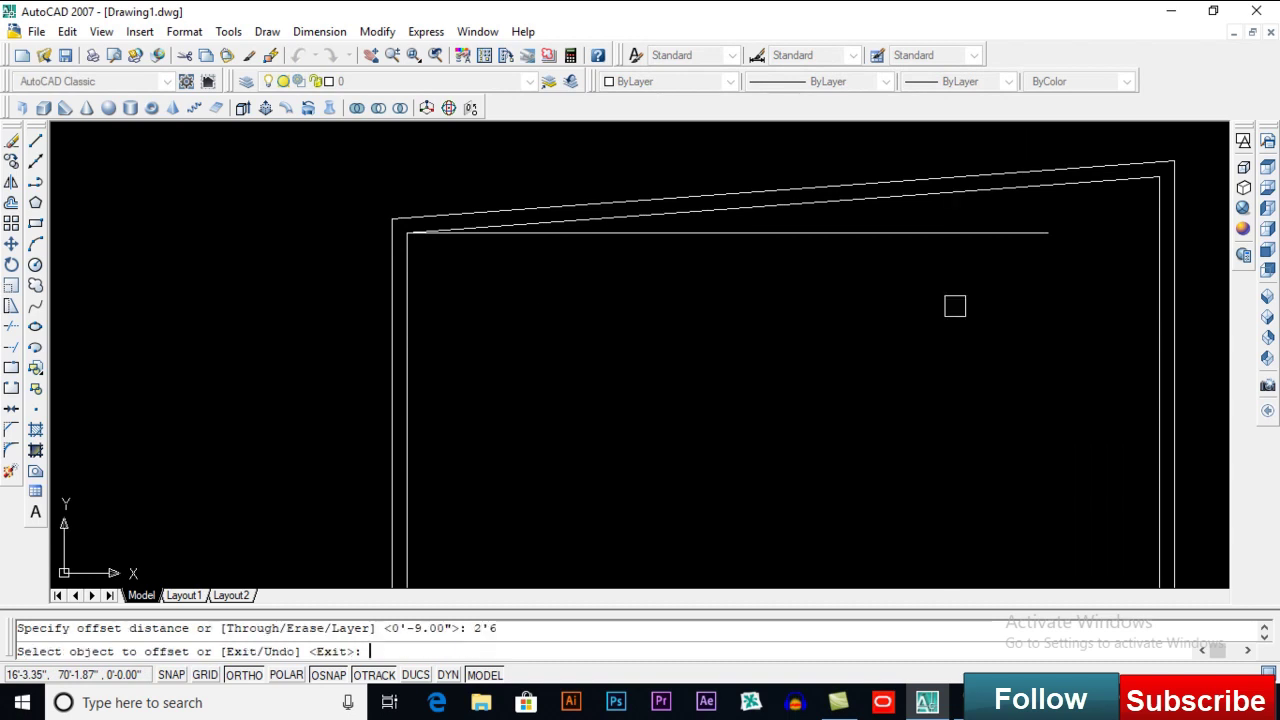
{"action": "left_click", "coordinate": [720, 233]}
{"action": "left_click", "coordinate": [700, 262]}
{"action": "key", "text": "Return"}
{"action": "left_click", "coordinate": [683, 234]}
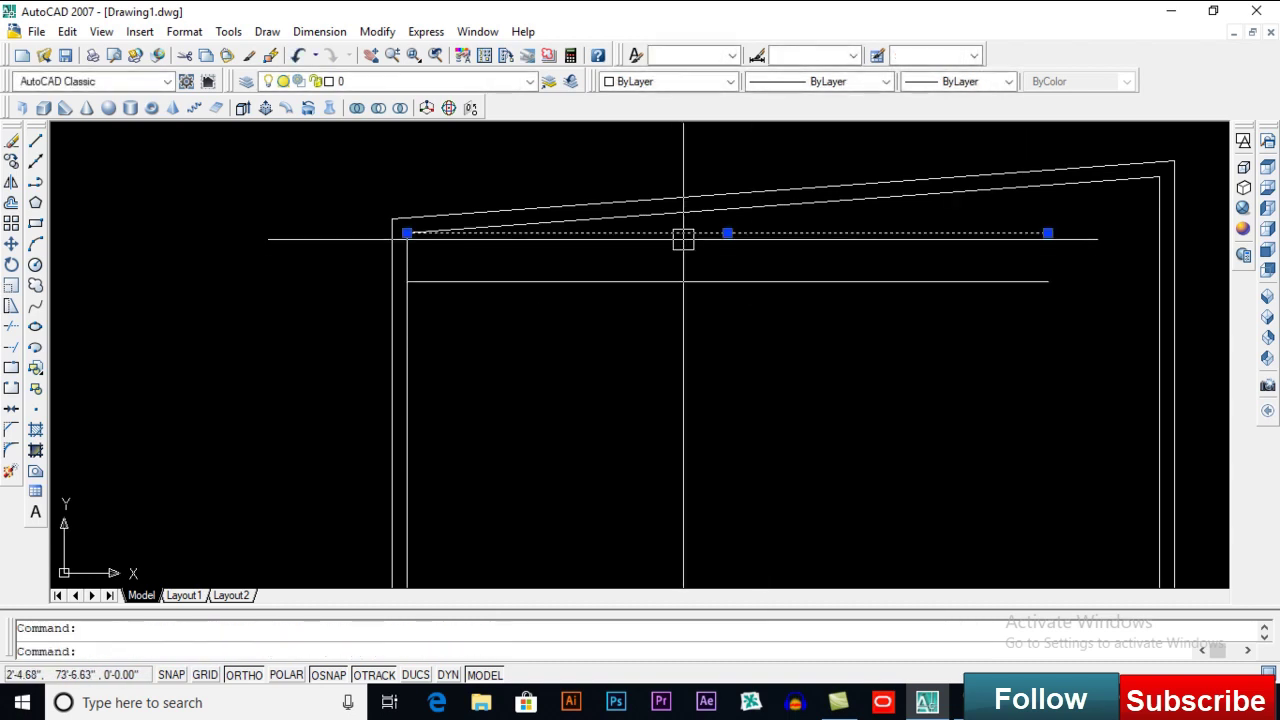
{"action": "key", "text": "Delete"}
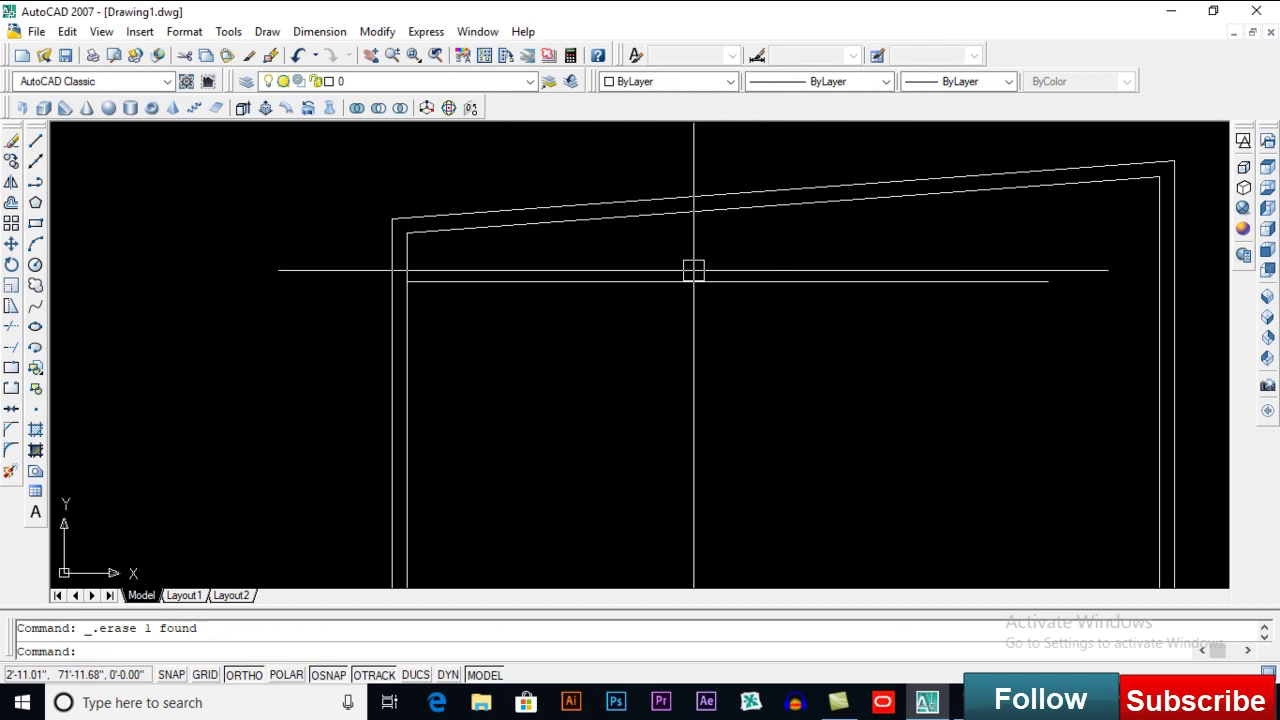
Step: Offset the horizontal line 9" downward to give the upper cross wall its thickness
{"action": "type", "text": "o"}
{"action": "key", "text": "Return"}
{"action": "key", "text": "Return"}
{"action": "left_click", "coordinate": [588, 281]}
{"action": "left_click", "coordinate": [585, 330]}
{"action": "key", "text": "Return"}
Step: Offset the upper cross wall's bottom line downward to place the far side of the room
{"action": "type", "text": "o"}
{"action": "key", "text": "Return"}
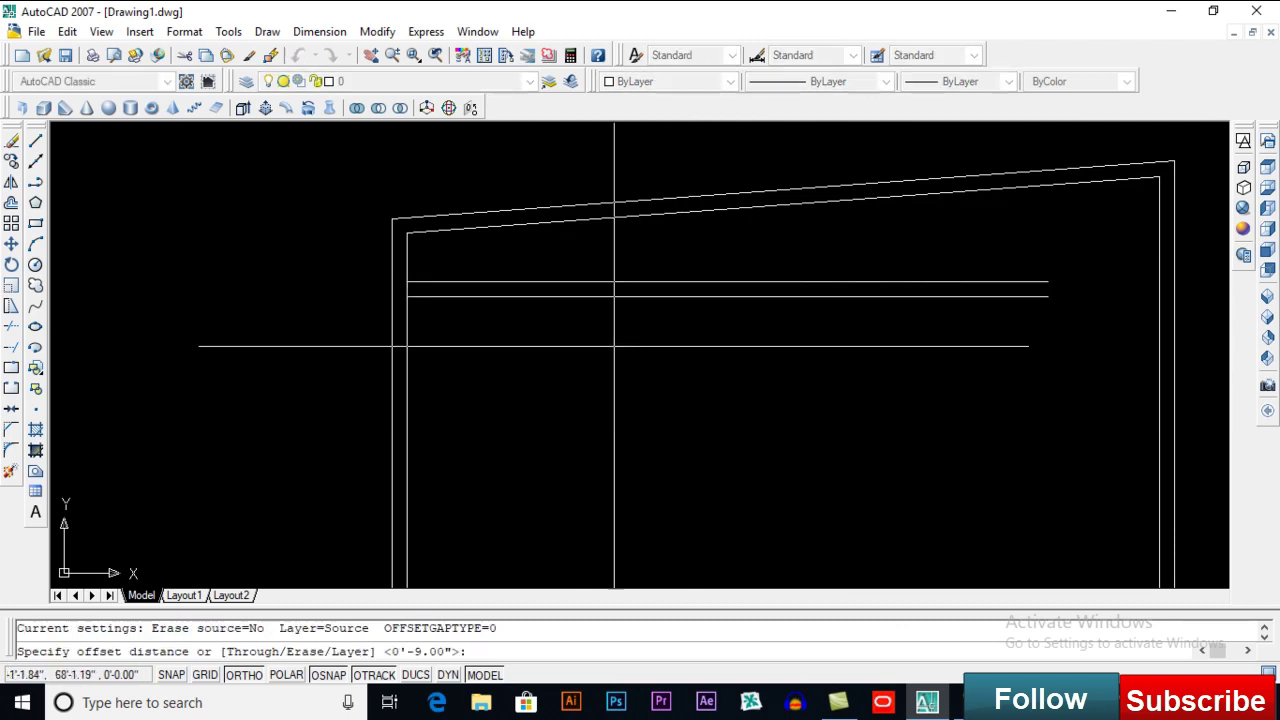
{"action": "key", "text": "Return"}
{"action": "left_click", "coordinate": [534, 291]}
{"action": "left_click", "coordinate": [579, 407]}
{"action": "middle_click_drag", "start_coordinate": [579, 407], "coordinate": [557, 314]}
{"action": "key", "text": "Return"}
Step: Offset the new horizontal line 9" downward to form the second cross wall
{"action": "type", "text": "o"}
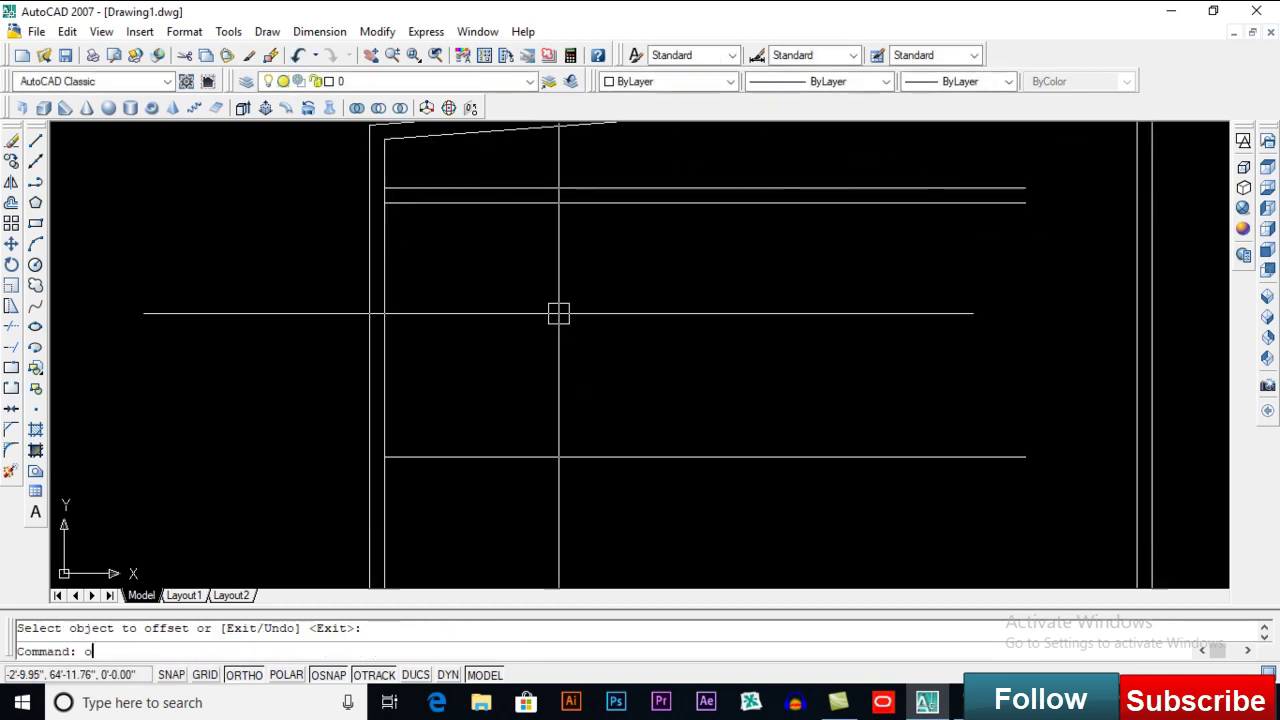
{"action": "key", "text": "Return"}
{"action": "type", "text": "9"}
{"action": "key", "text": "Return"}
{"action": "left_click", "coordinate": [506, 456]}
{"action": "left_click", "coordinate": [498, 514]}
{"action": "key", "text": "Return"}
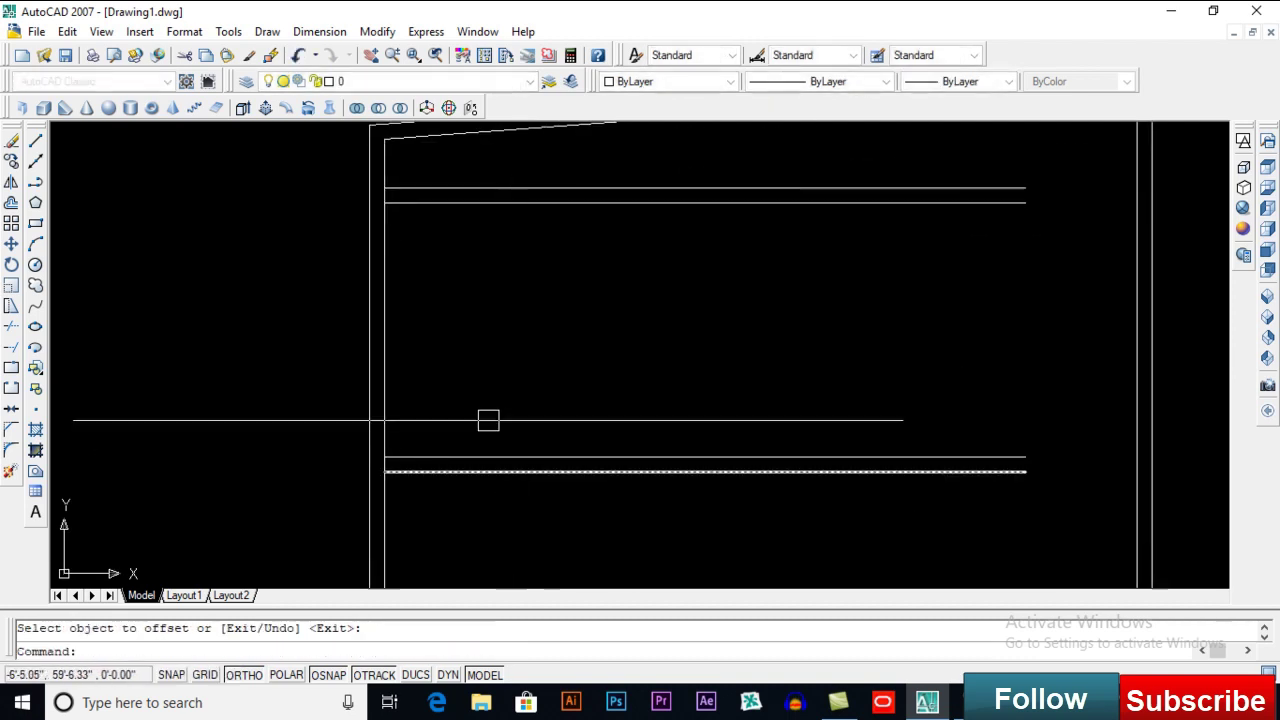
Step: Offset the left wall's inner line 14' to the right to set the first room's width
{"action": "type", "text": "o"}
{"action": "key", "text": "Return"}
{"action": "type", "text": "14'"}
{"action": "key", "text": "Return"}
{"action": "left_click", "coordinate": [386, 324]}
{"action": "left_click", "coordinate": [477, 324]}
{"action": "key", "text": "Return"}
Step: Offset the first partition line 4.5" to the right to form the partition wall
{"action": "type", "text": "o"}
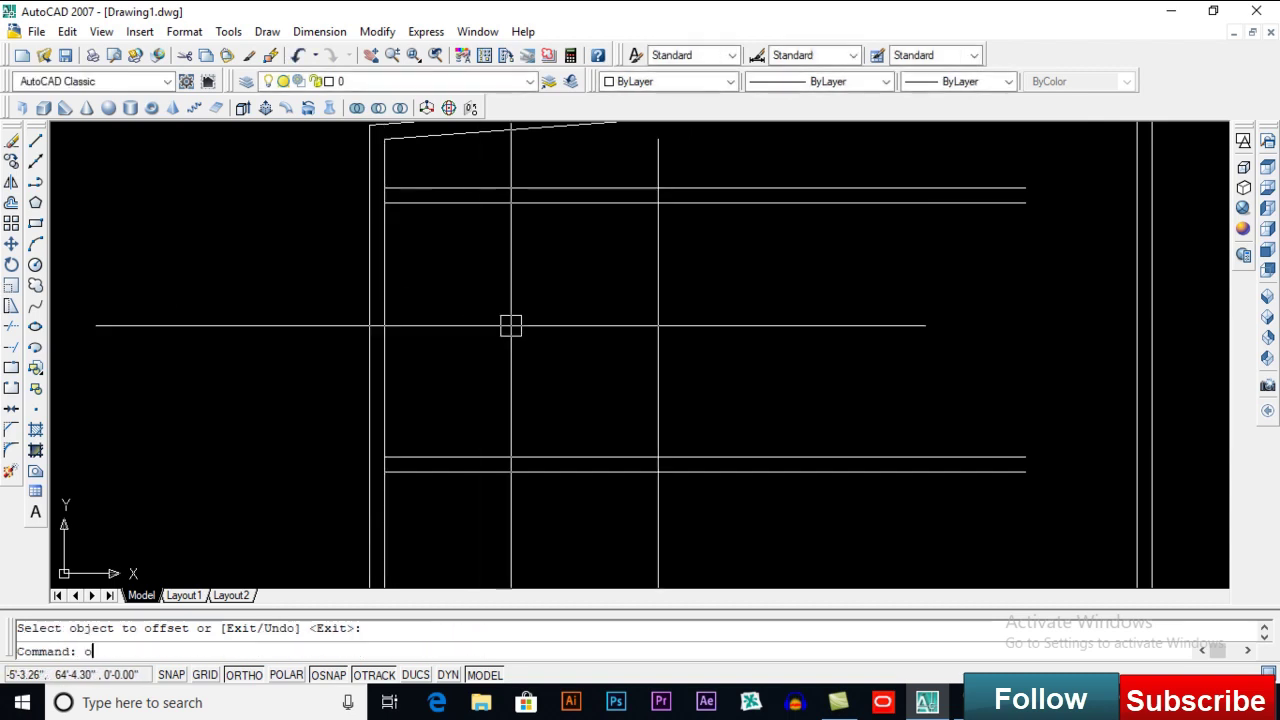
{"action": "key", "text": "Return"}
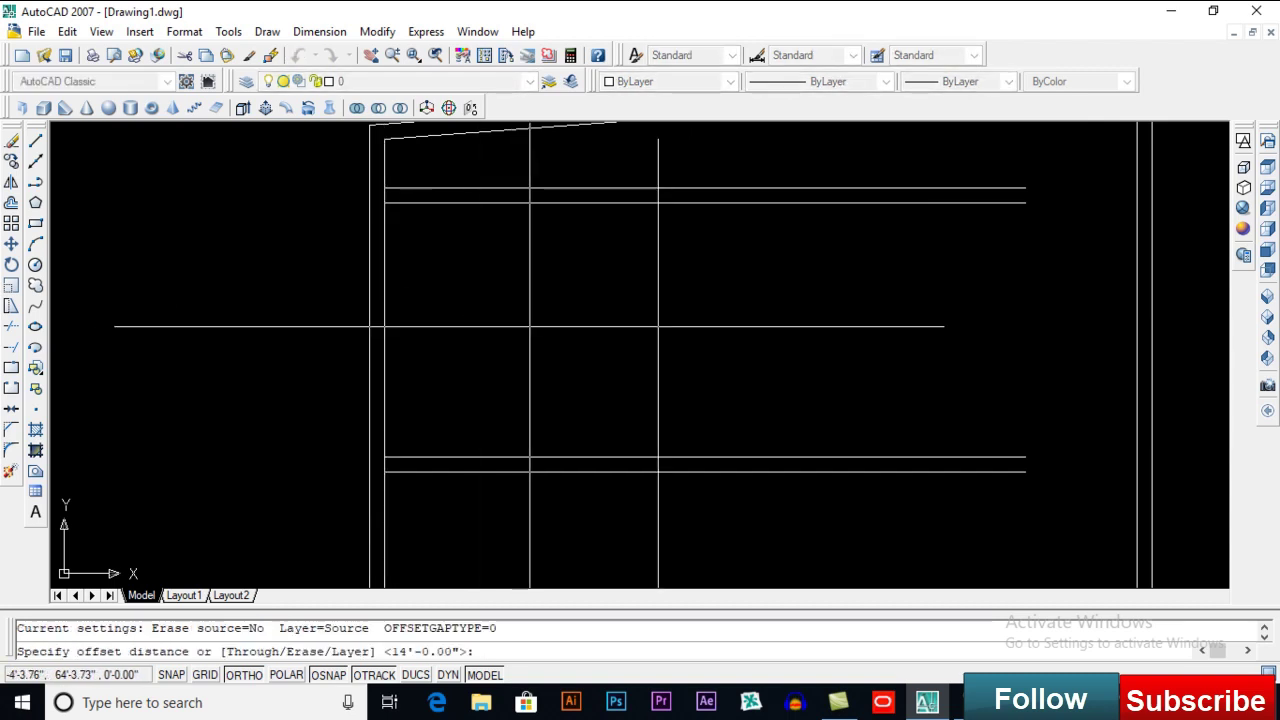
{"action": "type", "text": "4.5"}
{"action": "key", "text": "Return"}
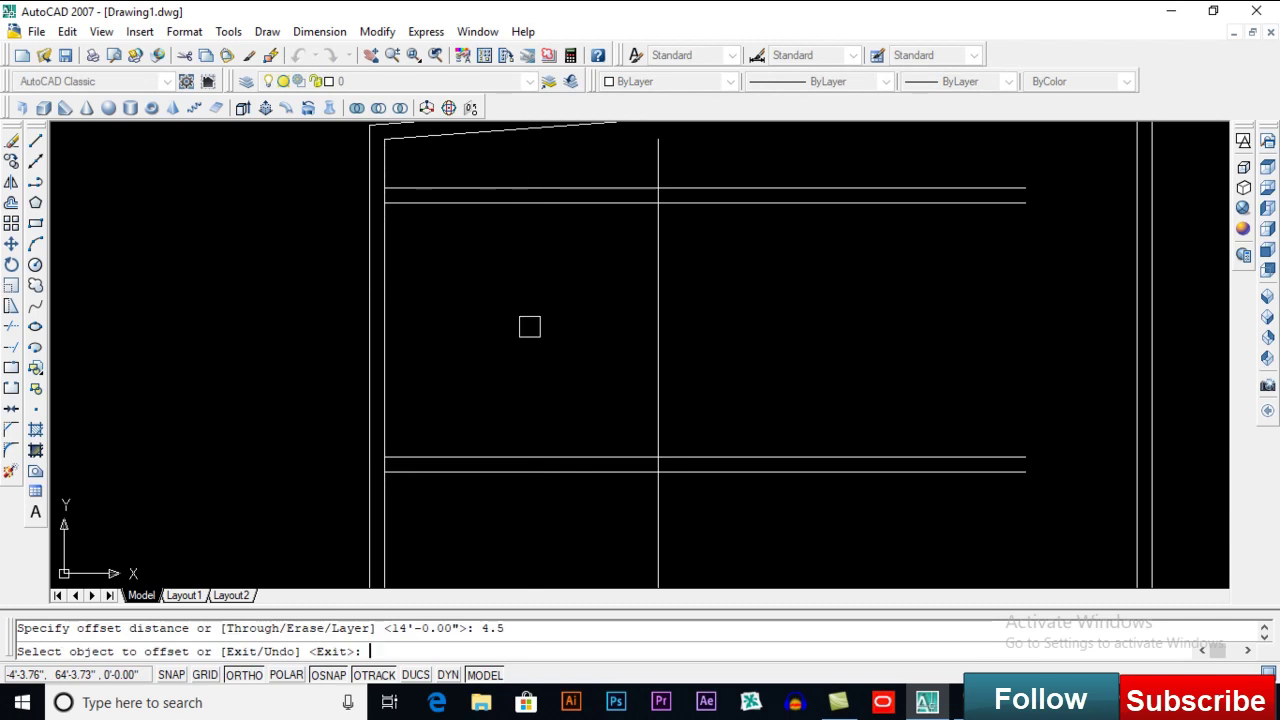
{"action": "left_click", "coordinate": [658, 321]}
{"action": "left_click", "coordinate": [757, 321]}
{"action": "key", "text": "Return"}
Step: Offset the first partition's right-hand line 5' to the right to set the middle space's width
{"action": "type", "text": "o"}
{"action": "key", "text": "Return"}
{"action": "type", "text": "5"}
{"action": "key", "text": "Return"}
{"action": "left_click", "coordinate": [667, 307]}
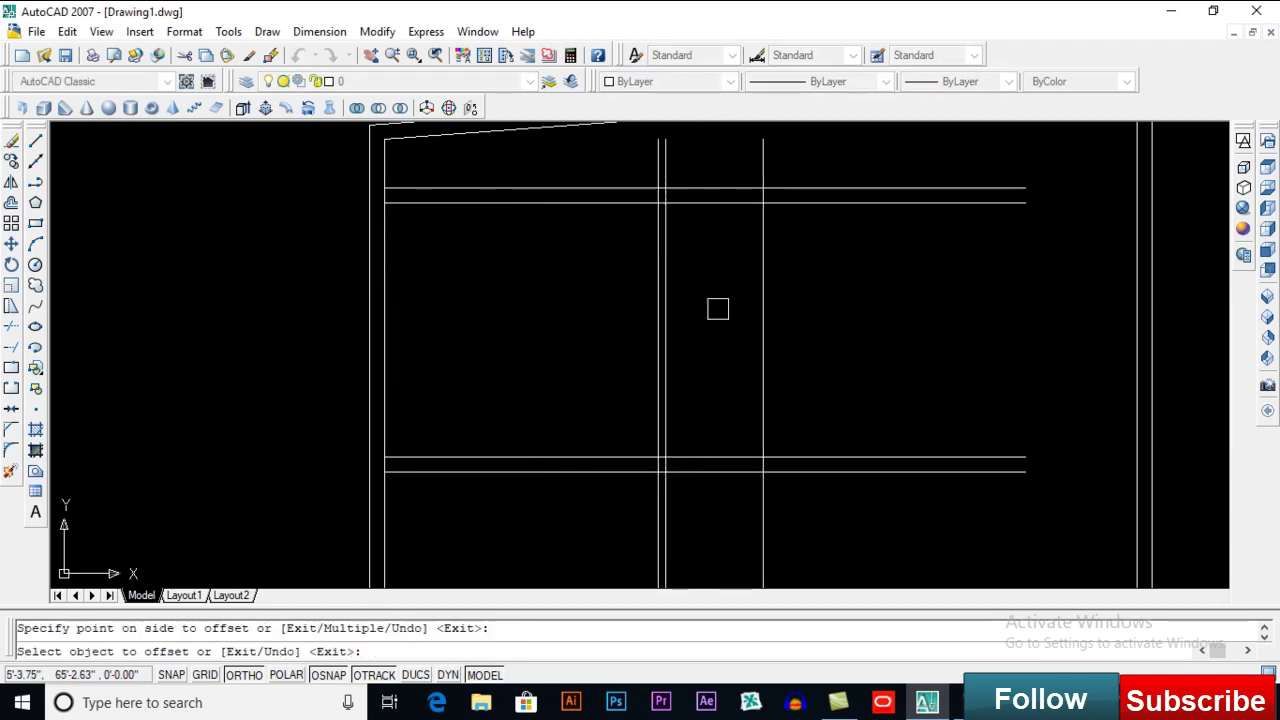
{"action": "left_click", "coordinate": [717, 309]}
{"action": "key", "text": "Return"}
Step: Offset the second partition line 4.5" to the right to give it wall thickness
{"action": "type", "text": "o"}
{"action": "key", "text": "Return"}
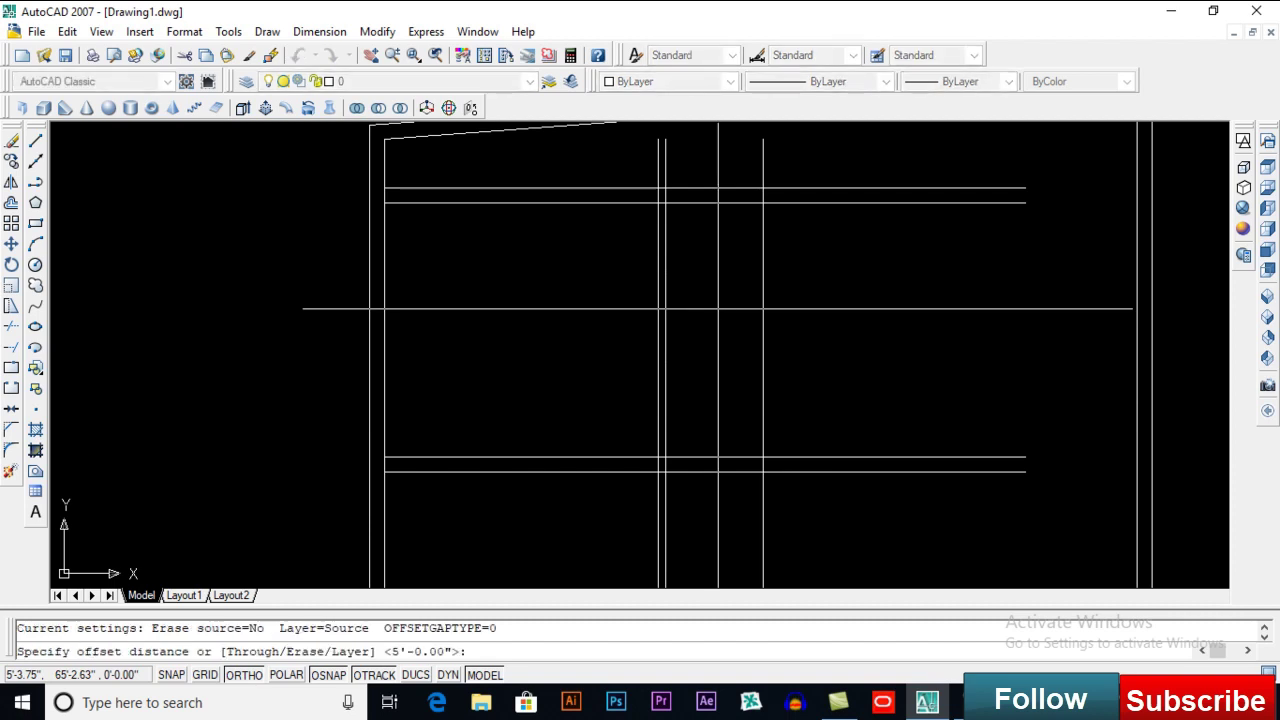
{"action": "type", "text": "4.5"}
{"action": "key", "text": "Return"}
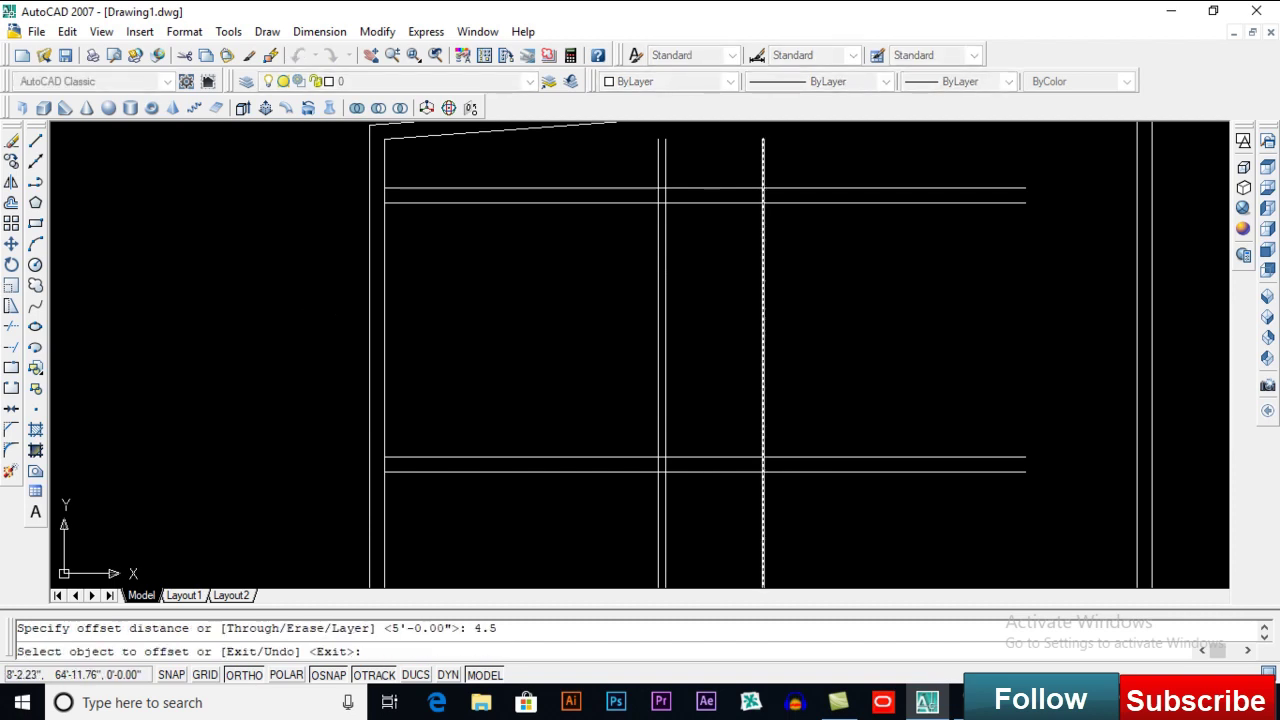
{"action": "left_click", "coordinate": [763, 314]}
{"action": "left_click", "coordinate": [848, 314]}
{"action": "key", "text": "Return"}
Step: Offset the second partition's right-hand line 14' to the right to set the next room's width
{"action": "type", "text": "o"}
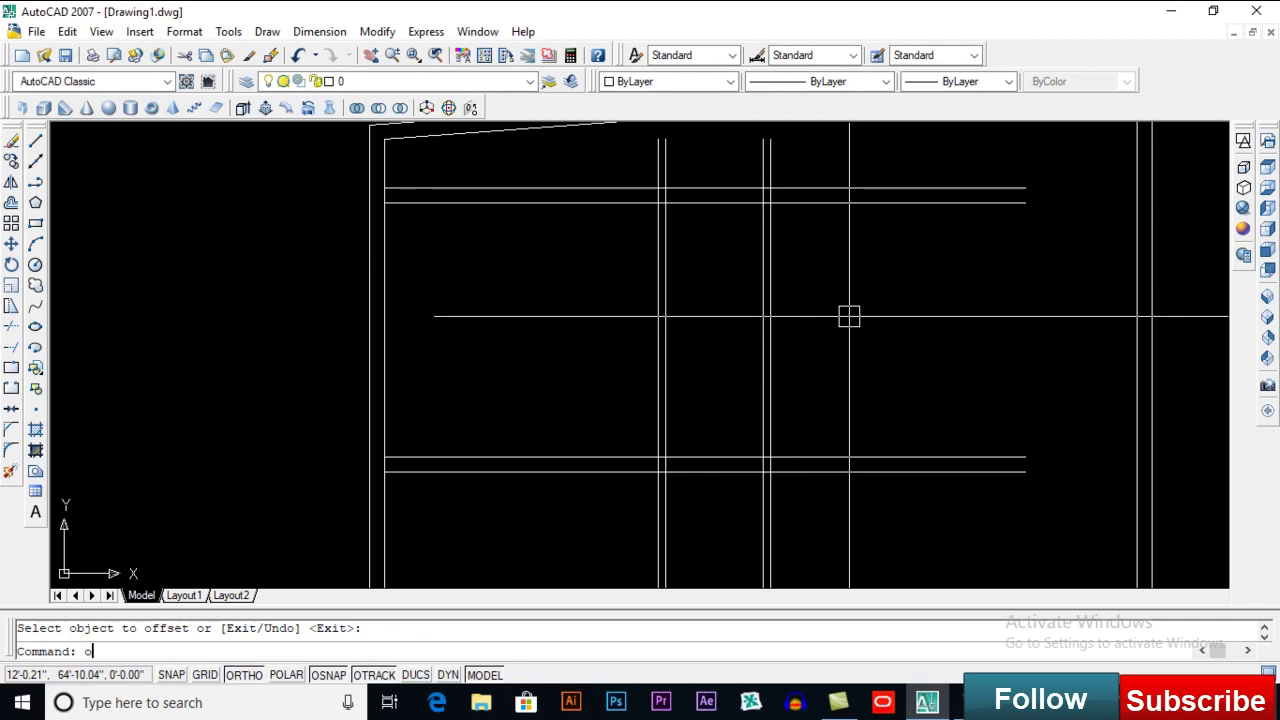
{"action": "key", "text": "Return"}
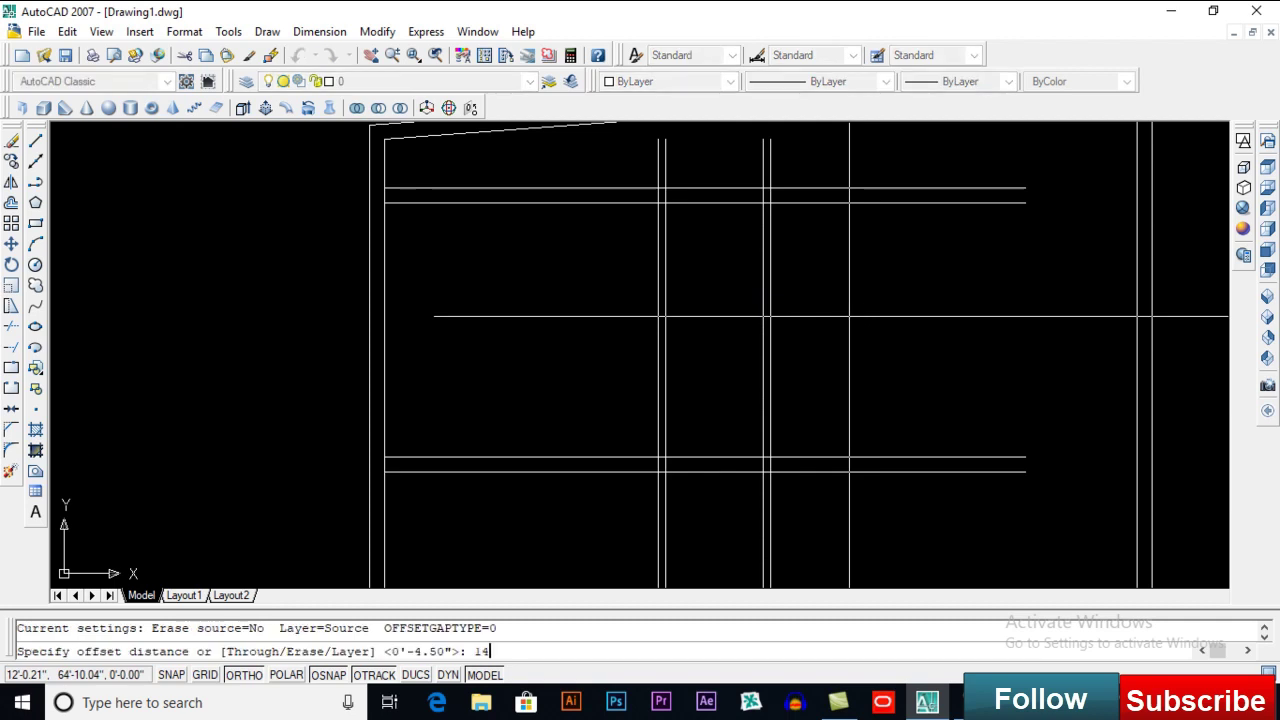
{"action": "type", "text": "14'"}
{"action": "key", "text": "Return"}
{"action": "left_click", "coordinate": [770, 314]}
{"action": "left_click", "coordinate": [820, 317]}
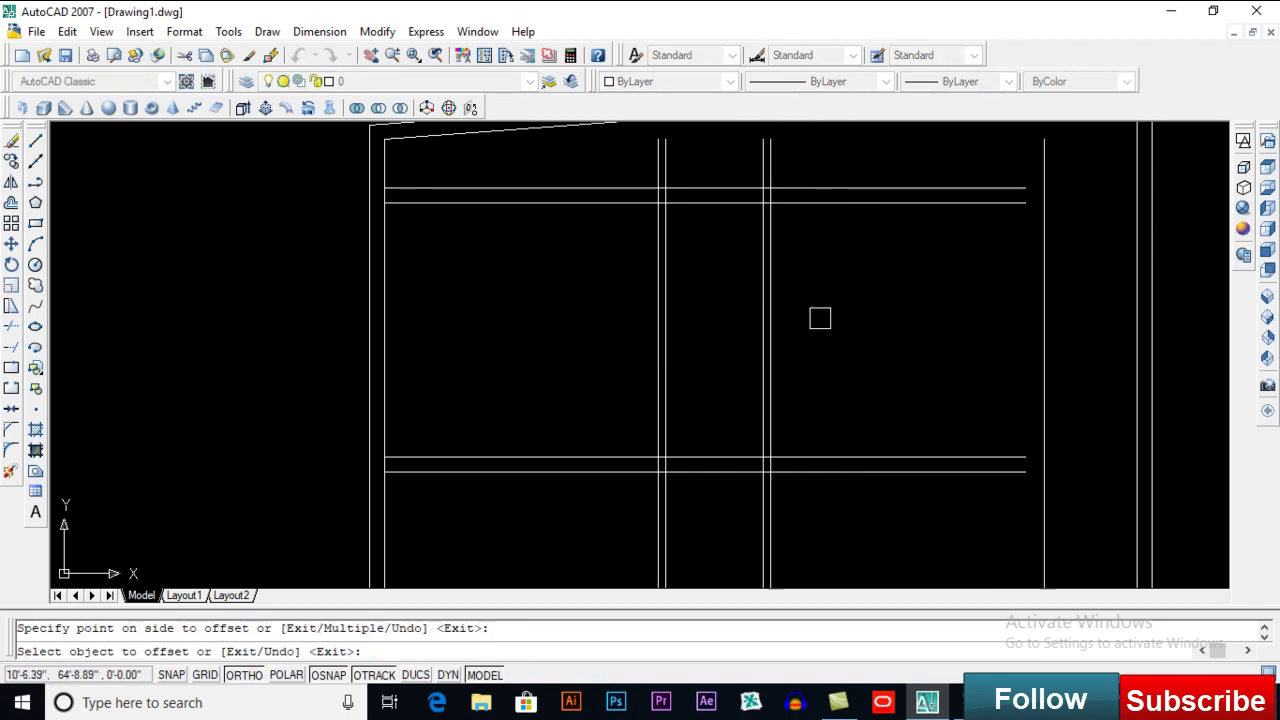
{"action": "key", "text": "Return"}
Step: Offset the rightmost room line 9" to the right to form that room's side wall
{"action": "type", "text": "o"}
{"action": "key", "text": "Return"}
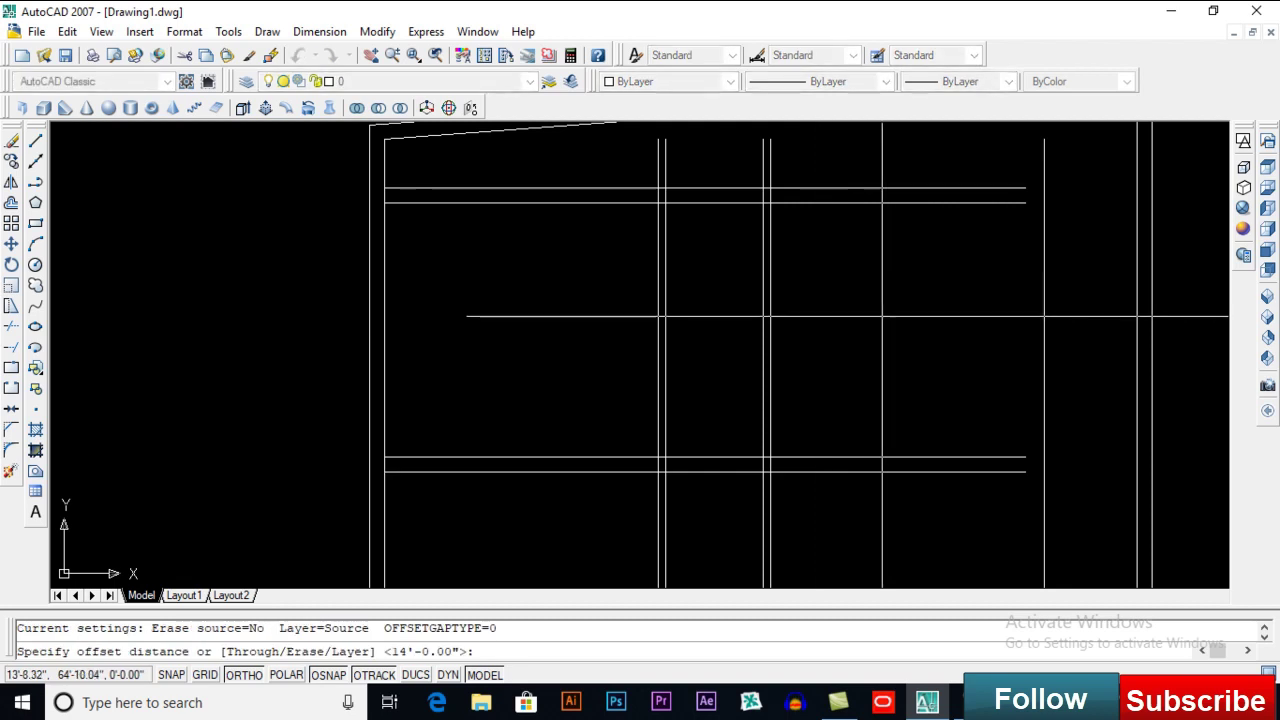
{"action": "type", "text": "9"}
{"action": "left_click", "coordinate": [1041, 300]}
{"action": "left_click", "coordinate": [1074, 300]}
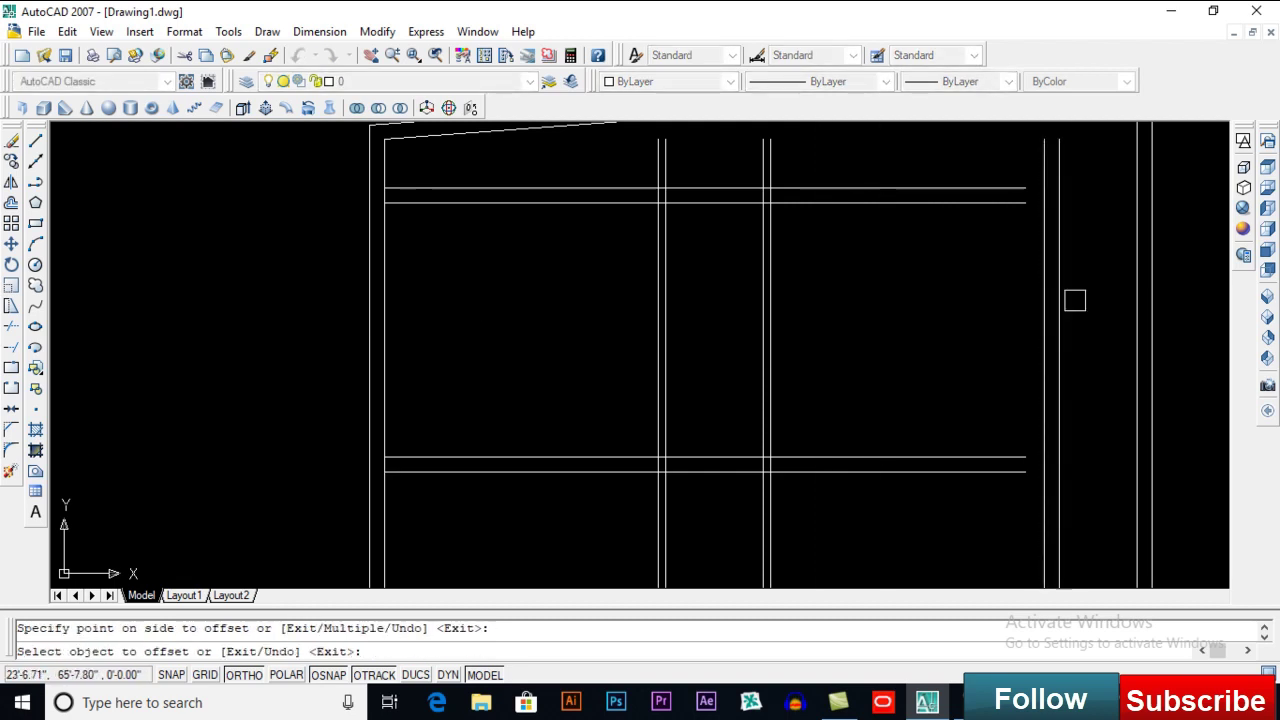
{"action": "key", "text": "Return"}
Step: Fillet the upper cross wall's two lines with the 9" side wall's lines to join them at the top-right room corner
{"action": "middle_click_drag", "start_coordinate": [1012, 257], "coordinate": [971, 280]}
{"action": "type", "text": "f"}
{"action": "key", "text": "Return"}
{"action": "left_click", "coordinate": [960, 226]}
{"action": "left_click", "coordinate": [1003, 240]}
{"action": "key", "text": "Return"}
{"action": "left_click", "coordinate": [961, 211]}
{"action": "left_click", "coordinate": [1020, 267]}
{"action": "key", "text": "Return"}
{"action": "scroll", "coordinate": [945, 403], "scroll_direction": "down", "scroll_amount": 3}
{"action": "key", "text": "Escape"}
Step: Trim the vertical partition lines where they run past the upper cross wall
{"action": "type", "text": "tr"}
{"action": "key", "text": "Return"}
{"action": "scroll", "coordinate": [826, 251], "scroll_direction": "up", "scroll_amount": 3}
{"action": "left_click", "coordinate": [826, 256]}
{"action": "key", "text": "Return"}
{"action": "left_click", "coordinate": [841, 229]}
{"action": "left_click", "coordinate": [590, 219]}
{"action": "scroll", "coordinate": [638, 191], "scroll_direction": "down", "scroll_amount": 9}
{"action": "scroll", "coordinate": [672, 302], "scroll_direction": "up", "scroll_amount": 6}
{"action": "key", "text": "Return"}
Step: Trim the vertical partition lines where they run below the lower cross wall, using its bottom line as the cutting edge
{"action": "key", "text": "Return"}
{"action": "left_click", "coordinate": [625, 254]}
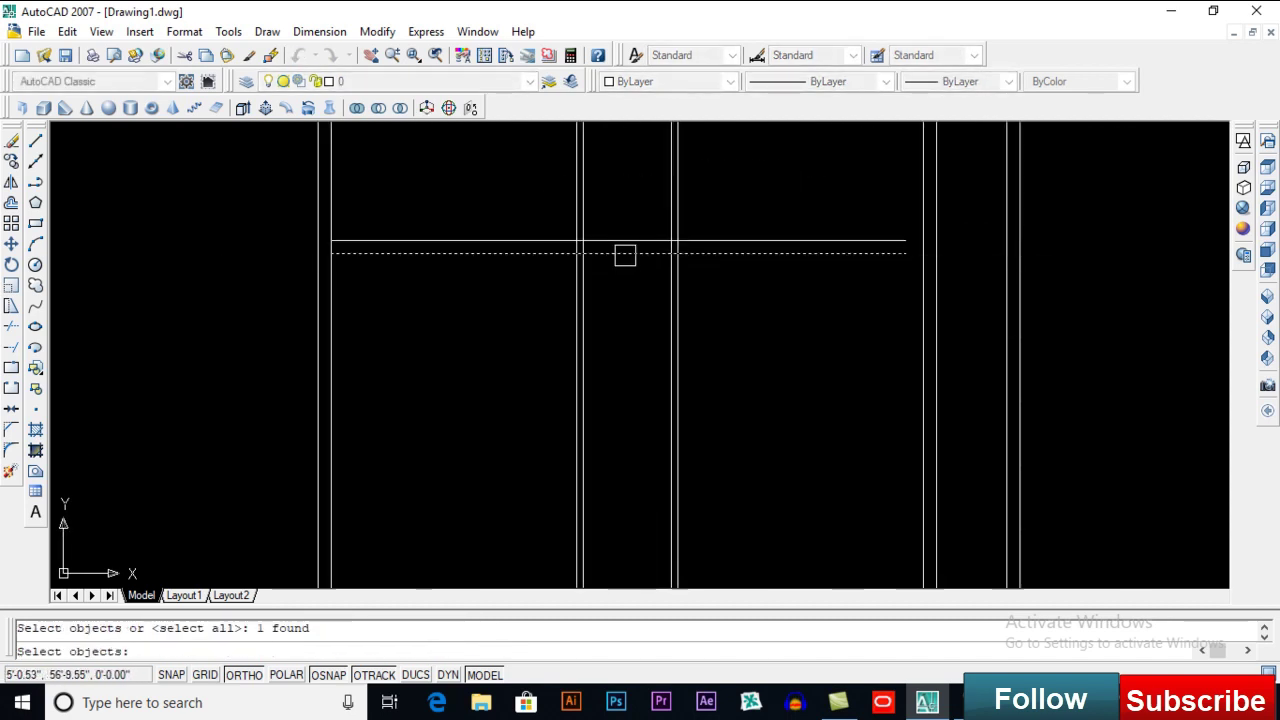
{"action": "left_click", "coordinate": [741, 283]}
{"action": "left_click", "coordinate": [459, 331]}
{"action": "key", "text": "Return"}
{"action": "scroll", "coordinate": [711, 329], "scroll_direction": "down", "scroll_amount": 4}
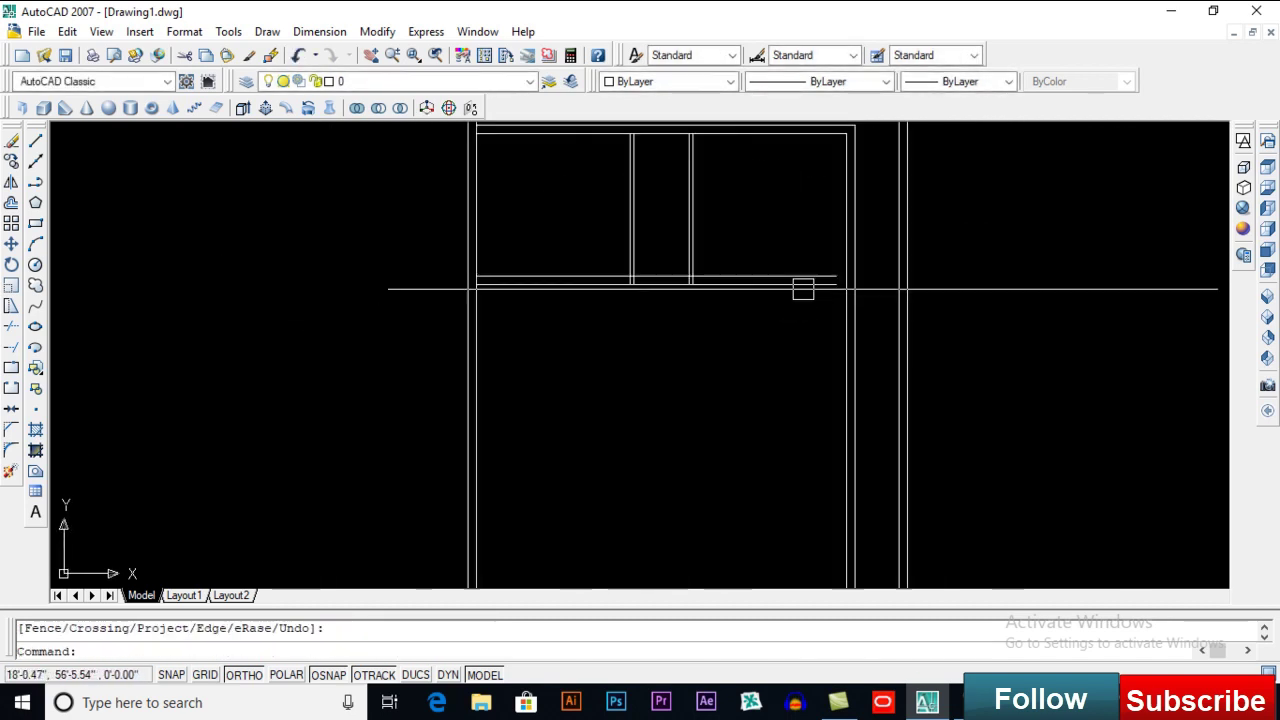
Step: Extend both lines of the lower cross wall to meet the right-hand side wall
{"action": "scroll", "coordinate": [804, 291], "scroll_direction": "up", "scroll_amount": 6}
{"action": "middle_click_drag", "start_coordinate": [805, 290], "coordinate": [806, 327]}
{"action": "key", "text": "Return"}
{"action": "key", "text": "Return"}
{"action": "left_click", "coordinate": [828, 312]}
{"action": "left_click", "coordinate": [838, 339]}
{"action": "key", "text": "Return"}
{"action": "scroll", "coordinate": [800, 300], "scroll_direction": "down", "scroll_amount": 4}
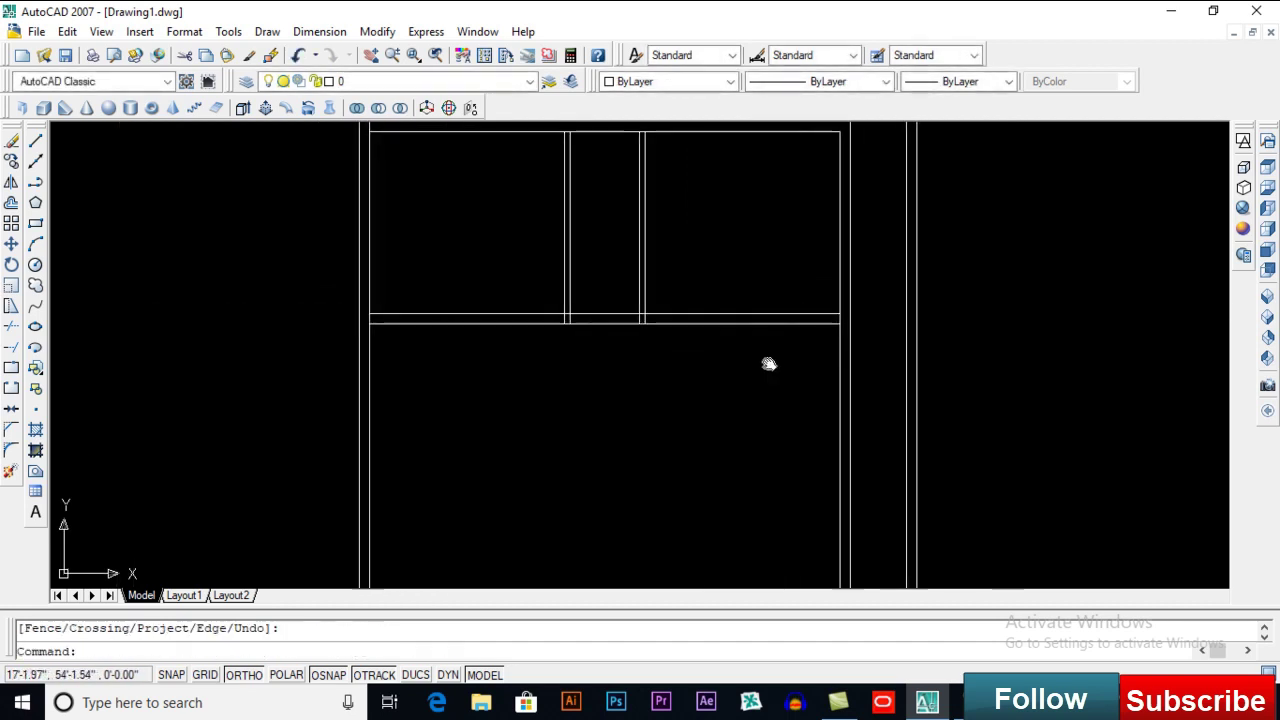
{"action": "middle_click_drag", "start_coordinate": [758, 389], "coordinate": [738, 352]}
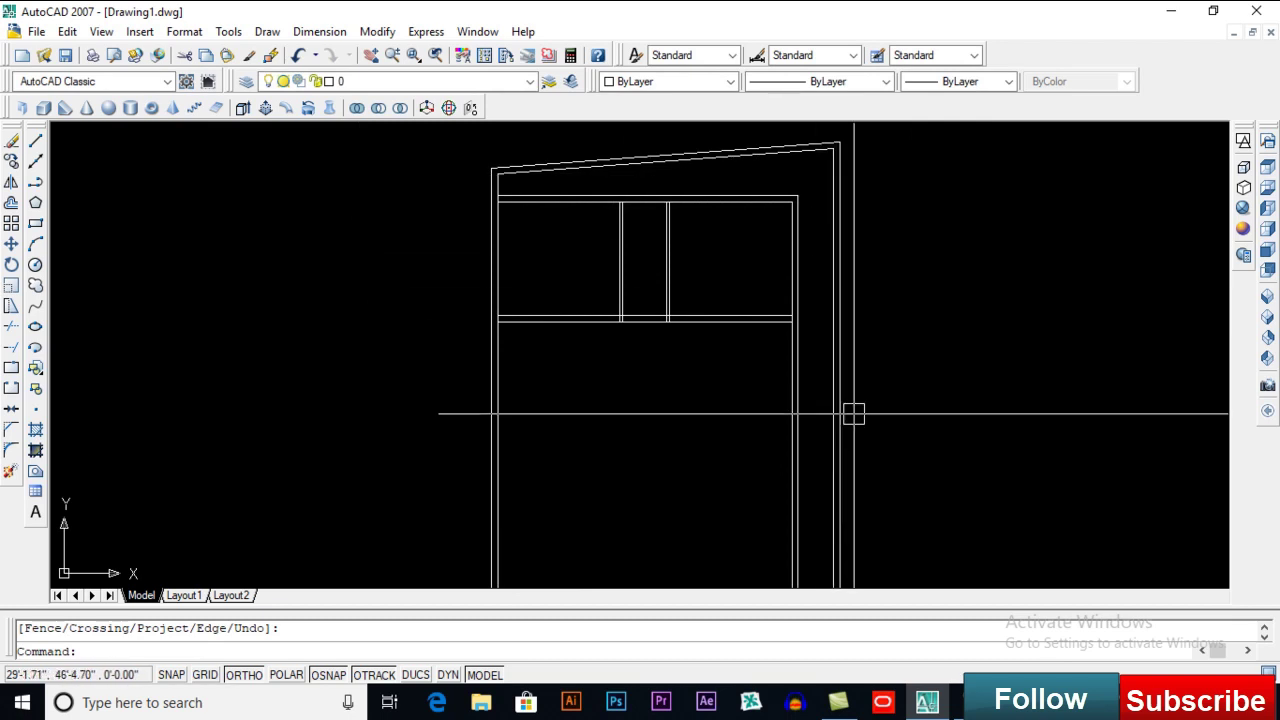
{"action": "middle_click_drag", "start_coordinate": [723, 360], "coordinate": [760, 330]}
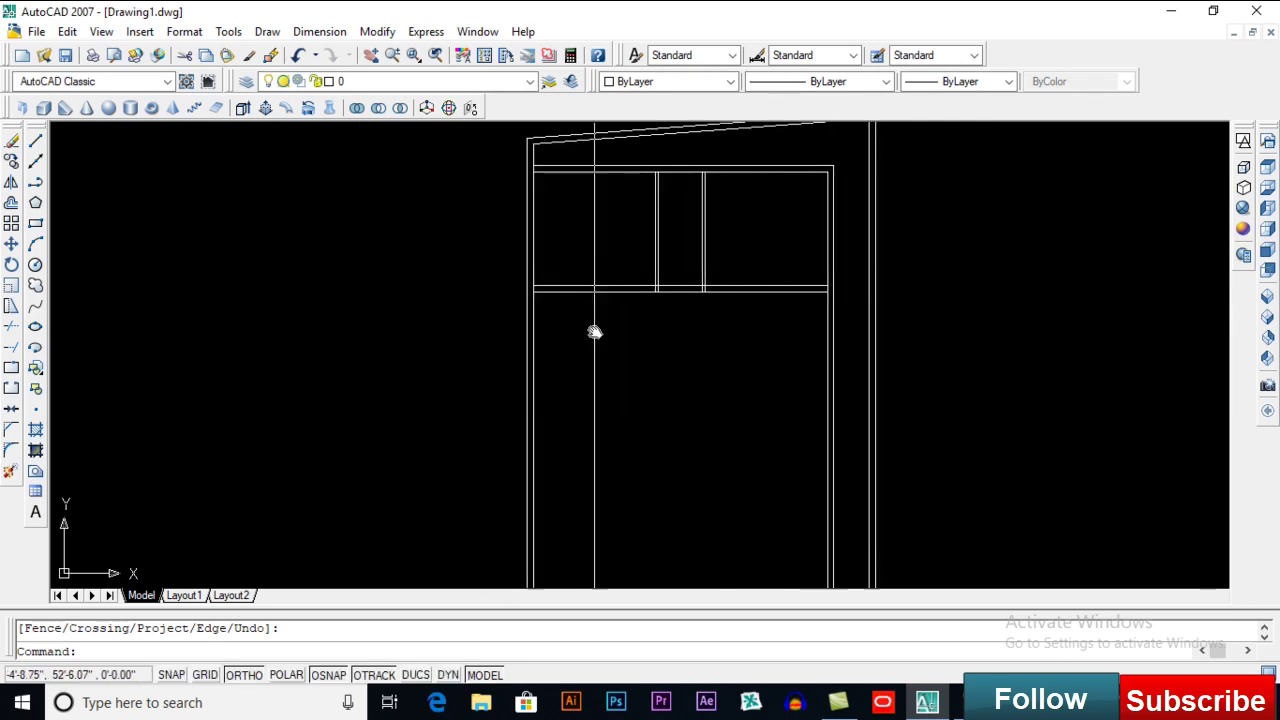
Step: Trim the overlapping lines where the partitions and side walls meet the lower cross wall to clean up the junctions
{"action": "scroll", "coordinate": [534, 200], "scroll_direction": "up", "scroll_amount": 4}
{"action": "type", "text": "tr"}
{"action": "key", "text": "Return"}
{"action": "key", "text": "Return"}
{"action": "scroll", "coordinate": [514, 246], "scroll_direction": "down", "scroll_amount": 3}
{"action": "scroll", "coordinate": [551, 437], "scroll_direction": "up", "scroll_amount": 4}
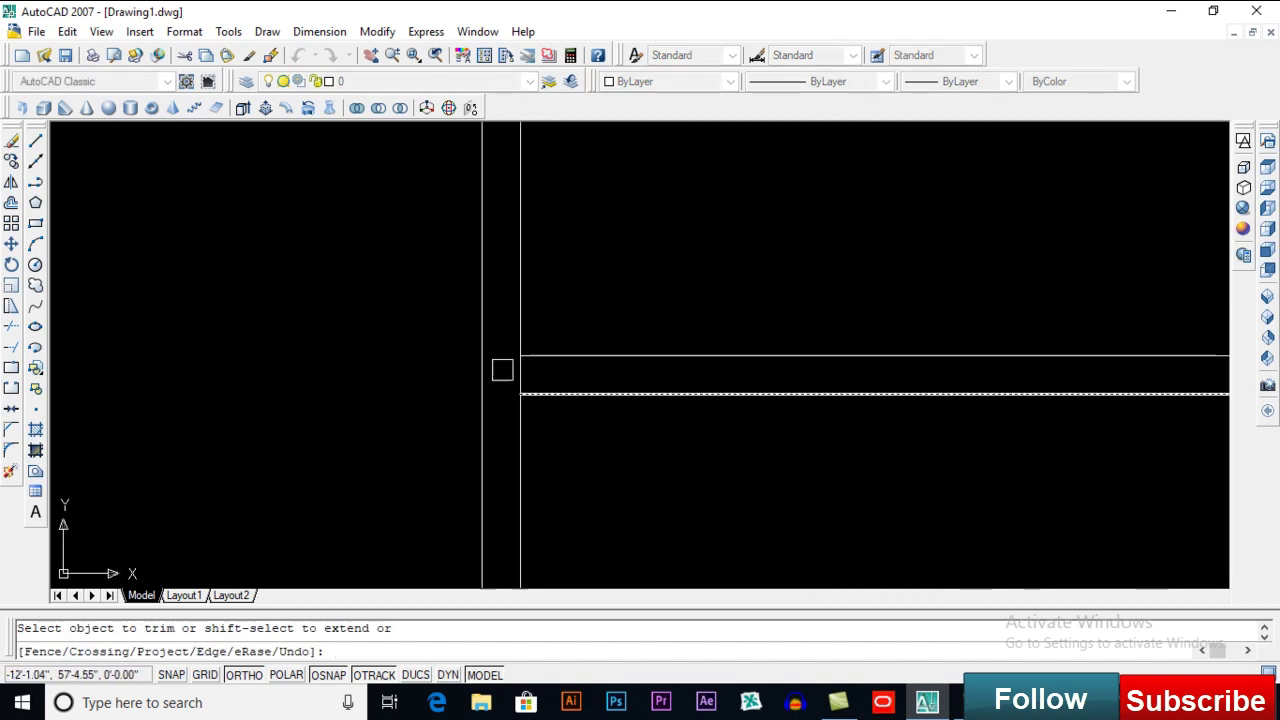
{"action": "scroll", "coordinate": [519, 377], "scroll_direction": "down", "scroll_amount": 3}
{"action": "scroll", "coordinate": [519, 377], "scroll_direction": "up", "scroll_amount": 4}
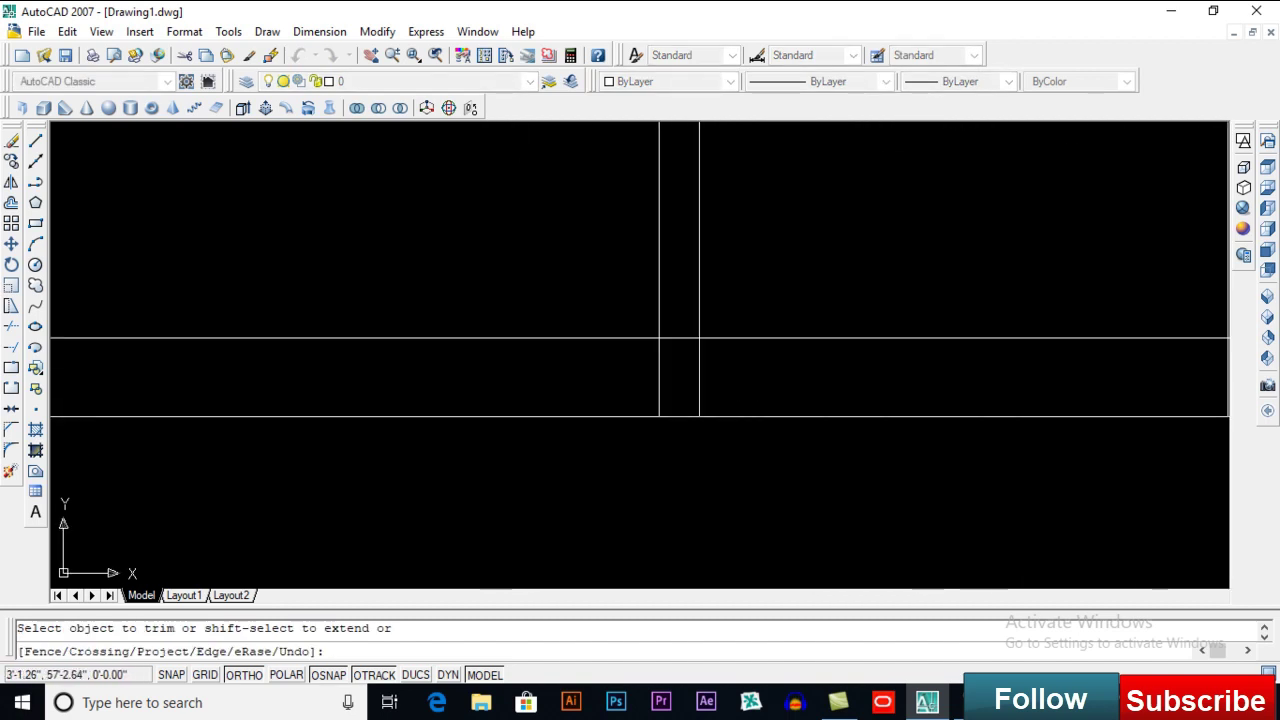
{"action": "scroll", "coordinate": [774, 354], "scroll_direction": "down", "scroll_amount": 3}
{"action": "scroll", "coordinate": [774, 354], "scroll_direction": "up", "scroll_amount": 3}
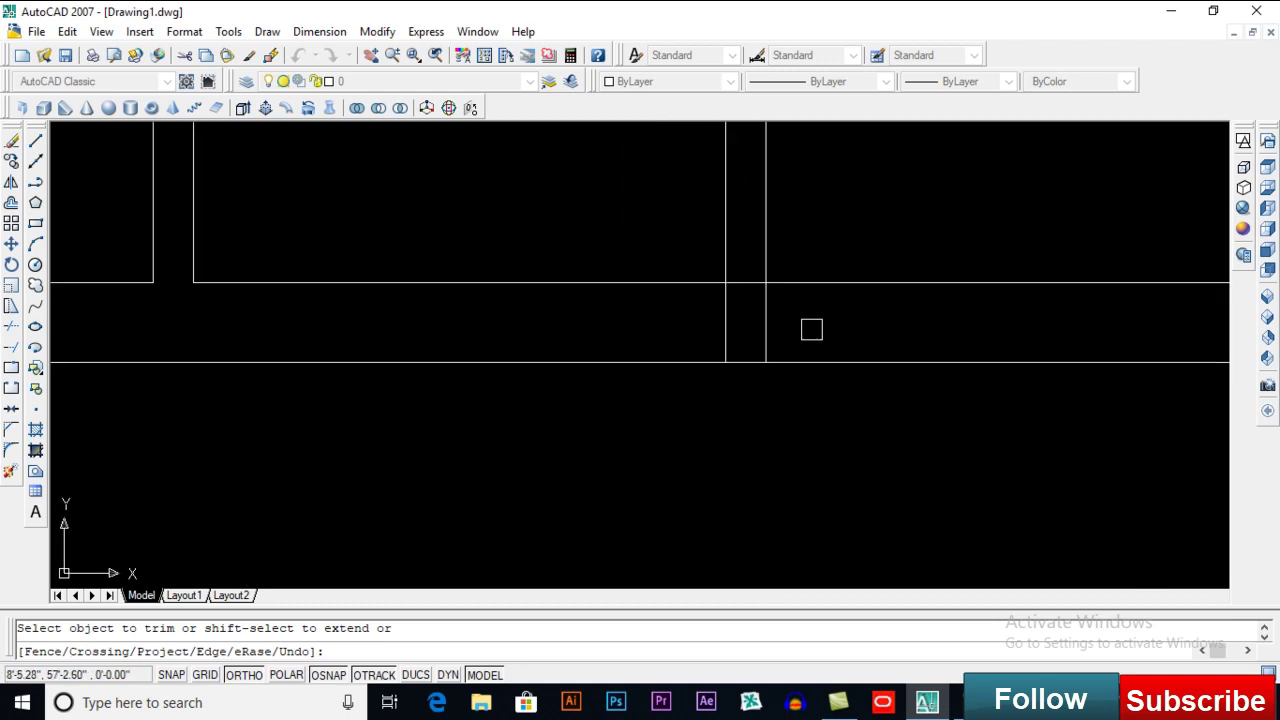
{"action": "scroll", "coordinate": [988, 400], "scroll_direction": "down", "scroll_amount": 3}
{"action": "scroll", "coordinate": [988, 400], "scroll_direction": "up", "scroll_amount": 3}
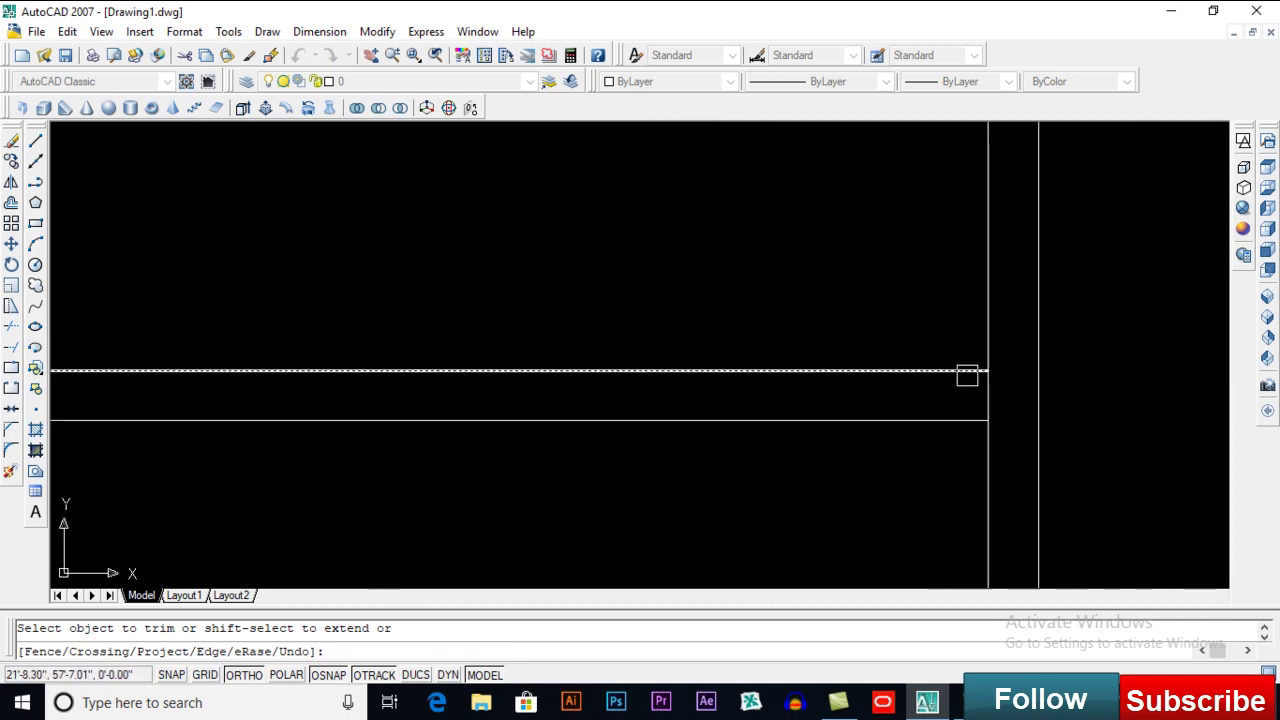
{"action": "scroll", "coordinate": [871, 334], "scroll_direction": "down", "scroll_amount": 3}
{"action": "scroll", "coordinate": [686, 203], "scroll_direction": "up", "scroll_amount": 4}
{"action": "scroll", "coordinate": [665, 261], "scroll_direction": "down", "scroll_amount": 3}
{"action": "scroll", "coordinate": [406, 266], "scroll_direction": "up", "scroll_amount": 3}
{"action": "left_click", "coordinate": [414, 241]}
{"action": "scroll", "coordinate": [442, 160], "scroll_direction": "down", "scroll_amount": 5}
{"action": "key", "text": "Return"}
Step: Offset the lower cross wall's bottom line 14' downward to set the depth of the next bay
{"action": "scroll", "coordinate": [597, 429], "scroll_direction": "down", "scroll_amount": 2}
{"action": "scroll", "coordinate": [597, 429], "scroll_direction": "up", "scroll_amount": 5}
{"action": "middle_click_drag", "start_coordinate": [597, 429], "coordinate": [646, 349]}
{"action": "type", "text": "o"}
{"action": "key", "text": "Return"}
{"action": "type", "text": "14'"}
{"action": "key", "text": "Return"}
{"action": "left_click", "coordinate": [449, 283]}
{"action": "left_click", "coordinate": [440, 338]}
{"action": "key", "text": "Return"}
Step: Offset the new horizontal line 9" downward to form the next cross wall
{"action": "middle_click_drag", "start_coordinate": [537, 397], "coordinate": [583, 357]}
{"action": "key", "text": "Return"}
{"action": "type", "text": "9"}
{"action": "key", "text": "Return"}
{"action": "left_click", "coordinate": [527, 386]}
{"action": "left_click", "coordinate": [527, 443]}
{"action": "key", "text": "Return"}
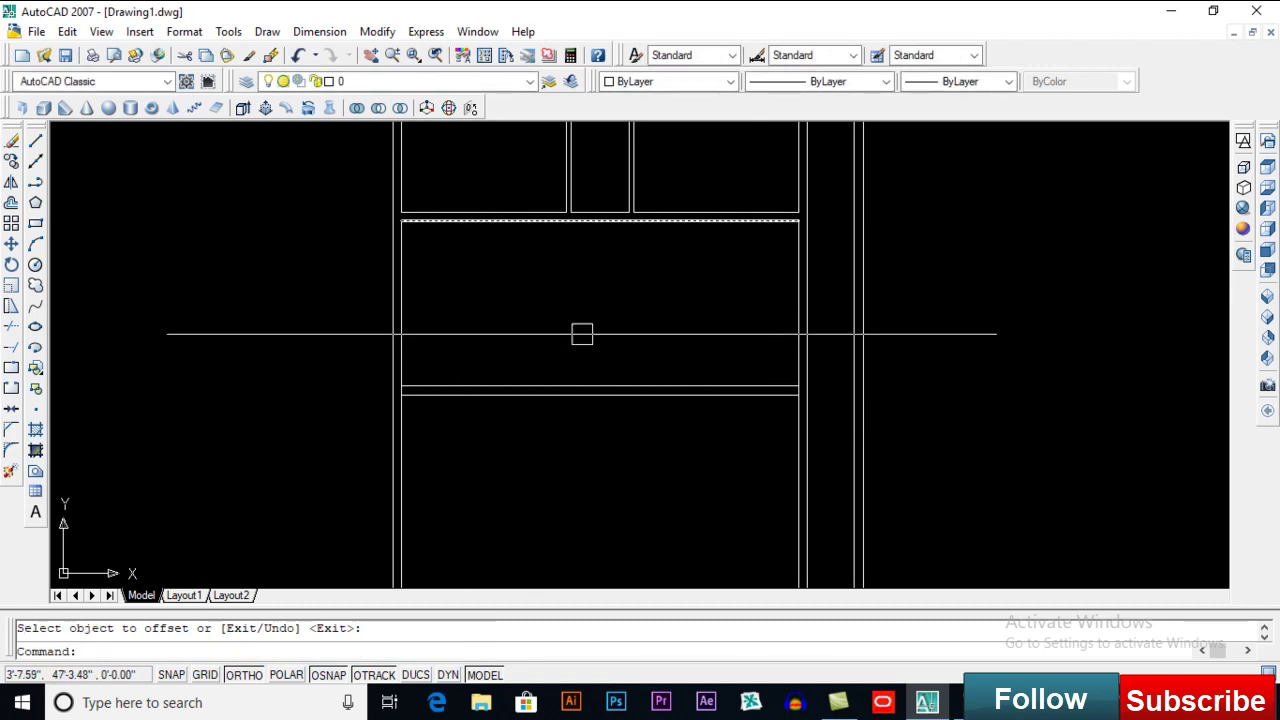
Step: Offset the bottom line of the cross wall under the partitioned rooms 4' downward to set the passage width
{"action": "scroll", "coordinate": [793, 233], "scroll_direction": "up", "scroll_amount": 3}
{"action": "middle_click_drag", "start_coordinate": [771, 251], "coordinate": [771, 309]}
{"action": "type", "text": "o"}
{"action": "key", "text": "Return"}
{"action": "type", "text": "4'"}
{"action": "key", "text": "Return"}
{"action": "left_click", "coordinate": [770, 267]}
{"action": "left_click", "coordinate": [771, 316]}
{"action": "key", "text": "Return"}
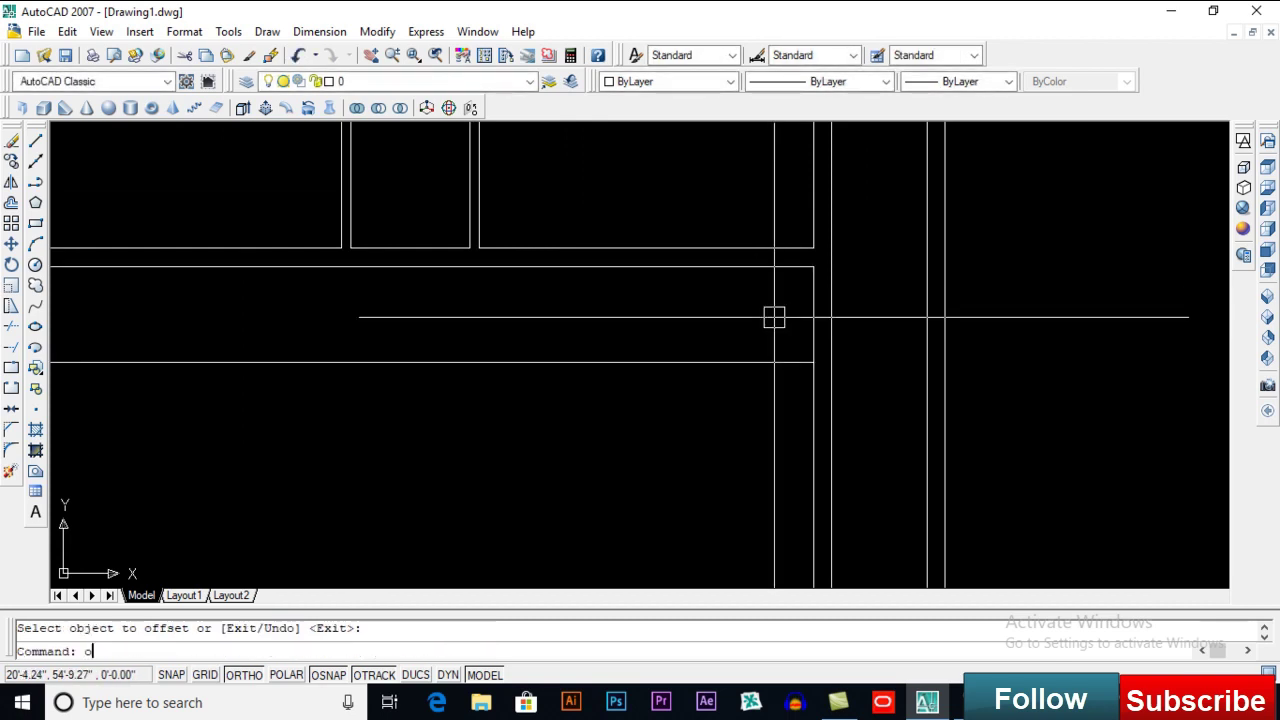
Step: Offset the passage's lower line 4.5" downward to form a partition wall
{"action": "key", "text": "Return"}
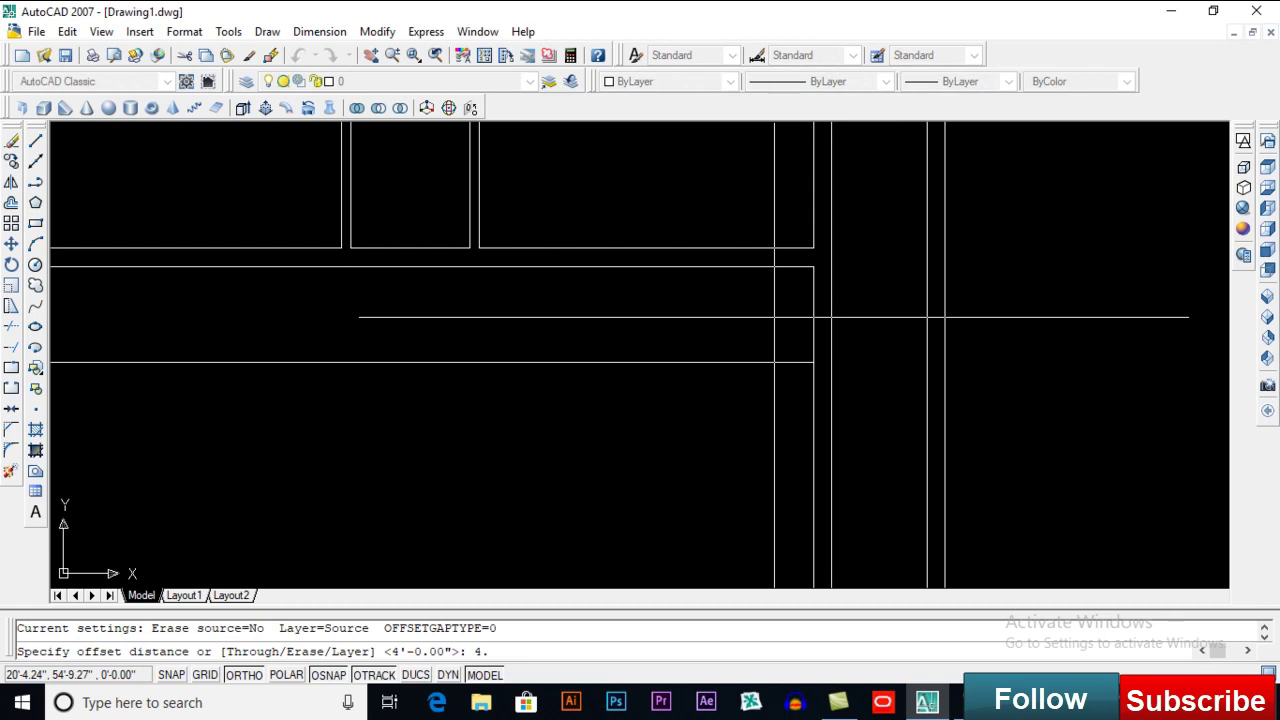
{"action": "type", "text": "4.5"}
{"action": "key", "text": "Return"}
{"action": "left_click", "coordinate": [774, 362]}
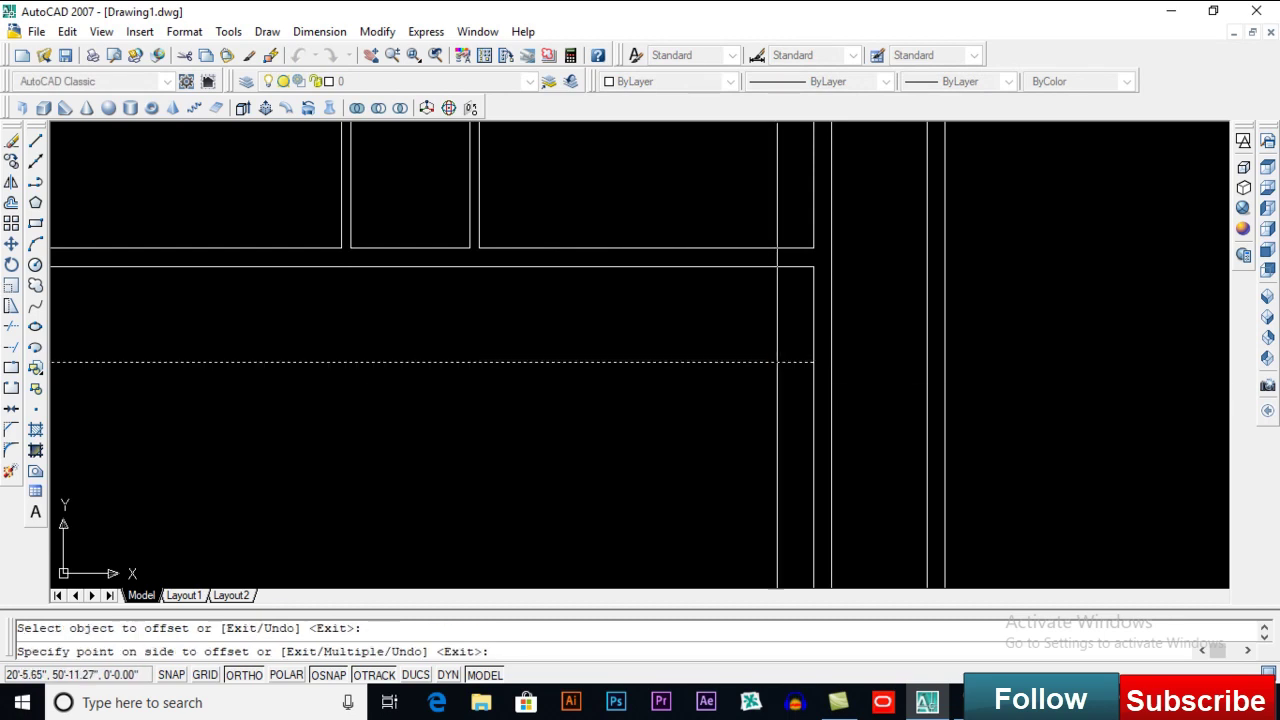
{"action": "left_click", "coordinate": [777, 400]}
{"action": "key", "text": "Return"}
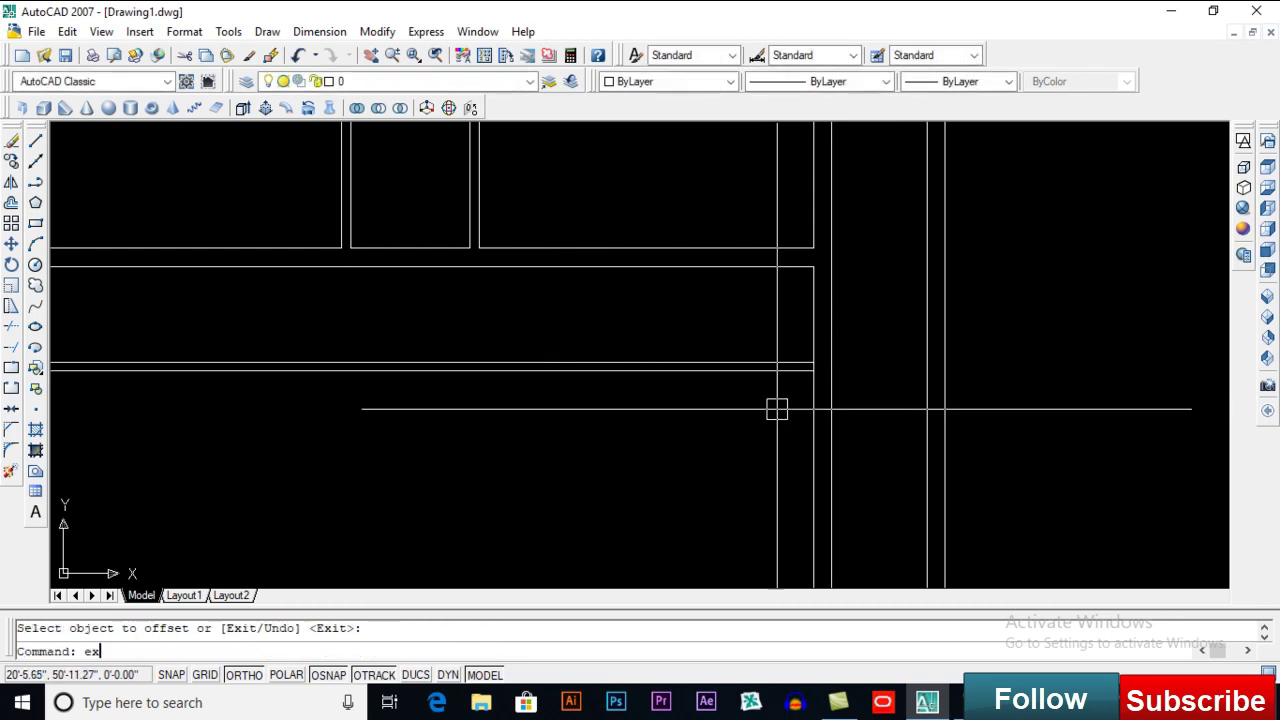
Step: Extend the passage's upper and lower lines through the right side wall to its outer face
{"action": "key", "text": "Return"}
{"action": "key", "text": "Return"}
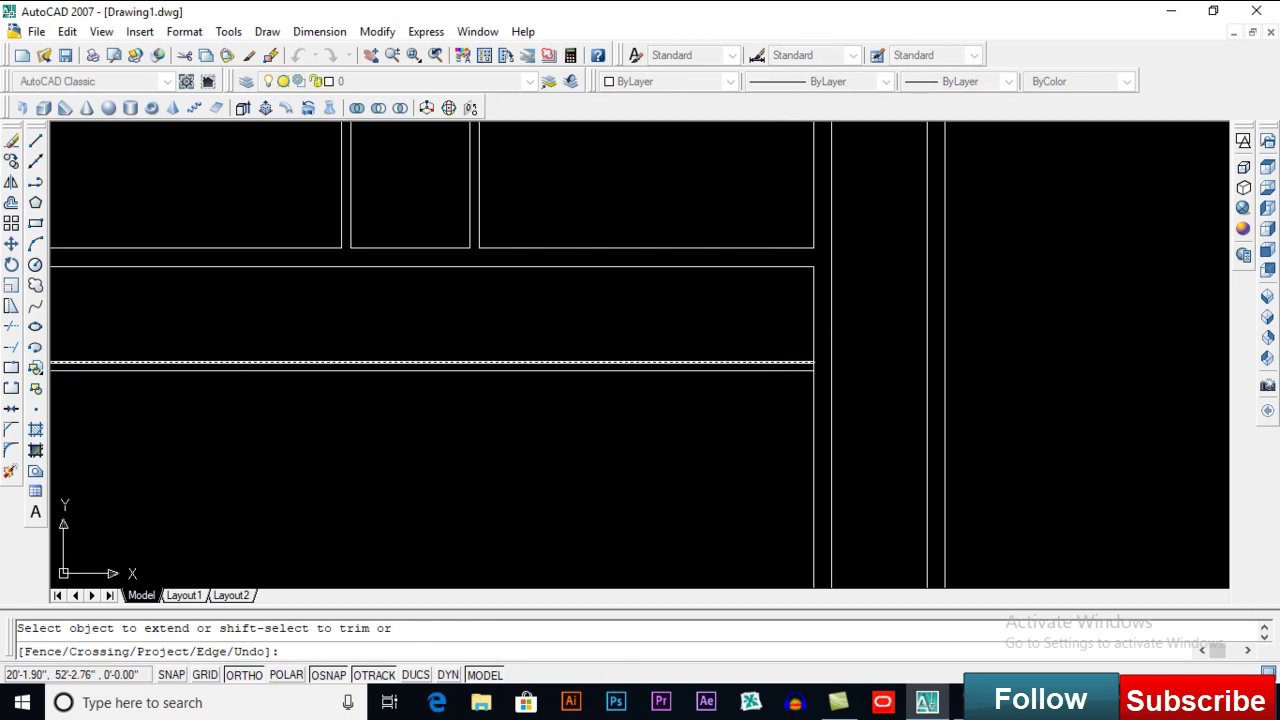
{"action": "key", "text": "Return"}
{"action": "middle_click_drag", "start_coordinate": [769, 394], "coordinate": [766, 360]}
{"action": "scroll", "coordinate": [754, 296], "scroll_direction": "up", "scroll_amount": 2}
{"action": "middle_click_drag", "start_coordinate": [754, 297], "coordinate": [748, 342]}
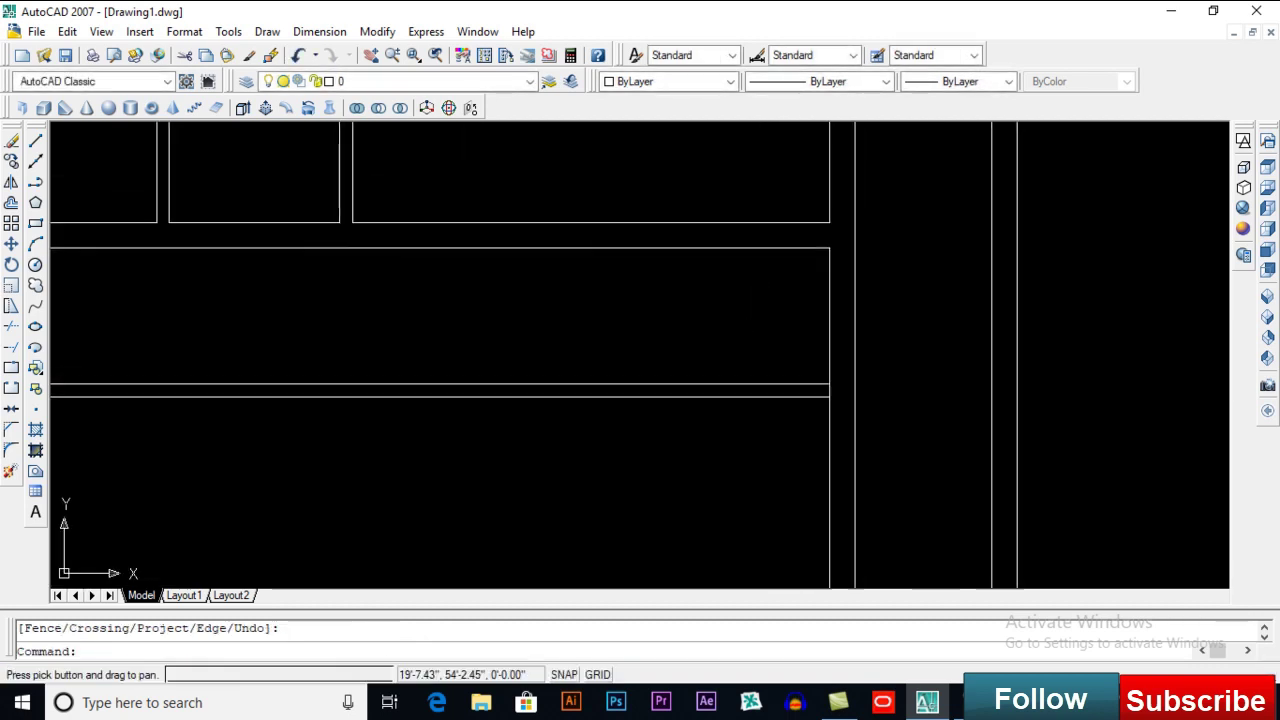
{"action": "type", "text": "ex"}
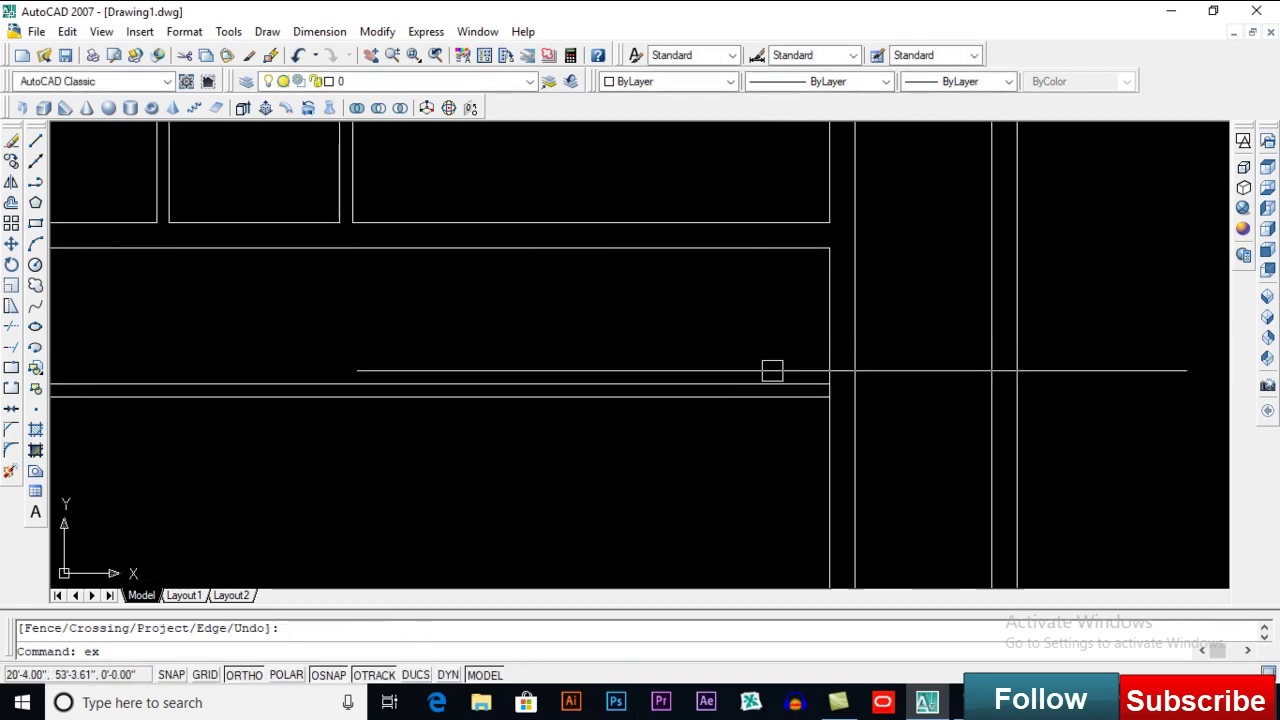
{"action": "key", "text": "Return"}
{"action": "key", "text": "Return"}
{"action": "left_click", "coordinate": [803, 249]}
{"action": "key", "text": "Return"}
Step: Trim both side wall lines between the passage's upper and lower lines to open the passage end
{"action": "type", "text": "tr"}
{"action": "key", "text": "Return"}
{"action": "key", "text": "Return"}
{"action": "left_click", "coordinate": [860, 317]}
{"action": "left_click", "coordinate": [786, 303]}
{"action": "key", "text": "Return"}
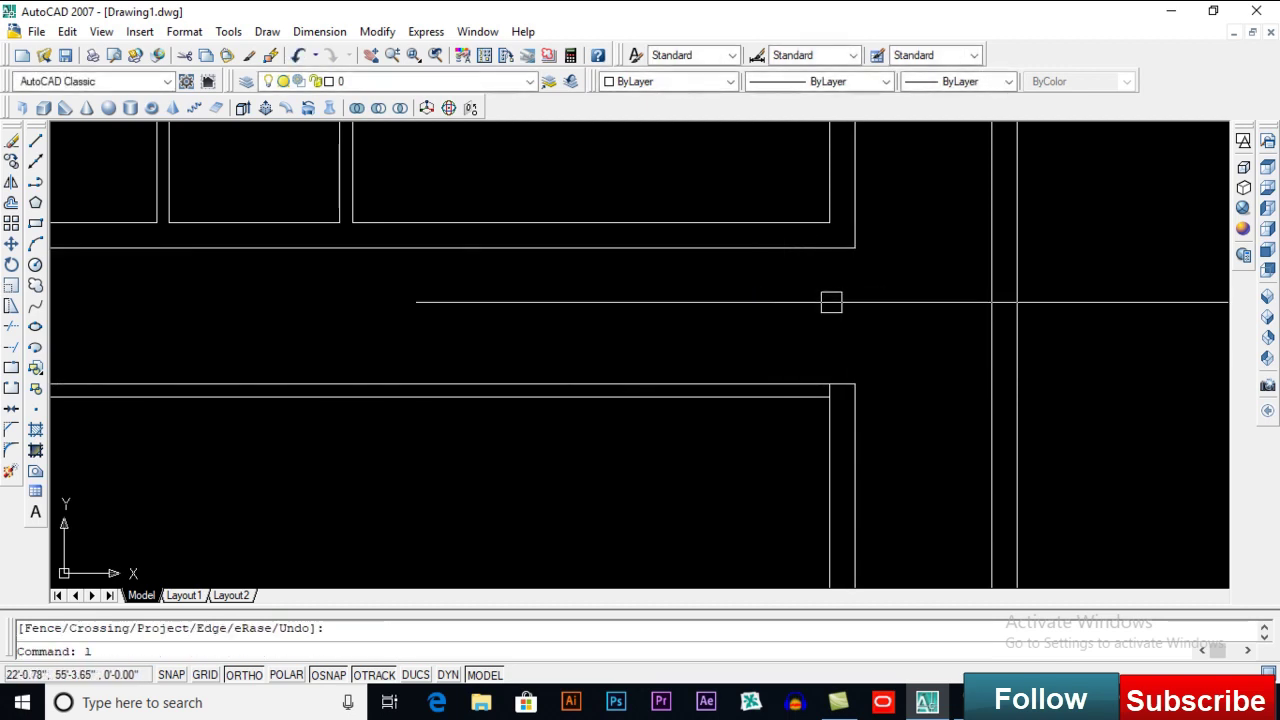
Step: Draw a vertical line along the side wall's outer face from the passage's upper line to its lower line
{"action": "type", "text": "l"}
{"action": "key", "text": "Return"}
{"action": "left_click", "coordinate": [855, 248]}
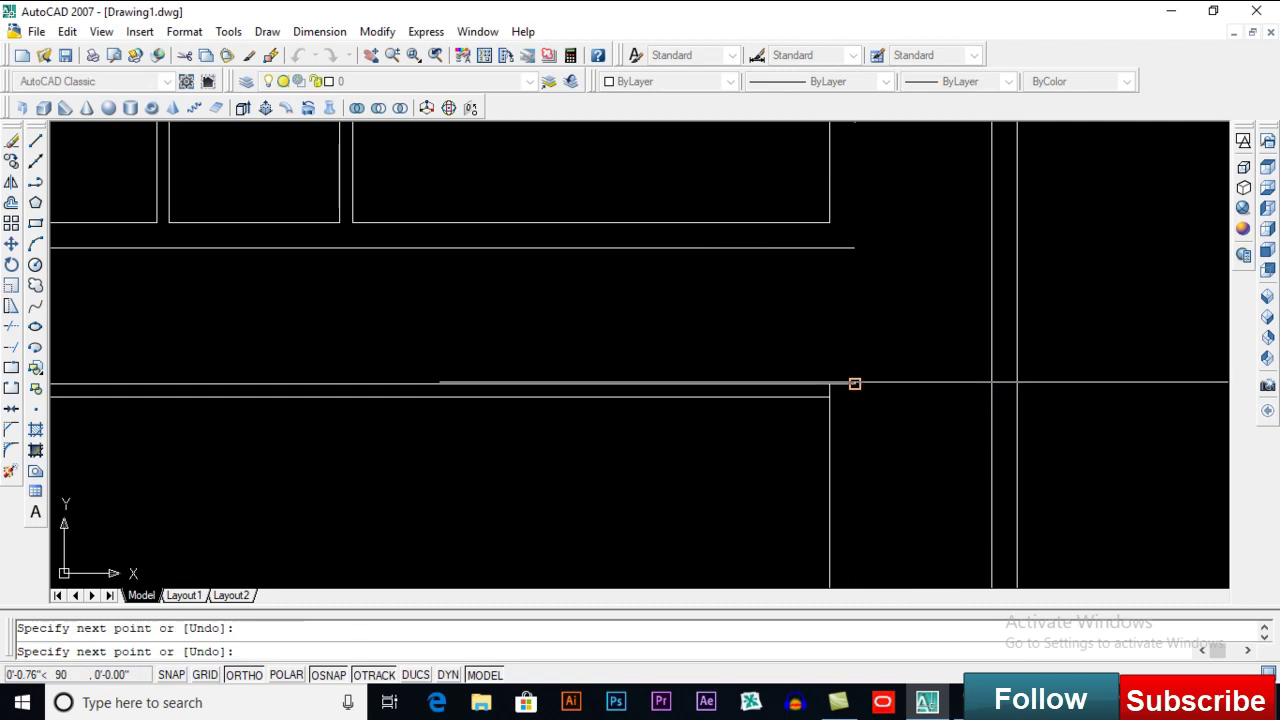
{"action": "left_click", "coordinate": [855, 383]}
{"action": "key", "text": "Return"}
Step: Offset the passage's end line 9" inward to form the inner face of the wall
{"action": "type", "text": "o"}
{"action": "key", "text": "Return"}
{"action": "type", "text": "9"}
{"action": "key", "text": "Return"}
{"action": "key", "text": "Return"}
{"action": "scroll", "coordinate": [843, 297], "scroll_direction": "up", "scroll_amount": 2}
Step: Draw a horizontal line across the passage's 9" end wall between the midpoints of its two faces
{"action": "type", "text": "l"}
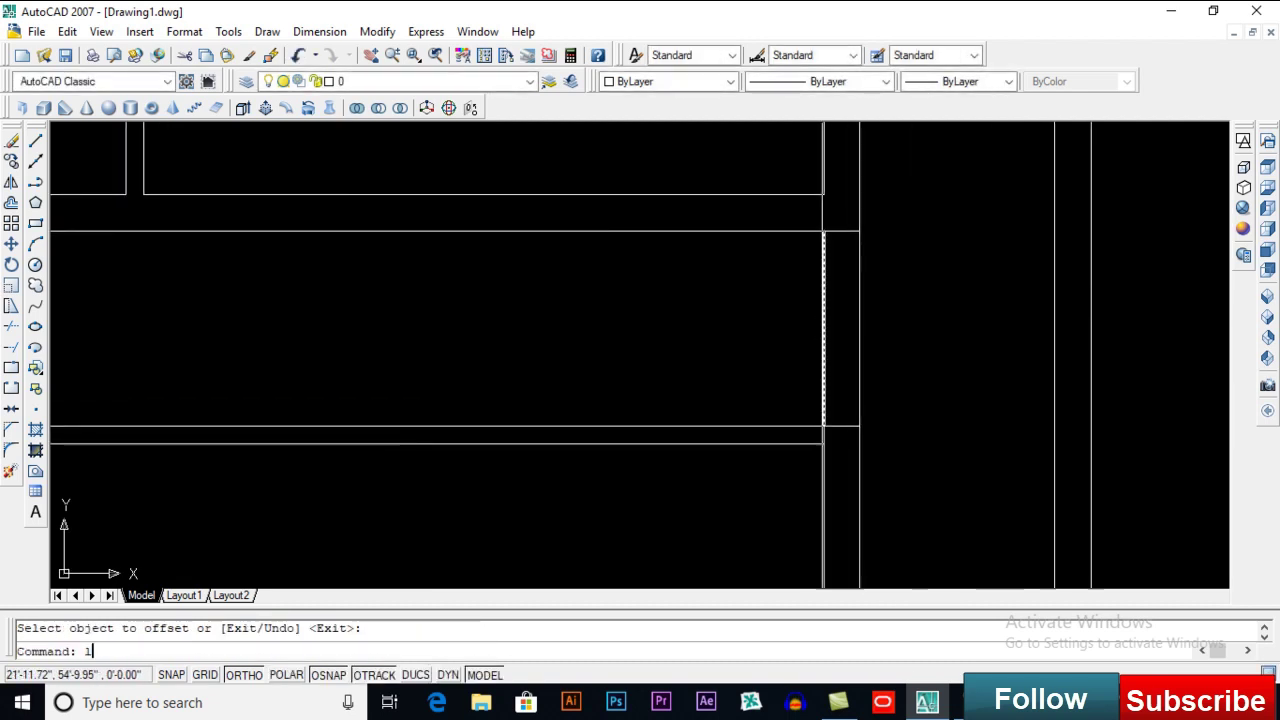
{"action": "key", "text": "Return"}
{"action": "left_click", "coordinate": [860, 329]}
{"action": "left_click", "coordinate": [824, 329]}
{"action": "key", "text": "Return"}
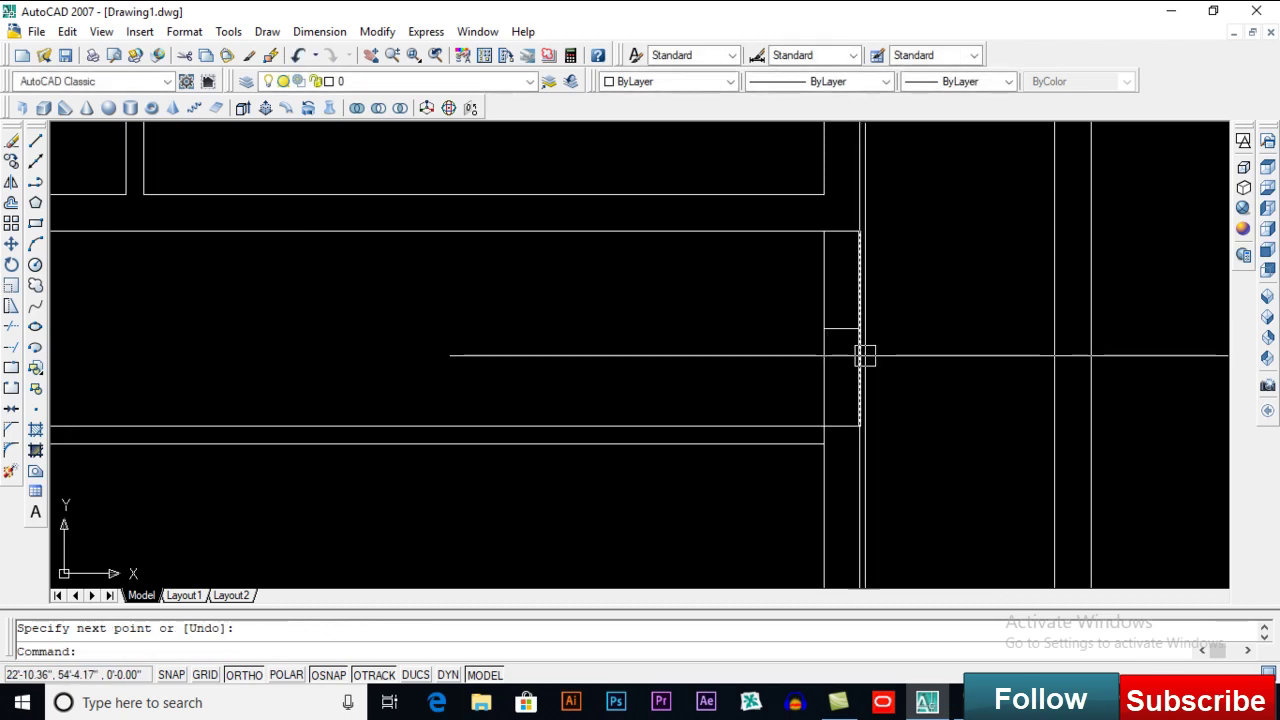
Step: Offset the end wall's centre line equally up and down to mark the door jambs, and delete the centre line
{"action": "type", "text": "o"}
{"action": "key", "text": "Return"}
{"action": "type", "text": "1"}
{"action": "key", "text": "Return"}
{"action": "scroll", "coordinate": [853, 319], "scroll_direction": "up", "scroll_amount": 2}
{"action": "left_click", "coordinate": [837, 338]}
{"action": "left_click", "coordinate": [832, 288]}
{"action": "left_click", "coordinate": [829, 338]}
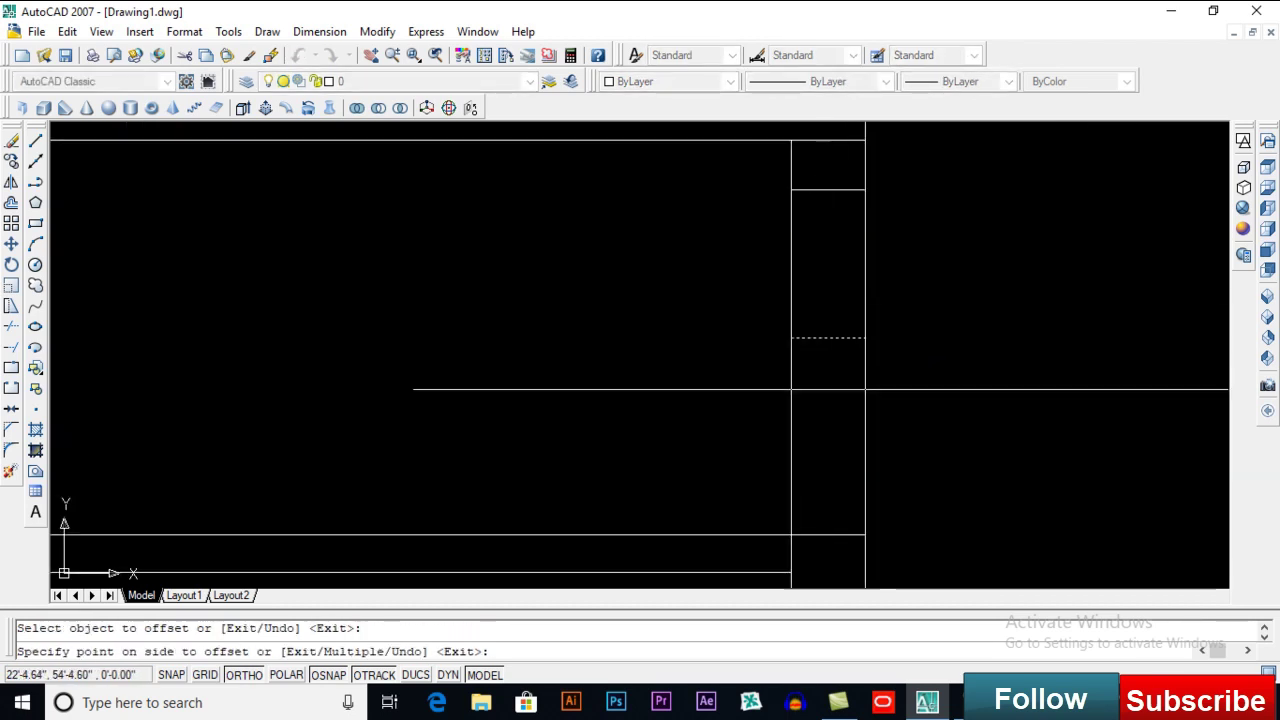
{"action": "left_click", "coordinate": [828, 368]}
{"action": "key", "text": "Return"}
{"action": "left_click", "coordinate": [830, 337]}
{"action": "key", "text": "Delete"}
Step: Trim the end wall between the jamb lines to open the doorway, and trim the passage lines crossing the wall
{"action": "type", "text": "tr"}
{"action": "key", "text": "Return"}
{"action": "key", "text": "Return"}
{"action": "left_click", "coordinate": [922, 294]}
{"action": "left_click", "coordinate": [740, 320]}
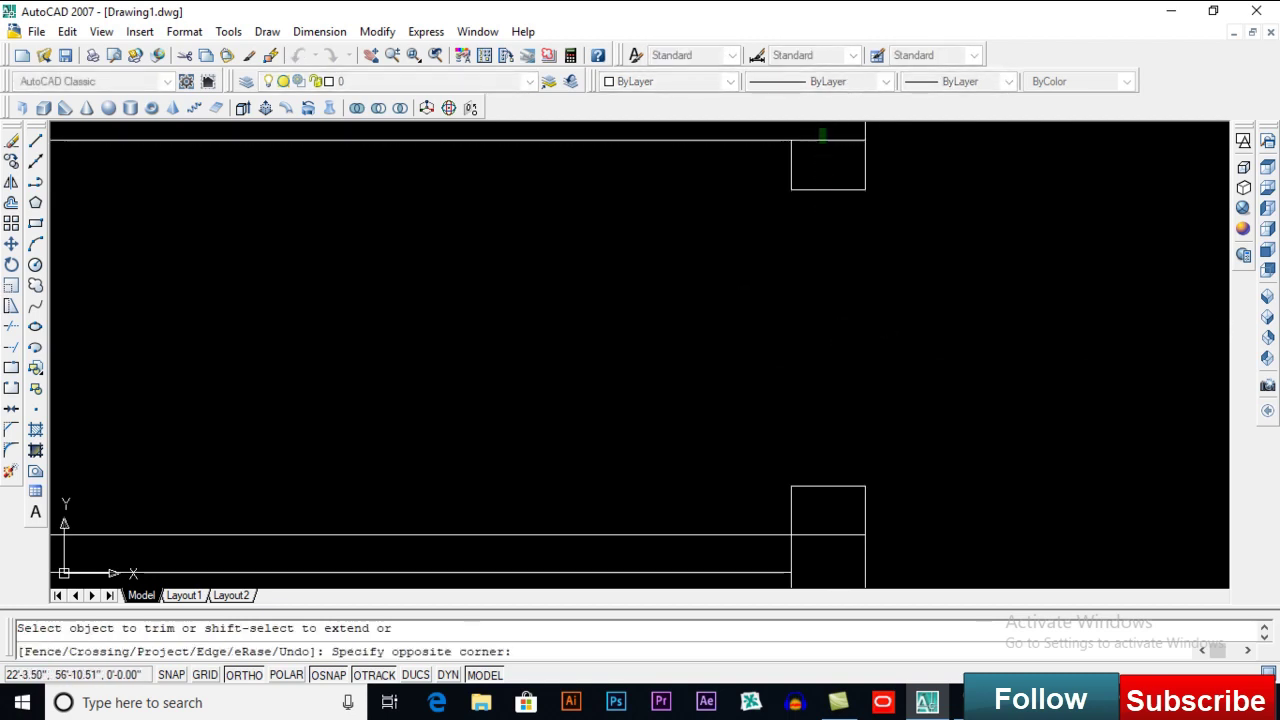
{"action": "left_click", "coordinate": [833, 534]}
{"action": "scroll", "coordinate": [774, 312], "scroll_direction": "down", "scroll_amount": 10}
{"action": "key", "text": "Return"}
Step: Offset the right side wall's inner line 10' to the left to set the width of the room below the passage
{"action": "scroll", "coordinate": [719, 394], "scroll_direction": "up", "scroll_amount": 3}
{"action": "scroll", "coordinate": [719, 394], "scroll_direction": "up", "scroll_amount": 2}
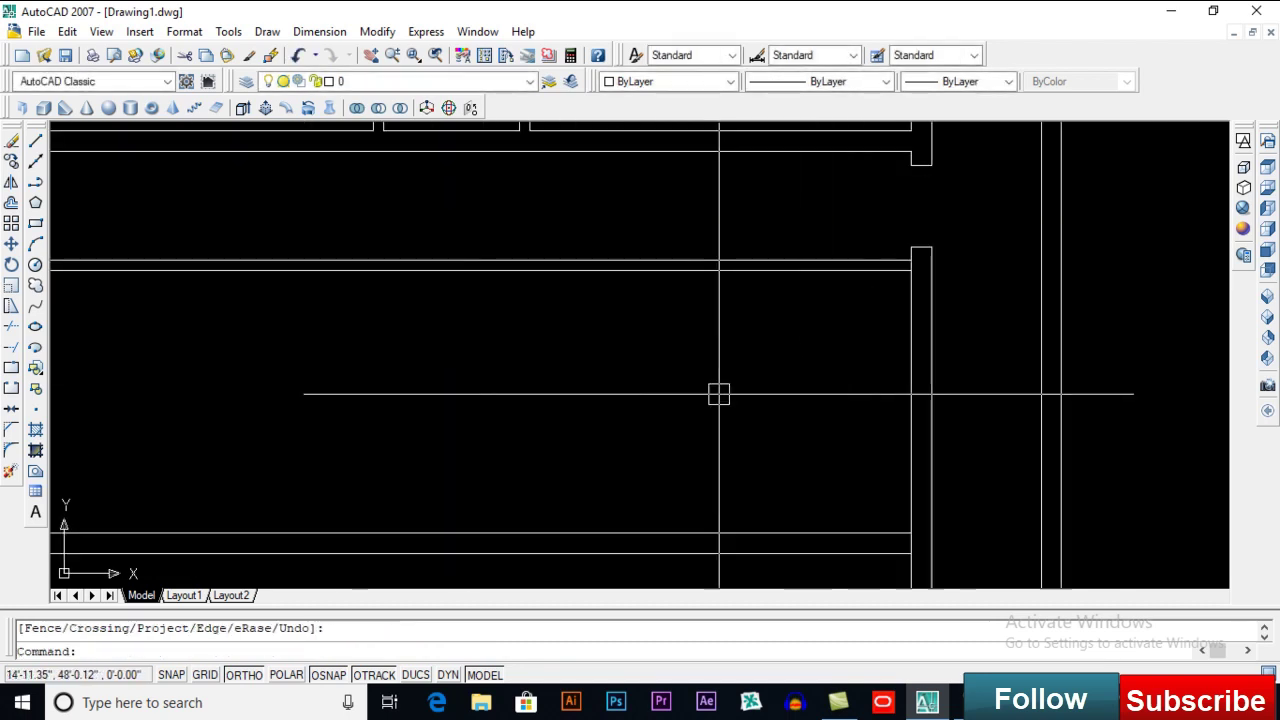
{"action": "type", "text": "o"}
{"action": "key", "text": "Return"}
{"action": "type", "text": "10'"}
{"action": "key", "text": "Return"}
{"action": "key", "text": "Return"}
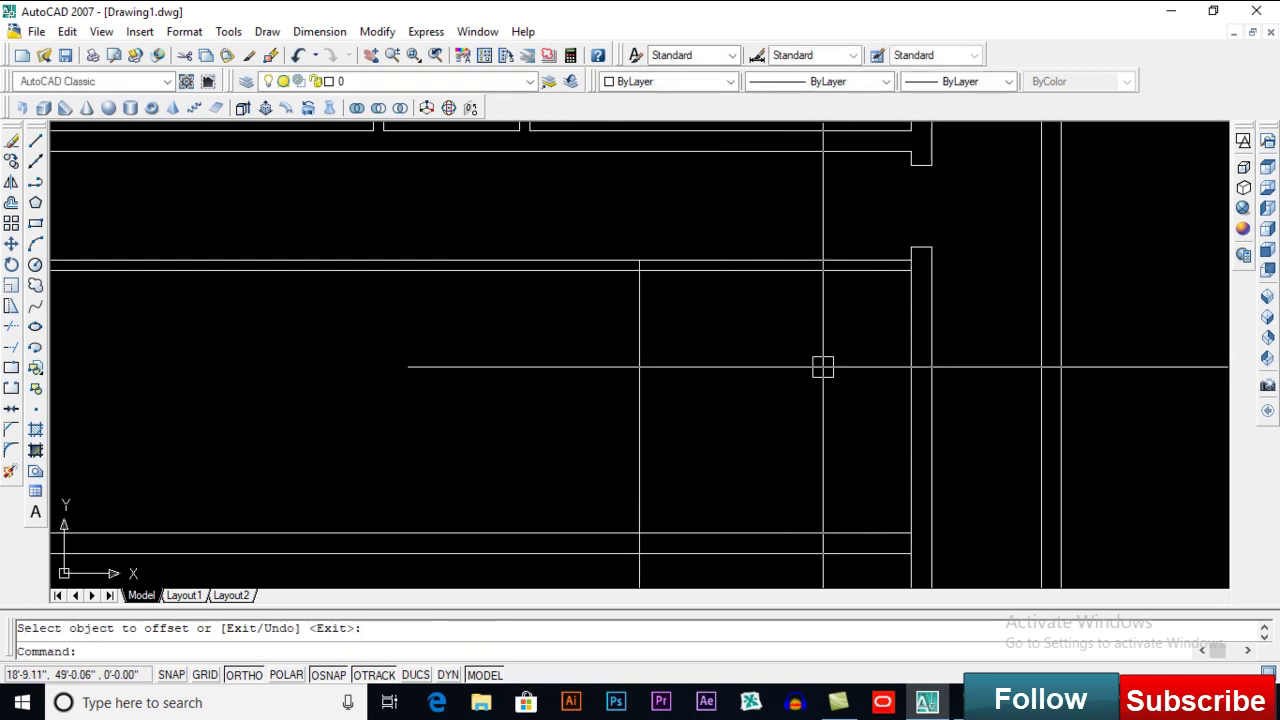
Step: Offset the new vertical room line 9" to the left to form the room's wall
{"action": "type", "text": "o"}
{"action": "key", "text": "Return"}
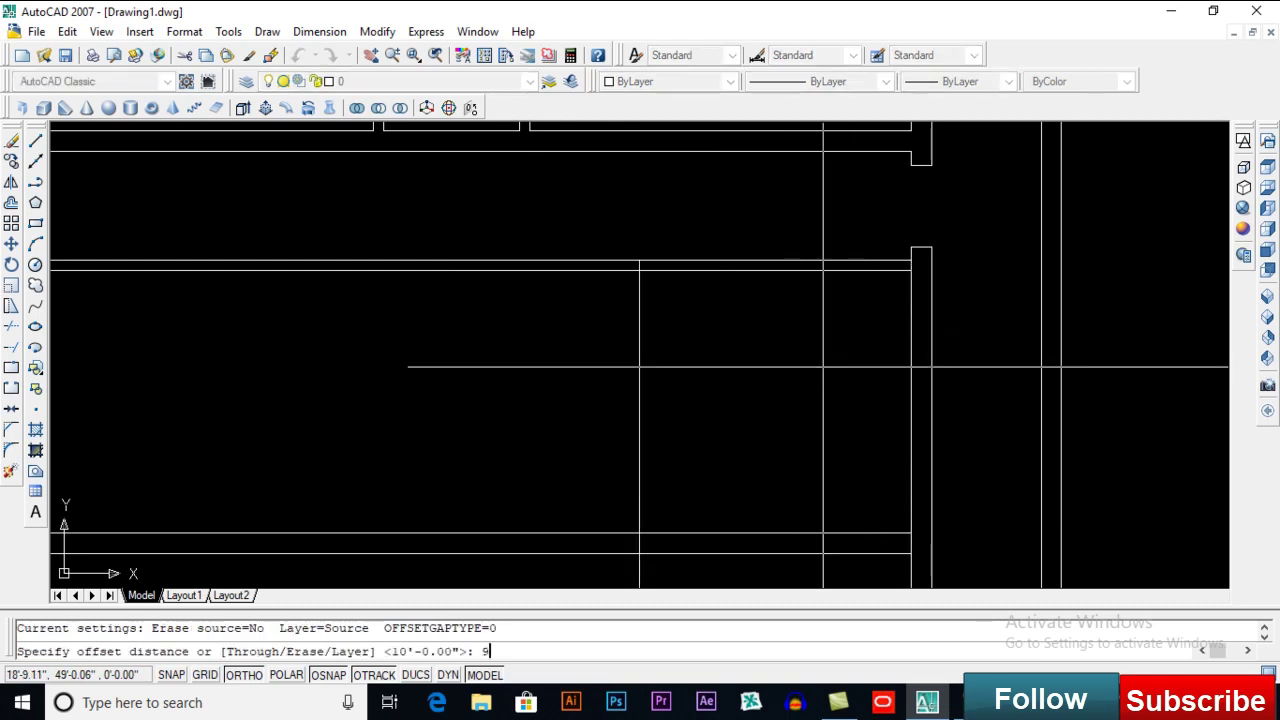
{"action": "left_click", "coordinate": [641, 329]}
{"action": "left_click", "coordinate": [530, 325]}
{"action": "key", "text": "Return"}
{"action": "scroll", "coordinate": [667, 279], "scroll_direction": "up", "scroll_amount": 2}
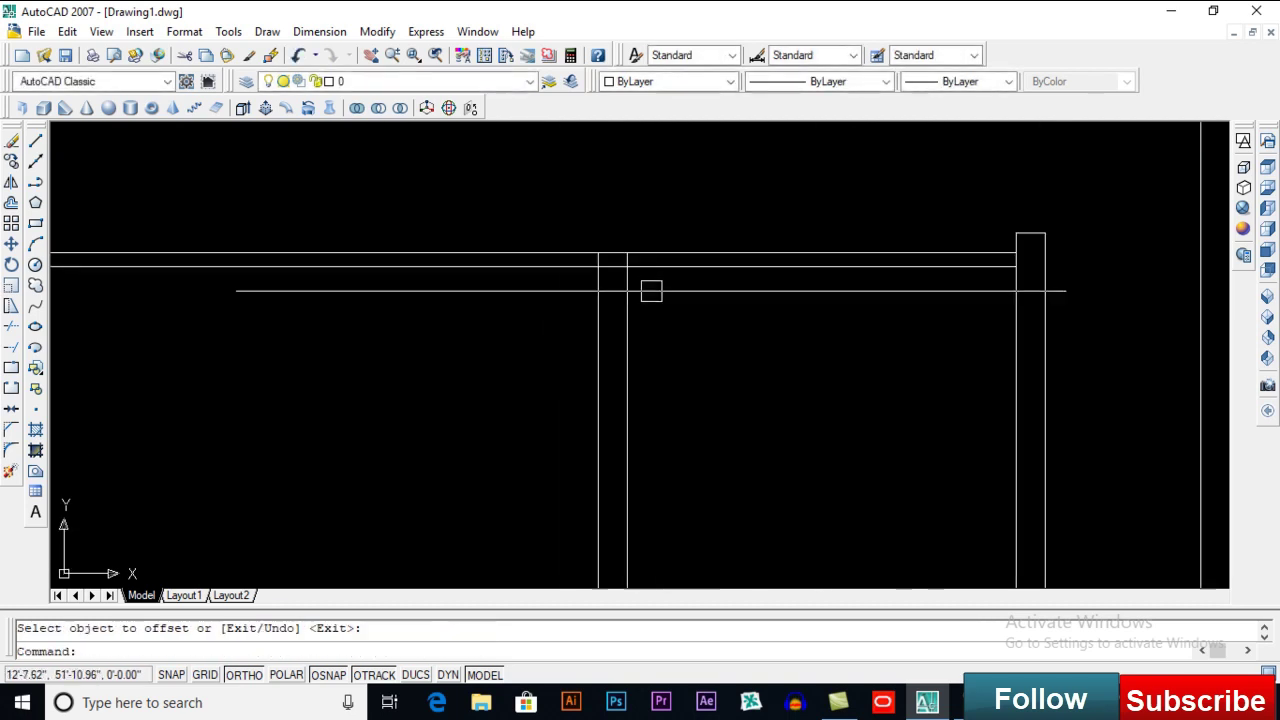
Step: Fillet the small room's vertical wall lines with its horizontal partition lines to close the upper corner
{"action": "key", "text": "Return"}
{"action": "left_click", "coordinate": [632, 292]}
{"action": "left_click", "coordinate": [648, 270]}
{"action": "key", "text": "Return"}
{"action": "left_click", "coordinate": [601, 279]}
{"action": "left_click", "coordinate": [641, 254]}
{"action": "scroll", "coordinate": [663, 219], "scroll_direction": "down", "scroll_amount": 2}
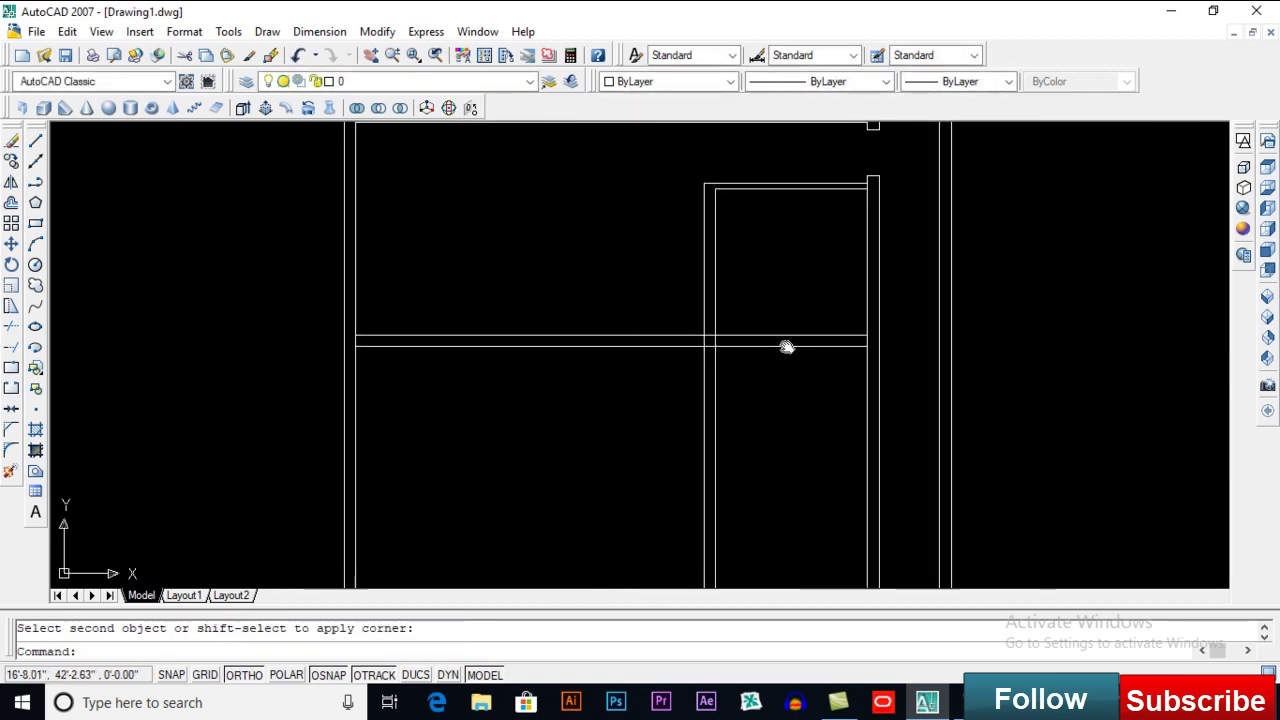
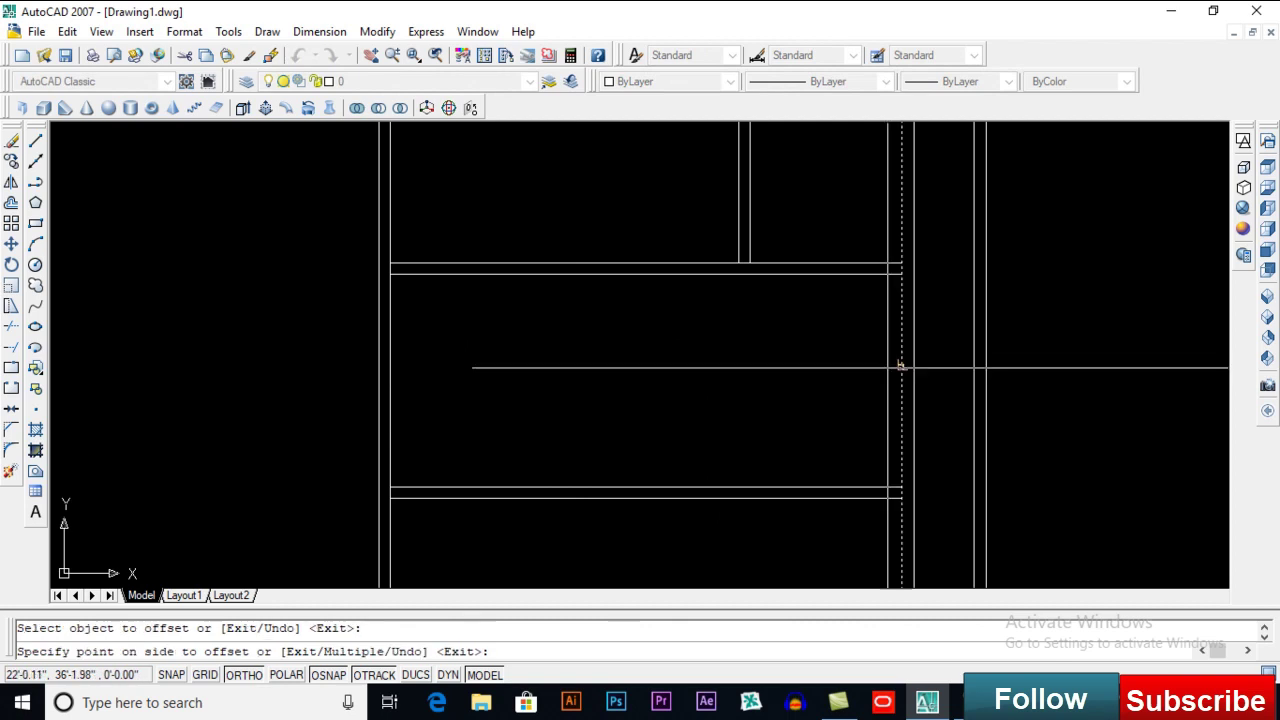
Step: Offset the lower right room's vertical line 9" to the left to form its wall thickness
{"action": "key", "text": "Return"}
{"action": "type", "text": "o"}
{"action": "key", "text": "Return"}
{"action": "type", "text": "9"}
{"action": "key", "text": "Return"}
{"action": "left_click", "coordinate": [705, 374]}
{"action": "left_click", "coordinate": [616, 380]}
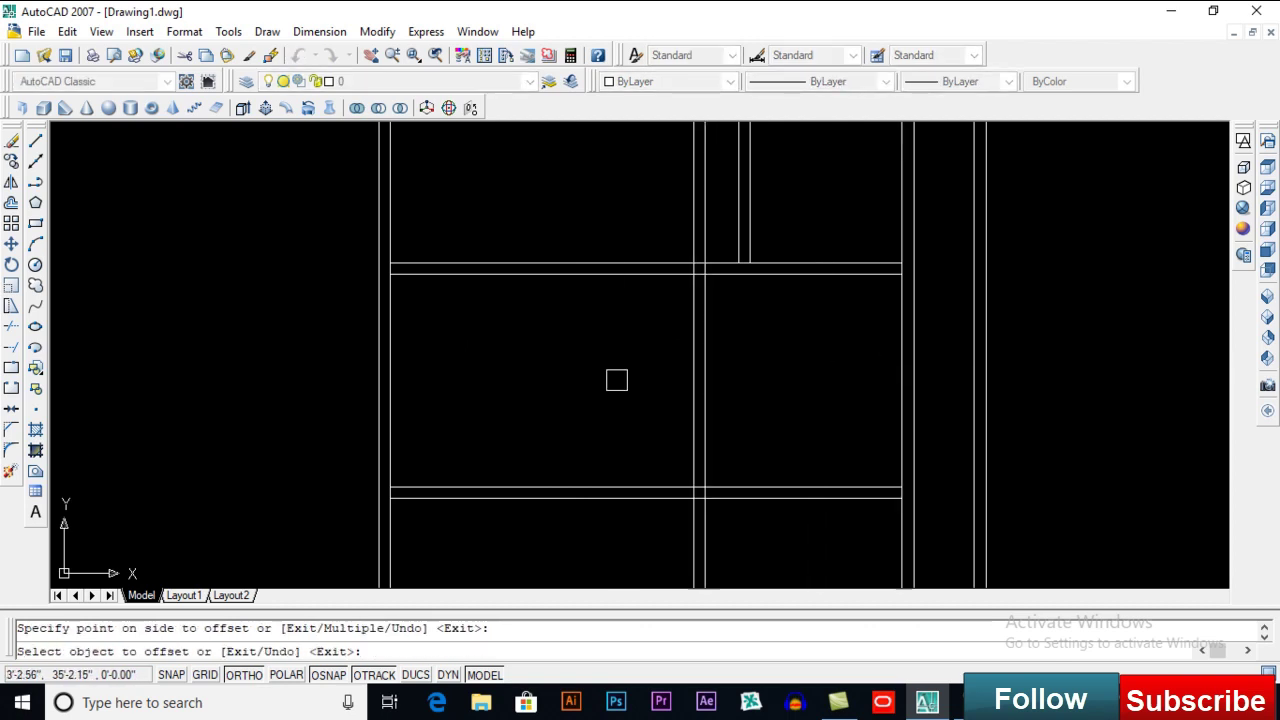
{"action": "key", "text": "Return"}
Step: Trim both lines of the right room's new wall above the lower edge of the upper horizontal wall
{"action": "middle_click_drag", "start_coordinate": [626, 354], "coordinate": [611, 391]}
{"action": "type", "text": "tr"}
{"action": "key", "text": "Return"}
{"action": "left_click", "coordinate": [700, 311]}
{"action": "left_click", "coordinate": [677, 330]}
{"action": "key", "text": "Return"}
{"action": "left_click", "coordinate": [682, 272]}
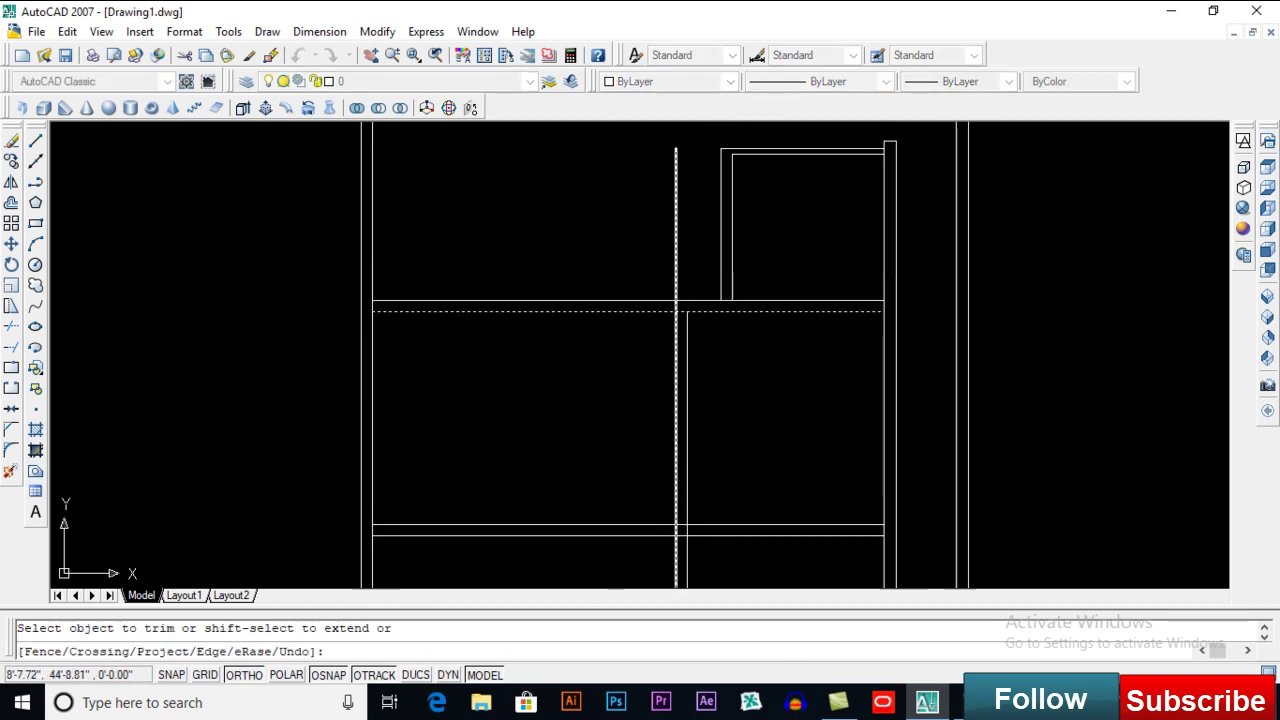
{"action": "middle_click_drag", "start_coordinate": [700, 539], "coordinate": [700, 443]}
{"action": "key", "text": "Return"}
Step: Trim the same wall's two lines below the lower edge of the bottom horizontal wall
{"action": "key", "text": "Return"}
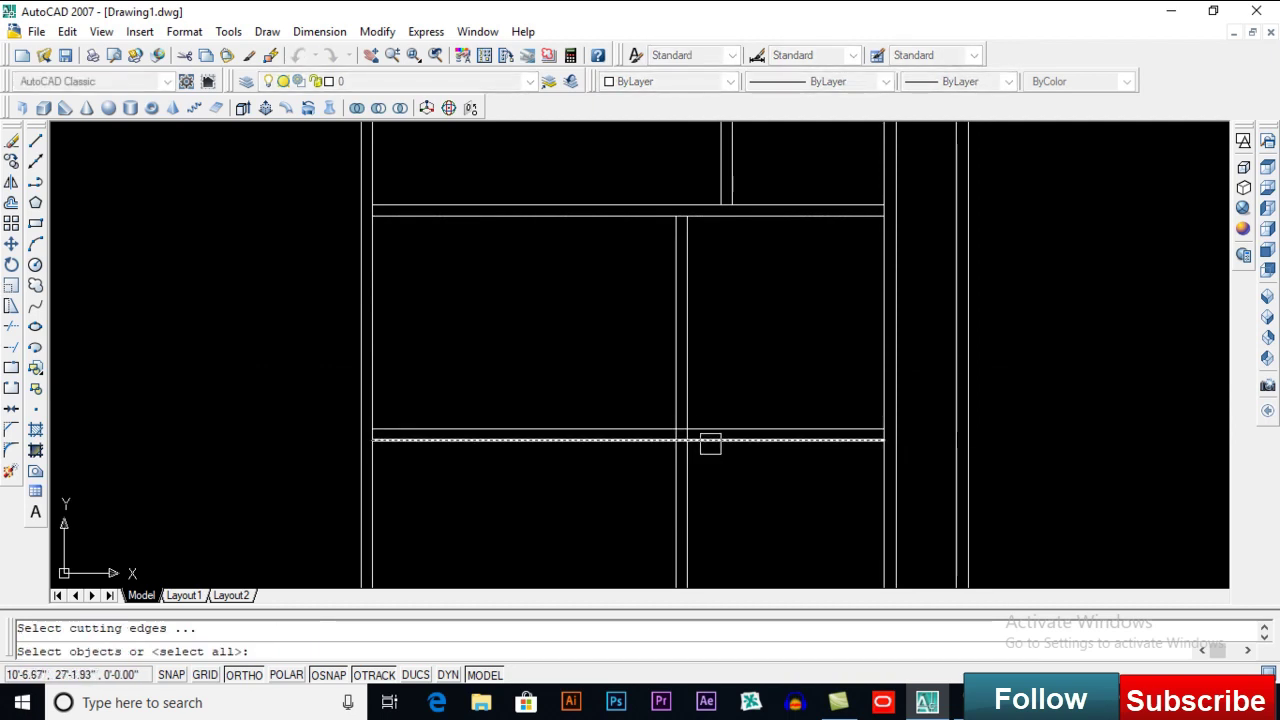
{"action": "left_click", "coordinate": [710, 440]}
{"action": "key", "text": "Return"}
{"action": "key", "text": "Return"}
Step: Offset the left side wall's inner line 13' to the right to set the left room's width
{"action": "middle_click_drag", "start_coordinate": [474, 381], "coordinate": [525, 403]}
{"action": "type", "text": "o"}
{"action": "key", "text": "Return"}
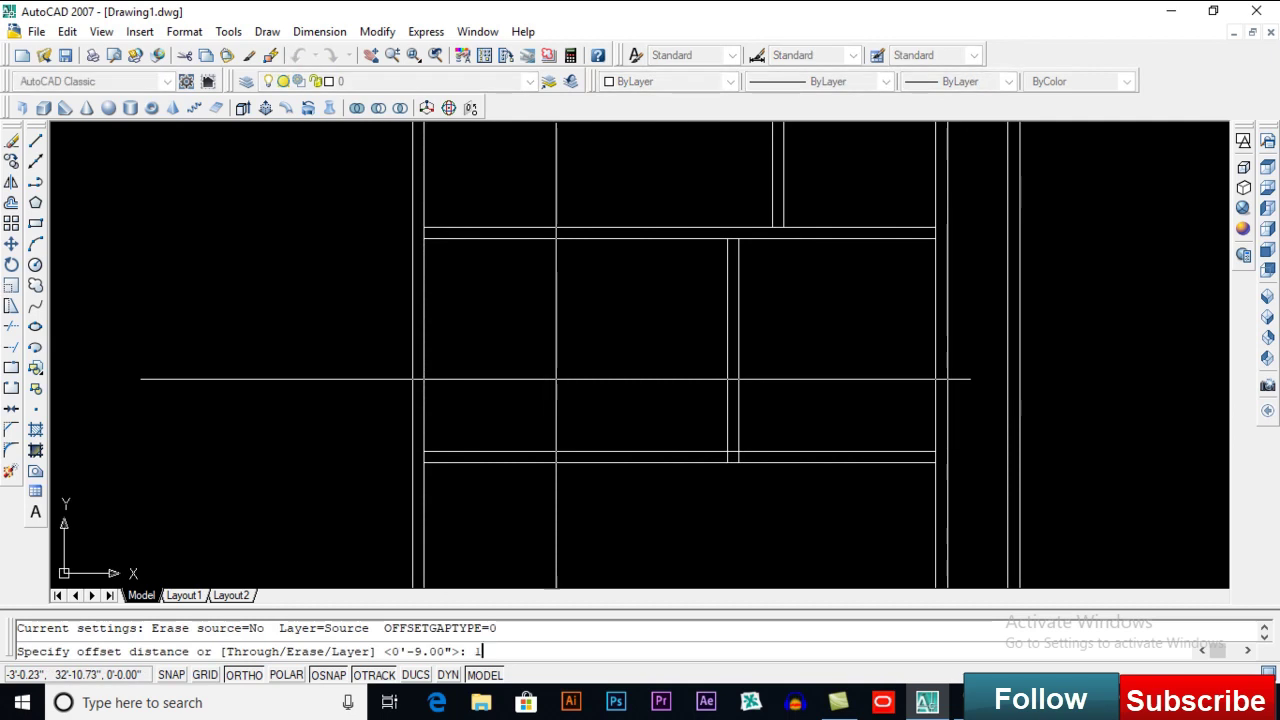
{"action": "type", "text": "13'"}
{"action": "key", "text": "Return"}
{"action": "left_click", "coordinate": [431, 347]}
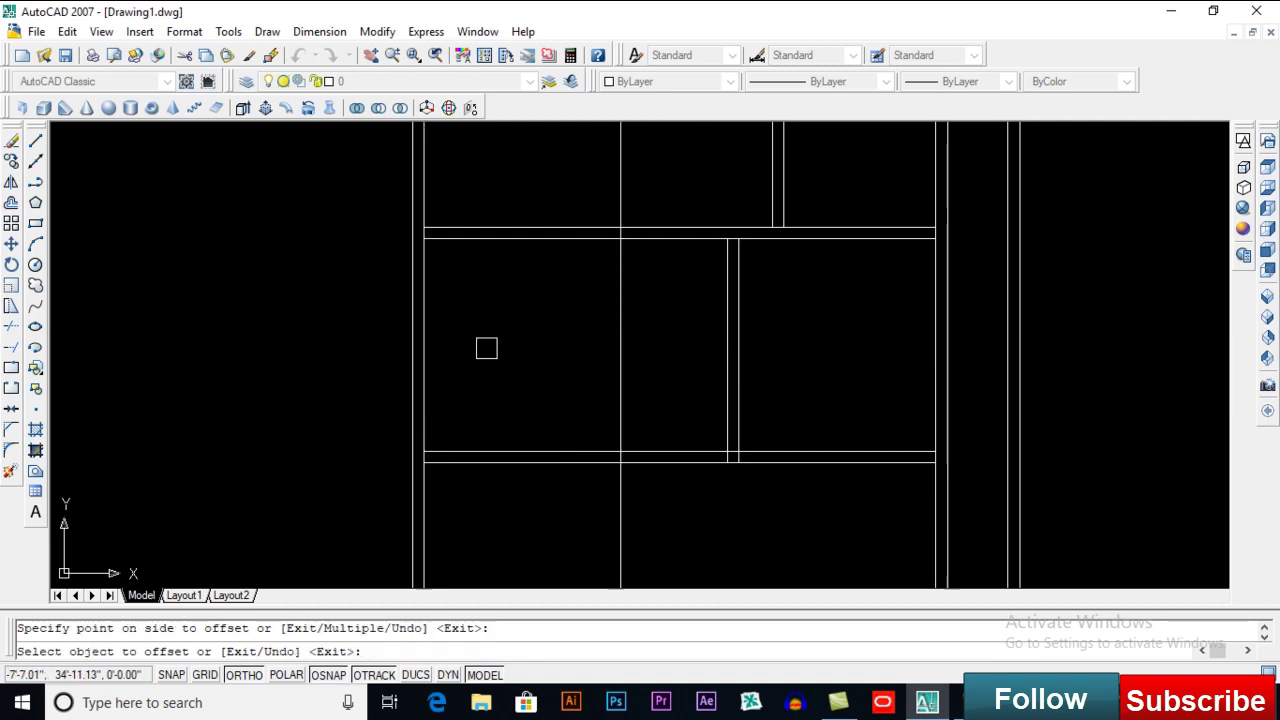
{"action": "left_click", "coordinate": [486, 348]}
{"action": "key", "text": "Return"}
Step: Offset the left room's vertical line 9" to the right to form its wall
{"action": "type", "text": "o"}
{"action": "key", "text": "Return"}
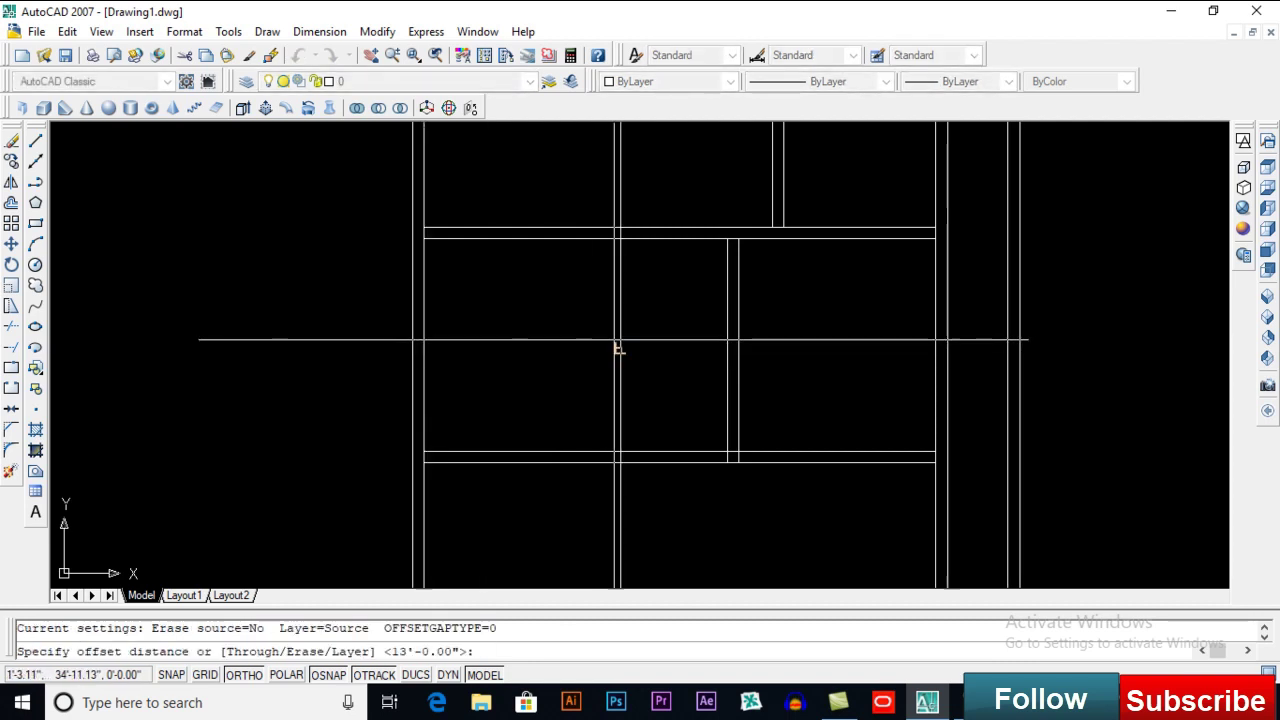
{"action": "key", "text": "Return"}
{"action": "left_click", "coordinate": [629, 337]}
{"action": "left_click", "coordinate": [703, 326]}
{"action": "key", "text": "Return"}
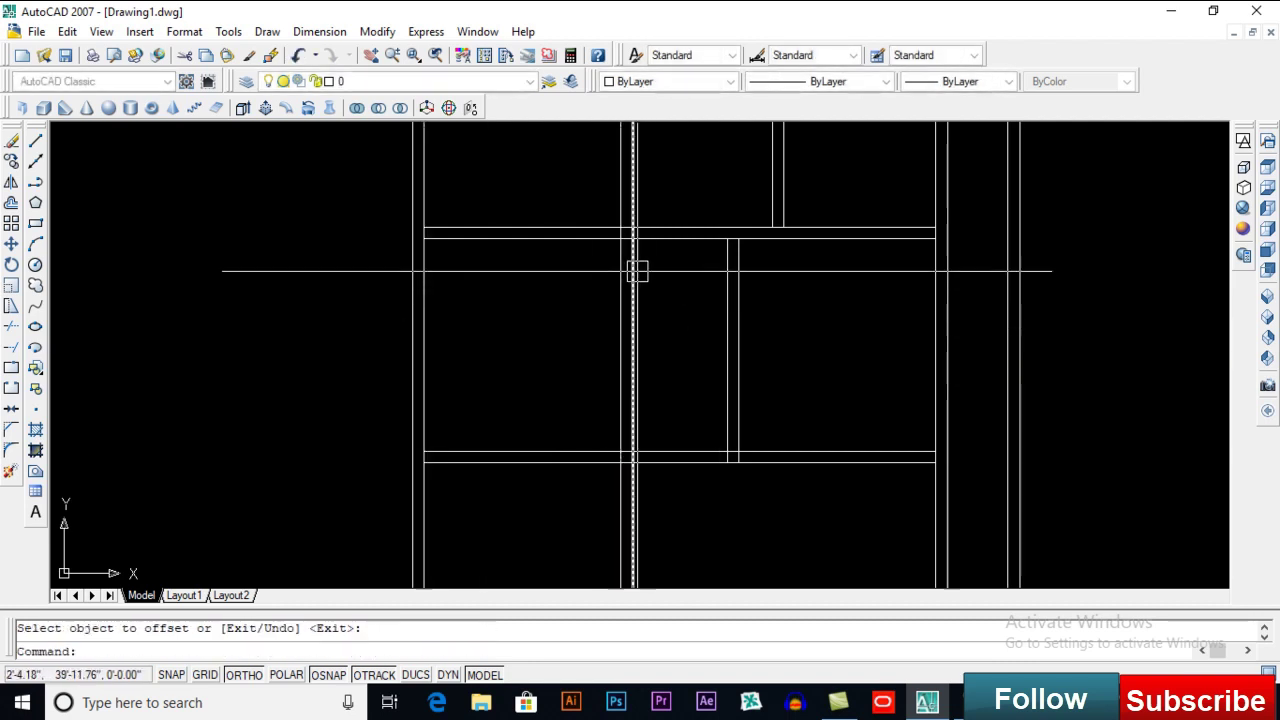
Step: Trim the left room's new wall lines above the lower edge of the upper horizontal wall
{"action": "middle_click_drag", "start_coordinate": [645, 274], "coordinate": [638, 344]}
{"action": "scroll", "coordinate": [638, 344], "scroll_direction": "up", "scroll_amount": 2}
{"action": "type", "text": "tr"}
{"action": "key", "text": "Return"}
{"action": "left_click", "coordinate": [633, 294]}
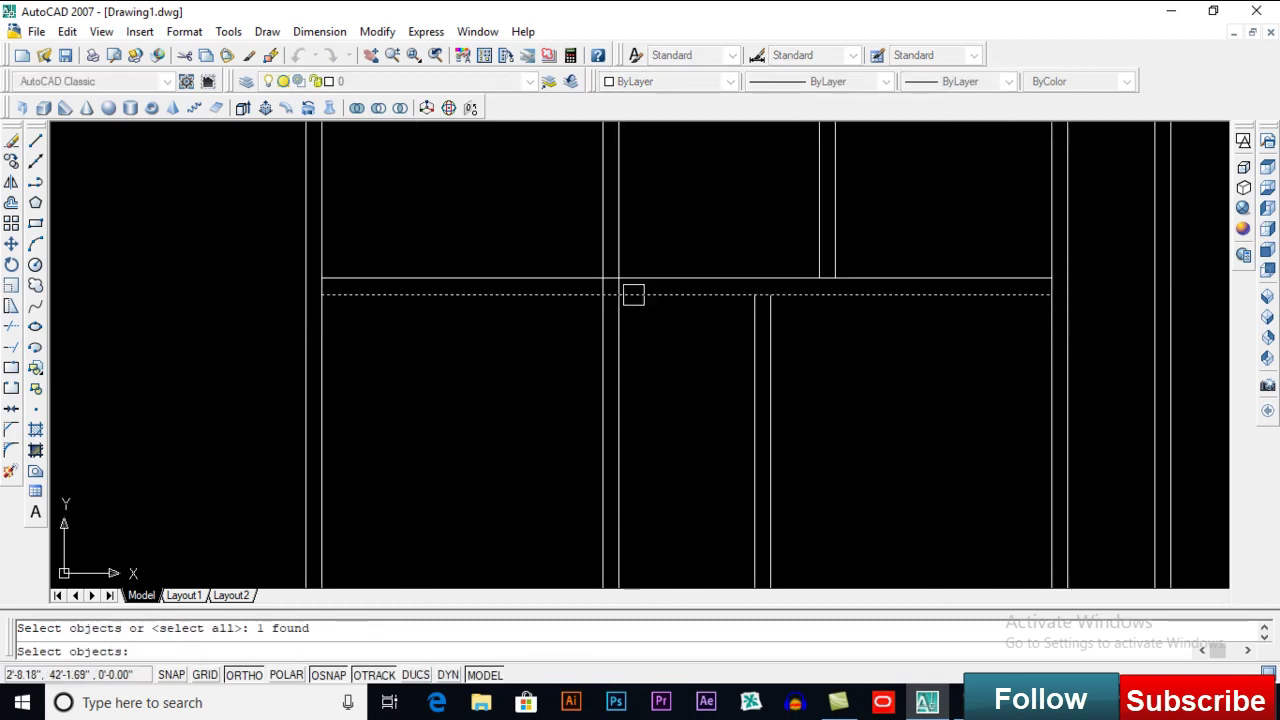
{"action": "scroll", "coordinate": [610, 253], "scroll_direction": "down", "scroll_amount": 5}
{"action": "scroll", "coordinate": [580, 290], "scroll_direction": "up", "scroll_amount": 5}
{"action": "key", "text": "Return"}
Step: Trim the left room's new wall lines below the upper edge of the bottom horizontal wall
{"action": "key", "text": "Return"}
{"action": "left_click", "coordinate": [552, 288]}
{"action": "key", "text": "Return"}
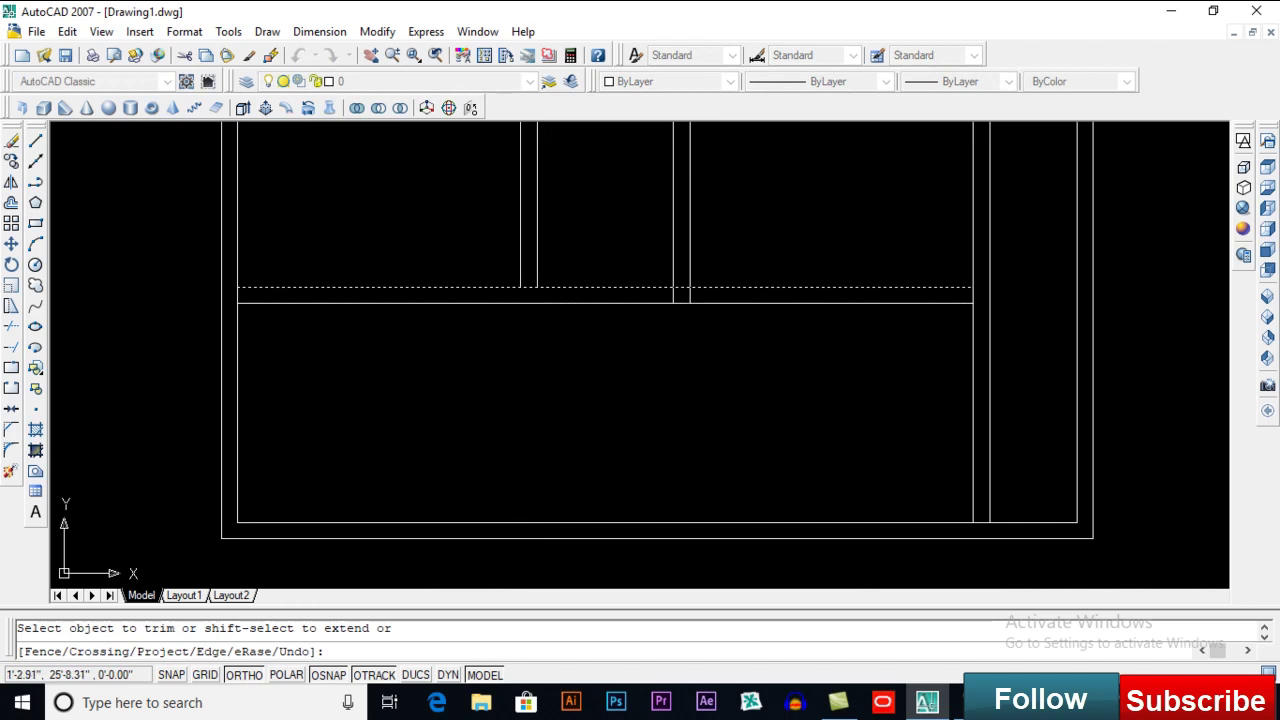
{"action": "left_click", "coordinate": [521, 340]}
{"action": "key", "text": "Return"}
Step: Extend the left room's passage-side wall line down to the lower edge of the bottom horizontal wall
{"action": "scroll", "coordinate": [540, 314], "scroll_direction": "up", "scroll_amount": 4}
{"action": "type", "text": "e"}
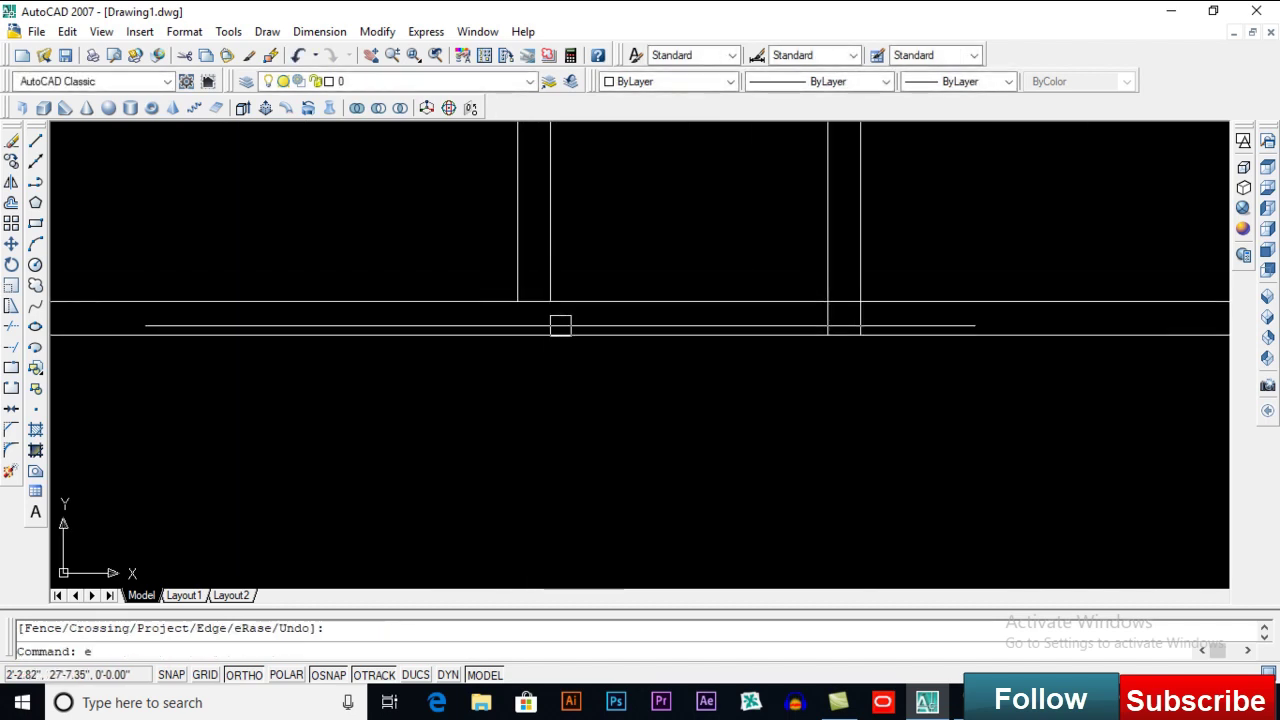
{"action": "type", "text": "x"}
{"action": "key", "text": "Return"}
{"action": "left_click", "coordinate": [557, 298]}
{"action": "key", "text": "Return"}
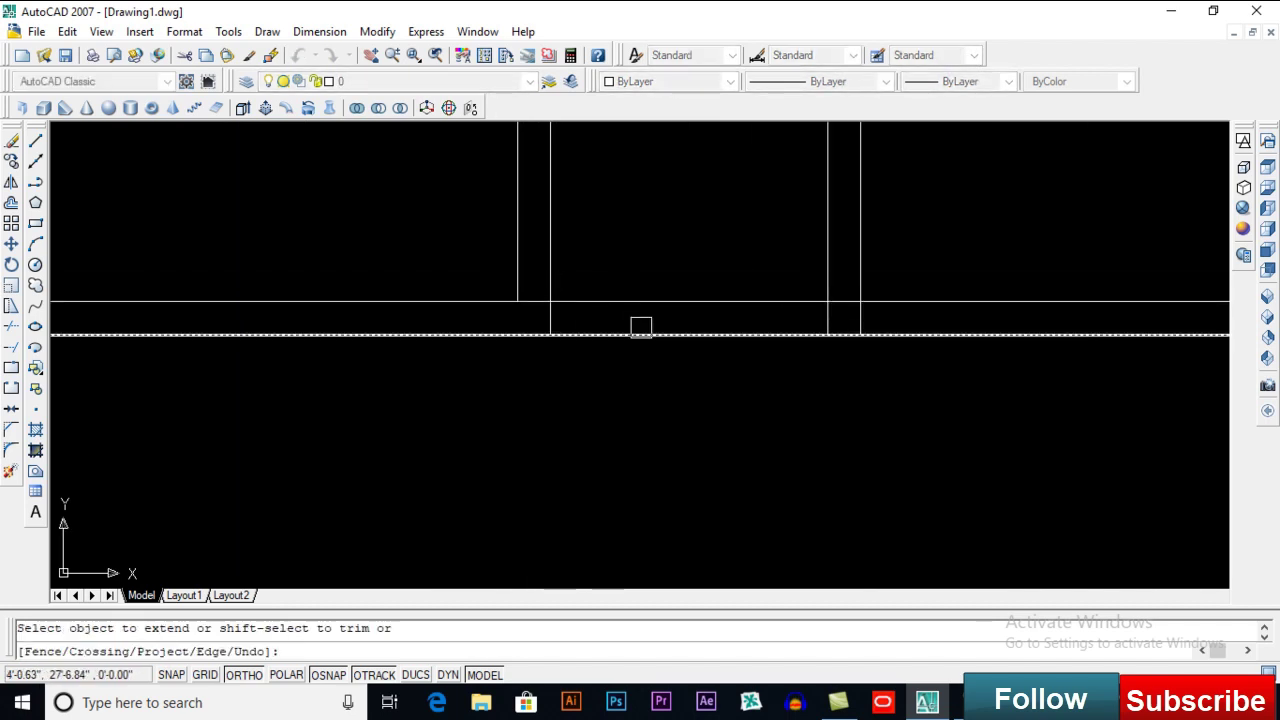
{"action": "scroll", "coordinate": [641, 327], "scroll_direction": "down", "scroll_amount": 3}
{"action": "key", "text": "Escape"}
Step: Trim the bottom horizontal wall between the two rooms to open the gap, and clean up both lower wall corners
{"action": "type", "text": "tr"}
{"action": "key", "text": "Return"}
{"action": "key", "text": "Return"}
{"action": "scroll", "coordinate": [590, 342], "scroll_direction": "up", "scroll_amount": 5}
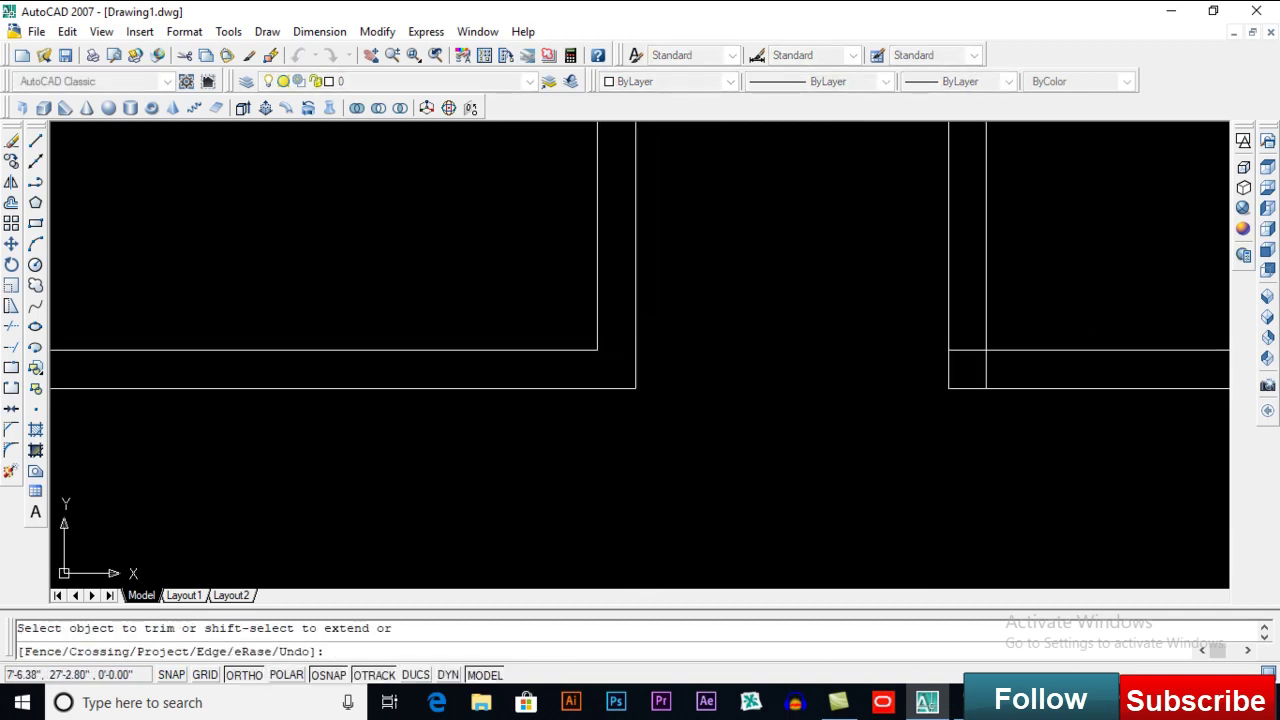
{"action": "left_click", "coordinate": [982, 363]}
{"action": "scroll", "coordinate": [941, 391], "scroll_direction": "down", "scroll_amount": 3}
{"action": "scroll", "coordinate": [885, 175], "scroll_direction": "up", "scroll_amount": 3}
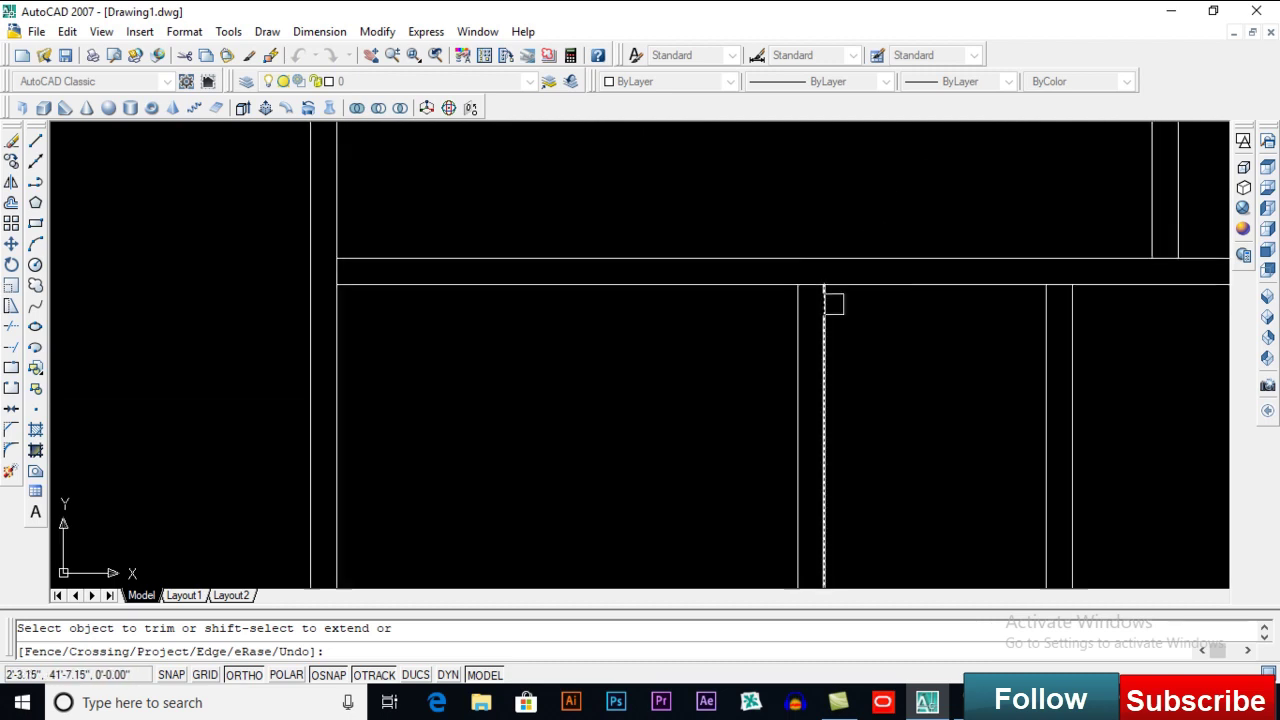
{"action": "key", "text": "Escape"}
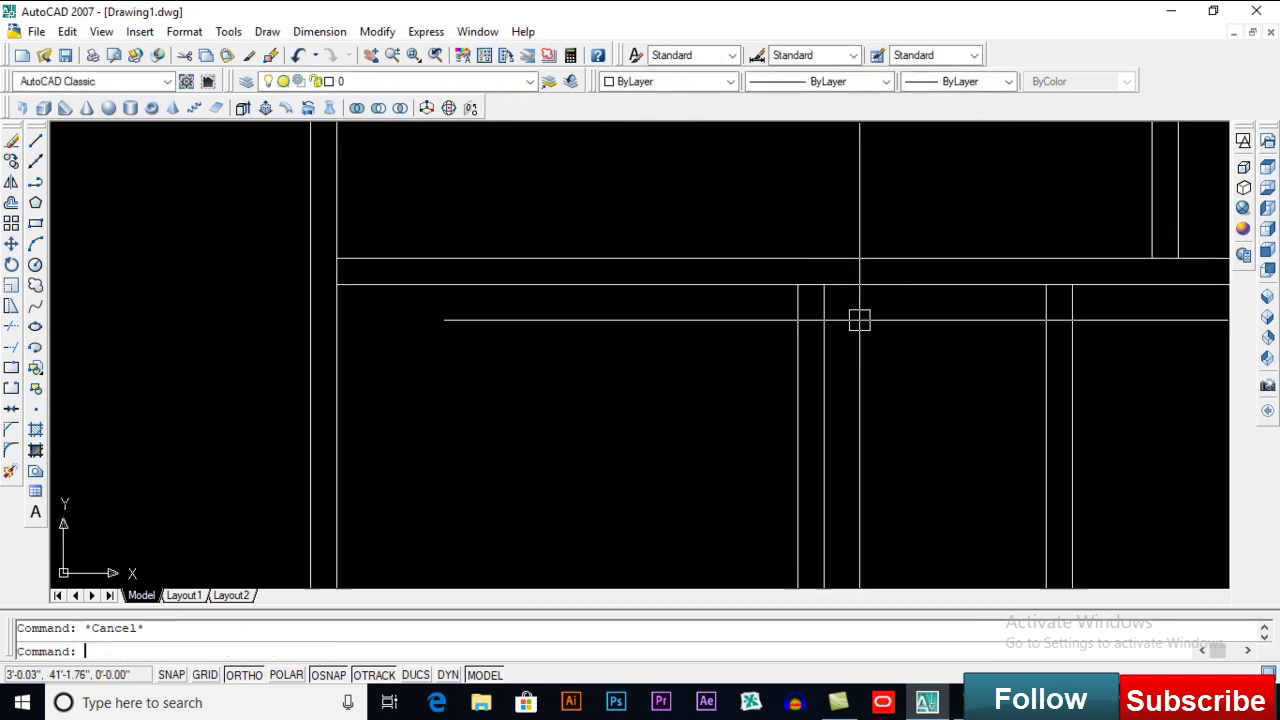
Step: Extend the two rooms' facing wall lines up to the upper edge of the upper horizontal wall
{"action": "type", "text": "ex"}
{"action": "key", "text": "Return"}
{"action": "key", "text": "Return"}
{"action": "left_click", "coordinate": [826, 312]}
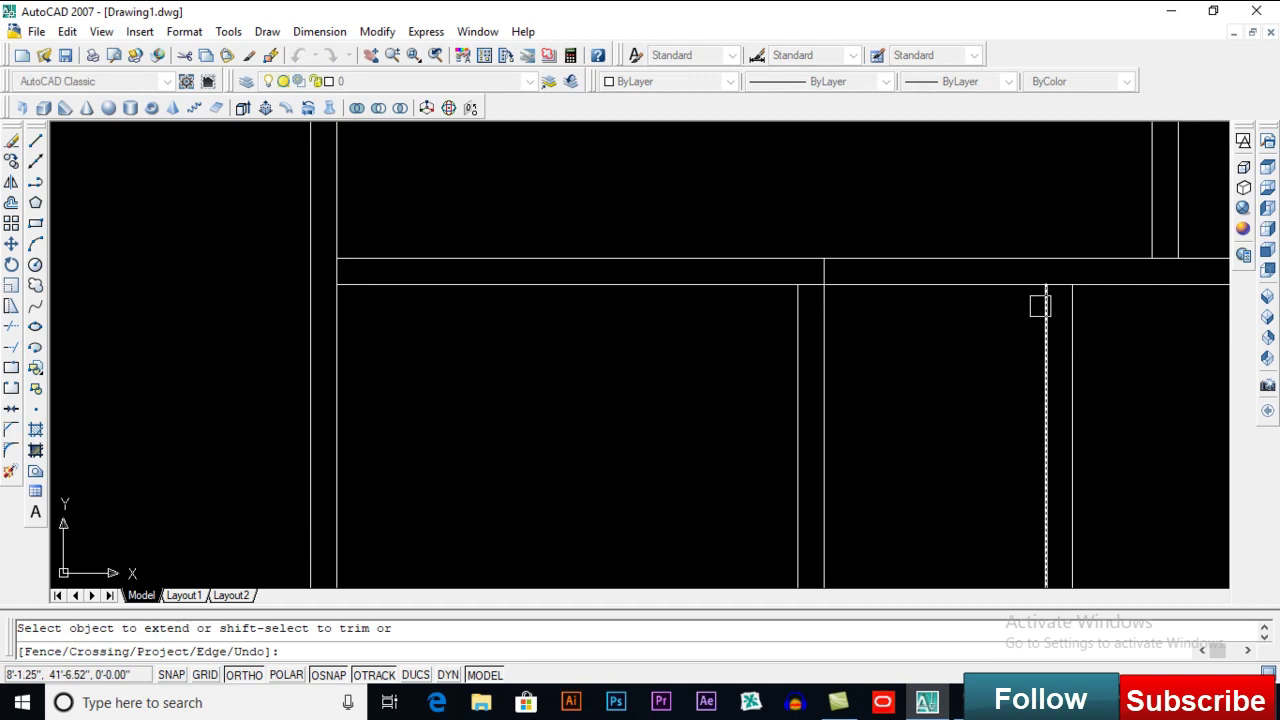
{"action": "key", "text": "Escape"}
Step: Trim the upper horizontal wall between the two rooms and remove the overlapping lines at their upper corners
{"action": "type", "text": "tr"}
{"action": "key", "text": "Return"}
{"action": "key", "text": "Return"}
{"action": "left_click", "coordinate": [920, 285]}
{"action": "scroll", "coordinate": [840, 282], "scroll_direction": "up", "scroll_amount": 3}
{"action": "left_click", "coordinate": [779, 281]}
{"action": "scroll", "coordinate": [779, 284], "scroll_direction": "down", "scroll_amount": 4}
{"action": "scroll", "coordinate": [958, 290], "scroll_direction": "up", "scroll_amount": 4}
{"action": "scroll", "coordinate": [774, 209], "scroll_direction": "down", "scroll_amount": 5}
{"action": "scroll", "coordinate": [700, 340], "scroll_direction": "up", "scroll_amount": 6}
{"action": "scroll", "coordinate": [510, 323], "scroll_direction": "down", "scroll_amount": 3}
{"action": "scroll", "coordinate": [790, 335], "scroll_direction": "up", "scroll_amount": 5}
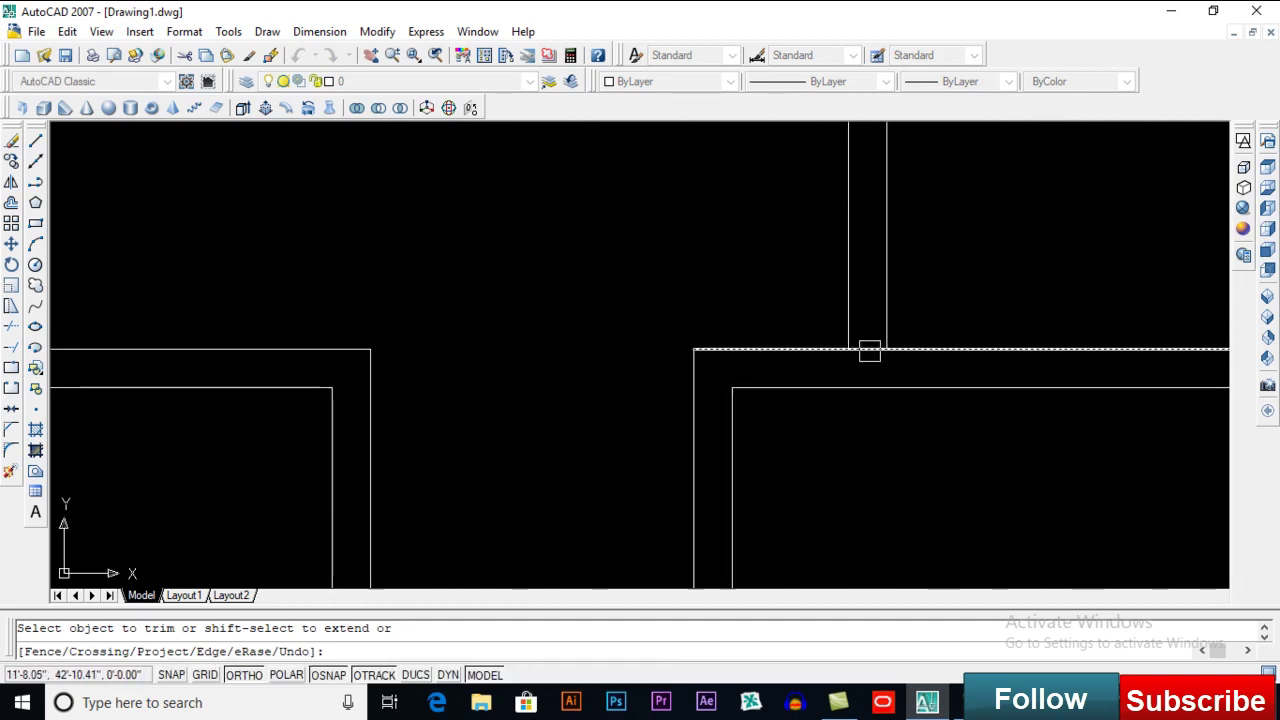
Step: Trim the right side wall's inner line where the right room's horizontal walls join it
{"action": "scroll", "coordinate": [869, 351], "scroll_direction": "down", "scroll_amount": 5}
{"action": "scroll", "coordinate": [914, 471], "scroll_direction": "up", "scroll_amount": 5}
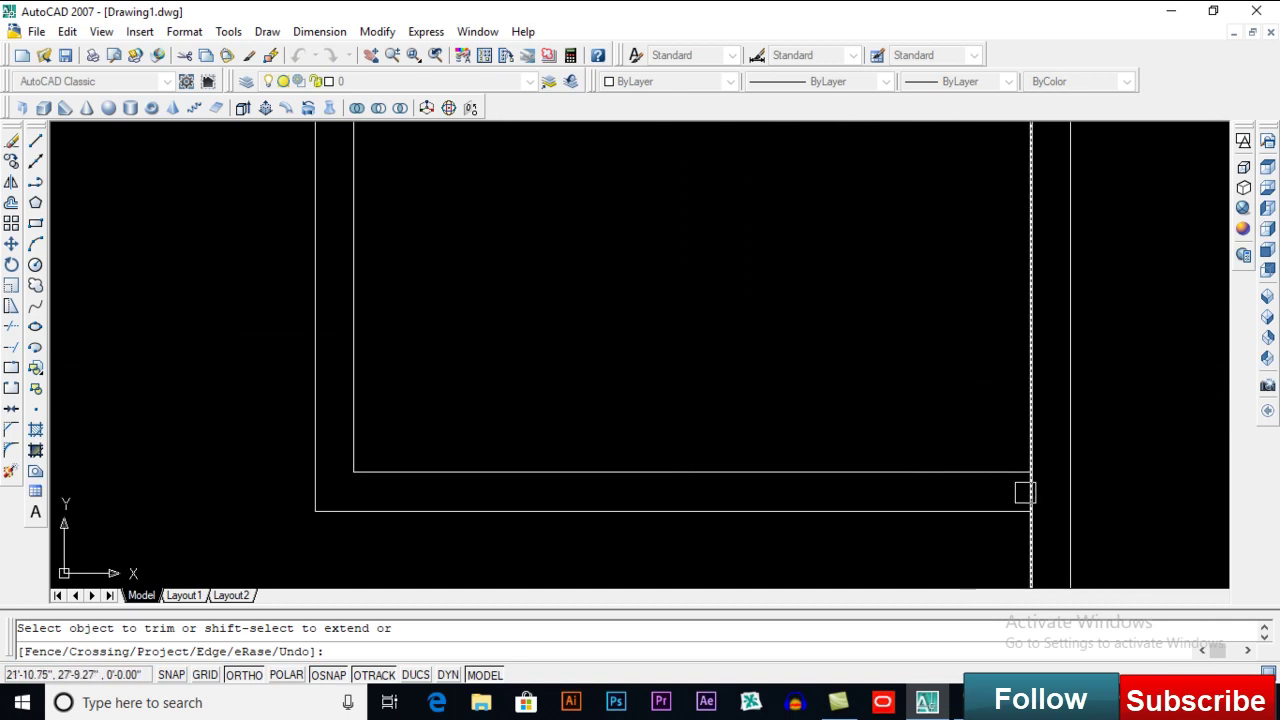
{"action": "scroll", "coordinate": [1025, 492], "scroll_direction": "down", "scroll_amount": 5}
{"action": "scroll", "coordinate": [1007, 317], "scroll_direction": "up", "scroll_amount": 6}
{"action": "left_click", "coordinate": [1001, 241]}
{"action": "scroll", "coordinate": [953, 303], "scroll_direction": "down", "scroll_amount": 8}
{"action": "middle_click_drag", "start_coordinate": [904, 371], "coordinate": [906, 320]}
{"action": "scroll", "coordinate": [942, 419], "scroll_direction": "up", "scroll_amount": 3}
{"action": "key", "text": "Return"}
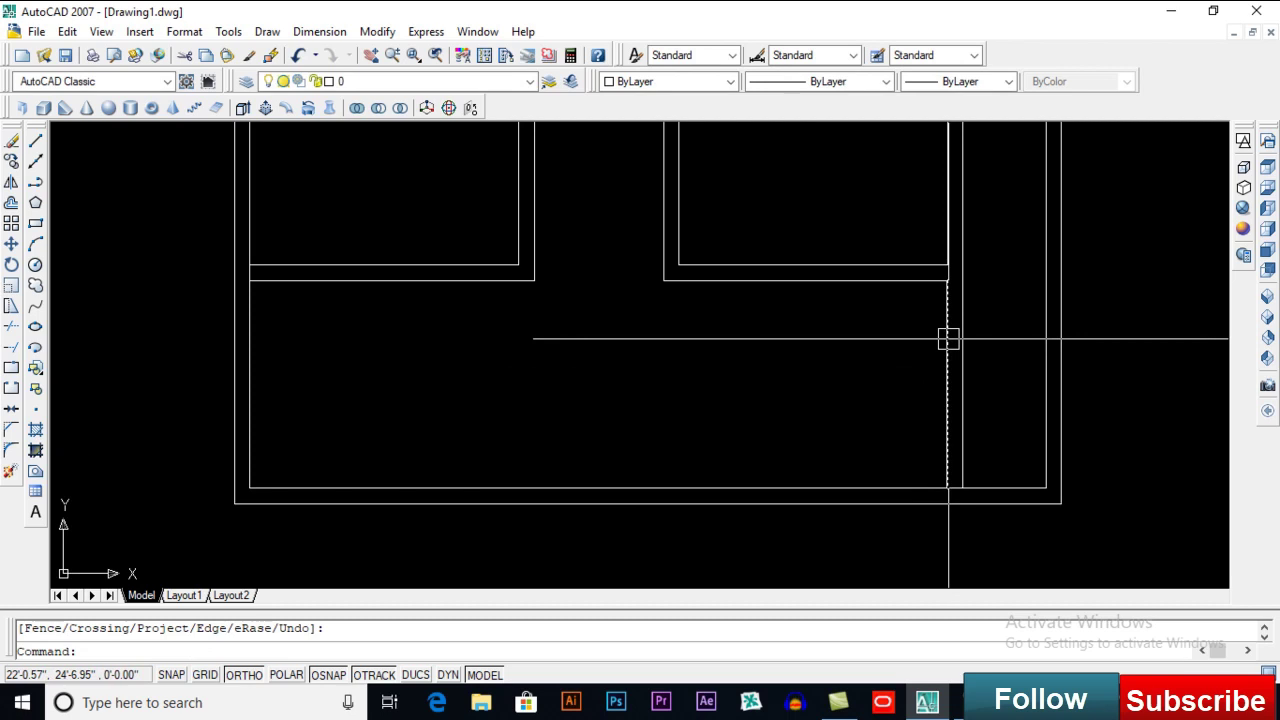
Step: Fillet the lower line of the right room's bottom wall with the side wall's outer line to close the corner
{"action": "middle_click_drag", "start_coordinate": [578, 356], "coordinate": [626, 331]}
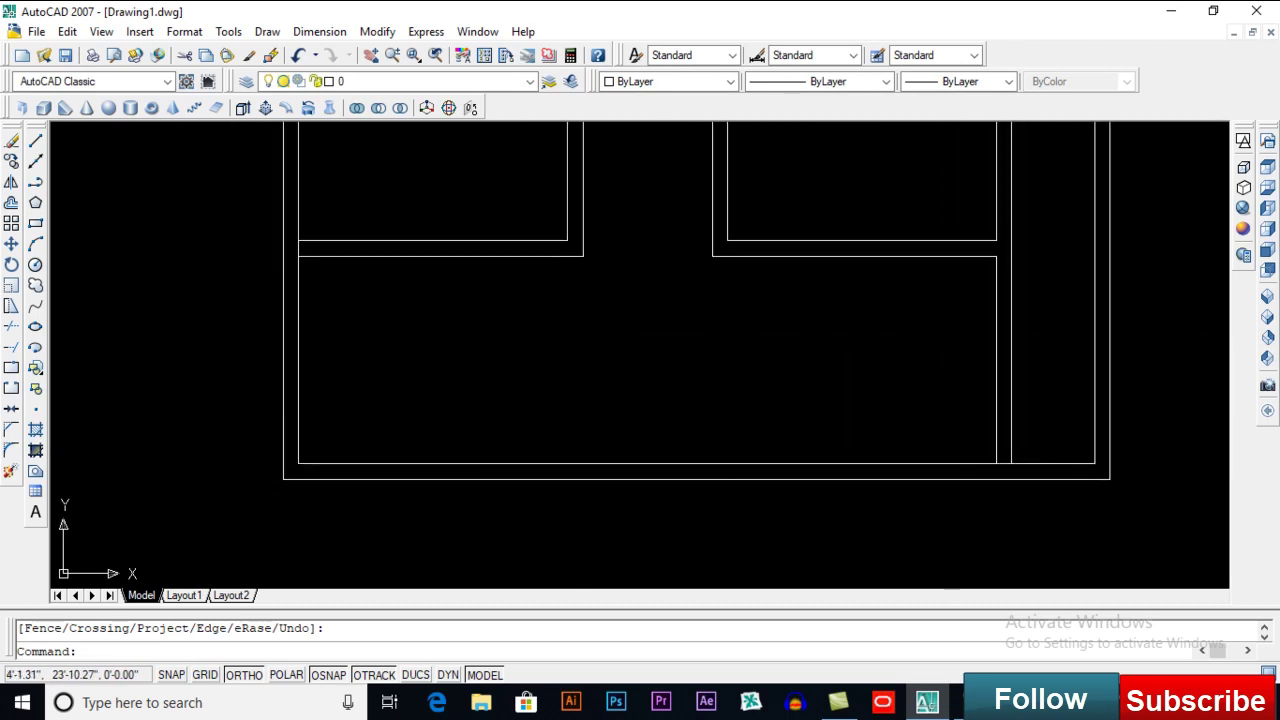
{"action": "middle_click_drag", "start_coordinate": [518, 335], "coordinate": [526, 336]}
{"action": "middle_click_drag", "start_coordinate": [1006, 289], "coordinate": [992, 345]}
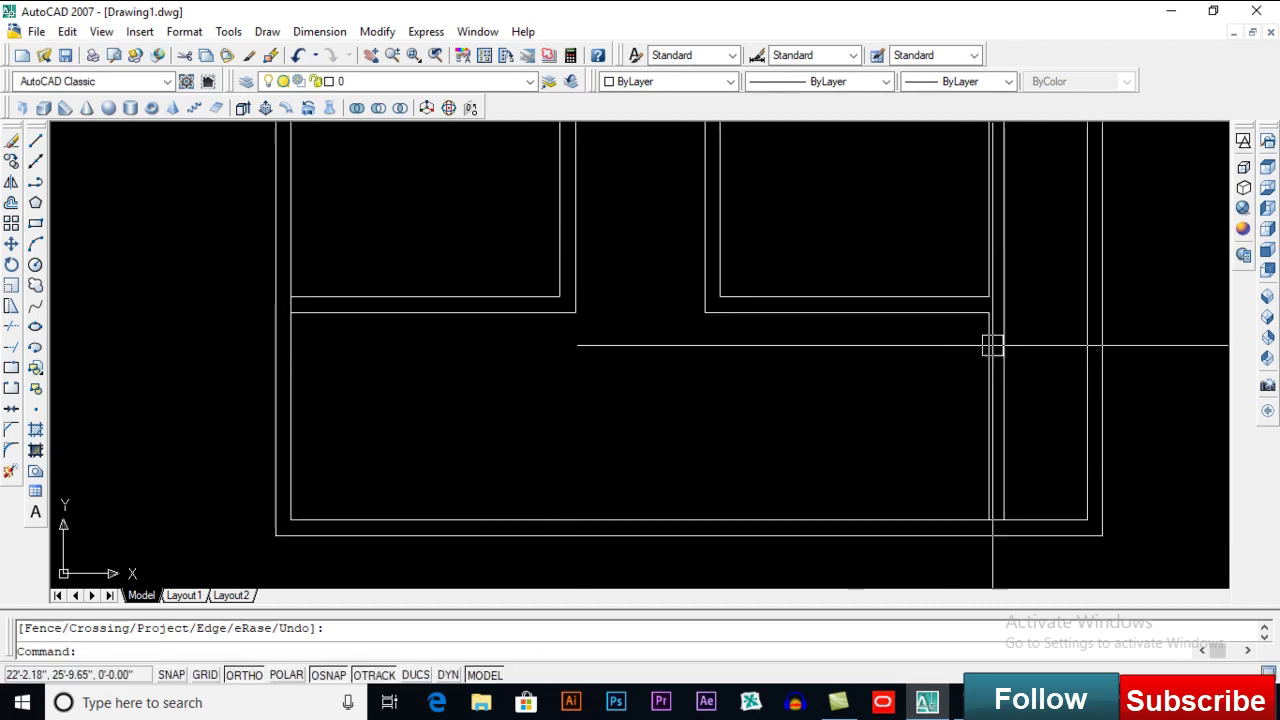
{"action": "type", "text": "f"}
{"action": "key", "text": "Return"}
{"action": "left_click", "coordinate": [954, 312]}
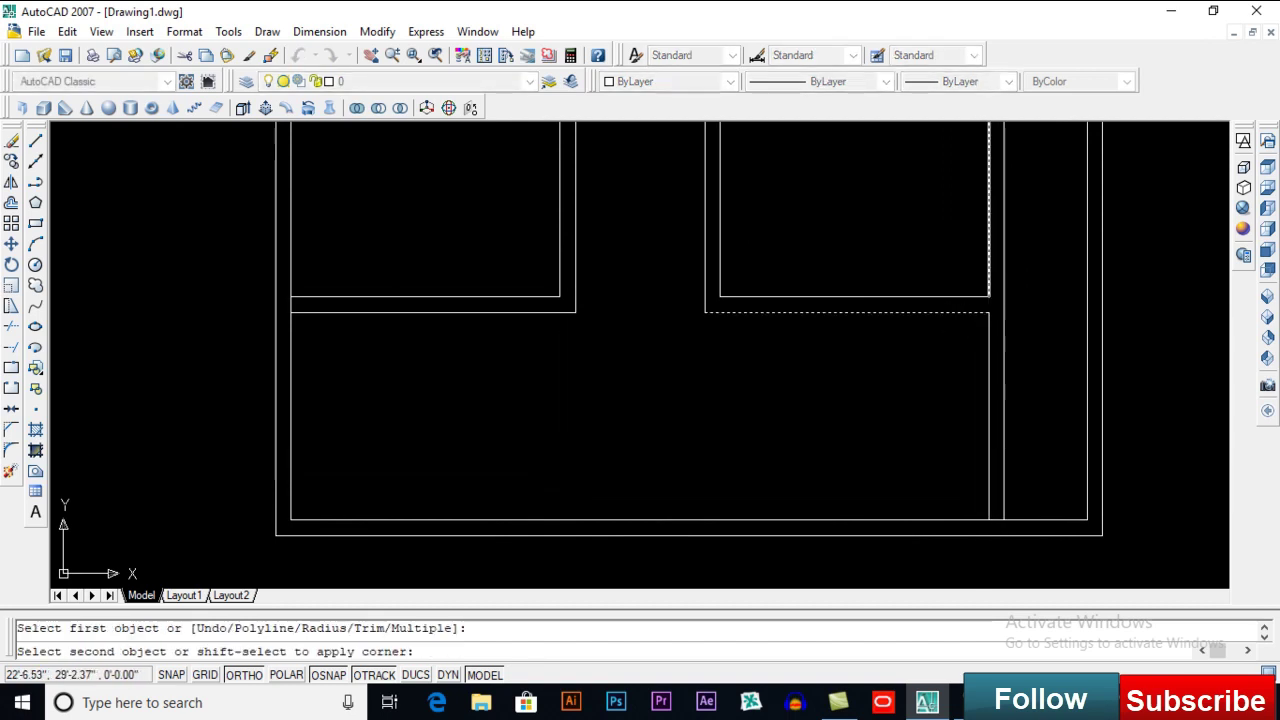
{"action": "left_click", "coordinate": [1002, 269]}
Step: Delete the leftover inner line of the side wall below the right room
{"action": "left_click", "coordinate": [1026, 346]}
{"action": "left_click", "coordinate": [930, 388]}
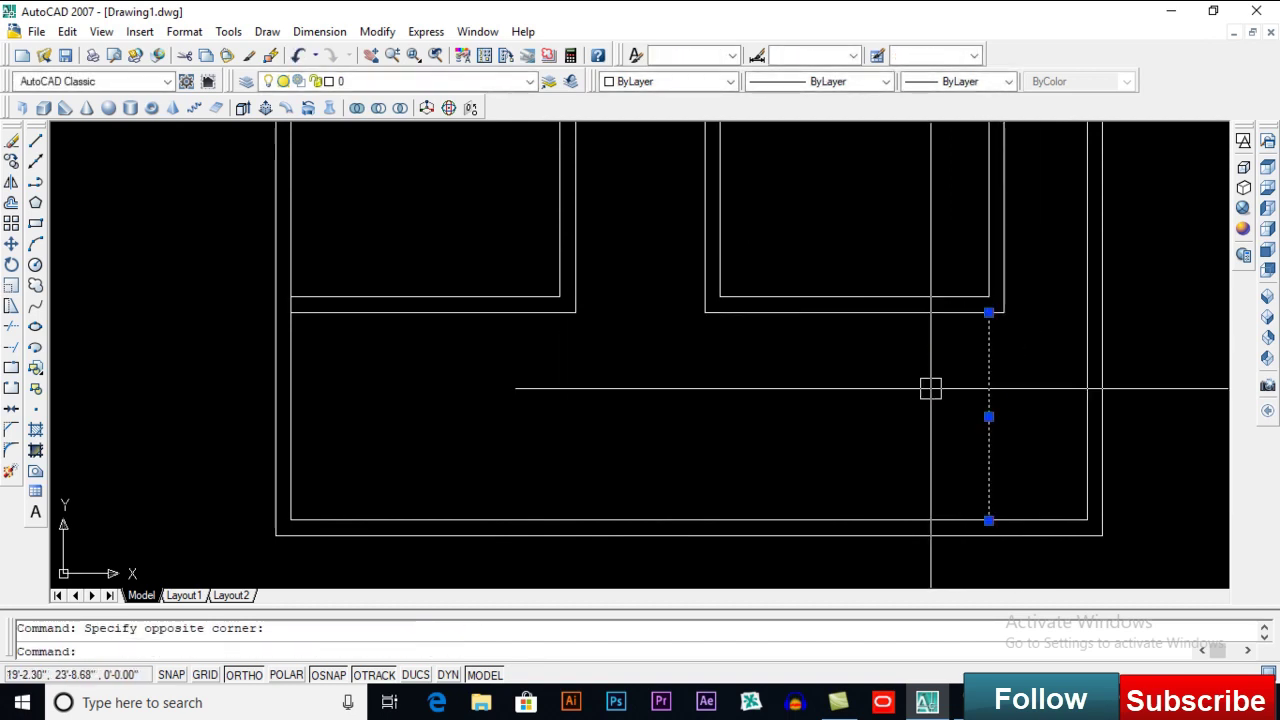
{"action": "key", "text": "Delete"}
Step: Offset the left wall's inner line 4' to the right in the open area below the left room
{"action": "scroll", "coordinate": [797, 391], "scroll_direction": "down", "scroll_amount": 2}
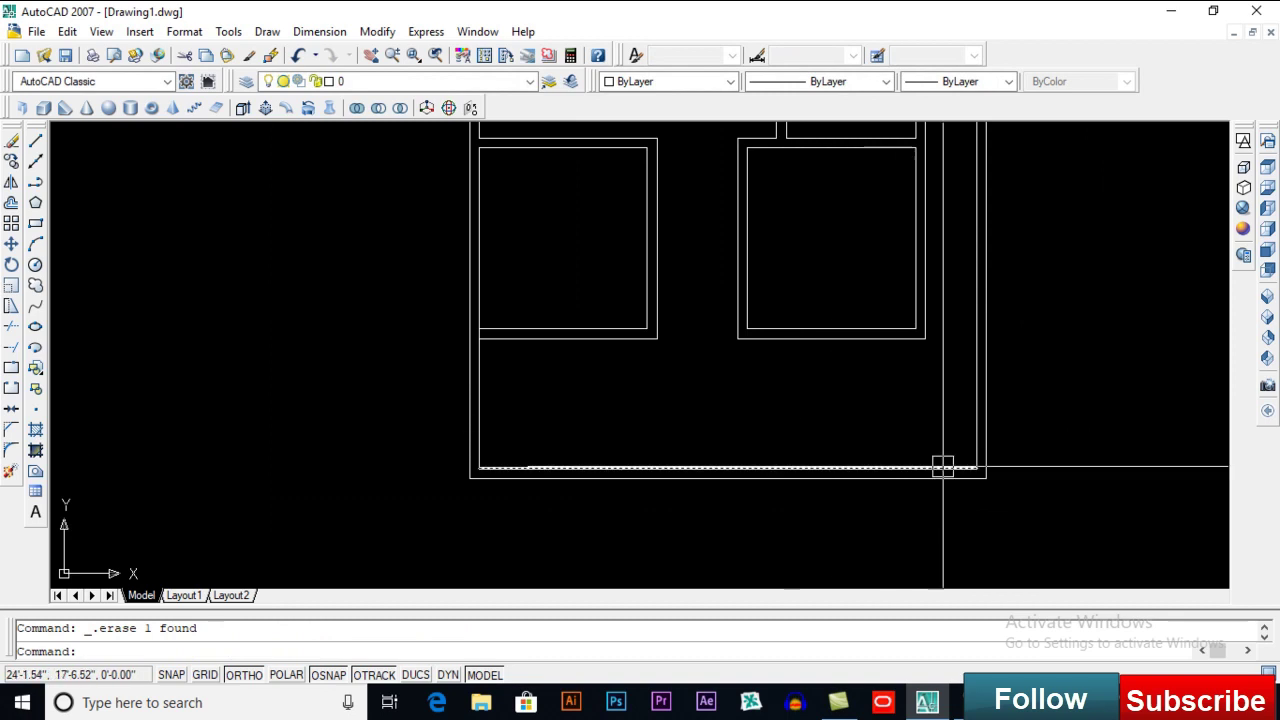
{"action": "scroll", "coordinate": [942, 466], "scroll_direction": "up", "scroll_amount": 2}
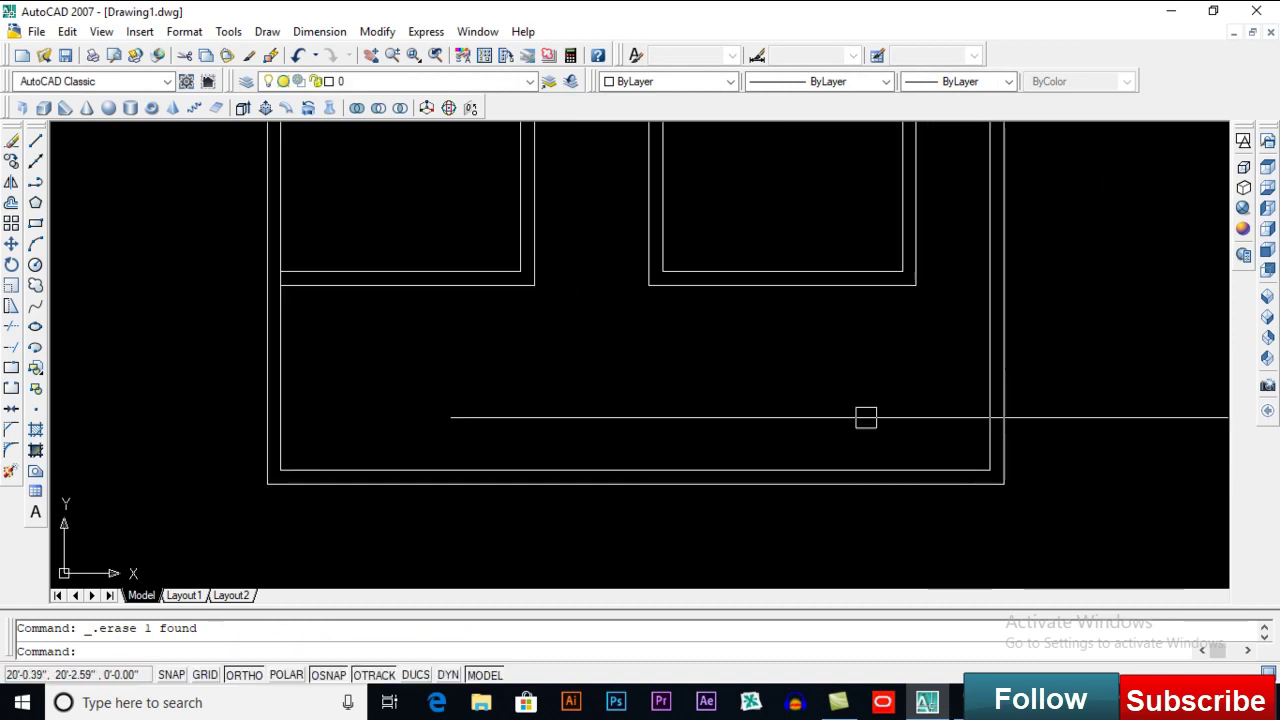
{"action": "middle_click_drag", "start_coordinate": [939, 375], "coordinate": [934, 360]}
{"action": "middle_click_drag", "start_coordinate": [859, 390], "coordinate": [917, 354]}
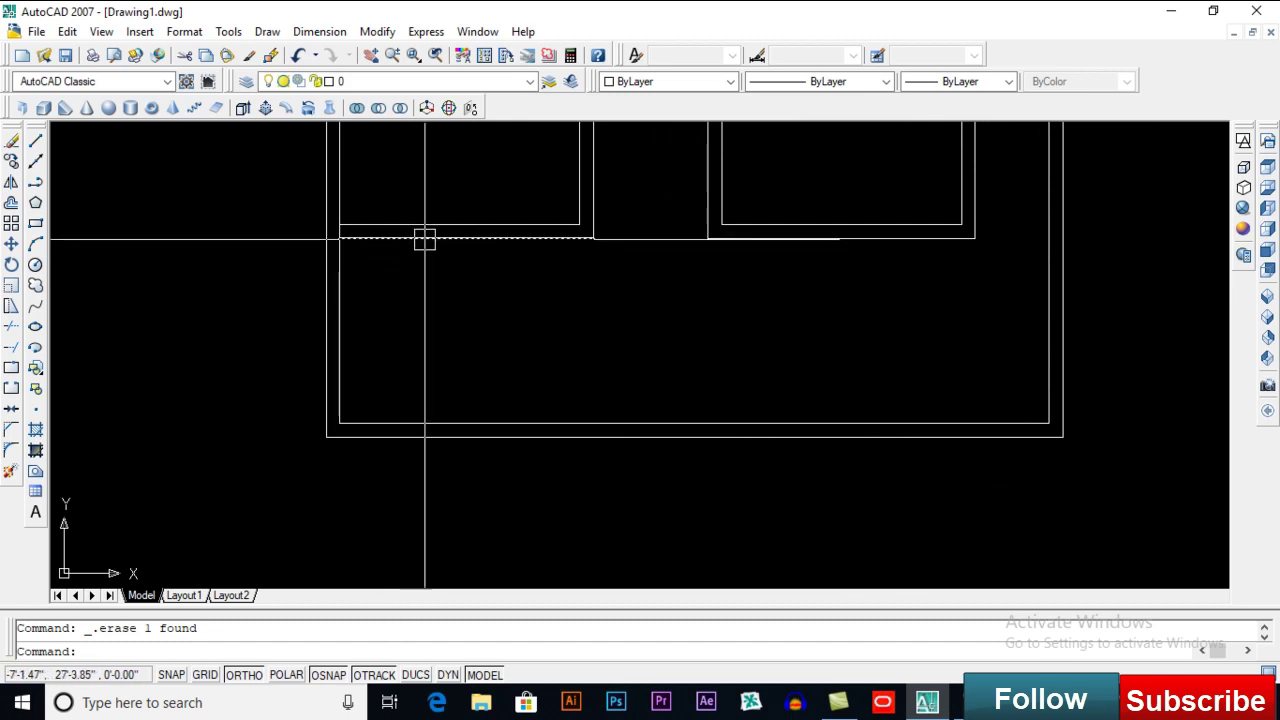
{"action": "key", "text": "Return"}
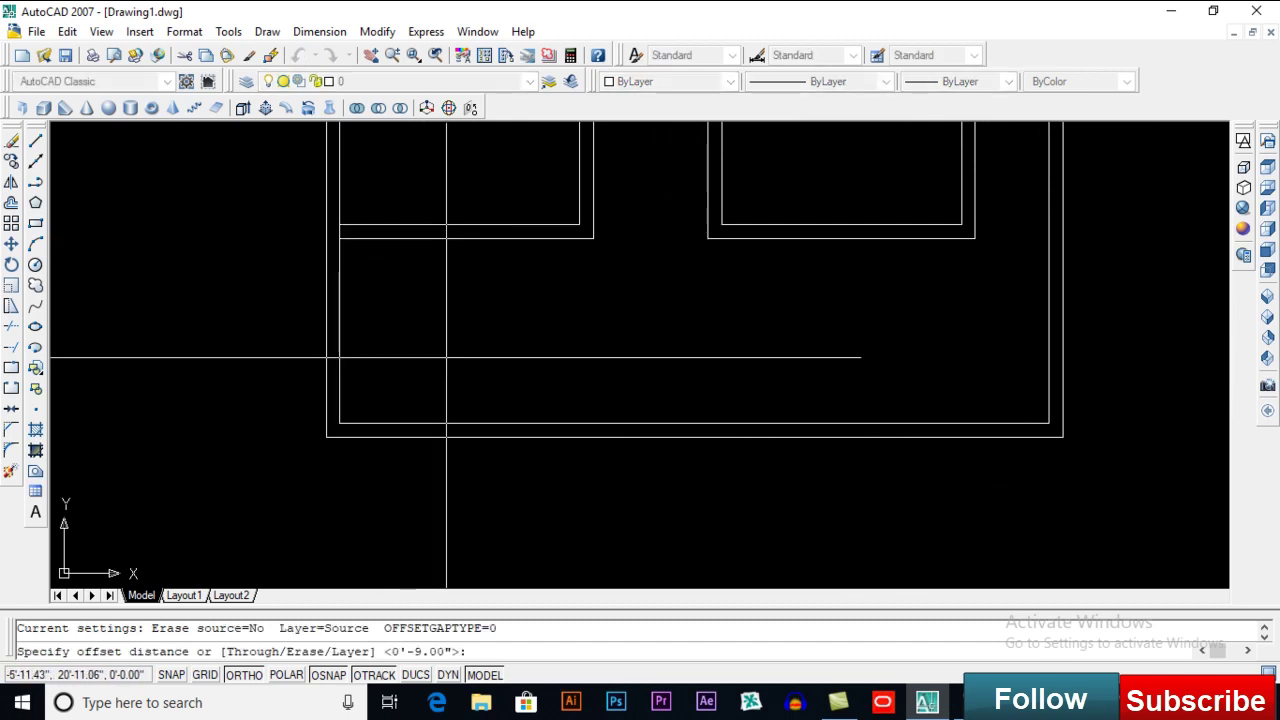
{"action": "type", "text": "4'"}
{"action": "key", "text": "Return"}
{"action": "left_click", "coordinate": [340, 330]}
{"action": "left_click", "coordinate": [445, 303]}
{"action": "key", "text": "Return"}
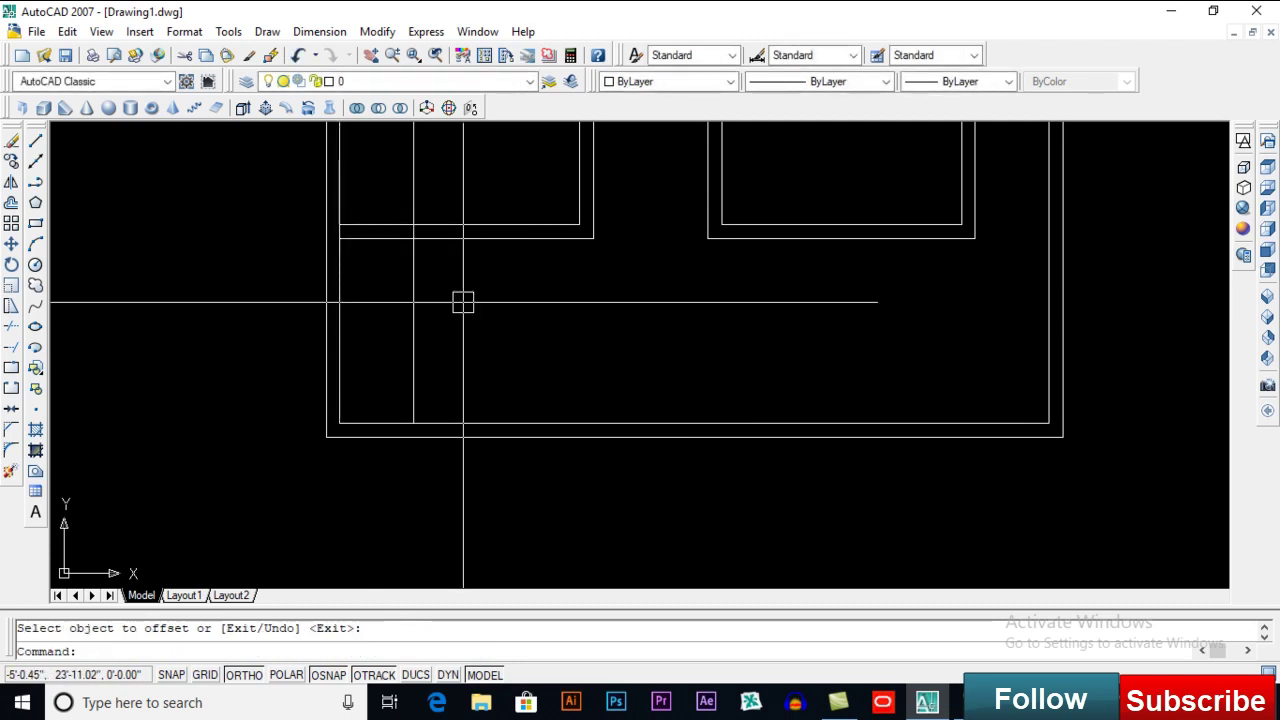
Step: Offset the new vertical line 3.5" to the right to form a thin partition
{"action": "key", "text": "Return"}
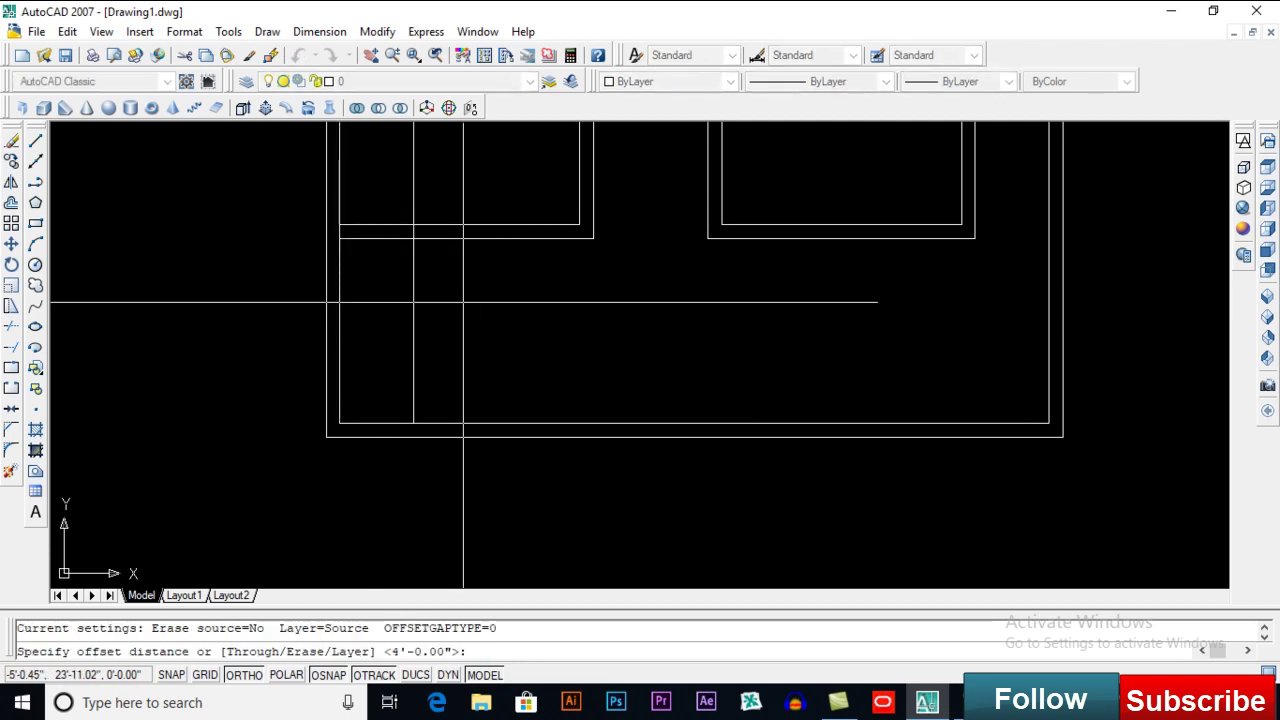
{"action": "type", "text": "3.5"}
{"action": "key", "text": "Return"}
{"action": "left_click", "coordinate": [414, 281]}
{"action": "left_click", "coordinate": [503, 281]}
{"action": "key", "text": "Return"}
Step: Trim the partition's two lines above the lower edge of the left room's bottom wall
{"action": "scroll", "coordinate": [396, 235], "scroll_direction": "up", "scroll_amount": 5}
{"action": "middle_click_drag", "start_coordinate": [416, 246], "coordinate": [426, 277]}
{"action": "type", "text": "tr"}
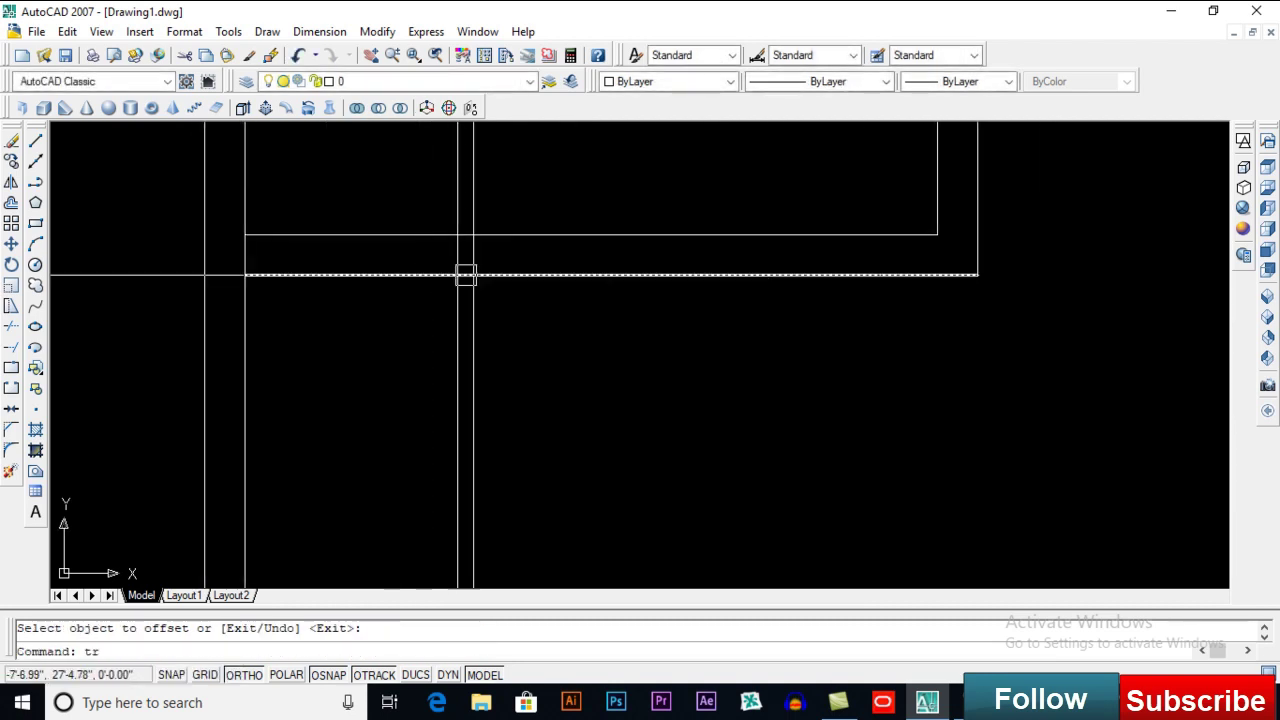
{"action": "key", "text": "Return"}
{"action": "left_click", "coordinate": [502, 272]}
{"action": "key", "text": "Return"}
{"action": "left_click", "coordinate": [488, 254]}
{"action": "key", "text": "Return"}
Step: Trim the left wall's inner line between the two lines of the left room's bottom wall
{"action": "scroll", "coordinate": [469, 286], "scroll_direction": "up", "scroll_amount": 3}
{"action": "middle_click_drag", "start_coordinate": [470, 286], "coordinate": [557, 311]}
{"action": "scroll", "coordinate": [563, 300], "scroll_direction": "down", "scroll_amount": 4}
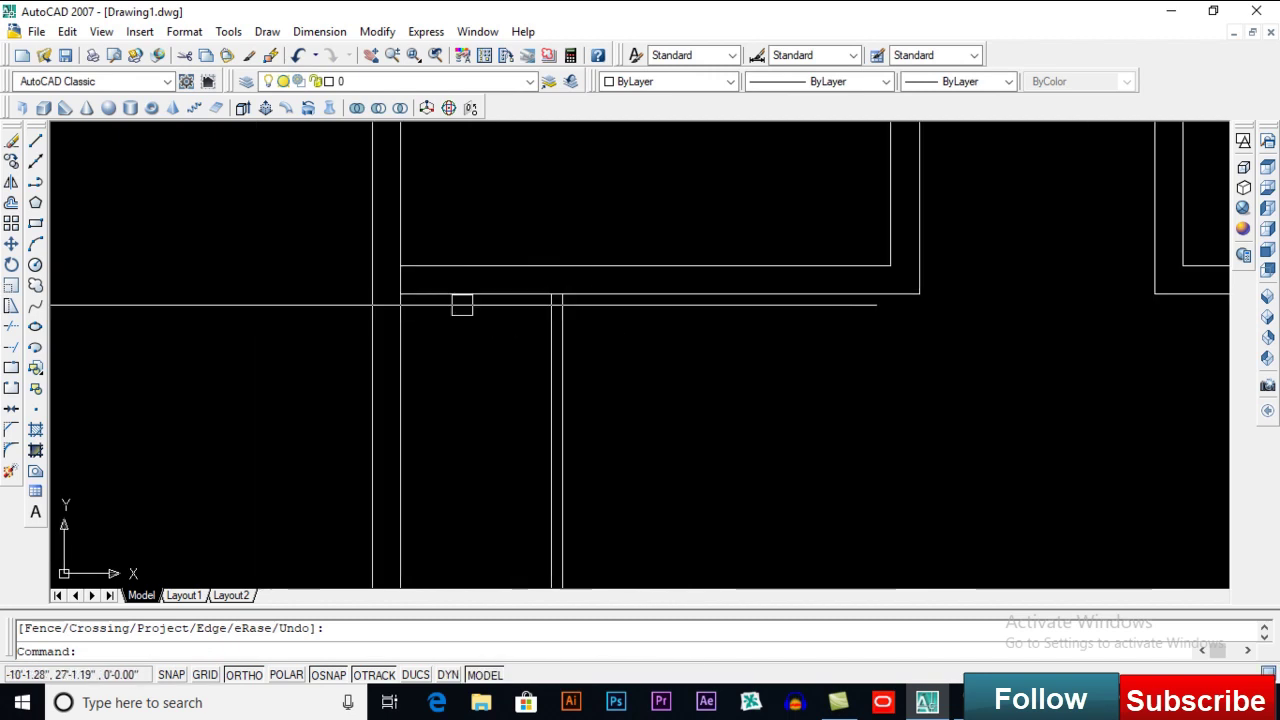
{"action": "scroll", "coordinate": [434, 299], "scroll_direction": "up", "scroll_amount": 2}
{"action": "type", "text": "tr"}
{"action": "key", "text": "Return"}
{"action": "left_click", "coordinate": [387, 277]}
{"action": "key", "text": "Return"}
{"action": "scroll", "coordinate": [461, 289], "scroll_direction": "down", "scroll_amount": 3}
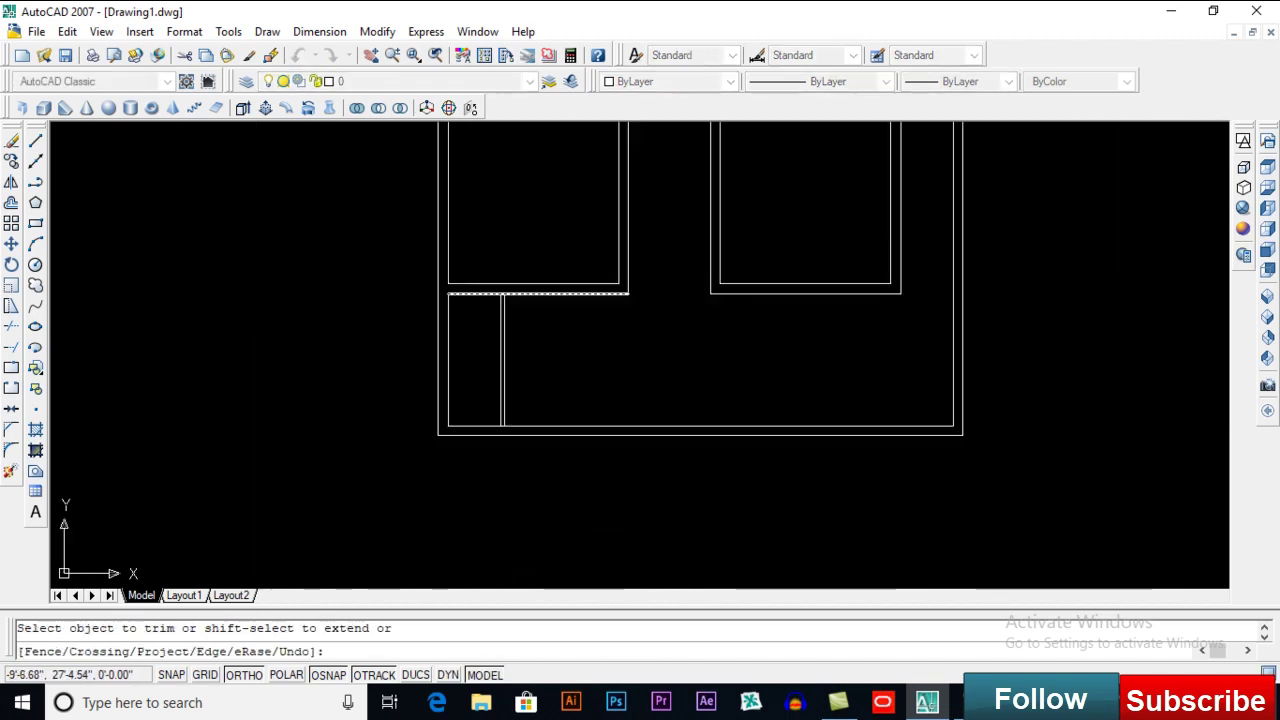
{"action": "scroll", "coordinate": [430, 530], "scroll_direction": "up", "scroll_amount": 5}
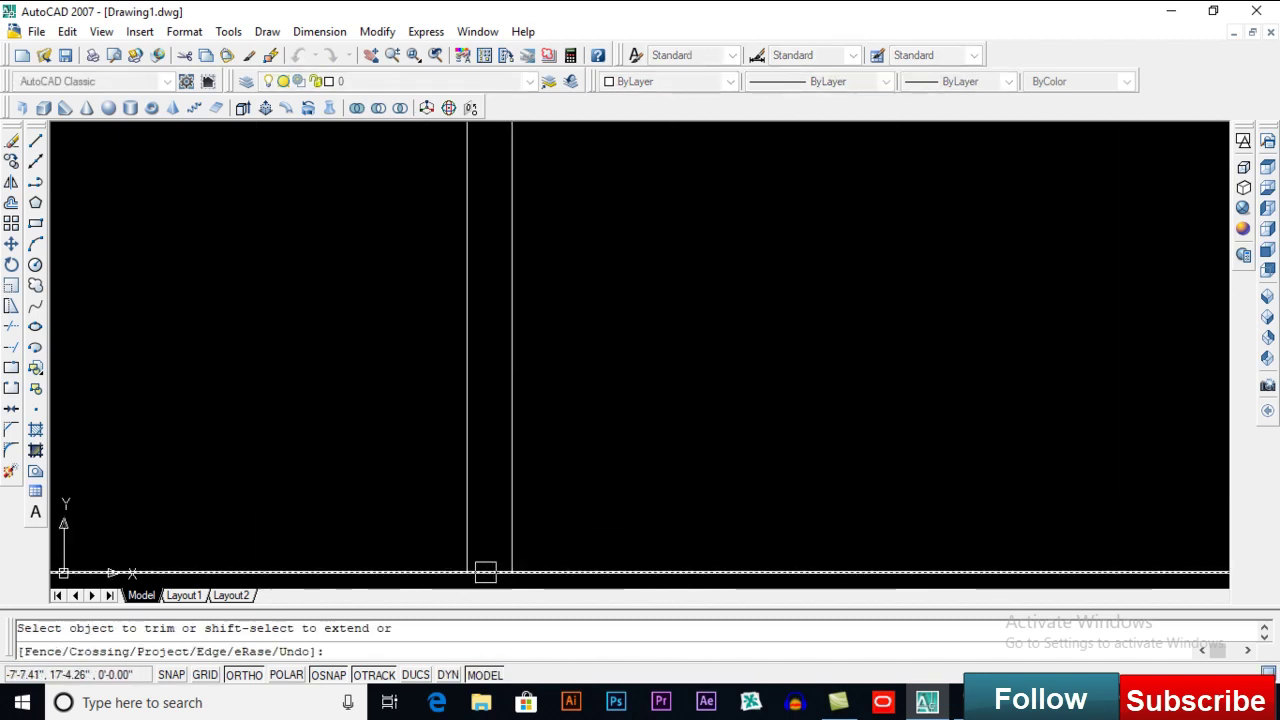
{"action": "scroll", "coordinate": [534, 426], "scroll_direction": "down", "scroll_amount": 4}
{"action": "scroll", "coordinate": [529, 291], "scroll_direction": "up", "scroll_amount": 3}
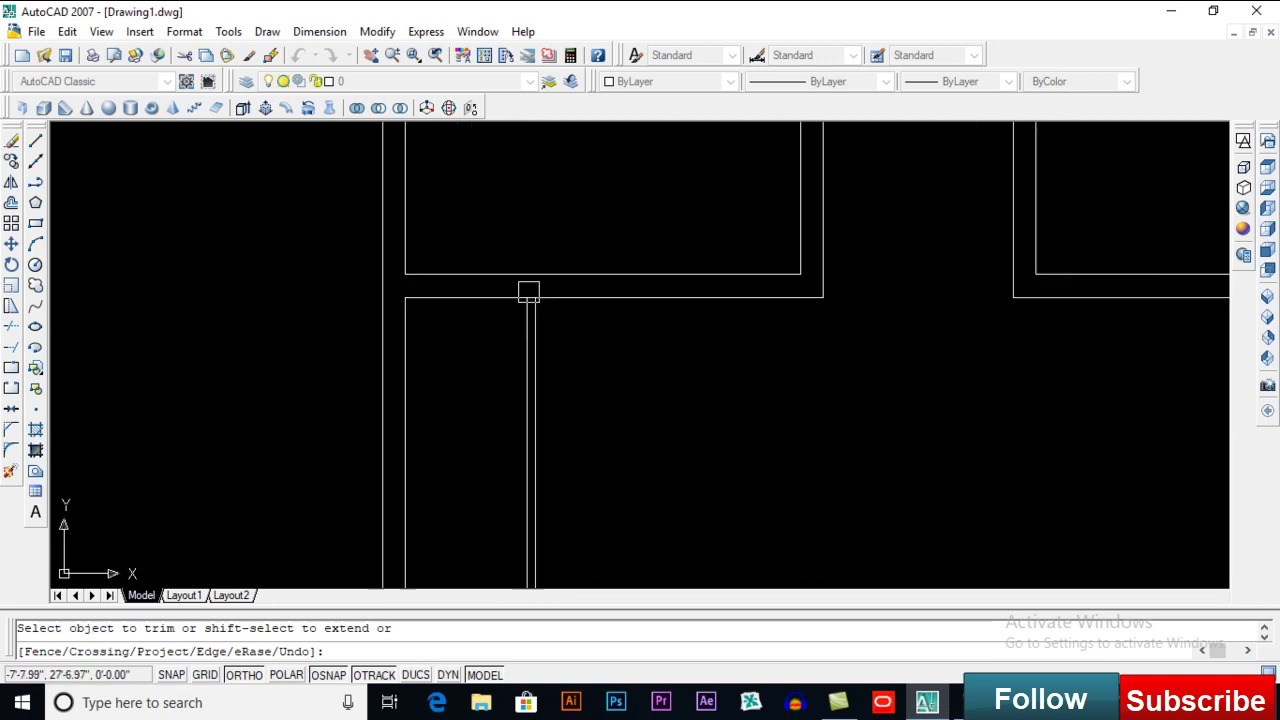
{"action": "key", "text": "Return"}
Step: Offset the inner line of the plot's right boundary wall 1' inward near the bottom corner
{"action": "scroll", "coordinate": [529, 292], "scroll_direction": "down", "scroll_amount": 4}
{"action": "middle_click_drag", "start_coordinate": [706, 316], "coordinate": [659, 411]}
{"action": "middle_click_drag", "start_coordinate": [752, 443], "coordinate": [686, 366]}
{"action": "scroll", "coordinate": [771, 390], "scroll_direction": "up", "scroll_amount": 2}
{"action": "scroll", "coordinate": [771, 390], "scroll_direction": "up", "scroll_amount": 3}
{"action": "type", "text": "o"}
{"action": "key", "text": "Return"}
{"action": "type", "text": "1'"}
{"action": "key", "text": "Return"}
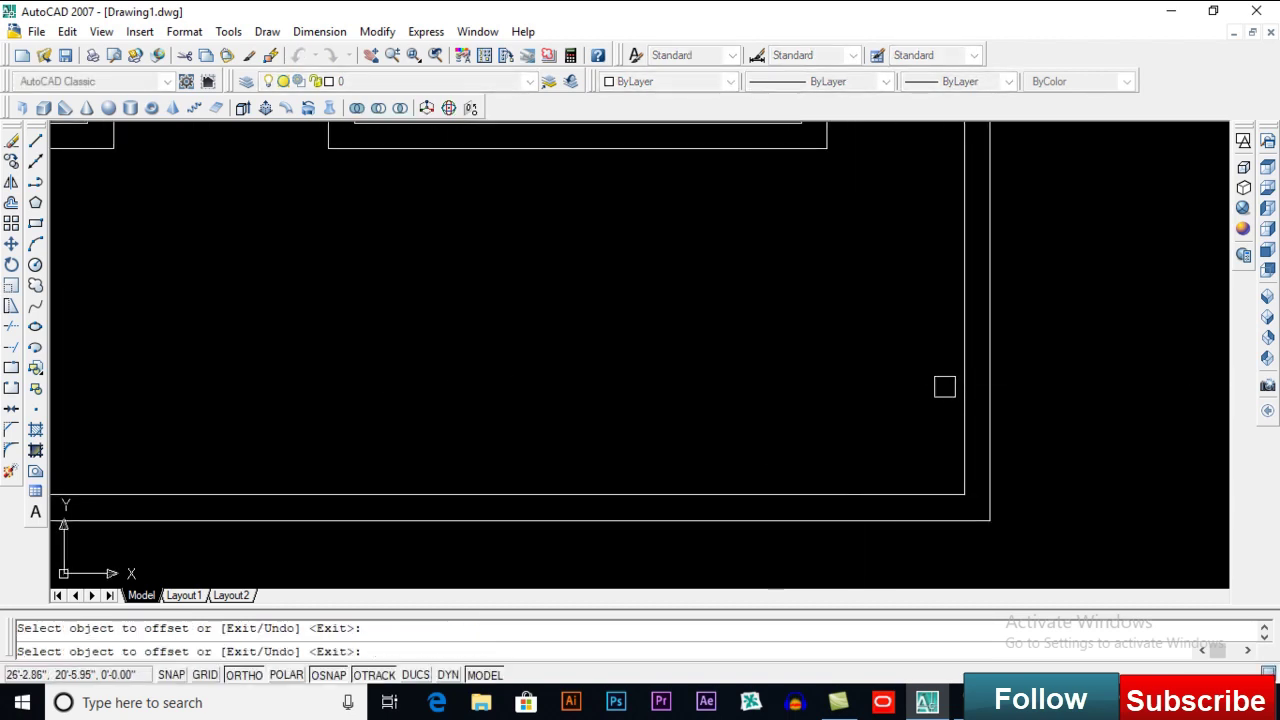
{"action": "left_click", "coordinate": [914, 400]}
{"action": "key", "text": "Return"}
Step: Extend the new vertical line down to the outer line of the bottom boundary wall
{"action": "middle_click_drag", "start_coordinate": [936, 461], "coordinate": [930, 445]}
{"action": "type", "text": "ex"}
{"action": "key", "text": "Return"}
{"action": "key", "text": "Return"}
{"action": "left_click", "coordinate": [924, 446]}
{"action": "key", "text": "Return"}
Step: Offset the extended vertical line 10' to the left to mark the gate width
{"action": "type", "text": "o"}
{"action": "key", "text": "Return"}
{"action": "type", "text": "1"}
{"action": "key", "text": "Return"}
{"action": "left_click", "coordinate": [922, 449]}
{"action": "left_click", "coordinate": [831, 443]}
{"action": "key", "text": "Return"}
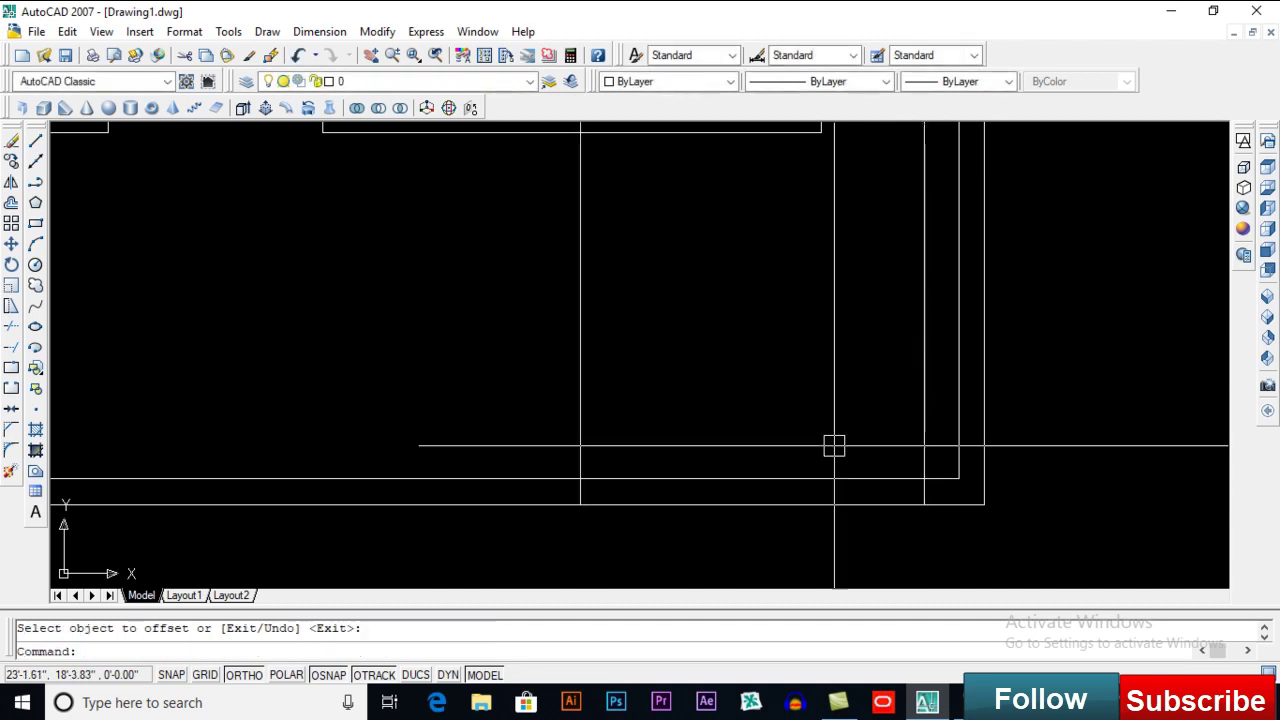
Step: Trim the bottom boundary wall and guide lines to leave a 10' gate opening, and delete the leftover guide line through the right room
{"action": "type", "text": "tr"}
{"action": "key", "text": "Return"}
{"action": "key", "text": "Return"}
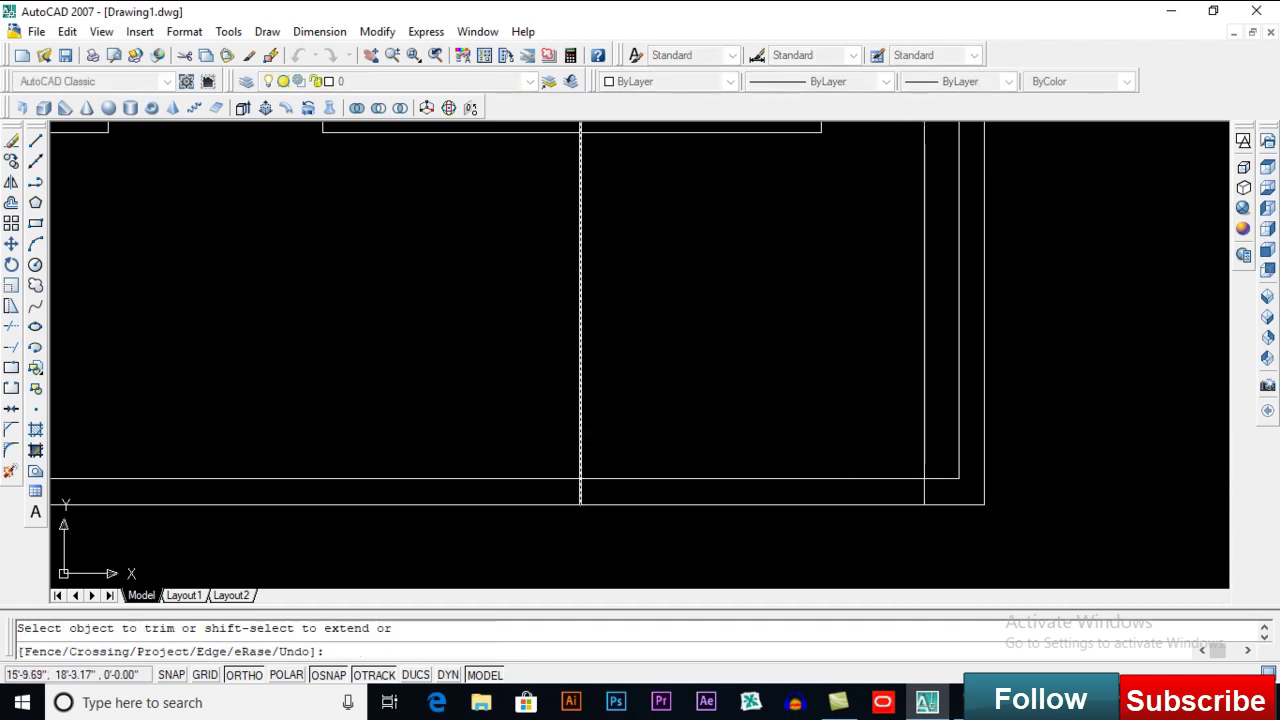
{"action": "left_click", "coordinate": [924, 447]}
{"action": "left_click", "coordinate": [866, 478]}
{"action": "left_click", "coordinate": [856, 495]}
{"action": "key", "text": "Return"}
{"action": "scroll", "coordinate": [808, 527], "scroll_direction": "down", "scroll_amount": 2}
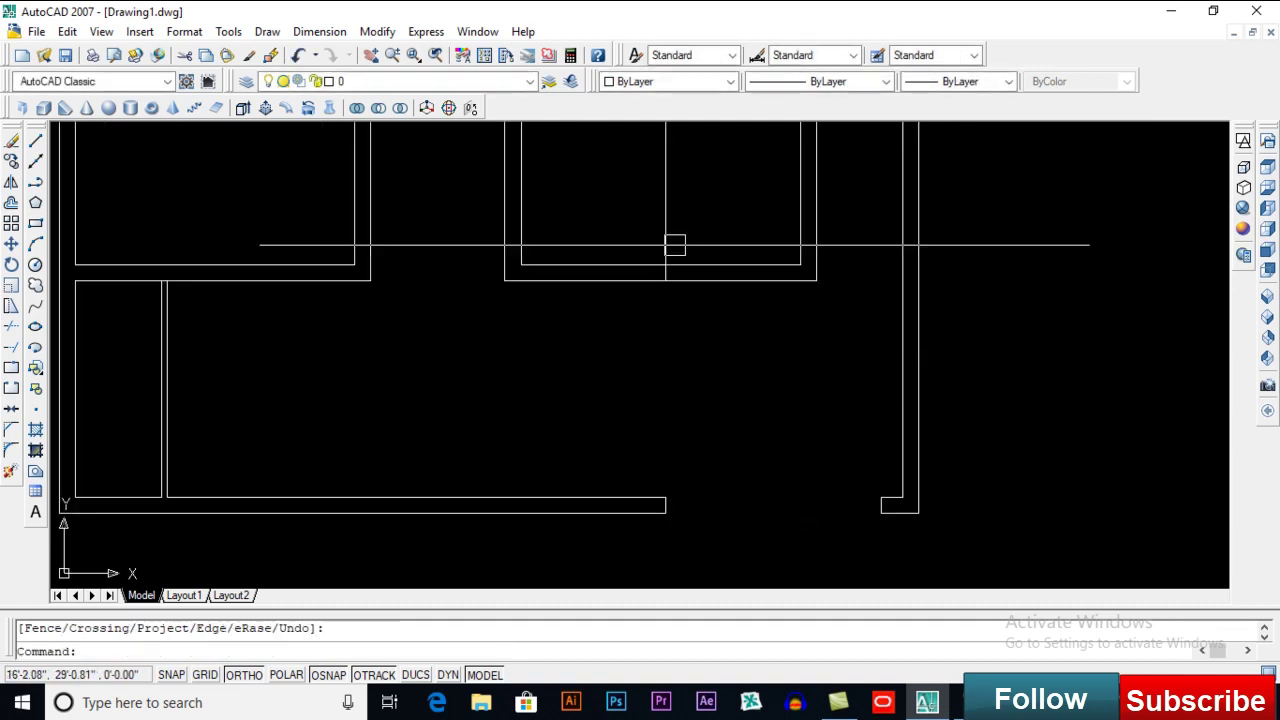
{"action": "left_click", "coordinate": [667, 248]}
{"action": "key", "text": "Delete"}
Step: Draw a 9" square column outline against the left end of the gate opening
{"action": "scroll", "coordinate": [757, 477], "scroll_direction": "up", "scroll_amount": 3}
{"action": "middle_click_drag", "start_coordinate": [757, 477], "coordinate": [754, 460]}
{"action": "type", "text": "l"}
{"action": "key", "text": "Return"}
{"action": "left_click", "coordinate": [513, 452]}
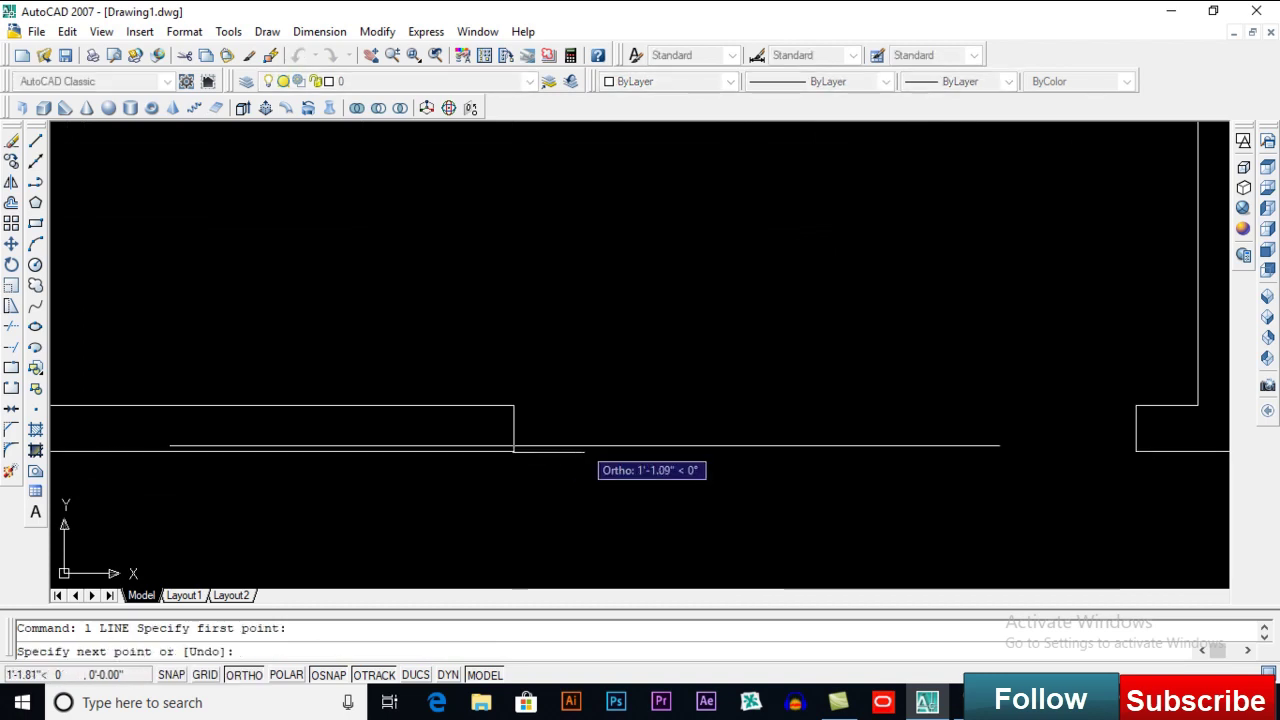
{"action": "type", "text": "9"}
{"action": "key", "text": "Return"}
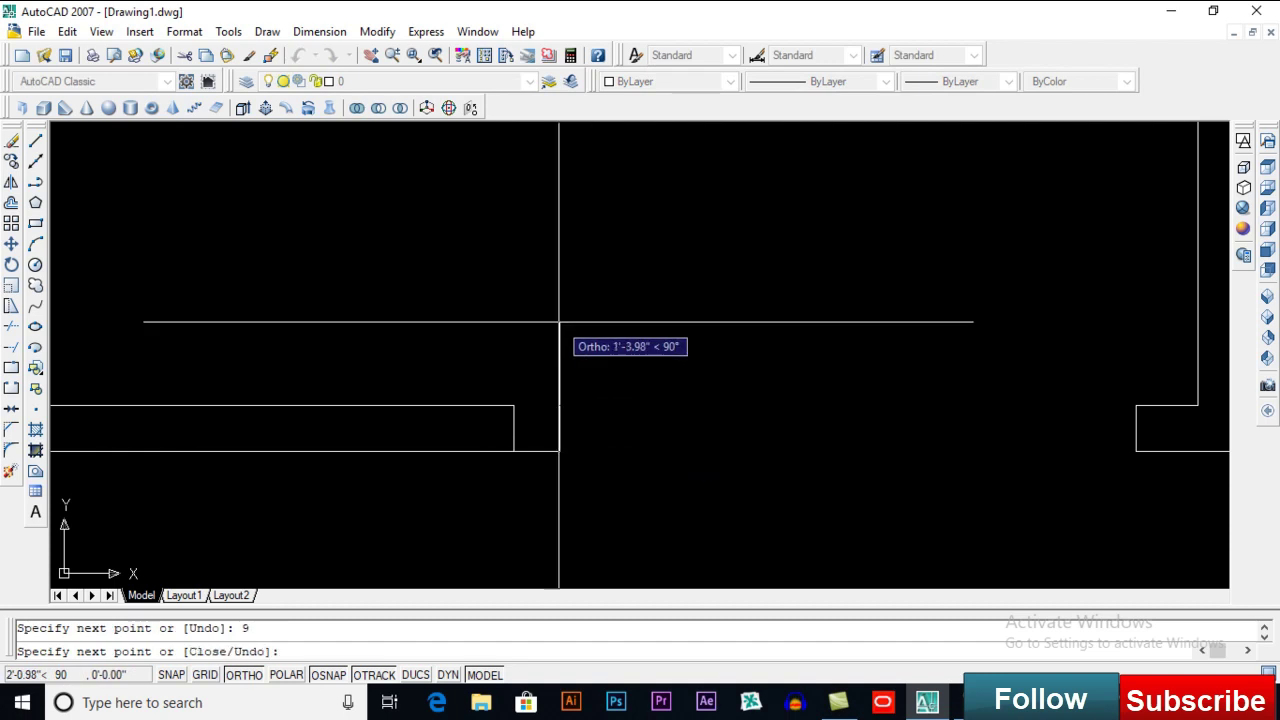
{"action": "left_click", "coordinate": [512, 405]}
{"action": "key", "text": "Return"}
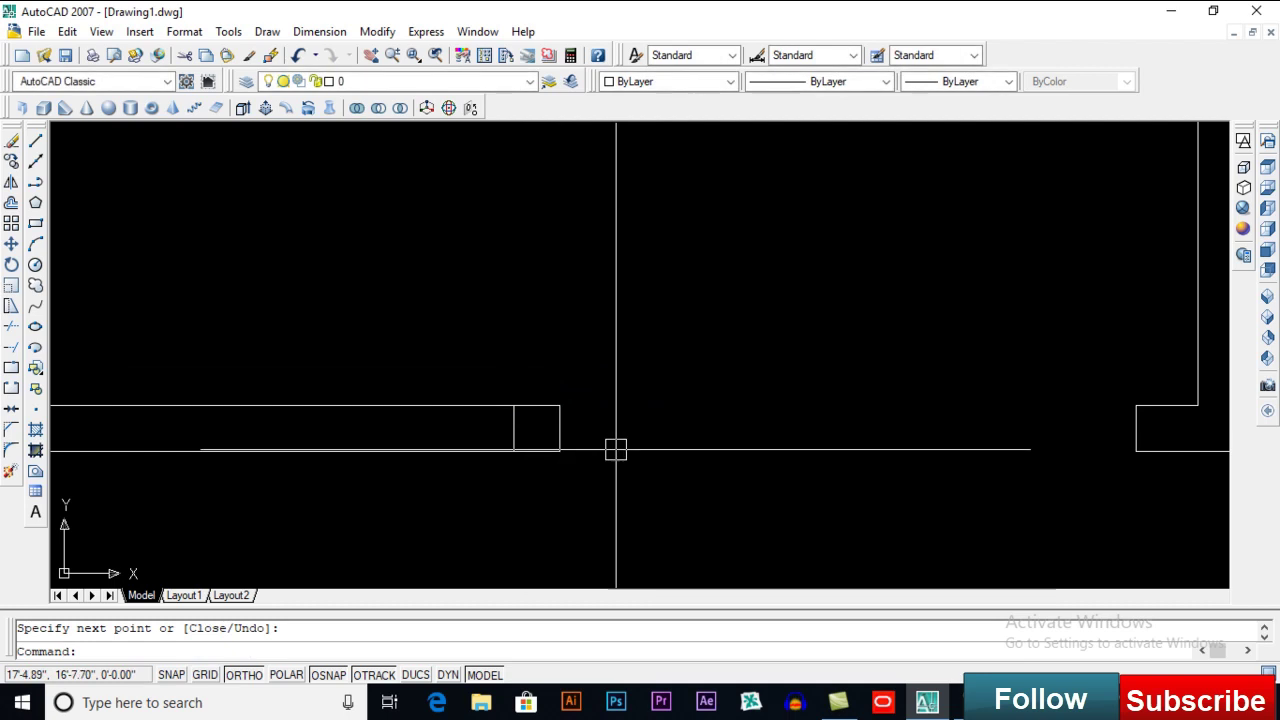
Step: Hatch the square column outline with the predefined SOLID pattern
{"action": "type", "text": "h"}
{"action": "key", "text": "Return"}
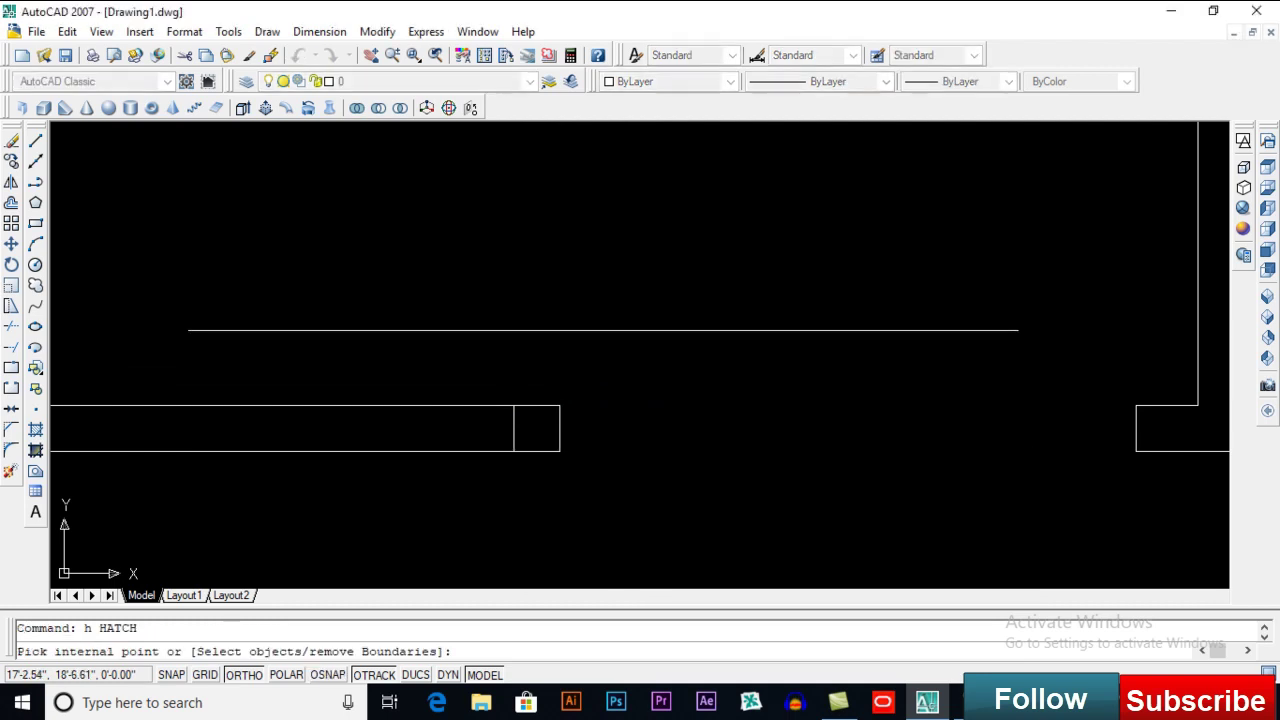
{"action": "left_click", "coordinate": [537, 429]}
{"action": "key", "text": "Return"}
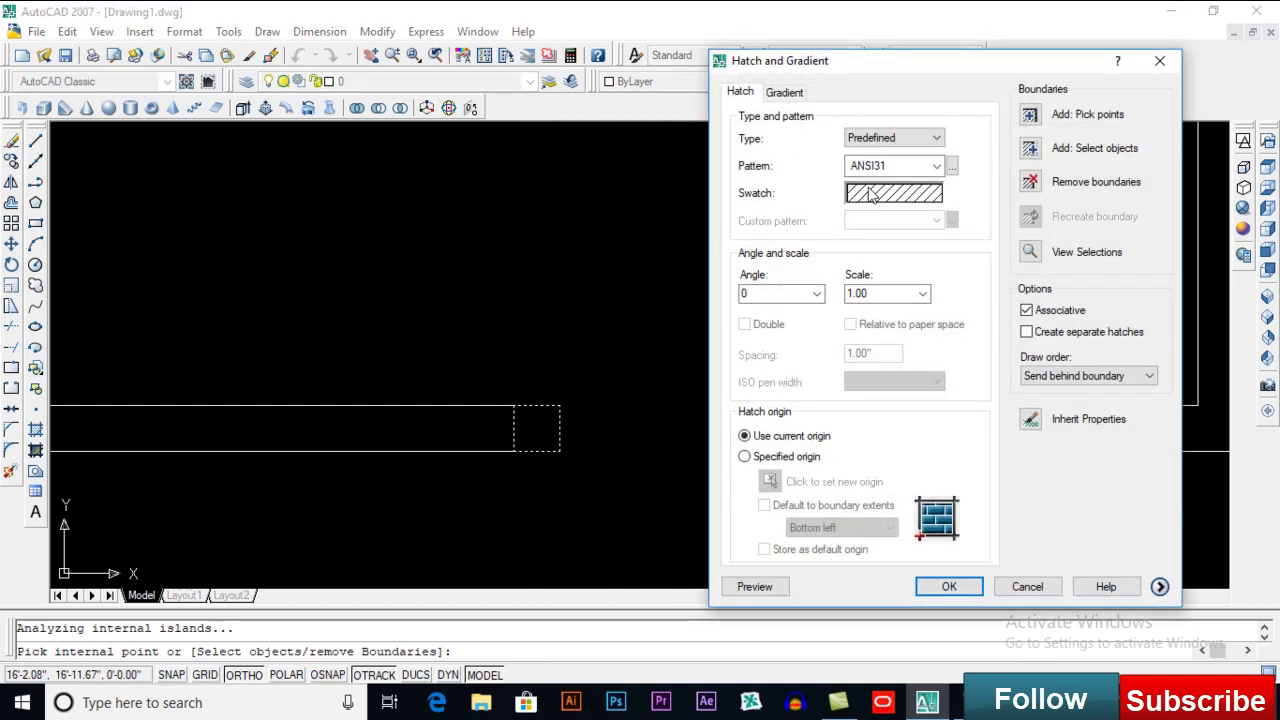
{"action": "left_click", "coordinate": [860, 193]}
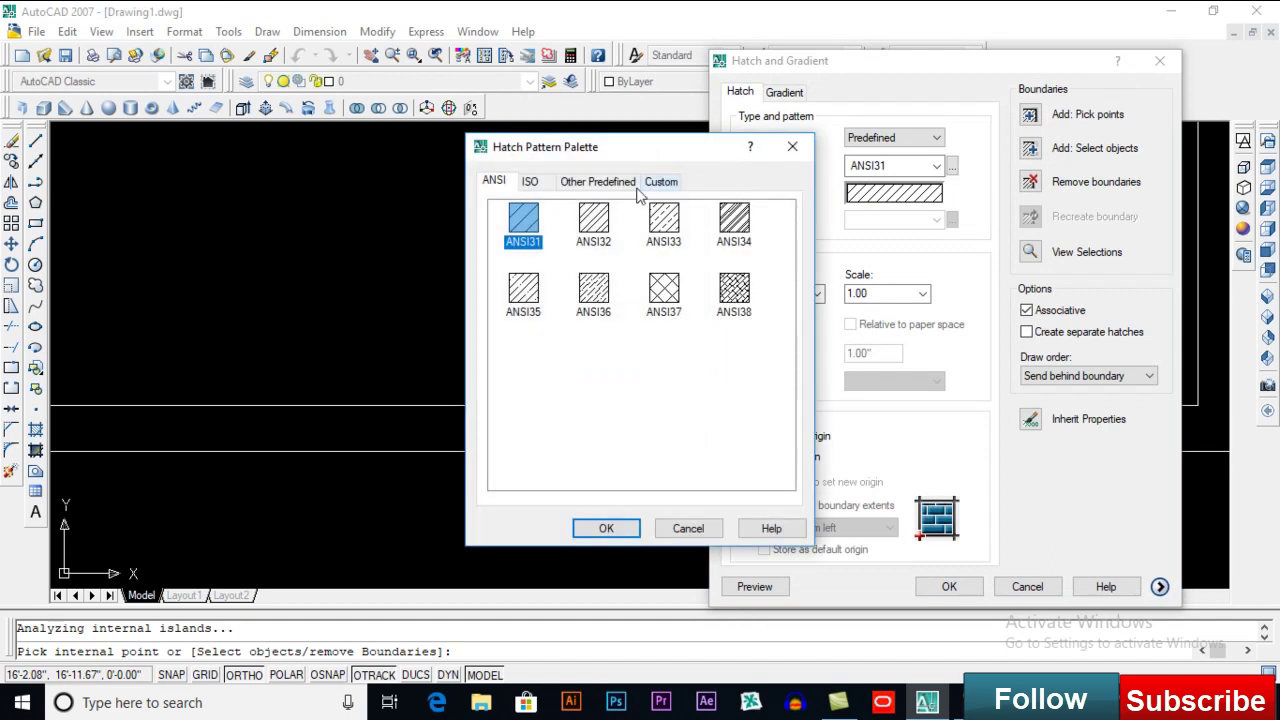
{"action": "left_click", "coordinate": [600, 183]}
{"action": "left_click", "coordinate": [606, 529]}
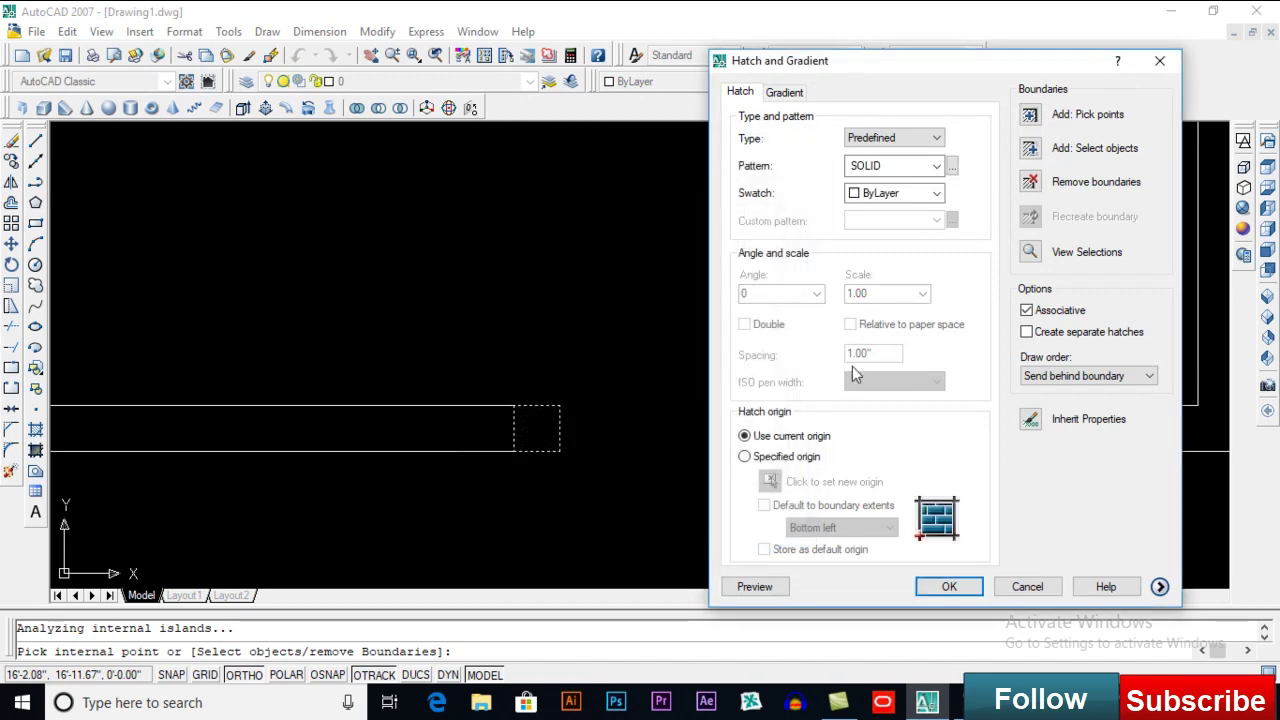
{"action": "left_click", "coordinate": [945, 585]}
Step: Mirror the solid column to the right end of the gate opening about the opening's midpoint, keeping the original
{"action": "middle_click_drag", "start_coordinate": [808, 434], "coordinate": [767, 402]}
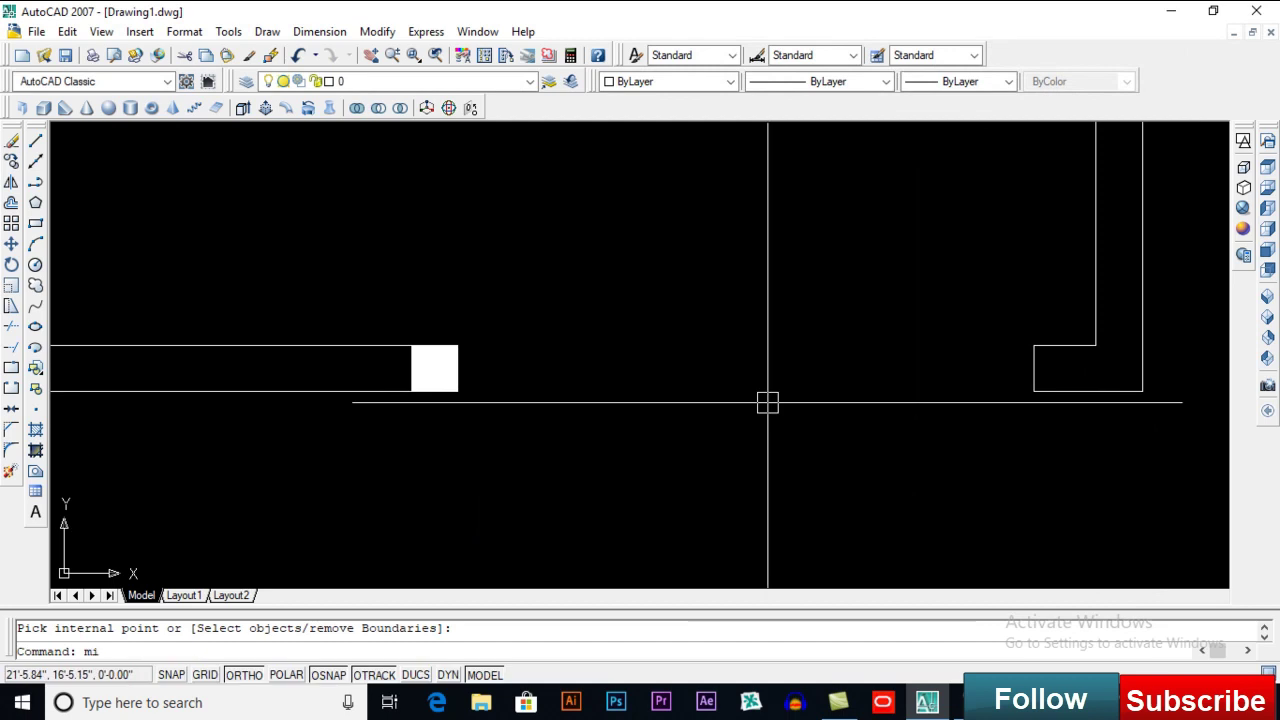
{"action": "type", "text": "mi"}
{"action": "scroll", "coordinate": [767, 402], "scroll_direction": "down", "scroll_amount": 2}
{"action": "key", "text": "Return"}
{"action": "left_click", "coordinate": [612, 322]}
{"action": "left_click", "coordinate": [549, 434]}
{"action": "key", "text": "Return"}
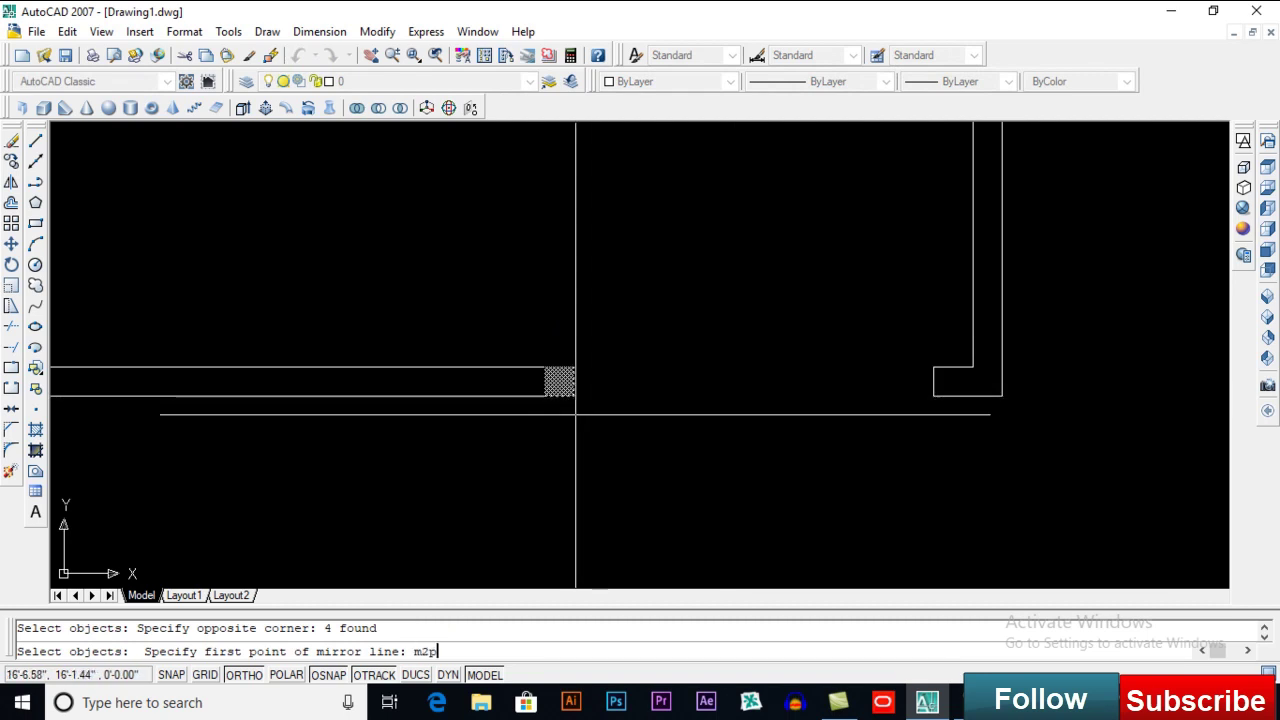
{"action": "left_click", "coordinate": [544, 367]}
{"action": "left_click", "coordinate": [934, 367]}
{"action": "left_click", "coordinate": [748, 227]}
{"action": "key", "text": "Return"}
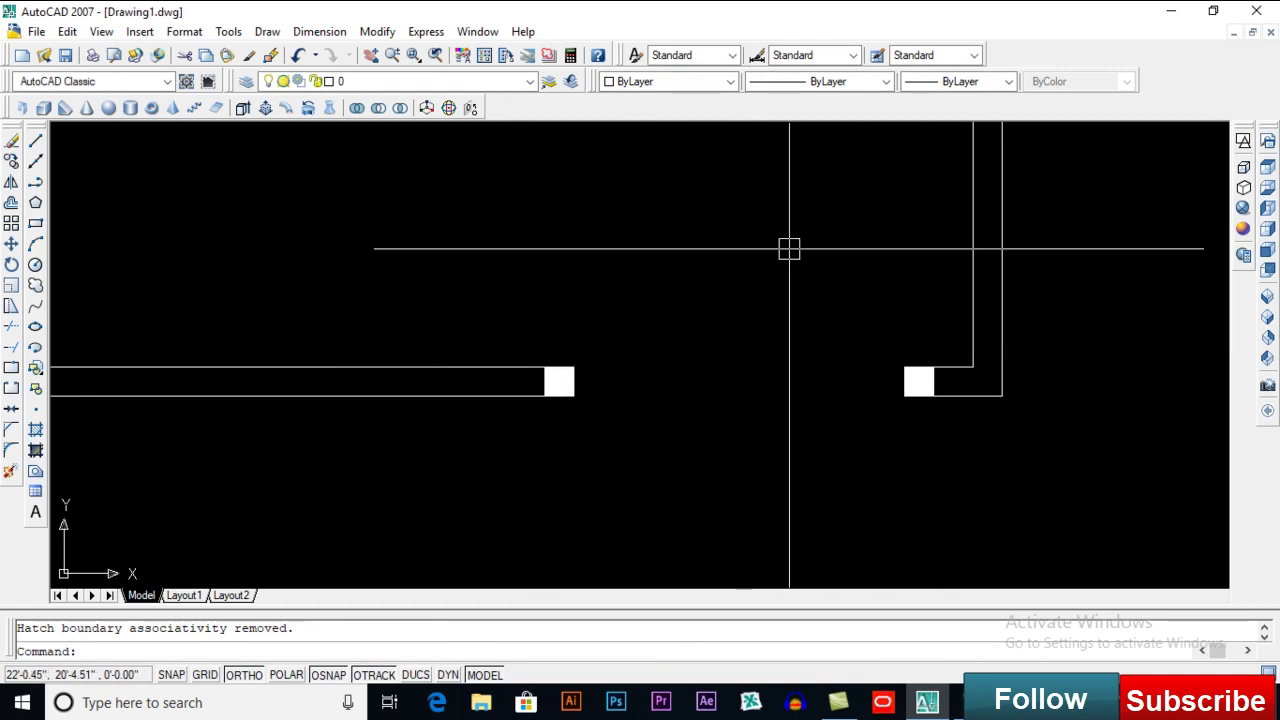
Step: Draw a horizontal line between the lower inner corners of the two gate columns
{"action": "scroll", "coordinate": [789, 249], "scroll_direction": "down", "scroll_amount": 2}
{"action": "scroll", "coordinate": [737, 317], "scroll_direction": "up", "scroll_amount": 3}
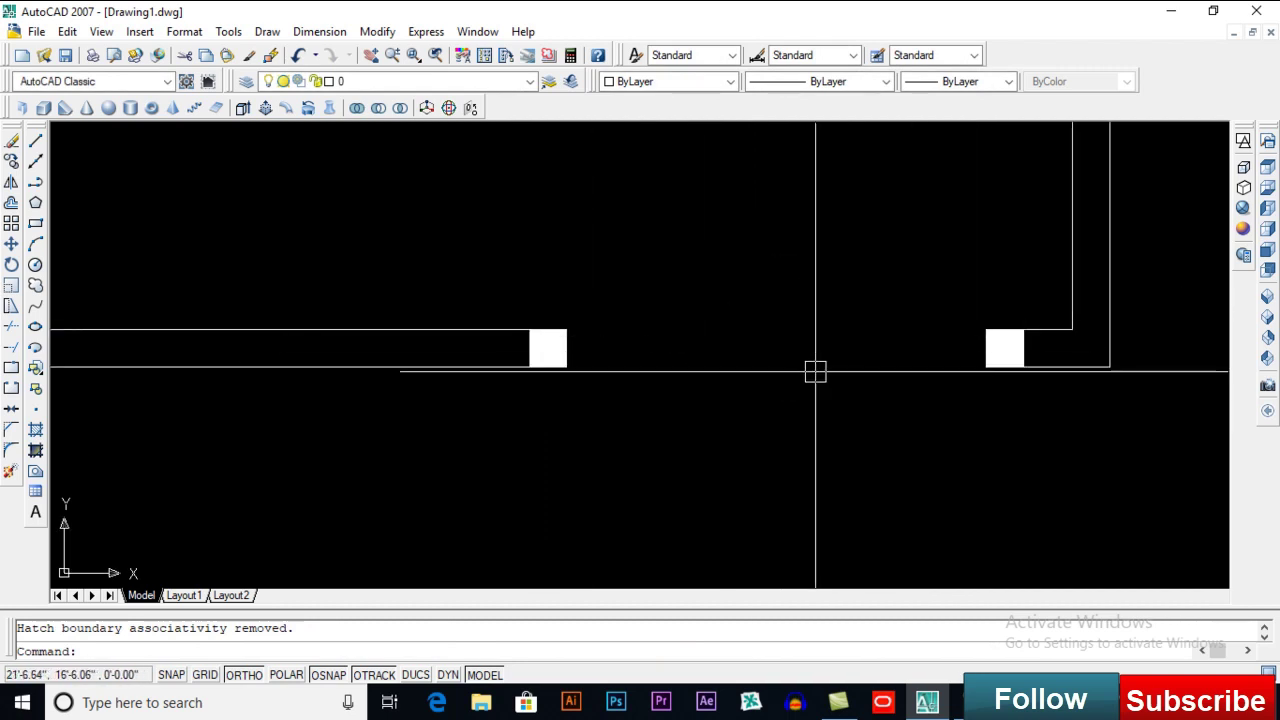
{"action": "type", "text": "l"}
{"action": "key", "text": "Return"}
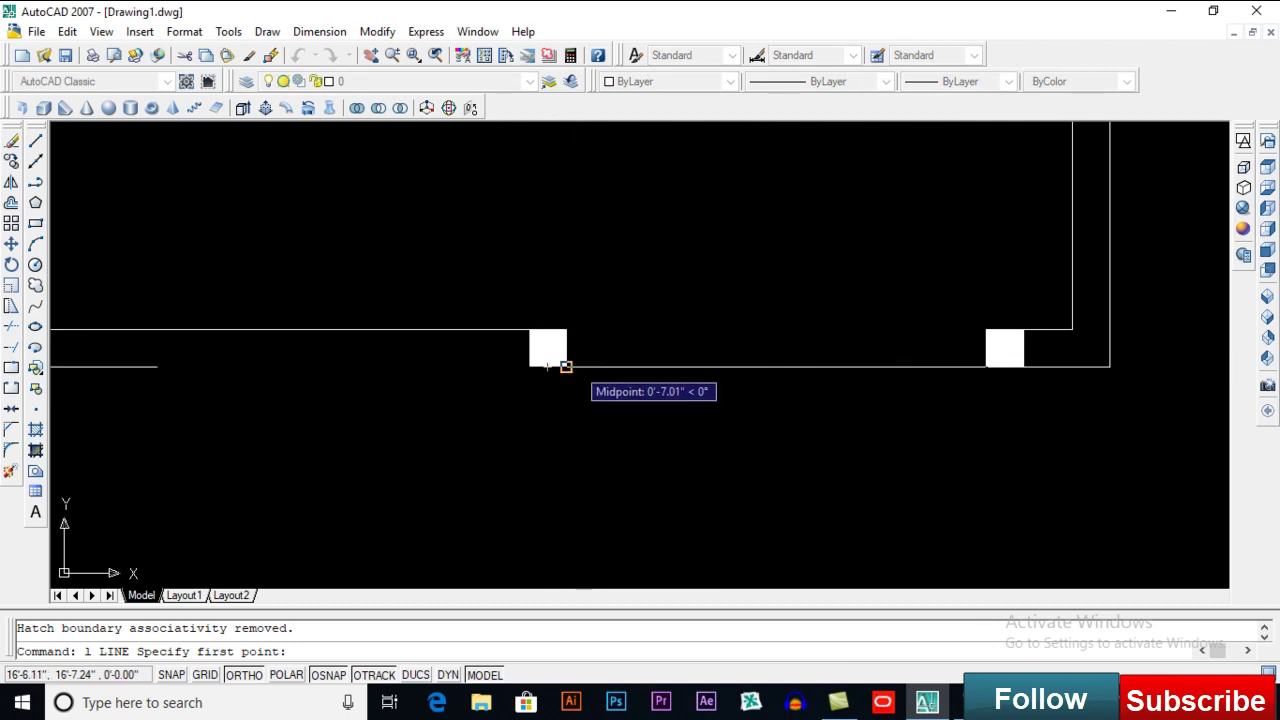
{"action": "left_click", "coordinate": [566, 367]}
{"action": "left_click", "coordinate": [985, 367]}
{"action": "key", "text": "Return"}
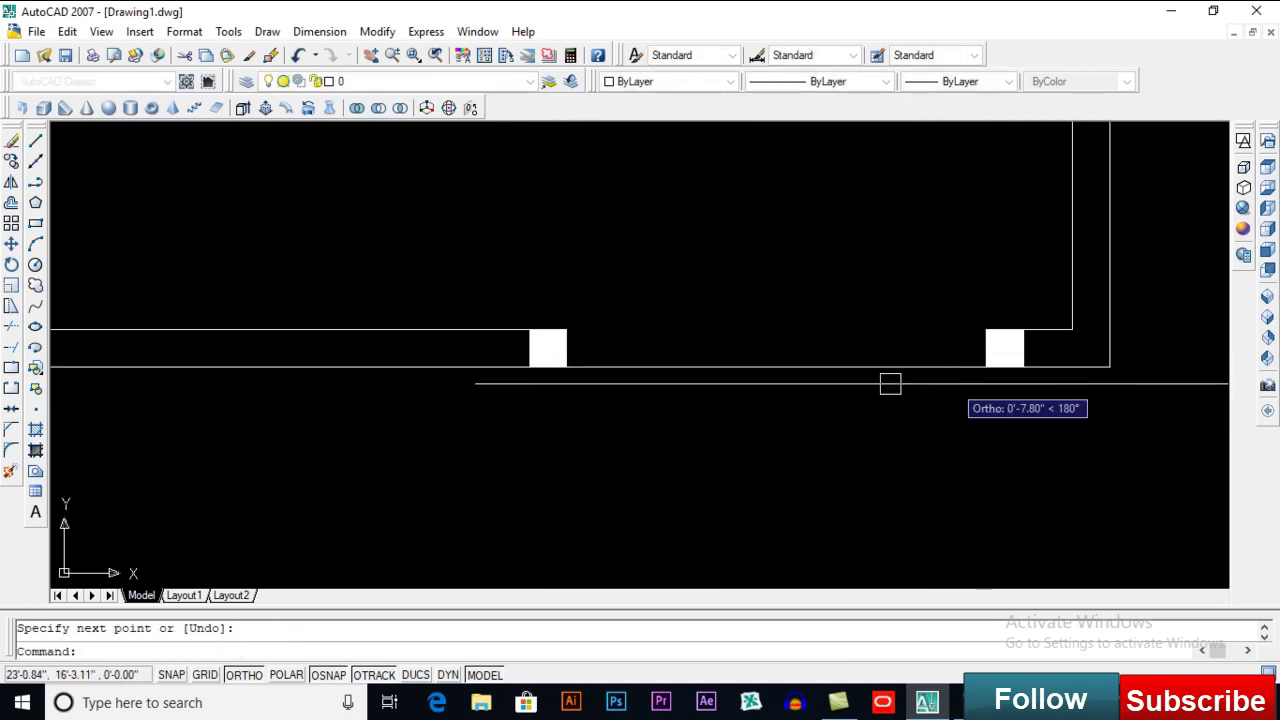
Step: Offset the gate line 4" upward between the columns
{"action": "type", "text": "o"}
{"action": "key", "text": "Return"}
{"action": "type", "text": "4"}
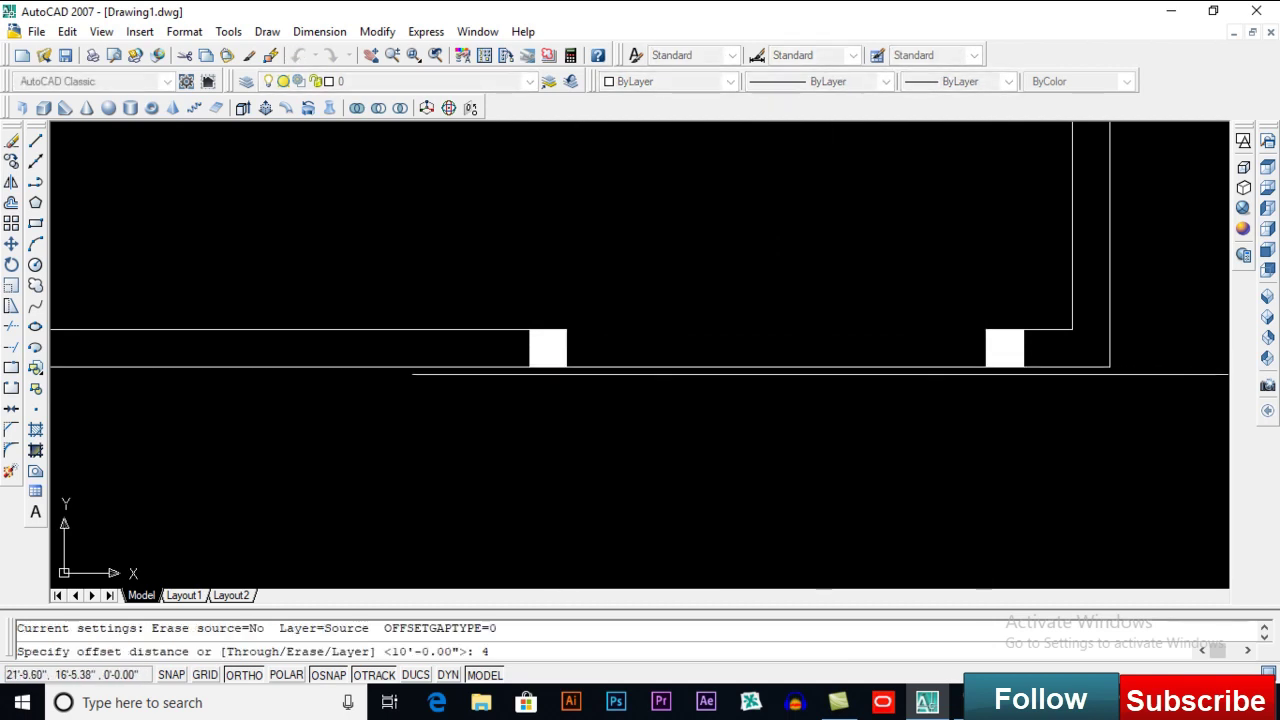
{"action": "key", "text": "Return"}
{"action": "left_click", "coordinate": [827, 369]}
{"action": "left_click", "coordinate": [829, 357]}
{"action": "key", "text": "Return"}
Step: Draw a short vertical line joining the midpoints of the two gate lines
{"action": "type", "text": "l"}
{"action": "key", "text": "Return"}
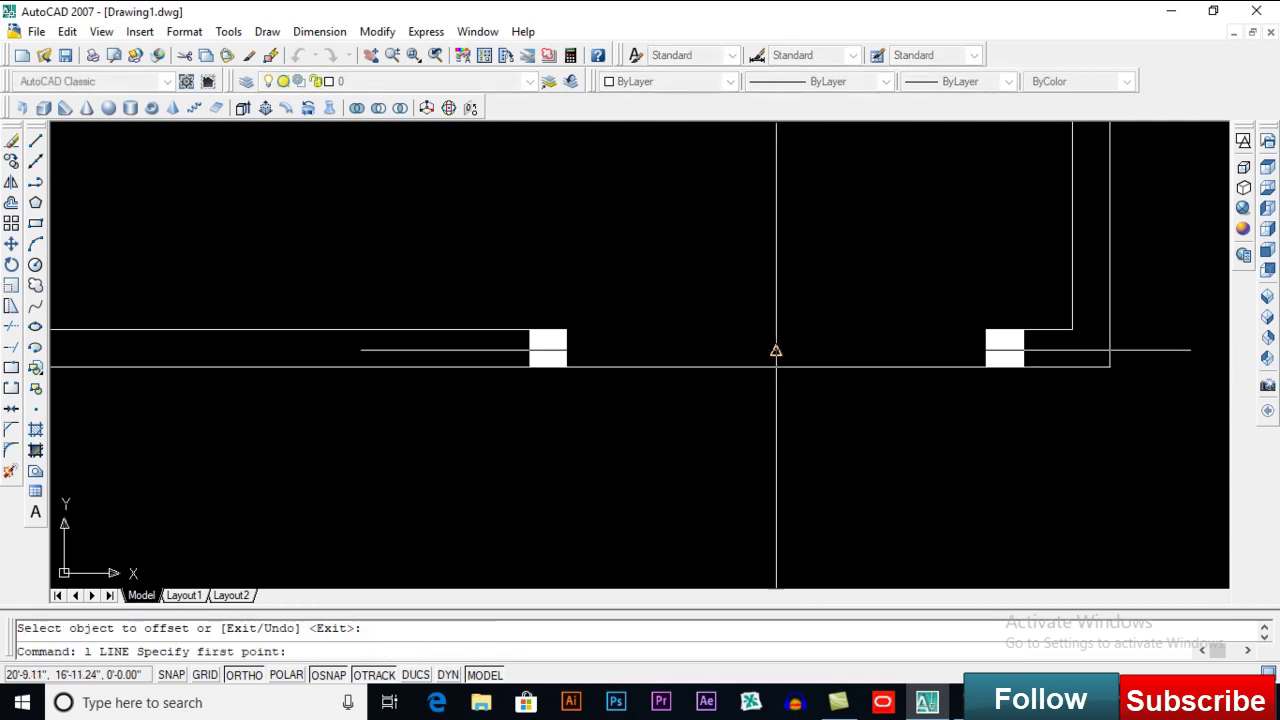
{"action": "left_click", "coordinate": [776, 350]}
{"action": "left_click", "coordinate": [776, 366]}
{"action": "key", "text": "Return"}
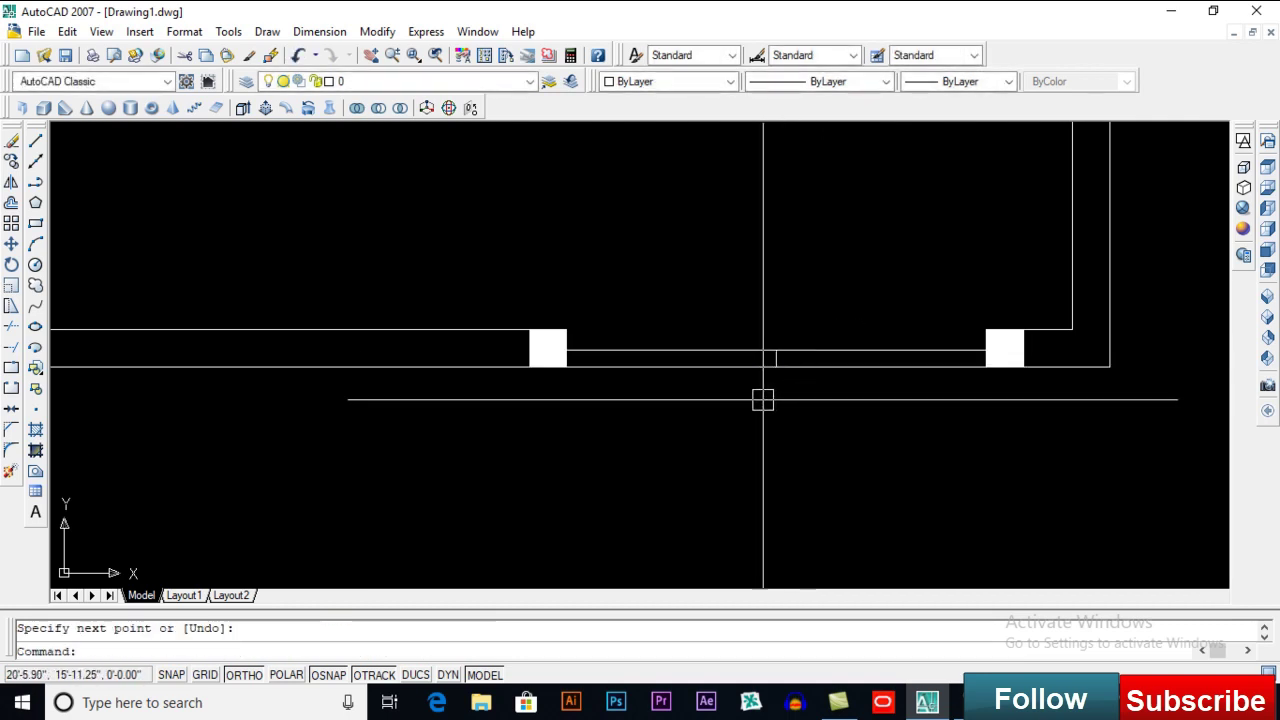
Step: Draw a vertical line from the left gate column's upper left corner perpendicular to the right room's bottom wall
{"action": "scroll", "coordinate": [763, 398], "scroll_direction": "down", "scroll_amount": 2}
{"action": "middle_click_drag", "start_coordinate": [891, 466], "coordinate": [931, 528]}
{"action": "scroll", "coordinate": [949, 497], "scroll_direction": "down", "scroll_amount": 3}
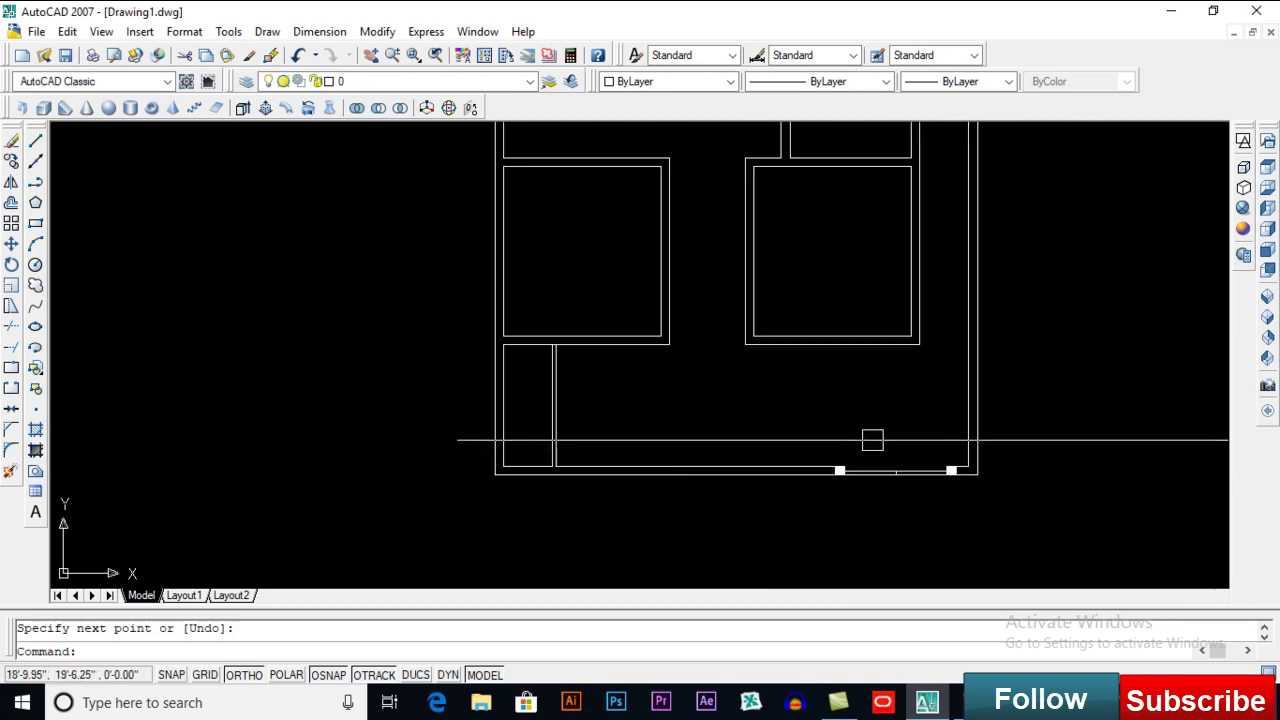
{"action": "middle_click_drag", "start_coordinate": [883, 449], "coordinate": [880, 419]}
{"action": "middle_click_drag", "start_coordinate": [739, 360], "coordinate": [782, 367]}
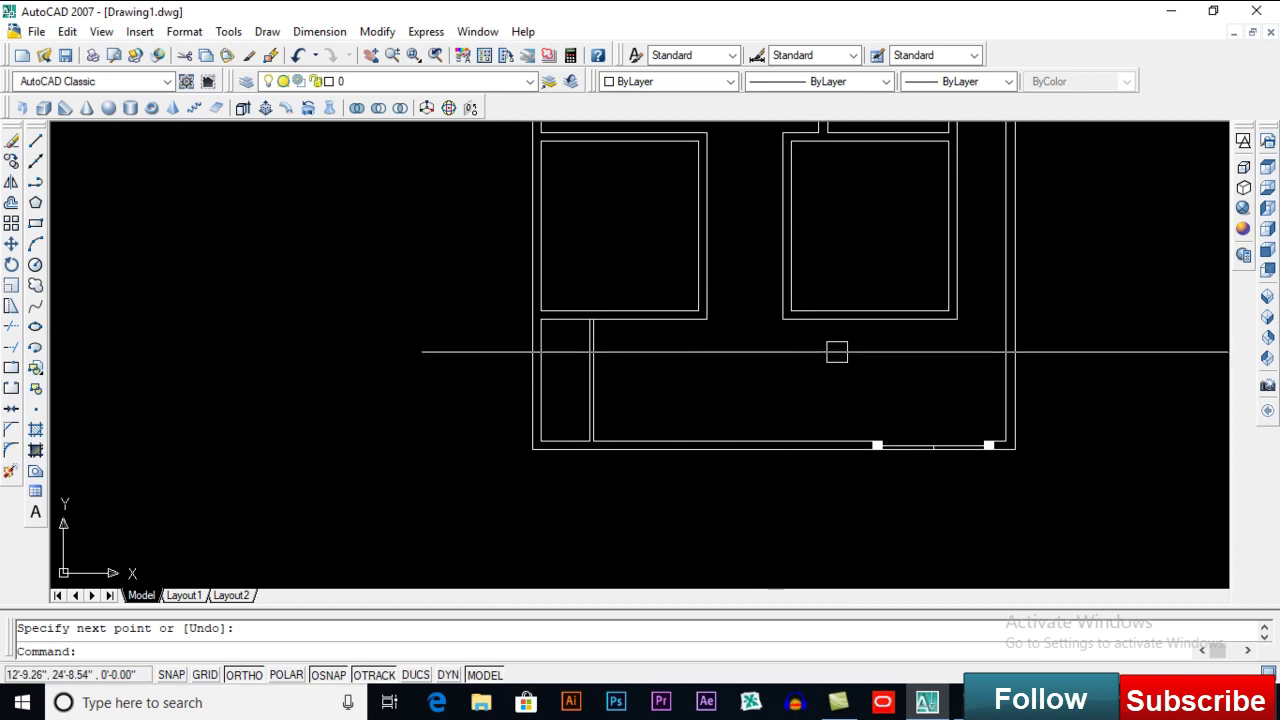
{"action": "scroll", "coordinate": [874, 340], "scroll_direction": "up", "scroll_amount": 1}
{"action": "middle_click_drag", "start_coordinate": [871, 345], "coordinate": [871, 344]}
{"action": "type", "text": "l"}
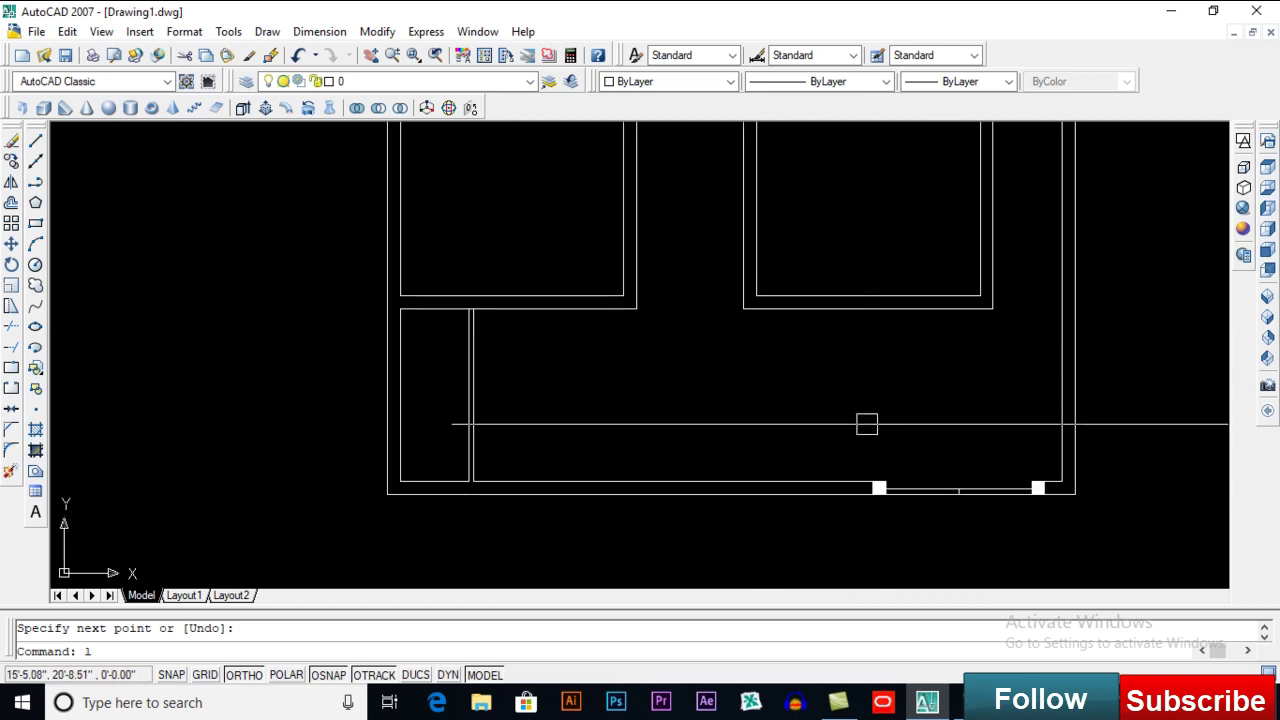
{"action": "key", "text": "Return"}
{"action": "left_click", "coordinate": [873, 483]}
{"action": "left_click", "coordinate": [873, 308]}
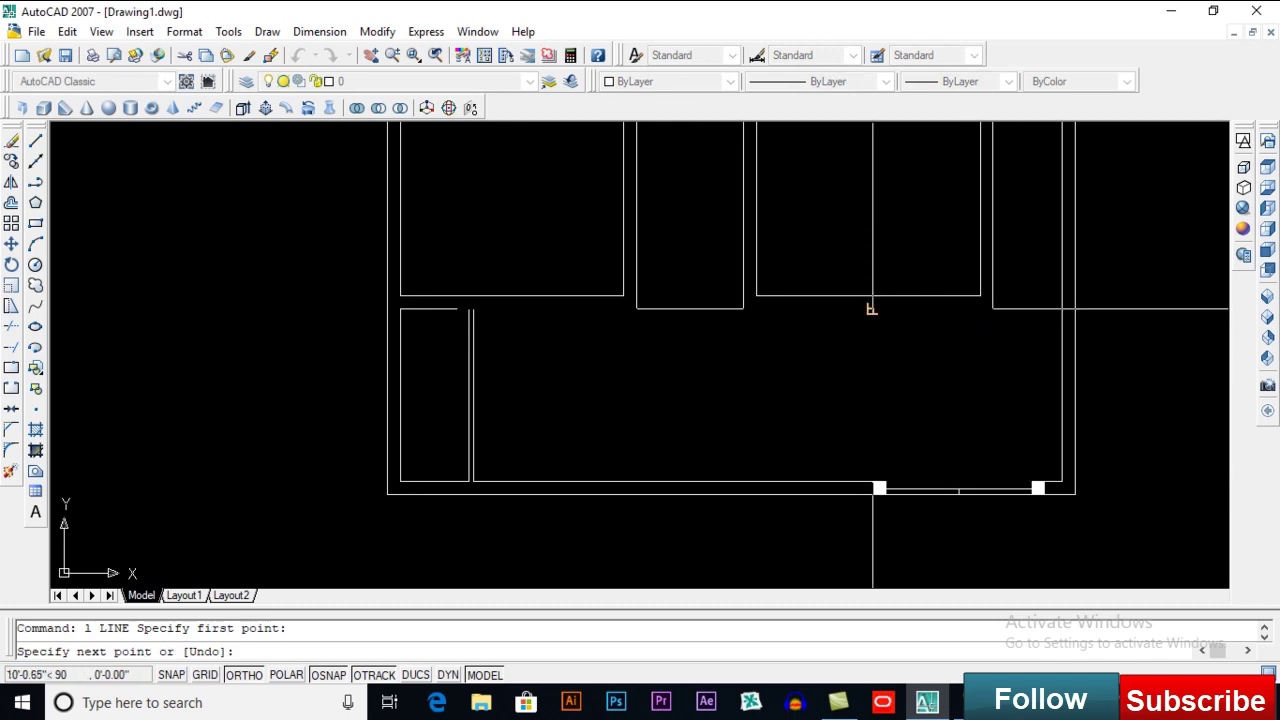
{"action": "key", "text": "Return"}
Step: Draw a horizontal line across the passage between the lower facing corners of the left and right rooms
{"action": "type", "text": "l"}
{"action": "key", "text": "Return"}
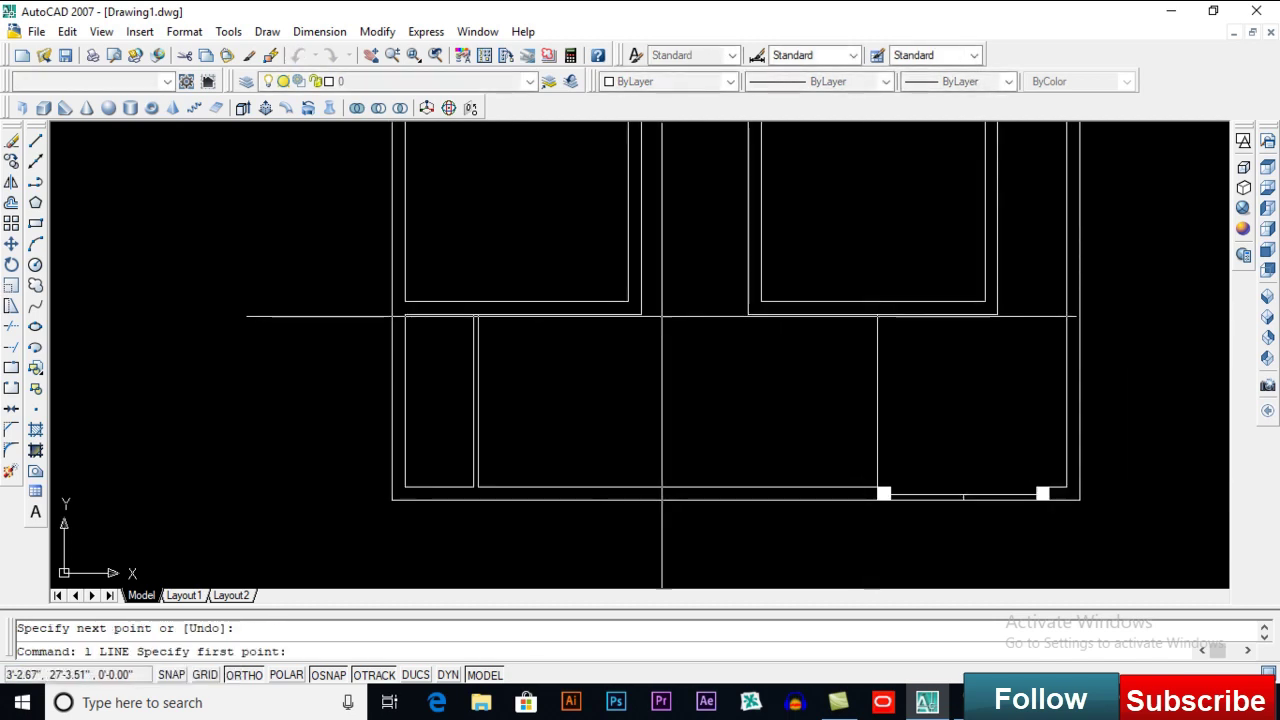
{"action": "left_click", "coordinate": [641, 316]}
{"action": "left_click", "coordinate": [748, 316]}
{"action": "key", "text": "Return"}
Step: Offset the upper left room's right inner wall line and the upper right room's left inner wall line 4.5" into the rooms
{"action": "middle_click_drag", "start_coordinate": [691, 343], "coordinate": [703, 383]}
{"action": "middle_click_drag", "start_coordinate": [738, 456], "coordinate": [750, 454]}
{"action": "middle_click_drag", "start_coordinate": [656, 451], "coordinate": [648, 442]}
{"action": "scroll", "coordinate": [648, 441], "scroll_direction": "down", "scroll_amount": 4}
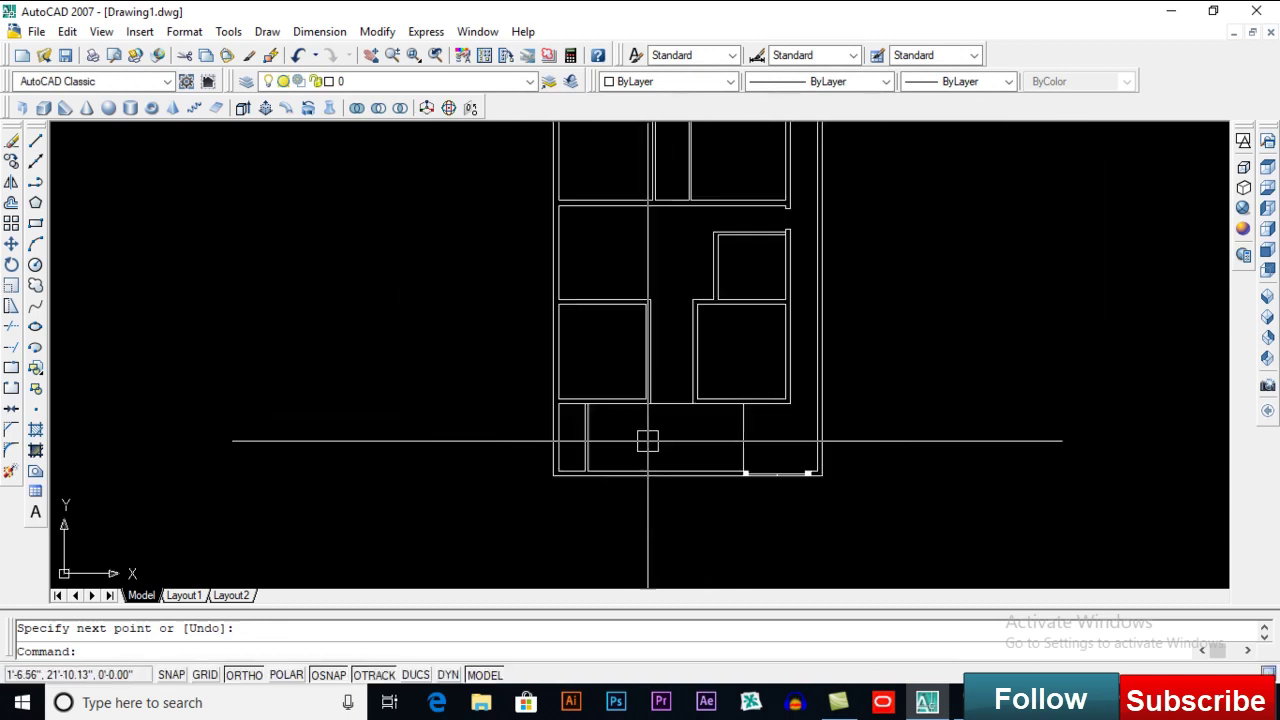
{"action": "scroll", "coordinate": [604, 444], "scroll_direction": "up", "scroll_amount": 3}
{"action": "scroll", "coordinate": [626, 442], "scroll_direction": "down", "scroll_amount": 2}
{"action": "middle_click_drag", "start_coordinate": [699, 288], "coordinate": [717, 474]}
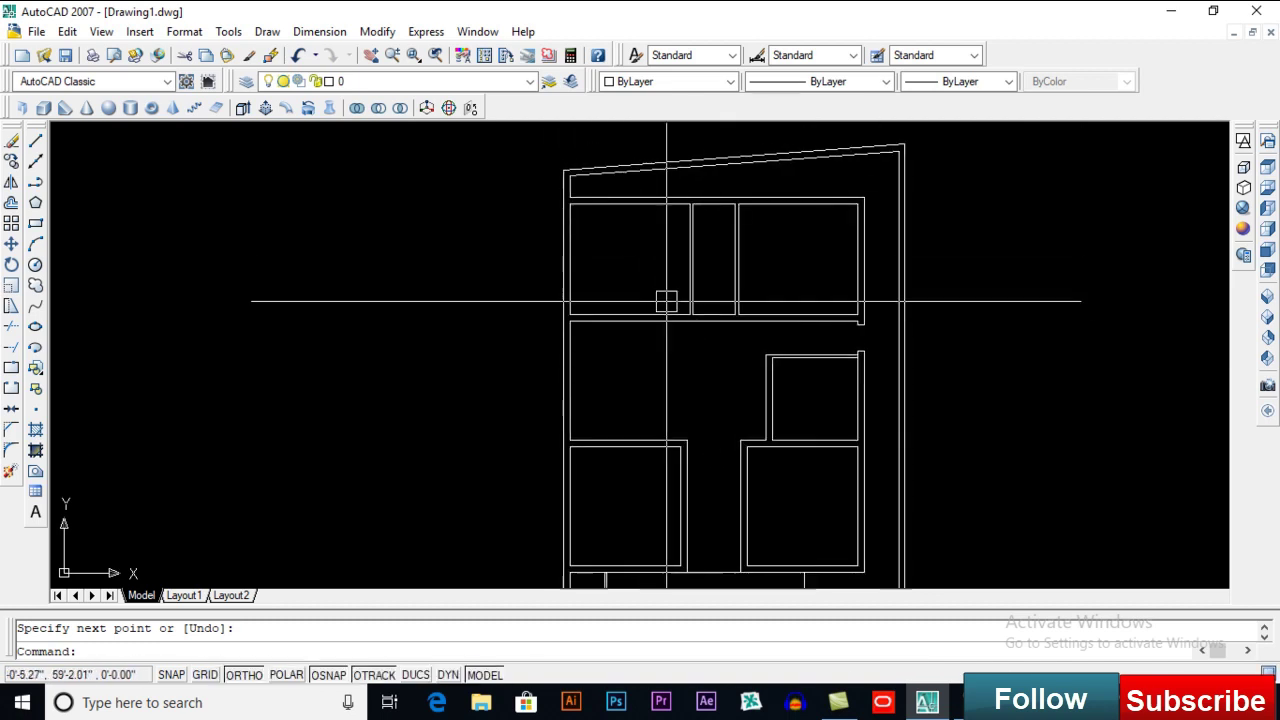
{"action": "scroll", "coordinate": [640, 335], "scroll_direction": "up", "scroll_amount": 4}
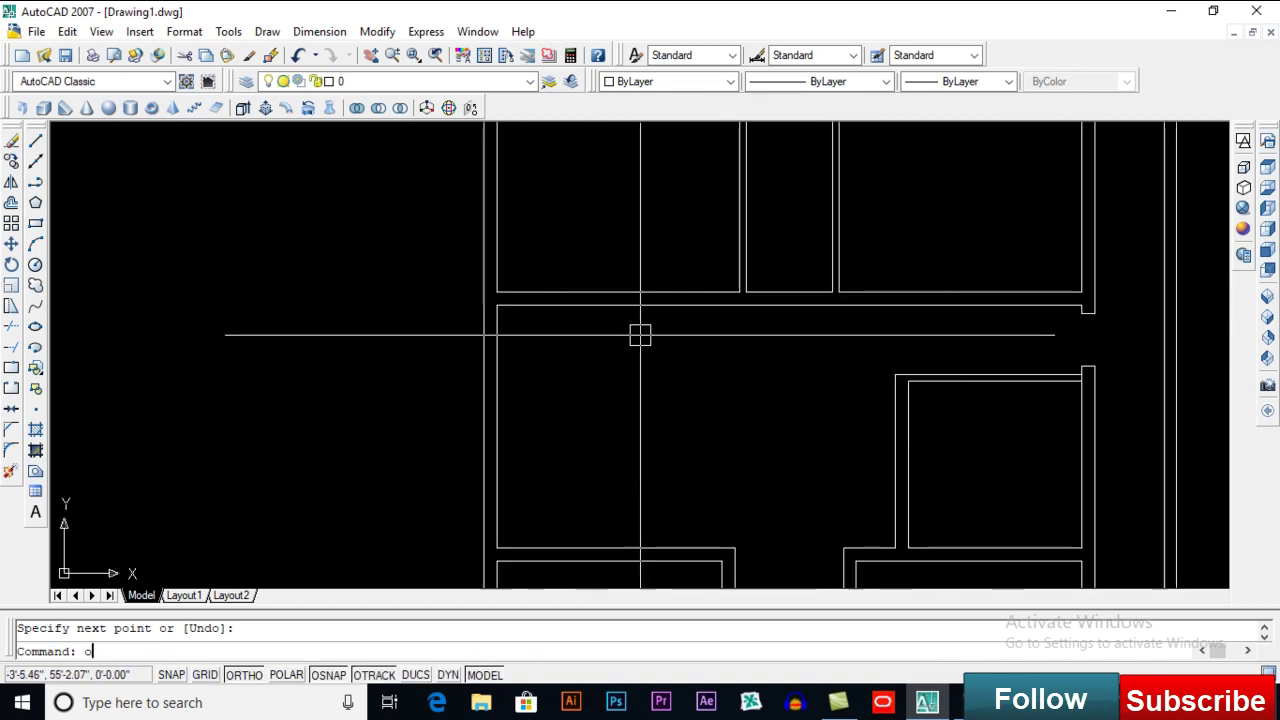
{"action": "key", "text": "Return"}
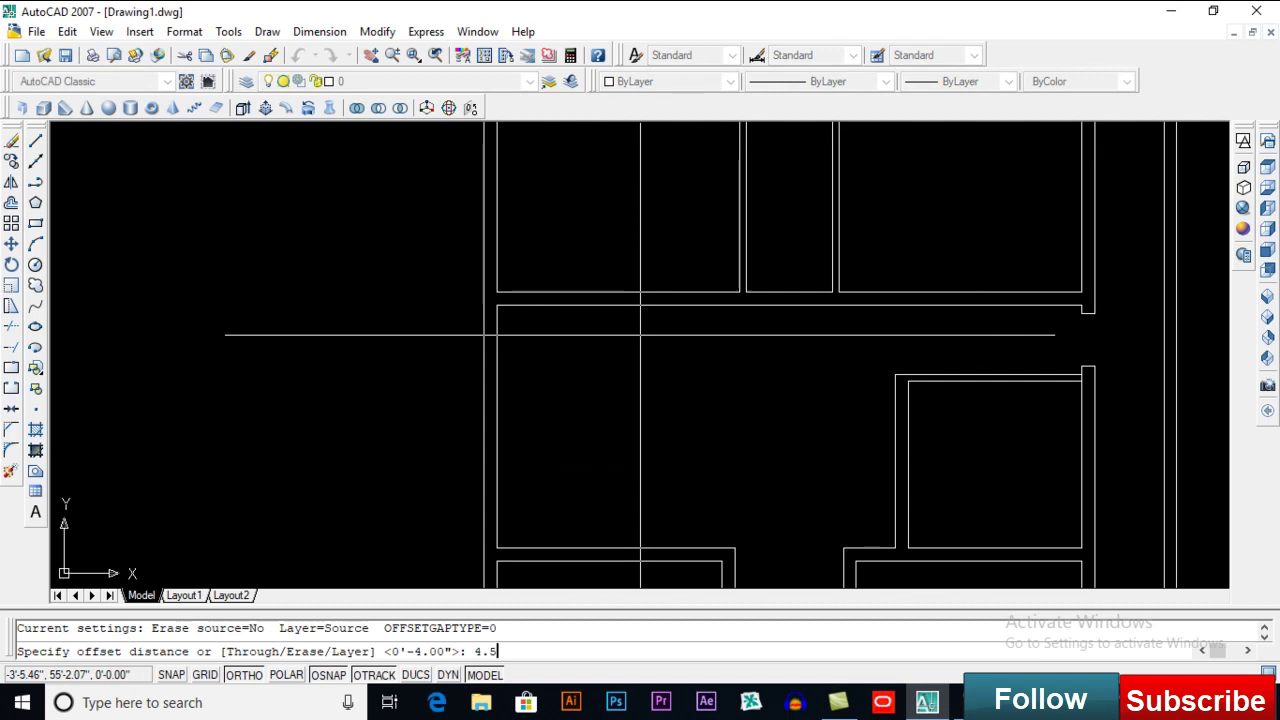
{"action": "type", "text": "4.5"}
{"action": "key", "text": "Return"}
{"action": "scroll", "coordinate": [740, 272], "scroll_direction": "up", "scroll_amount": 3}
{"action": "left_click", "coordinate": [738, 283]}
{"action": "left_click", "coordinate": [622, 289]}
{"action": "scroll", "coordinate": [744, 331], "scroll_direction": "down", "scroll_amount": 4}
{"action": "scroll", "coordinate": [821, 288], "scroll_direction": "up", "scroll_amount": 3}
{"action": "left_click", "coordinate": [811, 295]}
{"action": "left_click", "coordinate": [926, 311]}
Step: Offset the top inner wall lines of both lower rooms and the lower left room's right inner wall line 4.5" inward
{"action": "scroll", "coordinate": [829, 163], "scroll_direction": "up", "scroll_amount": 3}
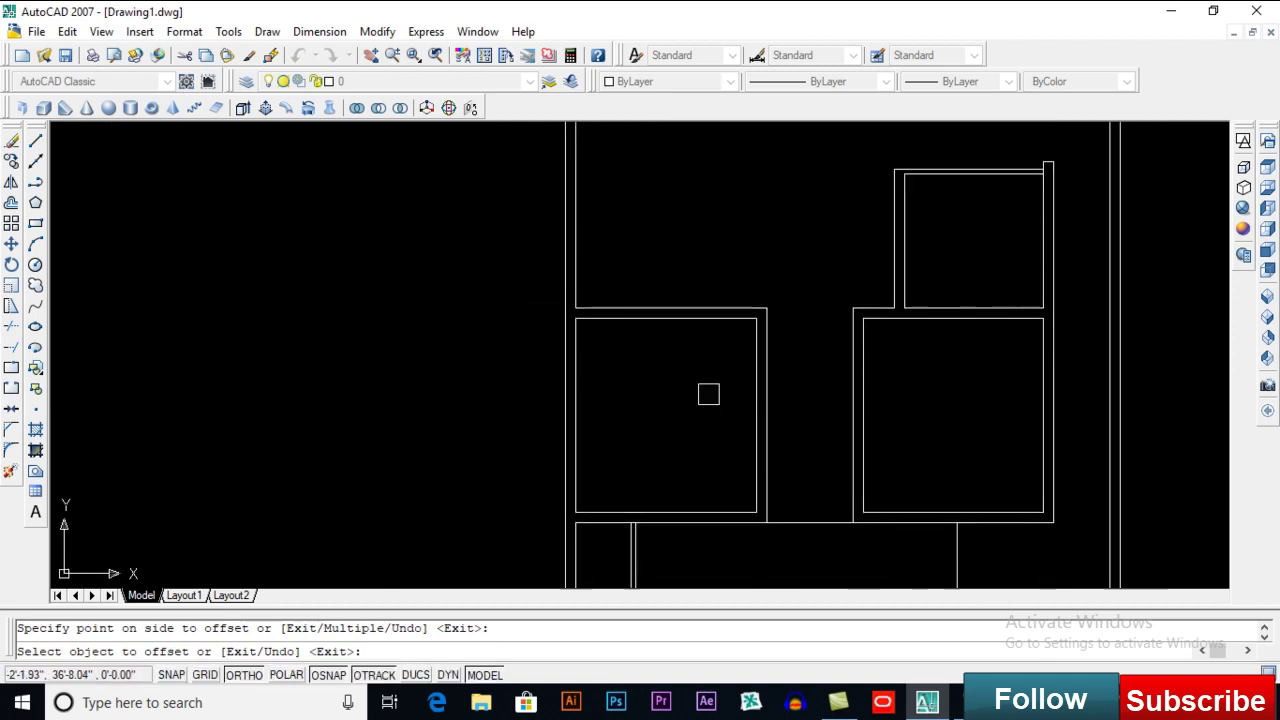
{"action": "middle_click_drag", "start_coordinate": [705, 395], "coordinate": [719, 323]}
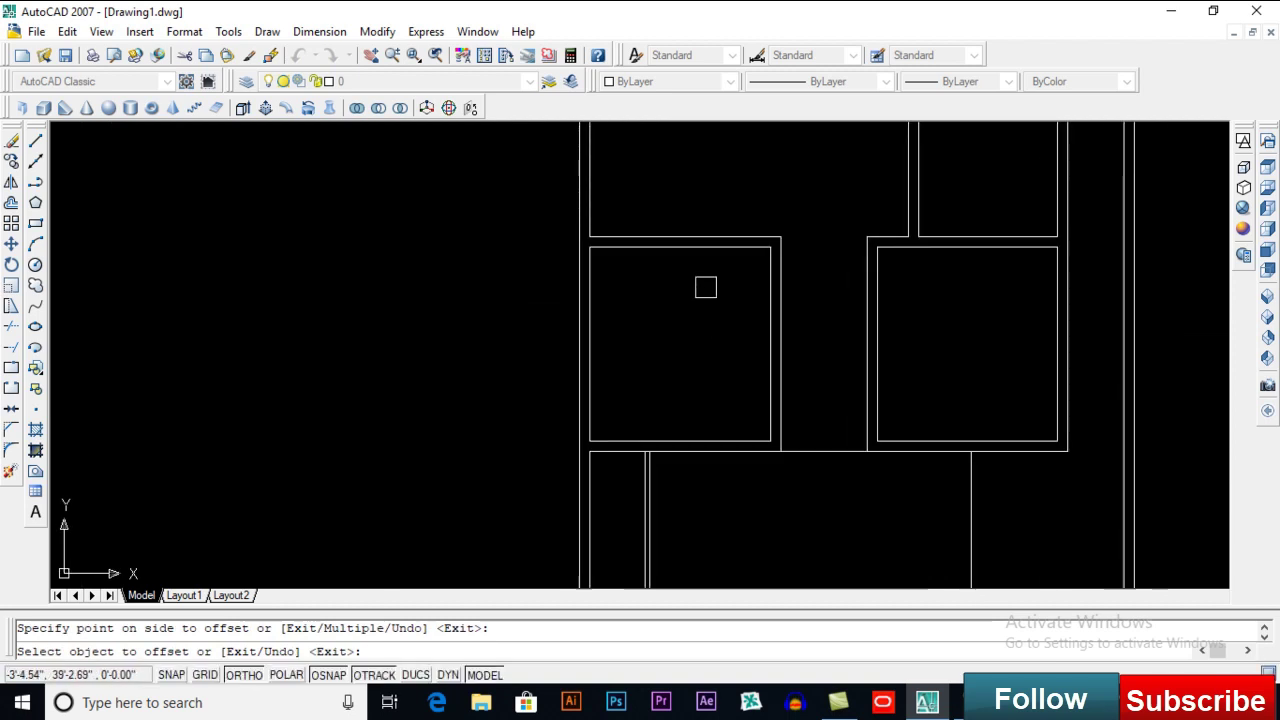
{"action": "middle_click_drag", "start_coordinate": [694, 247], "coordinate": [715, 288]}
{"action": "scroll", "coordinate": [715, 288], "scroll_direction": "up", "scroll_amount": 2}
{"action": "scroll", "coordinate": [743, 409], "scroll_direction": "down", "scroll_amount": 2}
{"action": "middle_click_drag", "start_coordinate": [743, 409], "coordinate": [736, 250]}
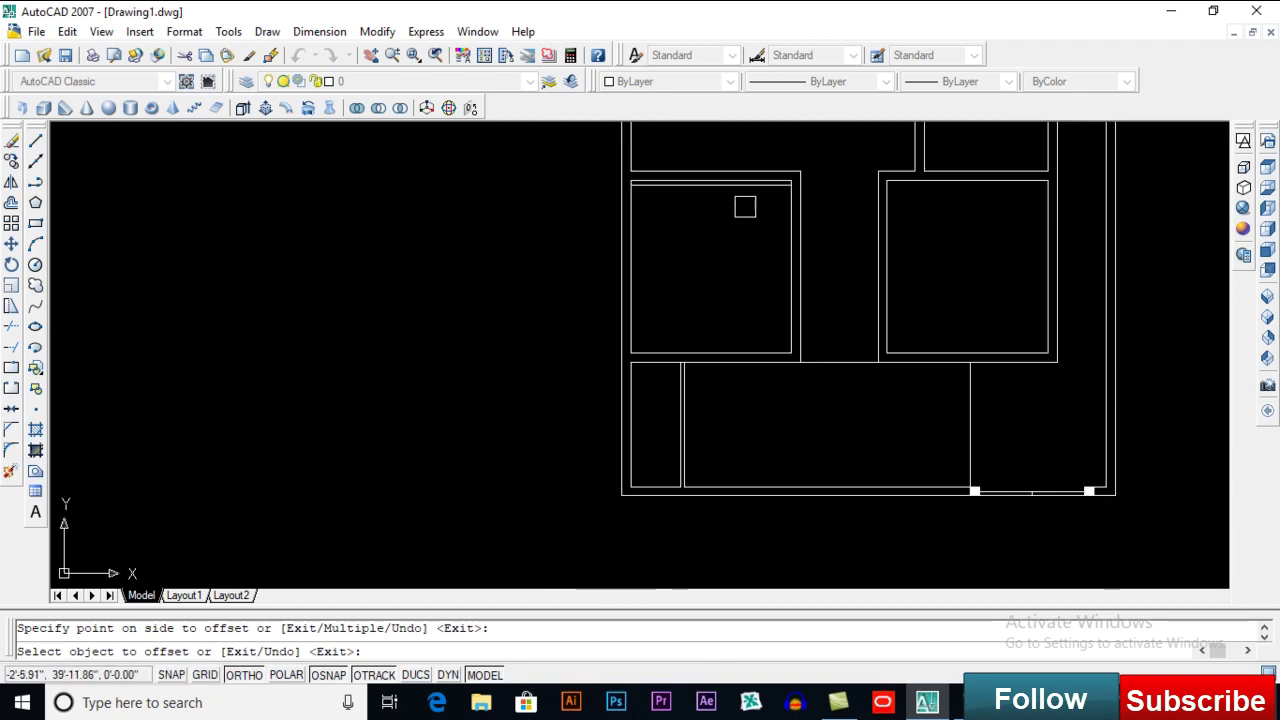
{"action": "scroll", "coordinate": [930, 191], "scroll_direction": "up", "scroll_amount": 2}
{"action": "middle_click_drag", "start_coordinate": [930, 192], "coordinate": [930, 254]}
{"action": "left_click", "coordinate": [910, 236]}
{"action": "left_click", "coordinate": [913, 300]}
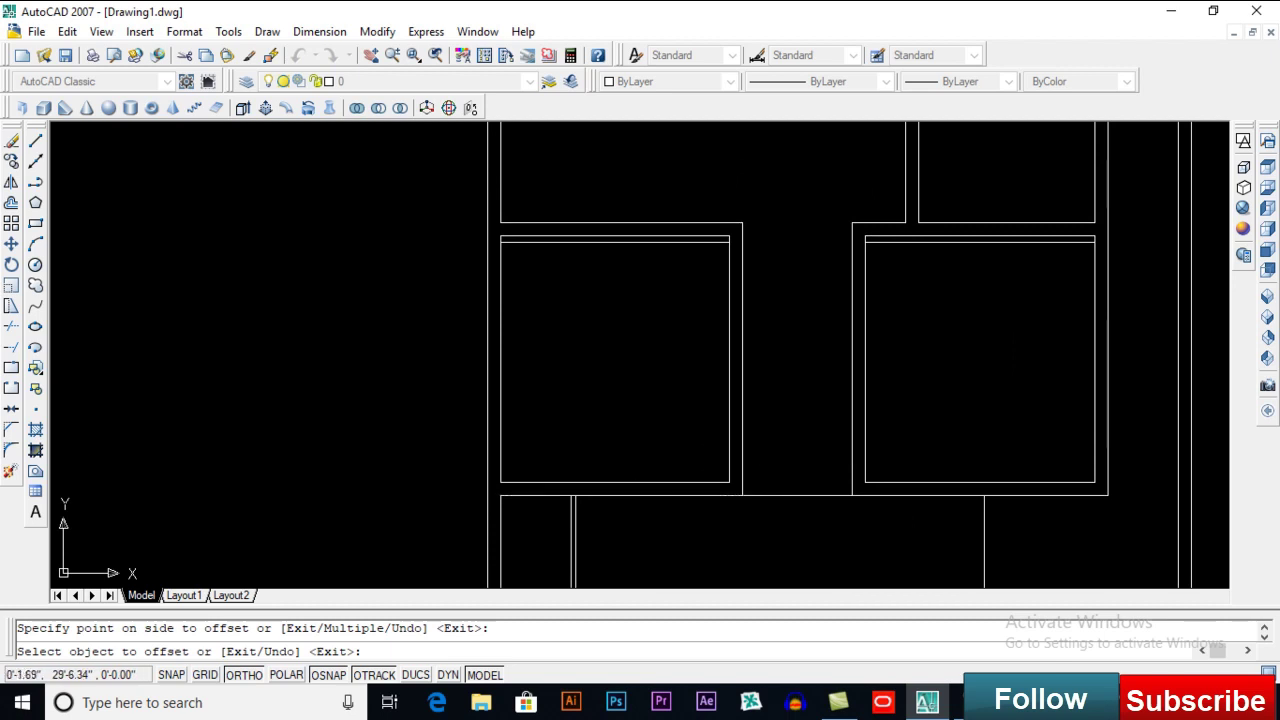
{"action": "left_click", "coordinate": [658, 460]}
{"action": "left_click", "coordinate": [880, 471]}
{"action": "key", "text": "Return"}
Step: Offset the new jamb lines in the two lower rooms 42" further inward to mark the door widths
{"action": "middle_click_drag", "start_coordinate": [788, 494], "coordinate": [752, 391]}
{"action": "middle_click_drag", "start_coordinate": [646, 410], "coordinate": [704, 500]}
{"action": "scroll", "coordinate": [671, 383], "scroll_direction": "up", "scroll_amount": 2}
{"action": "type", "text": "o"}
{"action": "key", "text": "Return"}
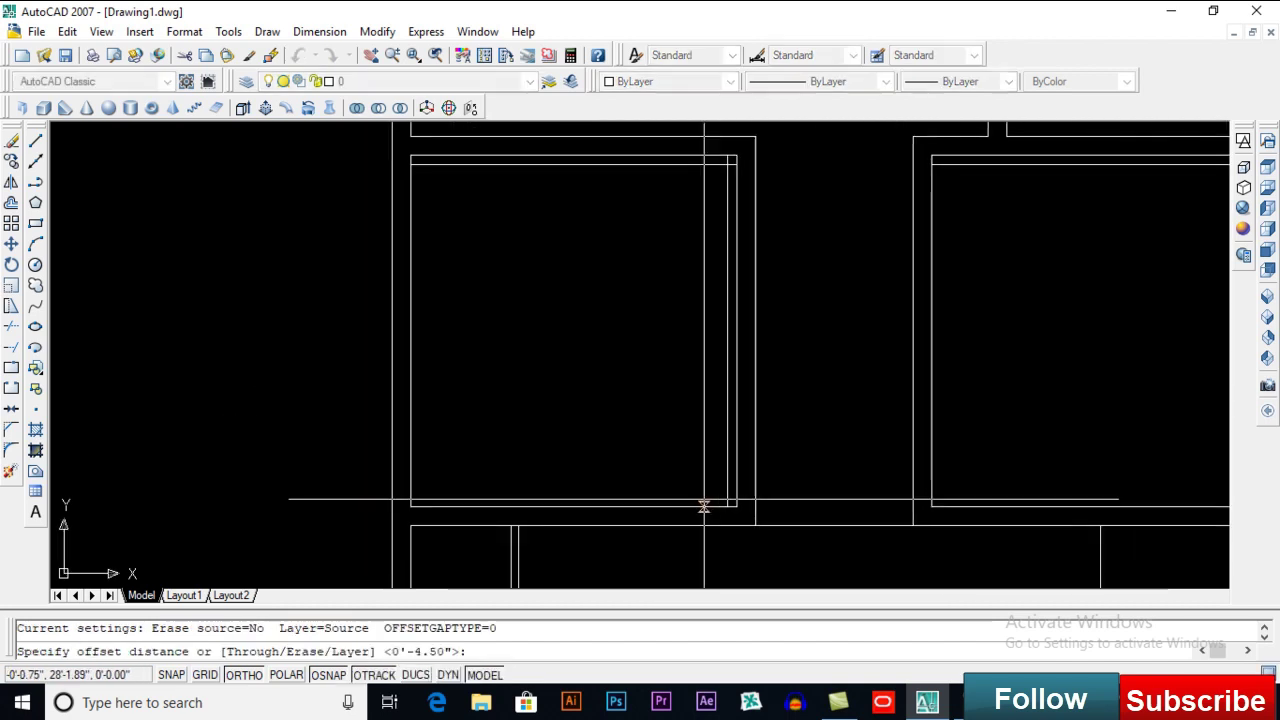
{"action": "type", "text": "42"}
{"action": "key", "text": "Return"}
{"action": "scroll", "coordinate": [704, 507], "scroll_direction": "down", "scroll_amount": 2}
{"action": "scroll", "coordinate": [877, 320], "scroll_direction": "up", "scroll_amount": 2}
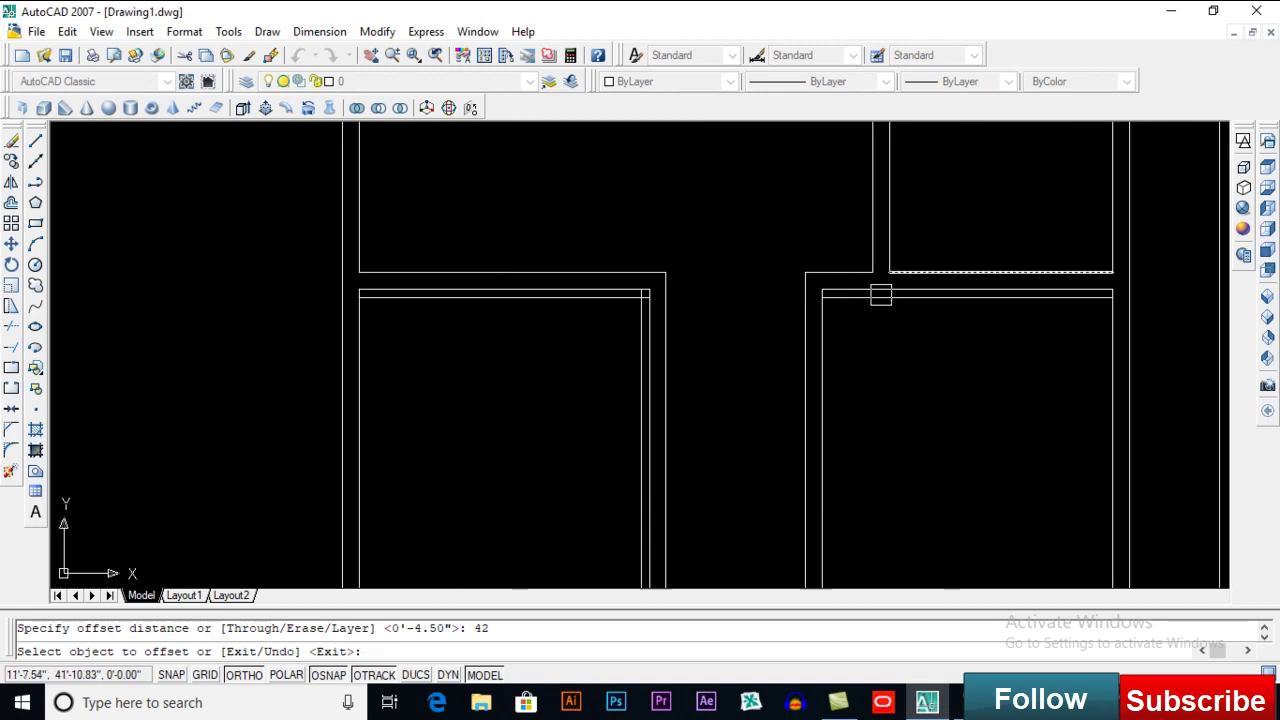
{"action": "left_click", "coordinate": [869, 300]}
{"action": "left_click", "coordinate": [609, 340]}
{"action": "left_click", "coordinate": [633, 416]}
Step: Offset the vertical jamb lines in the two upper rooms 42" further into the rooms
{"action": "scroll", "coordinate": [620, 260], "scroll_direction": "down", "scroll_amount": 2}
{"action": "scroll", "coordinate": [623, 257], "scroll_direction": "up", "scroll_amount": 2}
{"action": "left_click", "coordinate": [840, 301]}
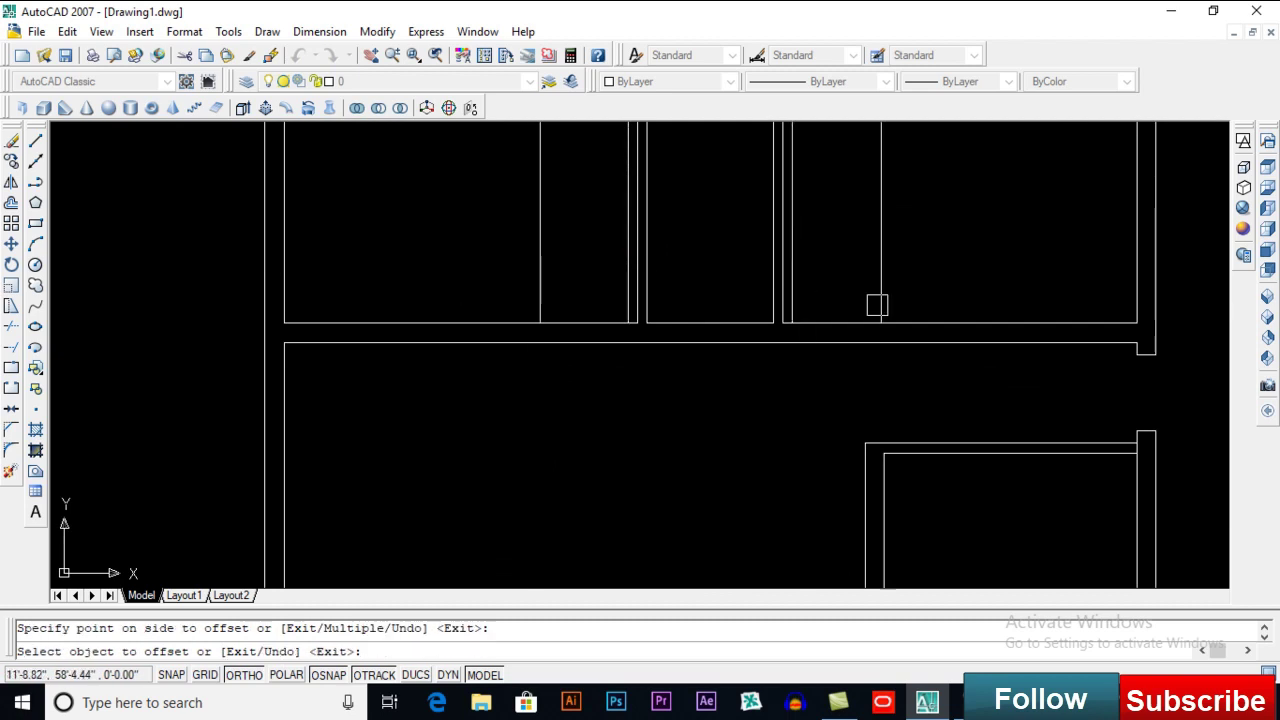
Step: Extend the vertical jamb lines of both upper rooms across their bottom wall to its lower face
{"action": "key", "text": "Return"}
{"action": "type", "text": "ex"}
{"action": "key", "text": "Return"}
{"action": "key", "text": "Return"}
{"action": "left_click", "coordinate": [542, 312]}
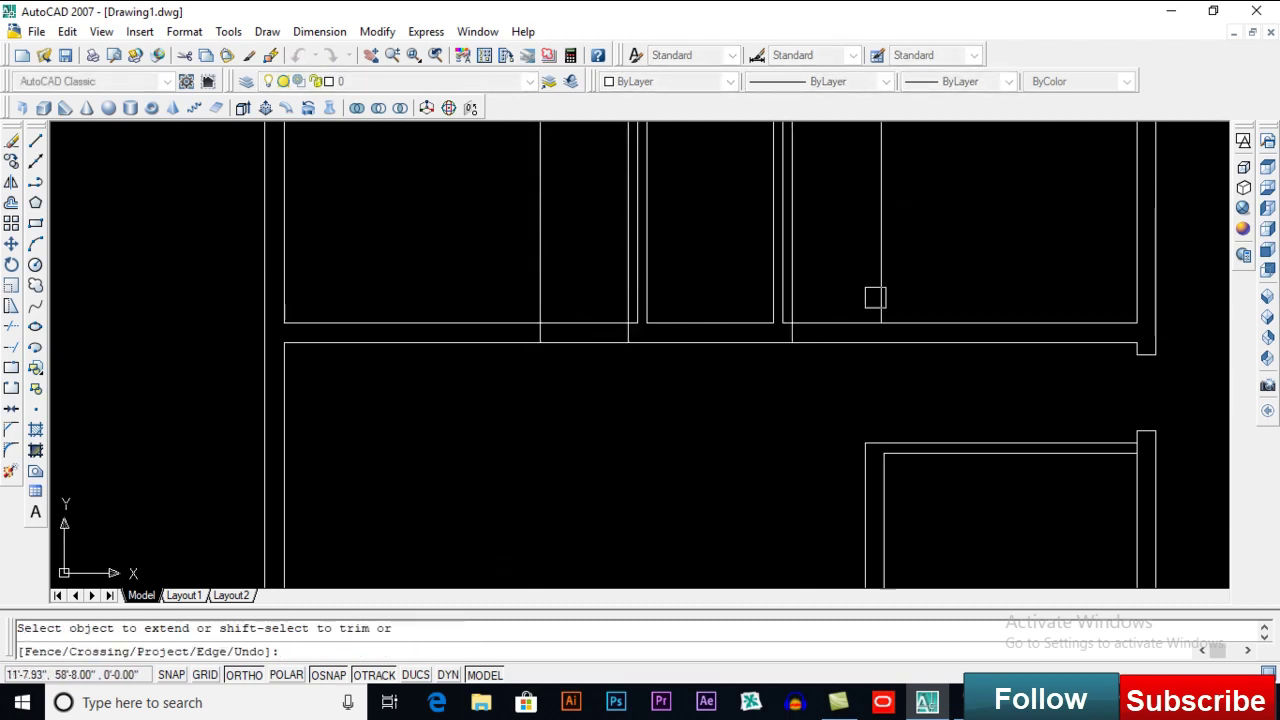
{"action": "key", "text": "Return"}
Step: Trim the bottom wall and excess jamb lines to open a doorway in each of the two upper rooms
{"action": "type", "text": "tr"}
{"action": "key", "text": "Return"}
{"action": "key", "text": "Return"}
{"action": "left_click", "coordinate": [578, 342]}
{"action": "left_click", "coordinate": [578, 322]}
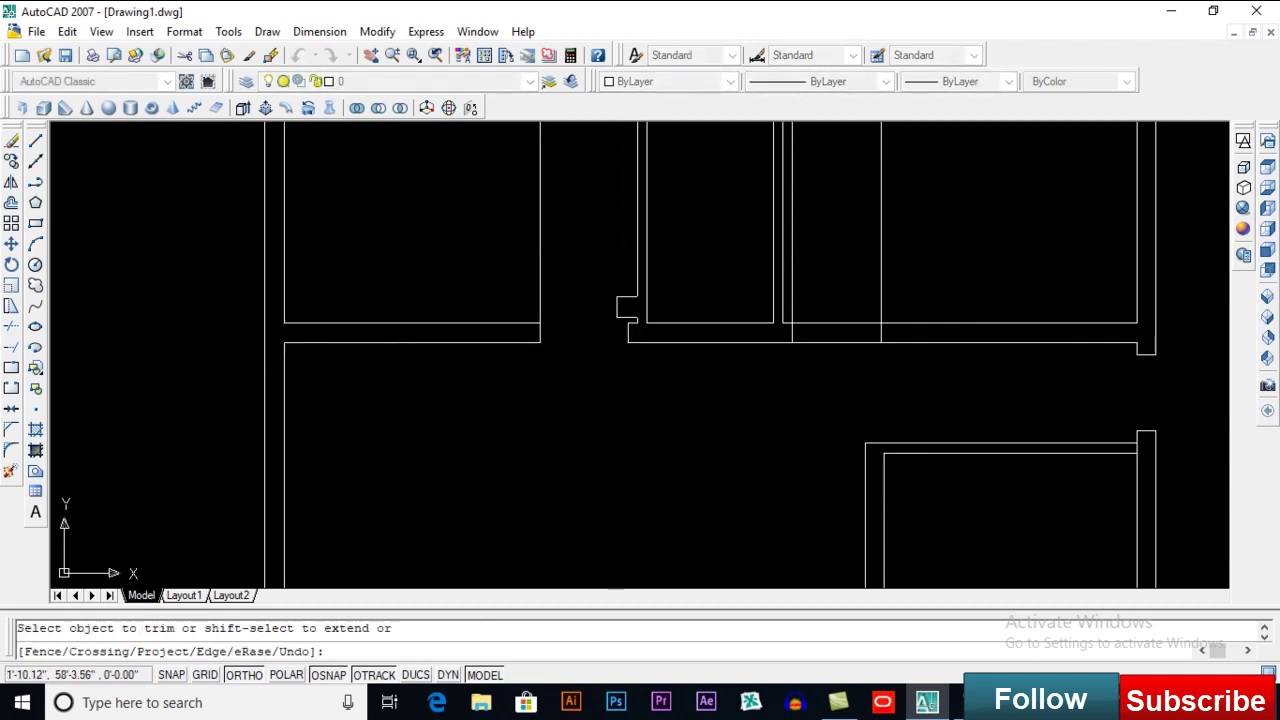
{"action": "left_click", "coordinate": [819, 318]}
{"action": "left_click", "coordinate": [838, 346]}
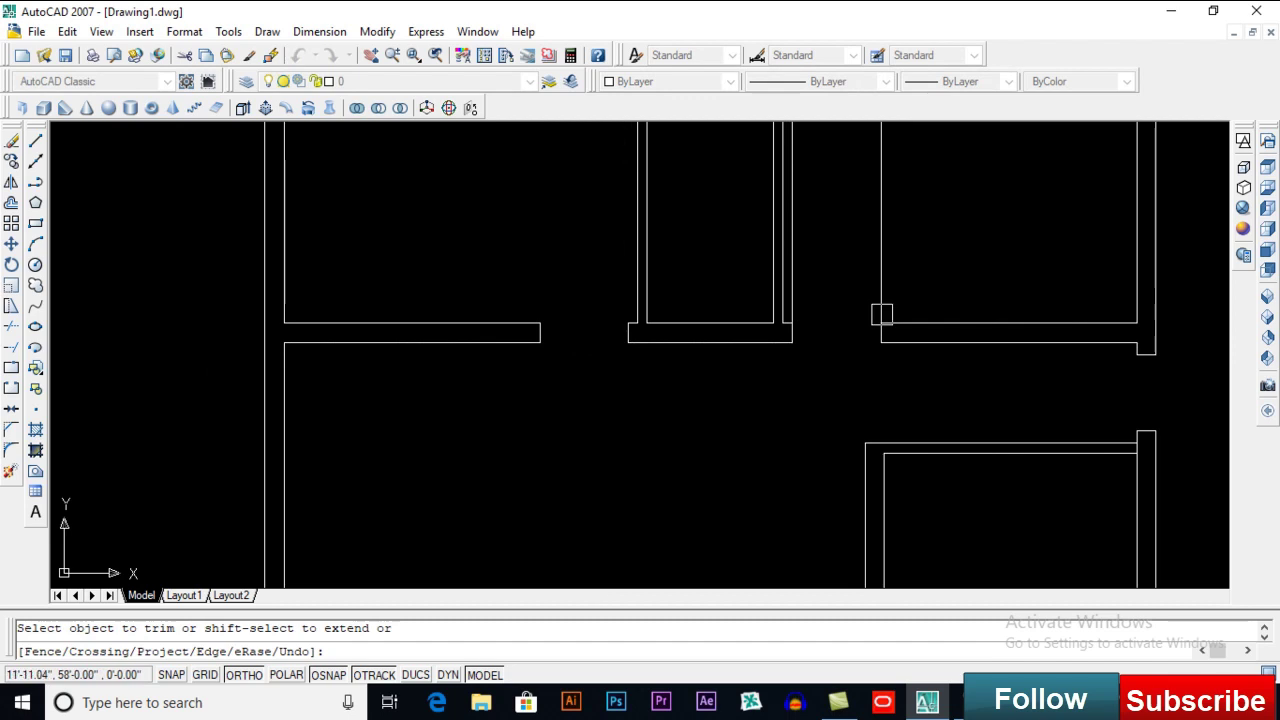
{"action": "scroll", "coordinate": [800, 301], "scroll_direction": "down", "scroll_amount": 3}
{"action": "key", "text": "Return"}
Step: Extend the lower left room's two horizontal jamb lines across its right wall to the passage face
{"action": "middle_click_drag", "start_coordinate": [815, 440], "coordinate": [819, 332]}
{"action": "scroll", "coordinate": [694, 350], "scroll_direction": "up", "scroll_amount": 5}
{"action": "type", "text": "ex"}
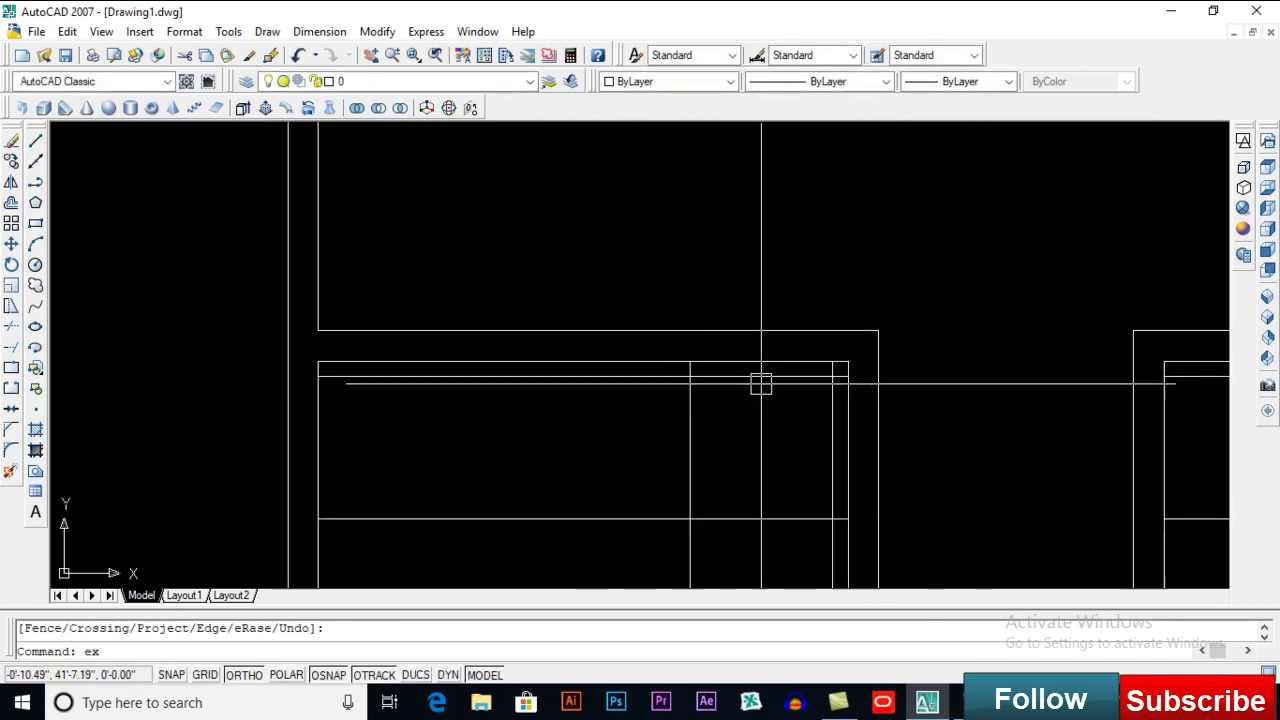
{"action": "key", "text": "Return"}
{"action": "left_click", "coordinate": [791, 376]}
{"action": "key", "text": "Return"}
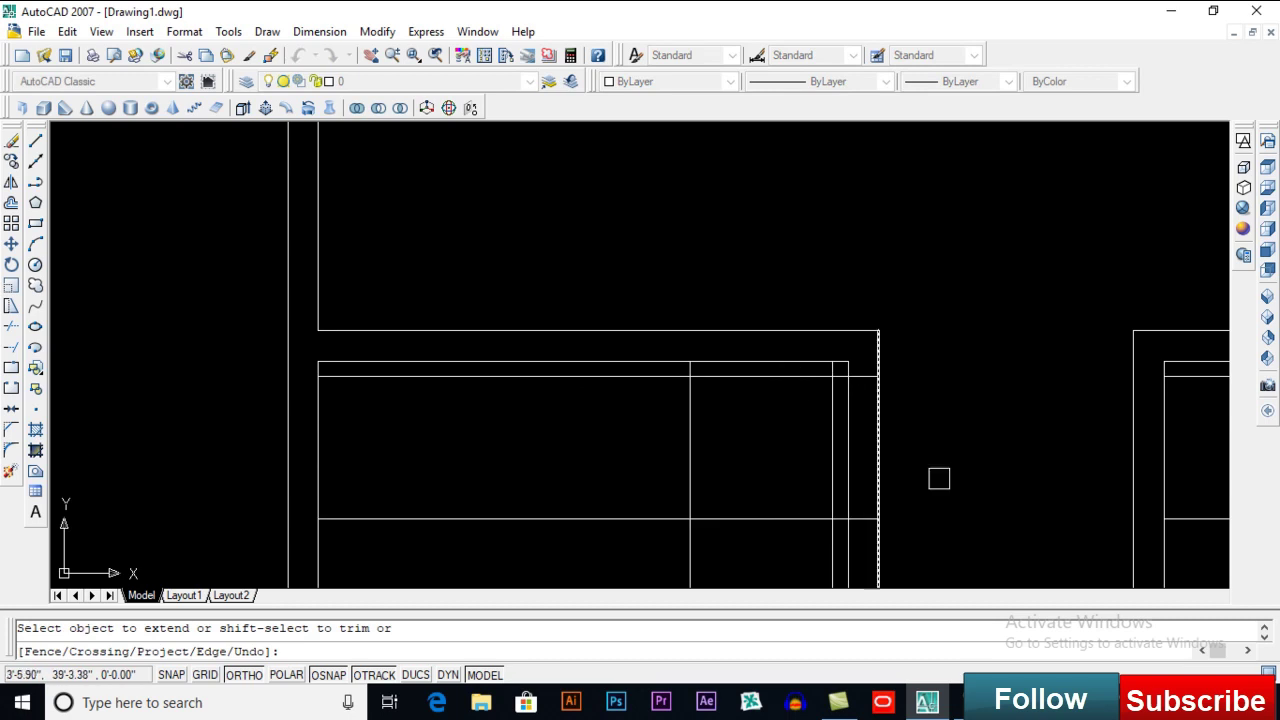
{"action": "key", "text": "Return"}
Step: Trim the lower left room's right wall between the jamb lines to open the passage doorway
{"action": "type", "text": "tr"}
{"action": "key", "text": "Return"}
{"action": "key", "text": "Return"}
{"action": "left_click", "coordinate": [945, 410]}
{"action": "left_click", "coordinate": [588, 448]}
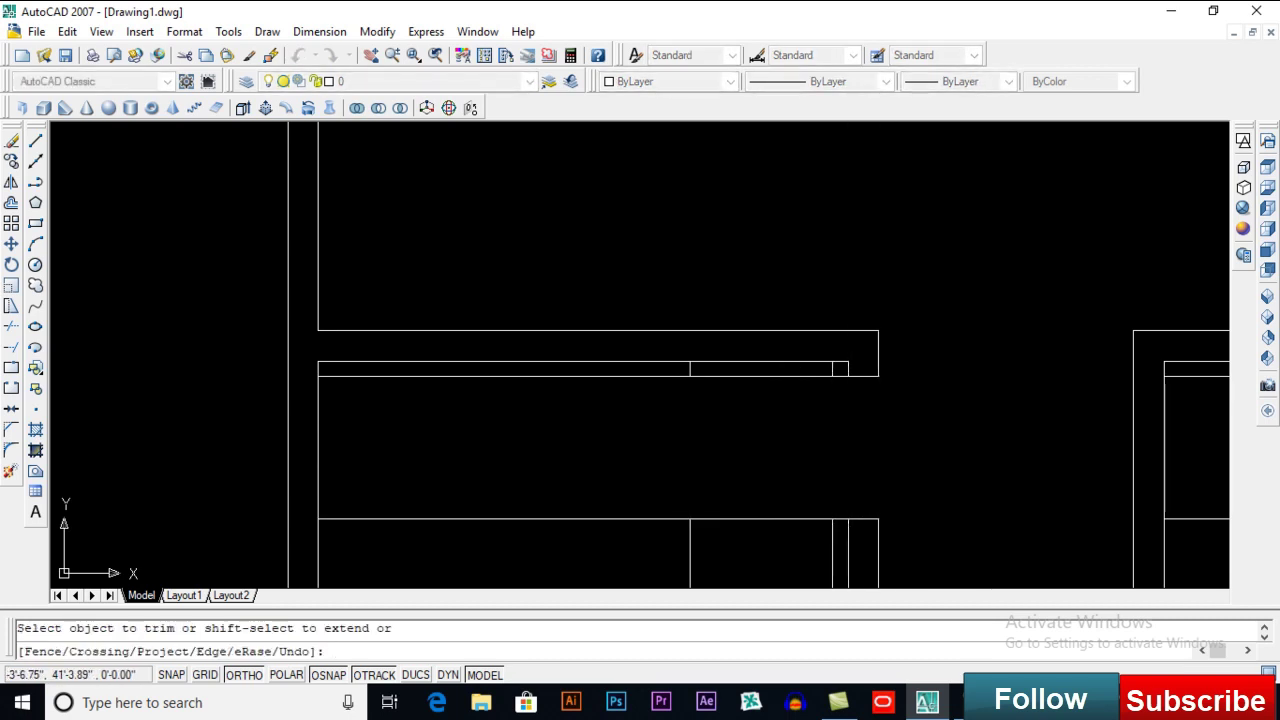
{"action": "middle_click_drag", "start_coordinate": [786, 499], "coordinate": [688, 247]}
{"action": "scroll", "coordinate": [688, 245], "scroll_direction": "down", "scroll_amount": 2}
{"action": "scroll", "coordinate": [734, 484], "scroll_direction": "up", "scroll_amount": 3}
{"action": "middle_click_drag", "start_coordinate": [666, 510], "coordinate": [703, 391]}
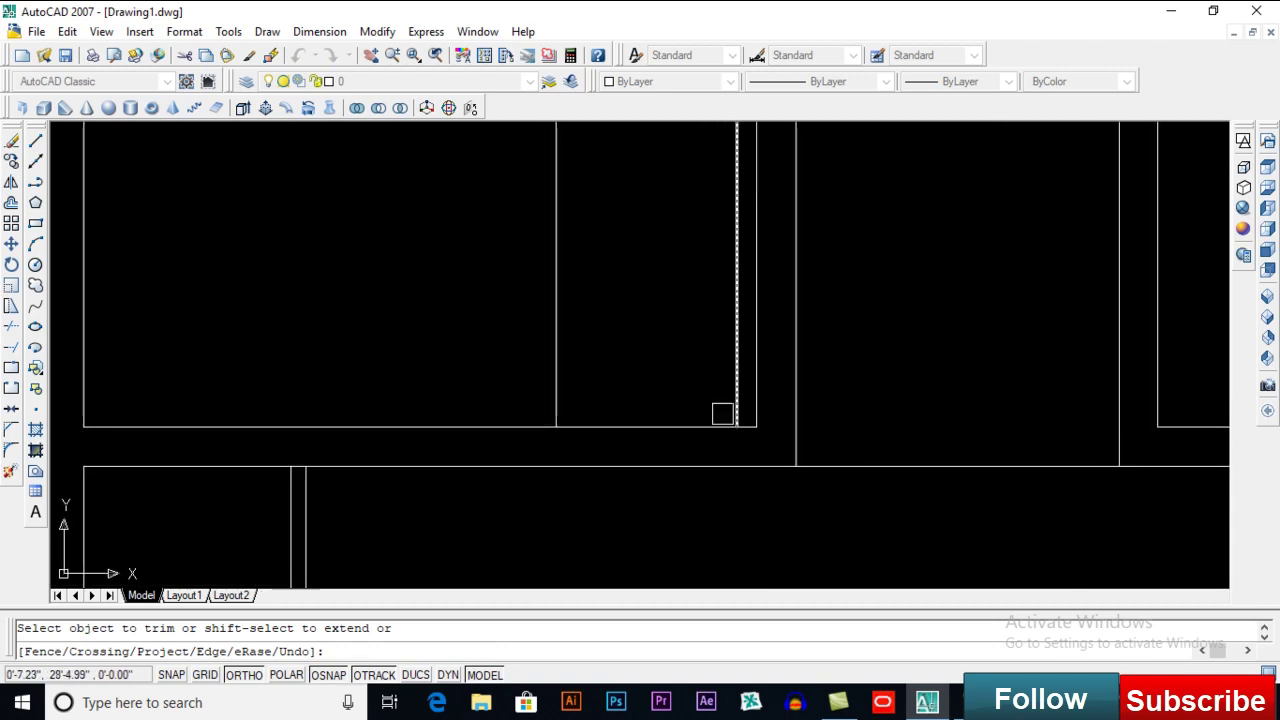
{"action": "key", "text": "Escape"}
Step: Extend the lower left room's two vertical jamb lines across its bottom wall to the outer face
{"action": "type", "text": "ex"}
{"action": "key", "text": "Return"}
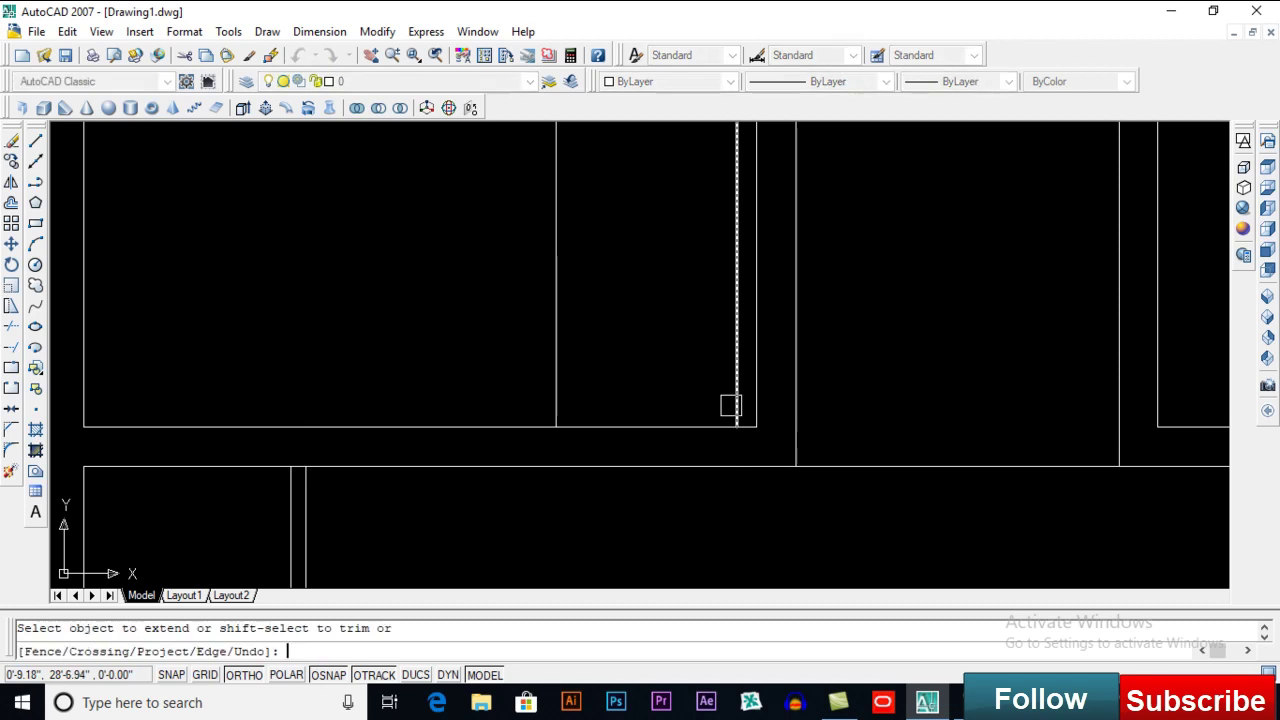
{"action": "left_click", "coordinate": [561, 393]}
{"action": "key", "text": "Return"}
Step: Trim the lower left room's bottom wall between the jamb lines and remove the excess vertical lines inside the room
{"action": "type", "text": "tr"}
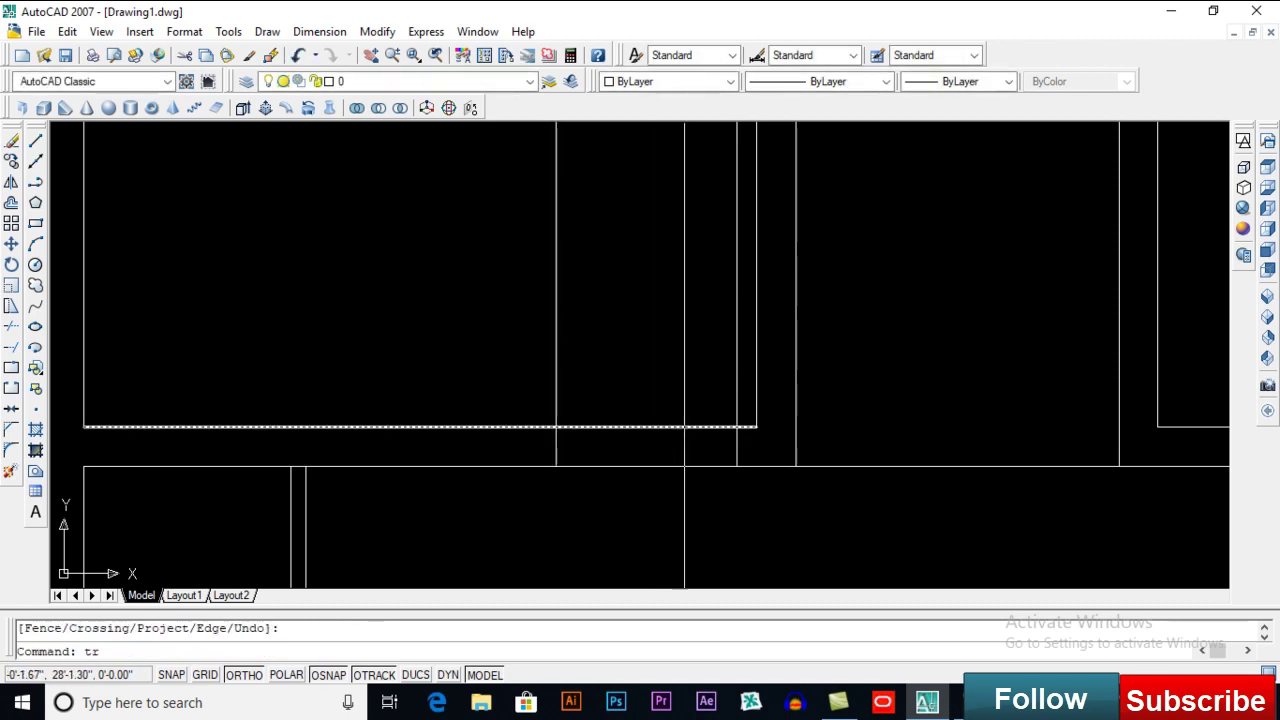
{"action": "key", "text": "Return"}
{"action": "key", "text": "Return"}
{"action": "left_click", "coordinate": [686, 430]}
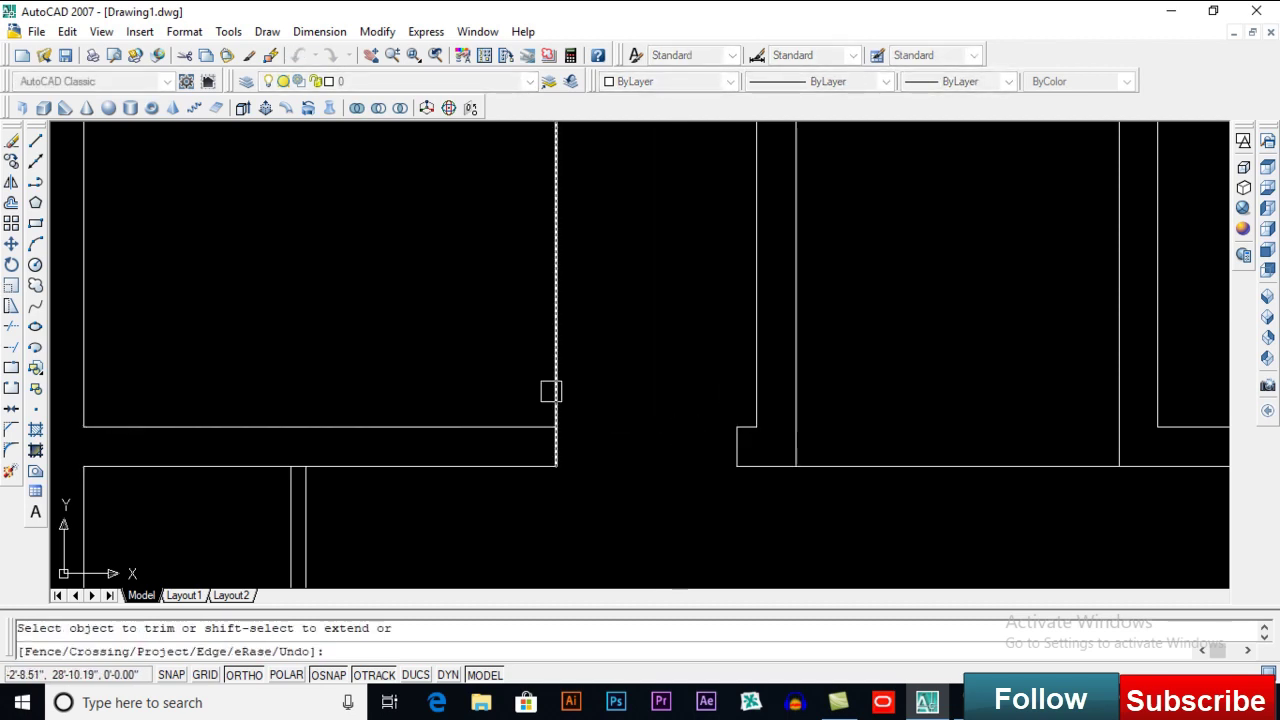
{"action": "left_click", "coordinate": [557, 396]}
{"action": "scroll", "coordinate": [641, 457], "scroll_direction": "down", "scroll_amount": 6}
{"action": "key", "text": "Return"}
Step: Trim the leftover construction lines around the lower left room's passage doorway
{"action": "scroll", "coordinate": [641, 308], "scroll_direction": "up", "scroll_amount": 3}
{"action": "left_click", "coordinate": [642, 331]}
{"action": "key", "text": "Escape"}
{"action": "type", "text": "tr"}
{"action": "key", "text": "Return"}
{"action": "key", "text": "Return"}
{"action": "left_click", "coordinate": [662, 337]}
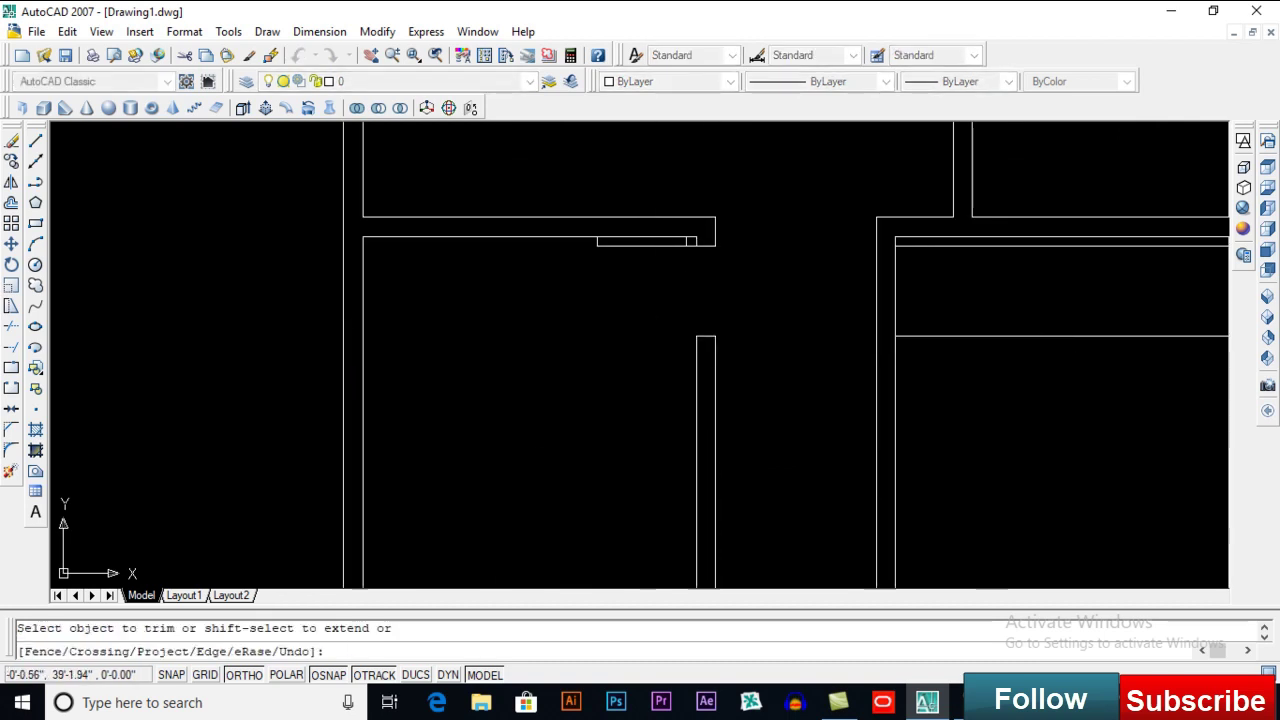
{"action": "scroll", "coordinate": [680, 250], "scroll_direction": "up", "scroll_amount": 5}
{"action": "left_click", "coordinate": [725, 229]}
{"action": "key", "text": "Return"}
Step: Erase the leftover line segments beneath the lower left room's top wall
{"action": "left_click", "coordinate": [736, 208]}
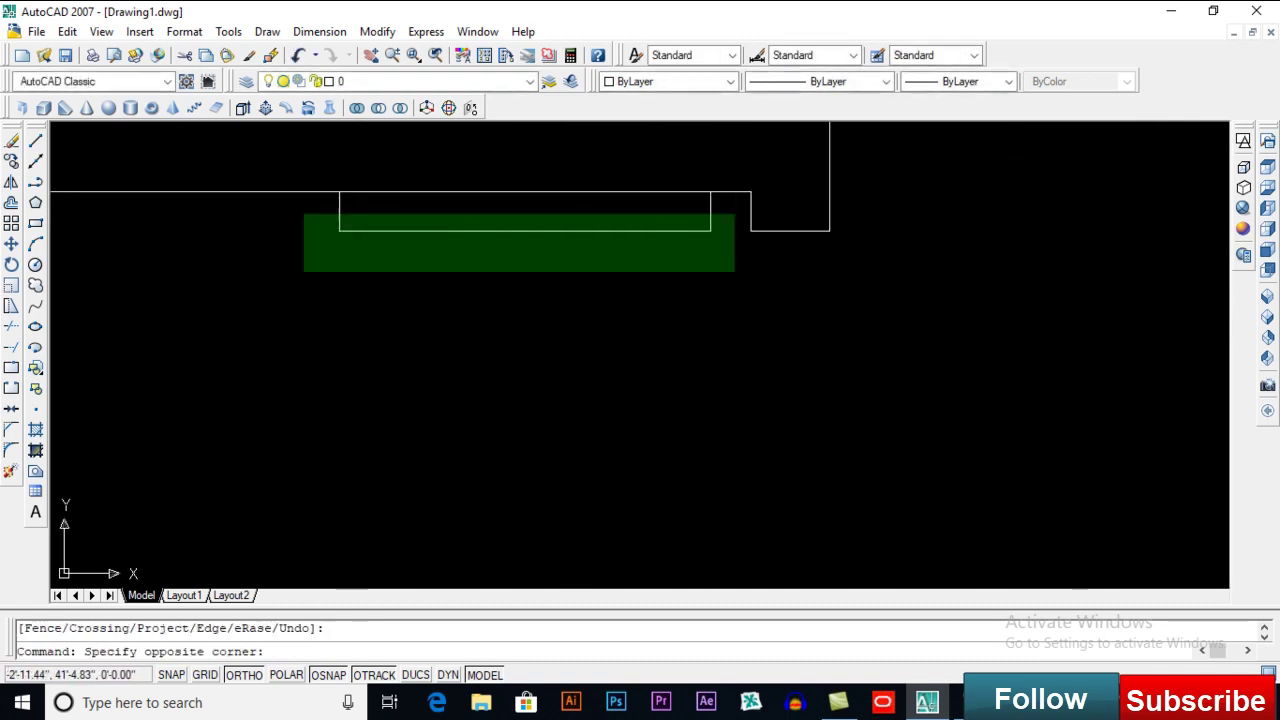
{"action": "left_click", "coordinate": [335, 283]}
{"action": "key", "text": "Delete"}
{"action": "scroll", "coordinate": [400, 287], "scroll_direction": "down", "scroll_amount": 2}
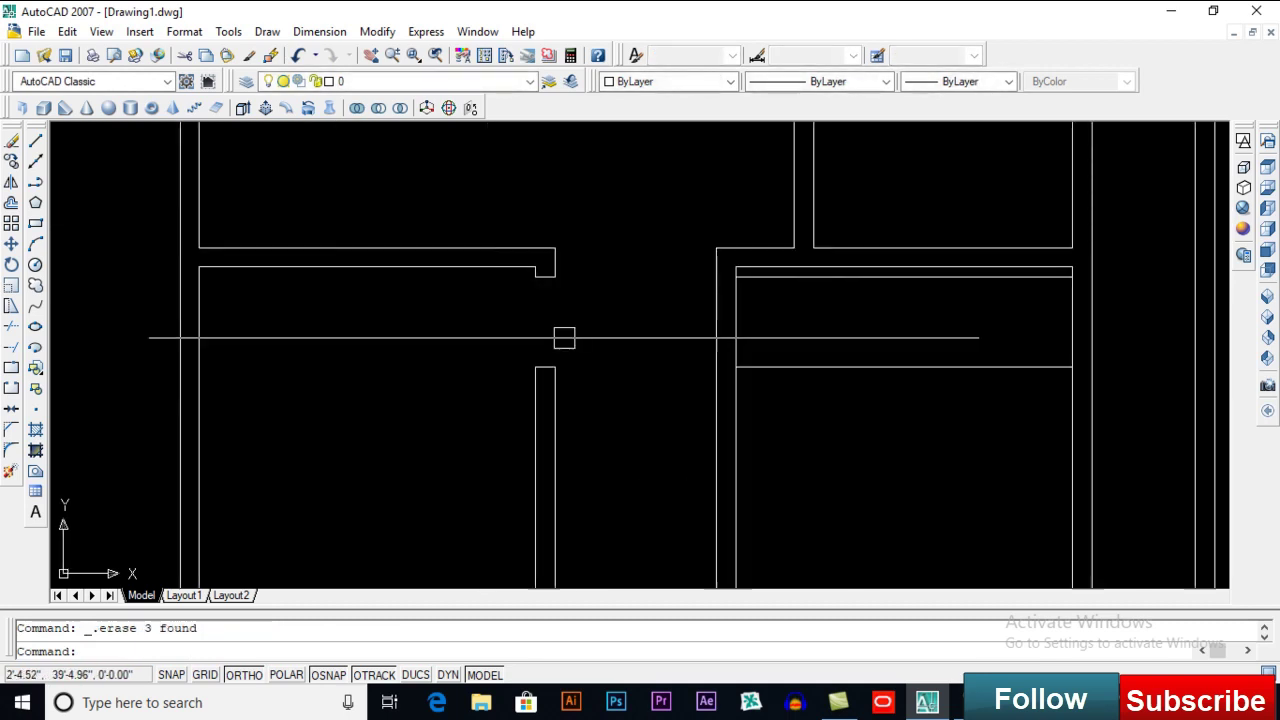
Step: Extend the lower right room's two horizontal jamb lines across its left wall to the passage face
{"action": "type", "text": "ex"}
{"action": "key", "text": "Return"}
{"action": "key", "text": "Return"}
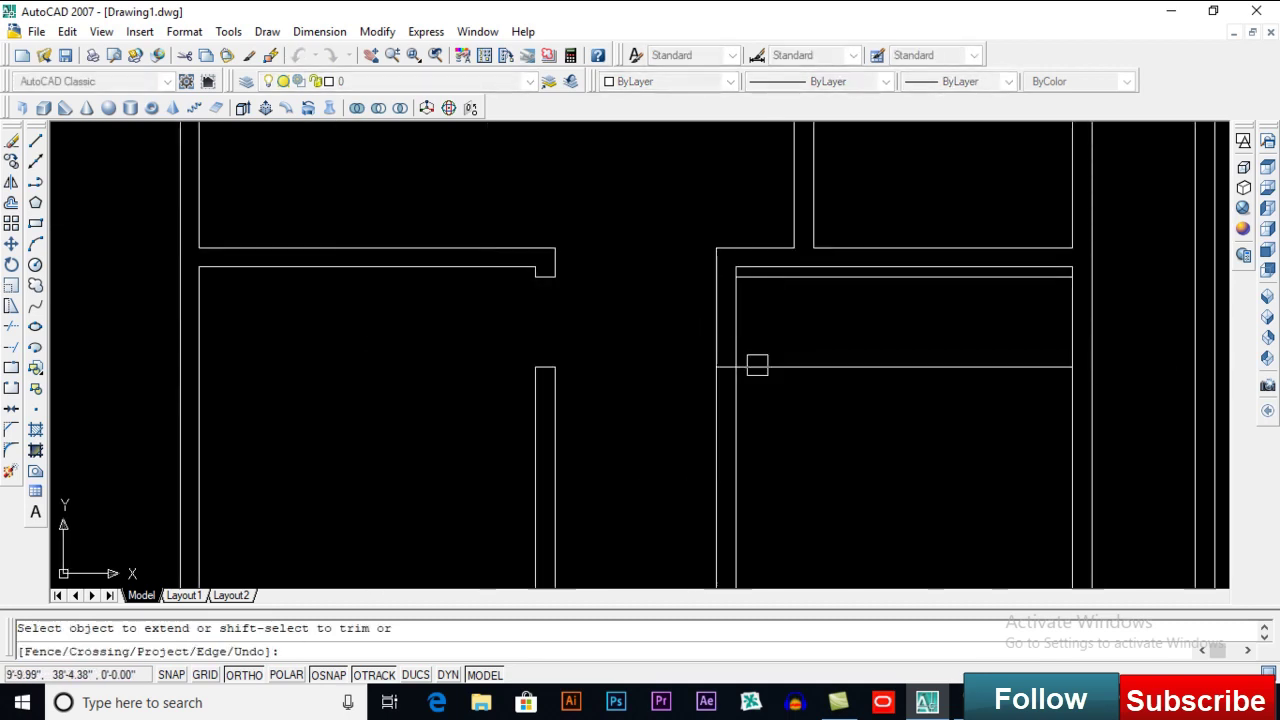
{"action": "key", "text": "Return"}
Step: Trim the lower right room's left wall and excess jamb lines to open its passage doorway
{"action": "type", "text": "tr"}
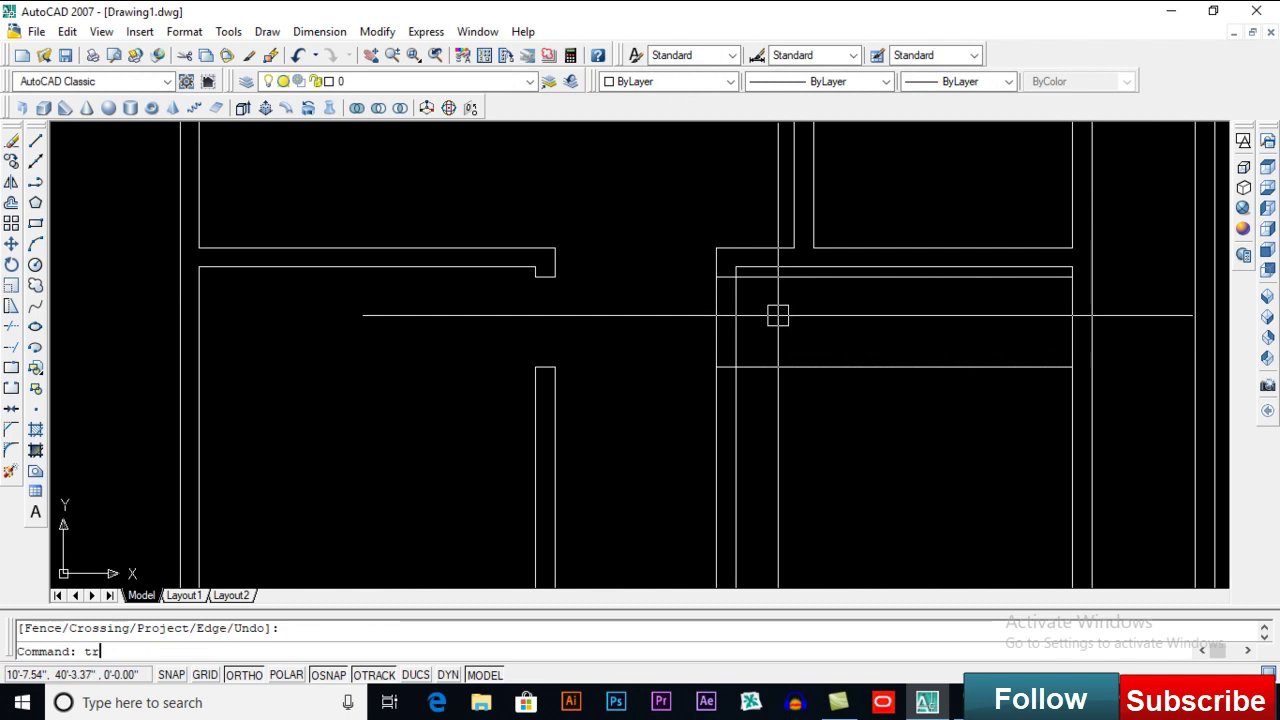
{"action": "key", "text": "Return"}
{"action": "key", "text": "Return"}
{"action": "left_click", "coordinate": [766, 367]}
{"action": "left_click", "coordinate": [769, 316]}
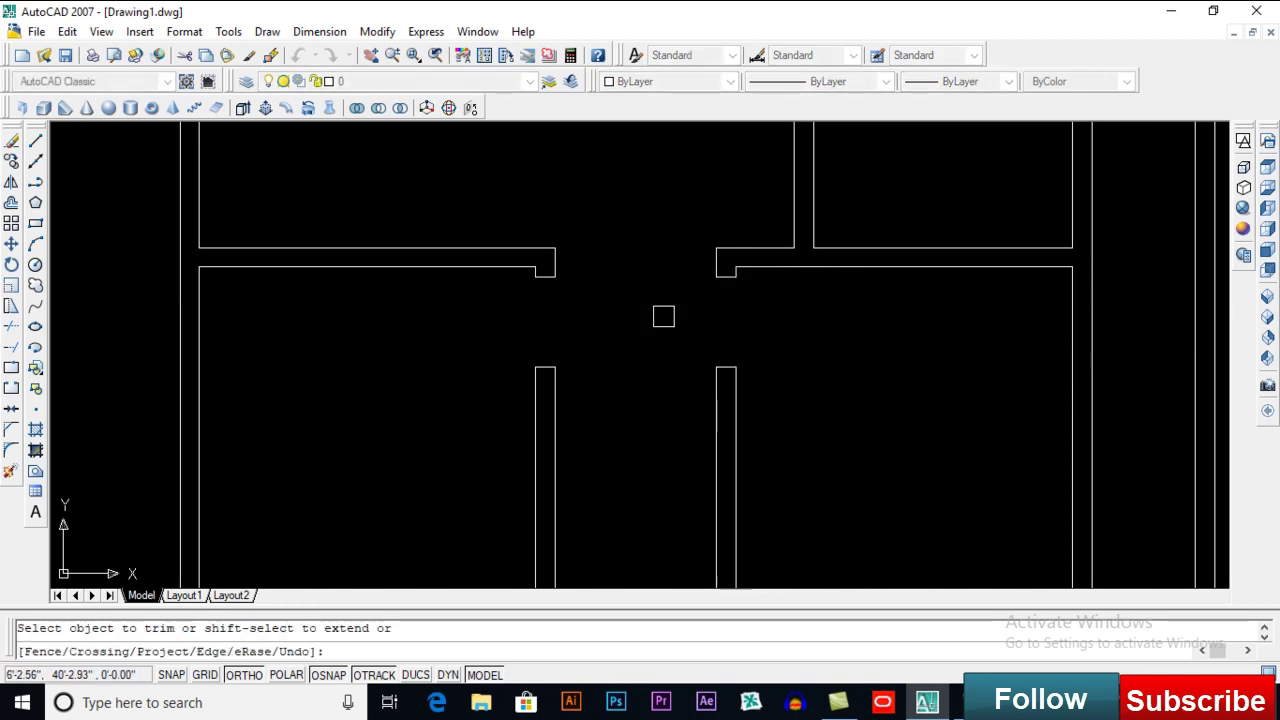
{"action": "left_click", "coordinate": [663, 301]}
{"action": "key", "text": "Return"}
{"action": "scroll", "coordinate": [814, 290], "scroll_direction": "down", "scroll_amount": 2}
{"action": "middle_click_drag", "start_coordinate": [809, 307], "coordinate": [789, 274]}
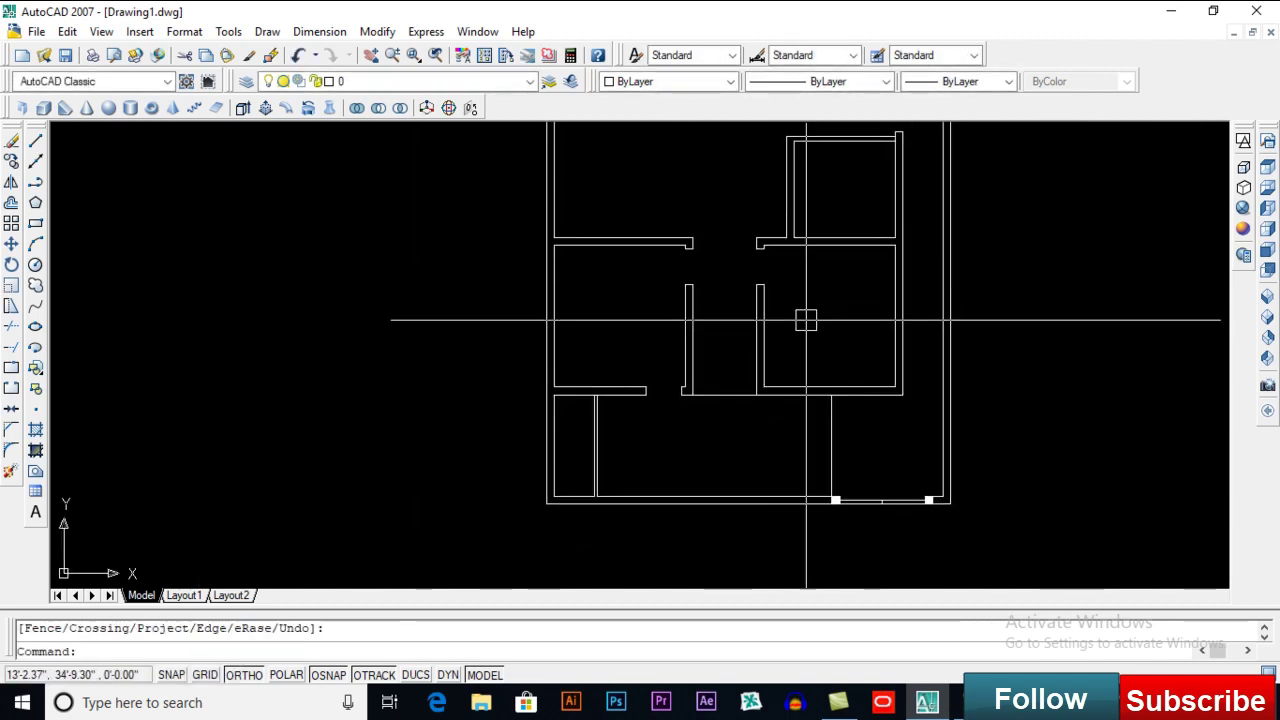
Step: Draw a vertical line about 2'-7" long downward from the midpoint of the upper left room's bottom wall
{"action": "middle_click_drag", "start_coordinate": [791, 336], "coordinate": [757, 347]}
{"action": "middle_click_drag", "start_coordinate": [697, 251], "coordinate": [724, 403]}
{"action": "scroll", "coordinate": [724, 404], "scroll_direction": "up", "scroll_amount": 4}
{"action": "type", "text": "l"}
{"action": "key", "text": "Return"}
{"action": "left_click", "coordinate": [615, 290]}
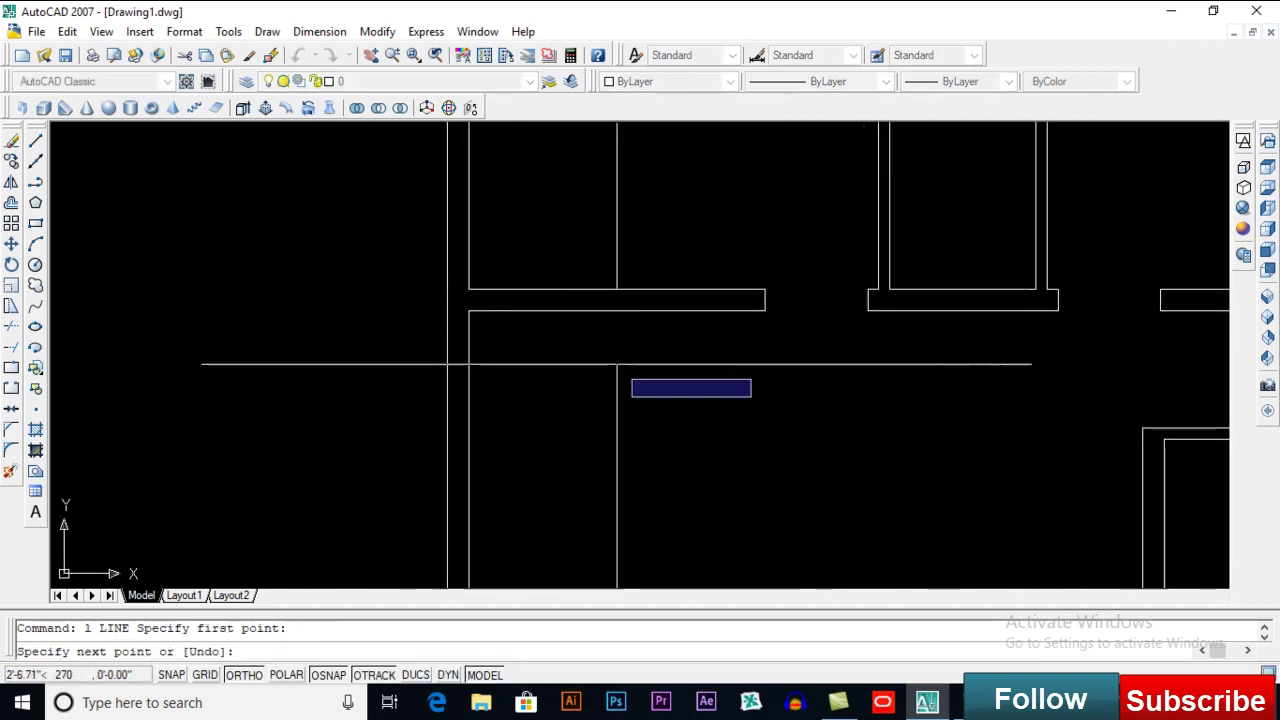
{"action": "left_click", "coordinate": [617, 364]}
{"action": "key", "text": "Return"}
Step: Offset the vertical midpoint line 3' to each side and erase the original line
{"action": "type", "text": "o"}
{"action": "key", "text": "Return"}
{"action": "type", "text": "3'"}
{"action": "key", "text": "Return"}
{"action": "left_click", "coordinate": [617, 340]}
{"action": "left_click", "coordinate": [538, 357]}
{"action": "key", "text": "Return"}
{"action": "left_click", "coordinate": [616, 338]}
{"action": "key", "text": "Delete"}
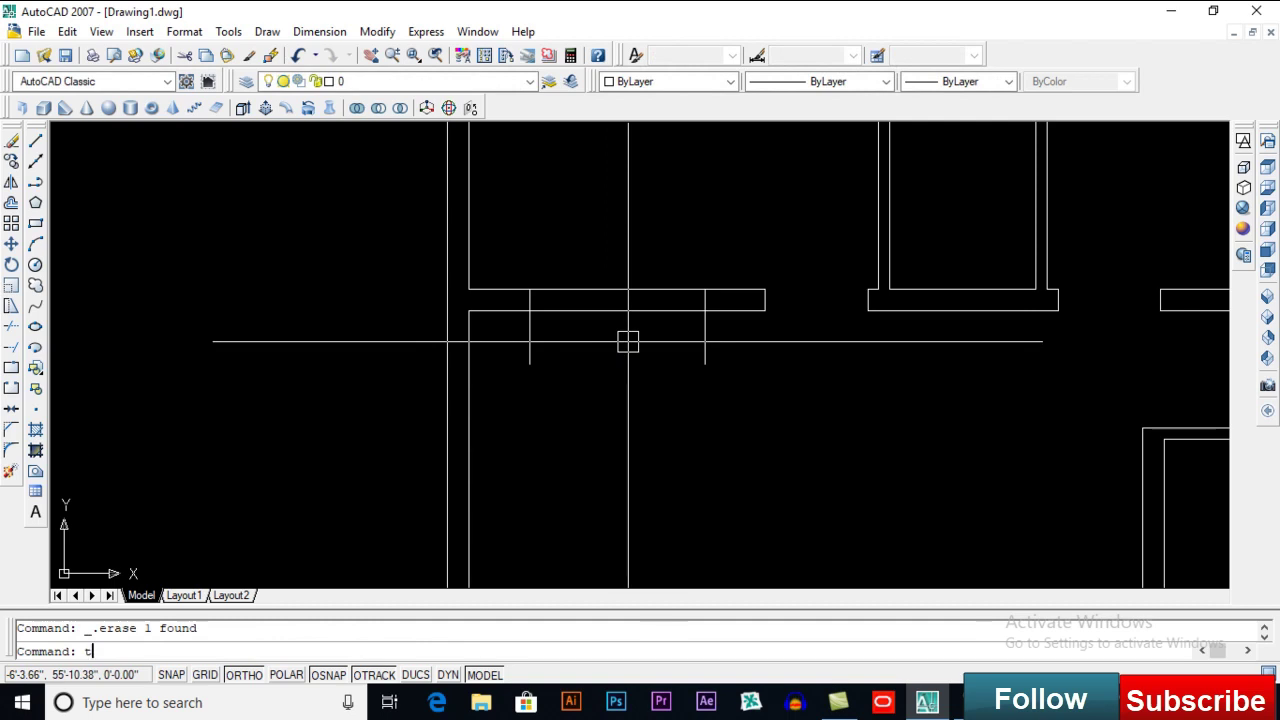
Step: Trim the upper left room's bottom wall between the offset lines and remove their projecting ends to form a window opening
{"action": "key", "text": "Return"}
{"action": "key", "text": "Return"}
{"action": "left_click", "coordinate": [741, 348]}
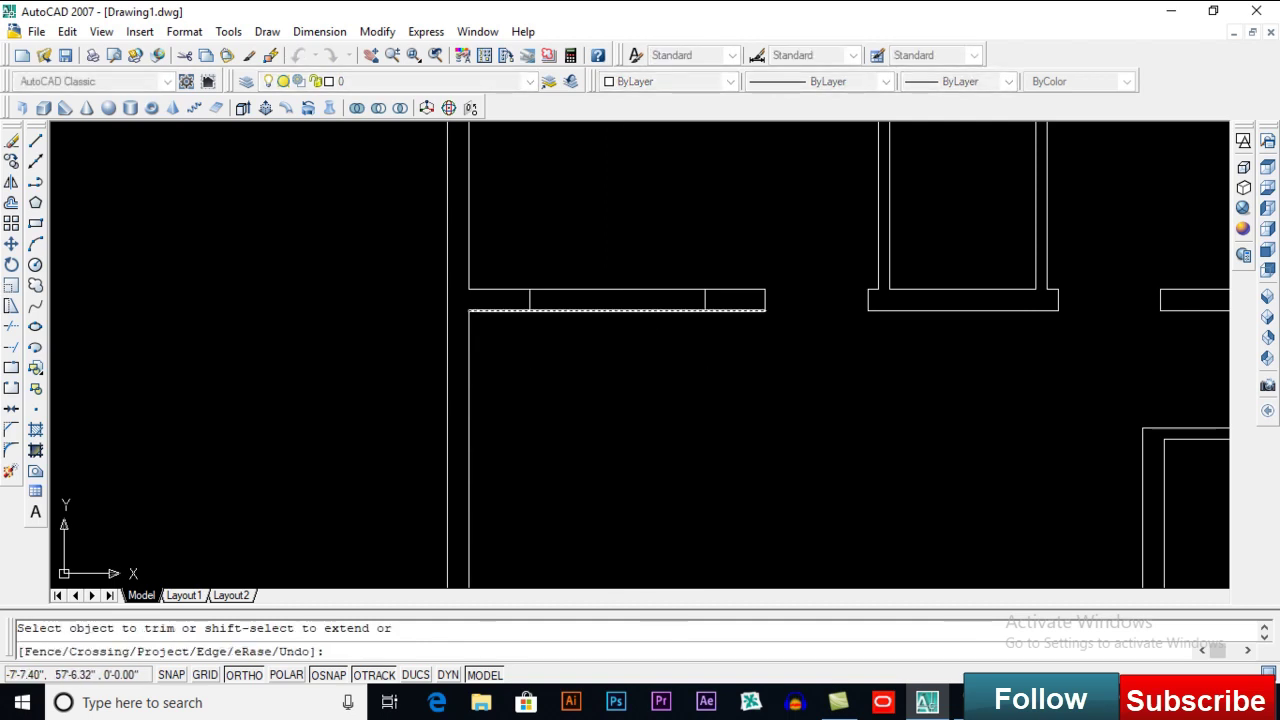
{"action": "key", "text": "Return"}
Step: Create a new multiline style named WINDOW based on STANDARD
{"action": "scroll", "coordinate": [614, 431], "scroll_direction": "up", "scroll_amount": 2}
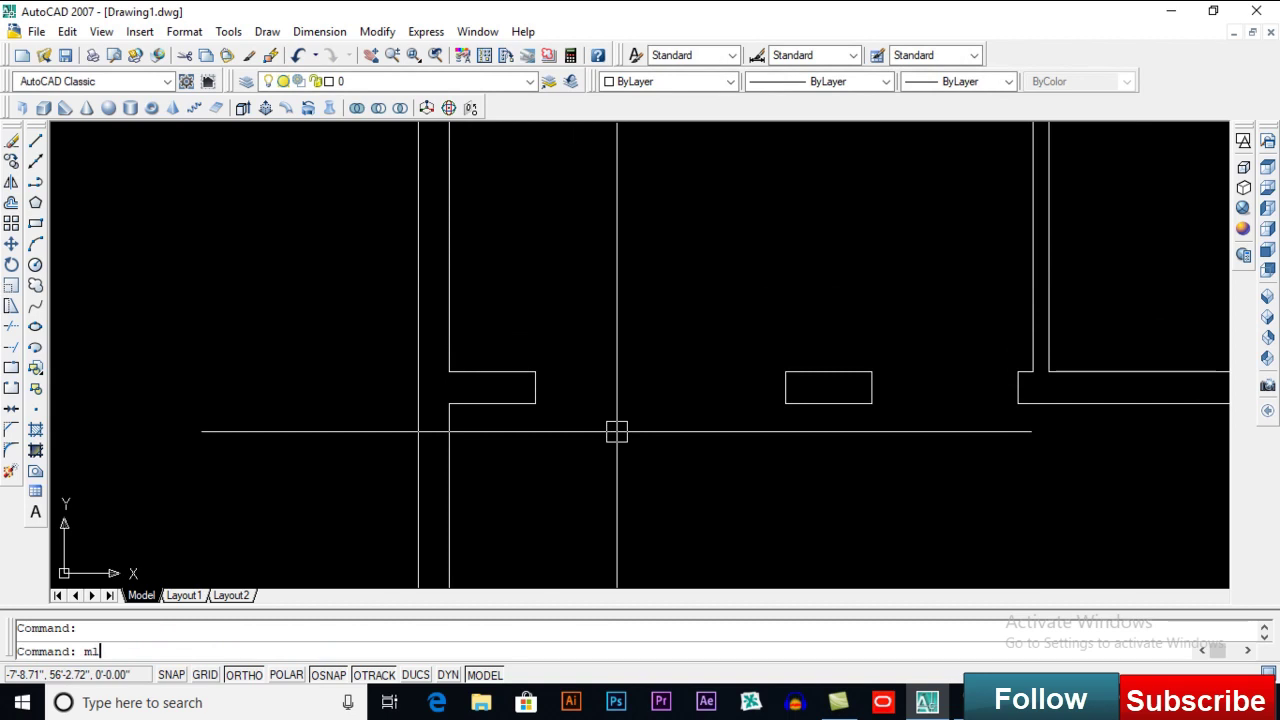
{"action": "type", "text": "mlstyle"}
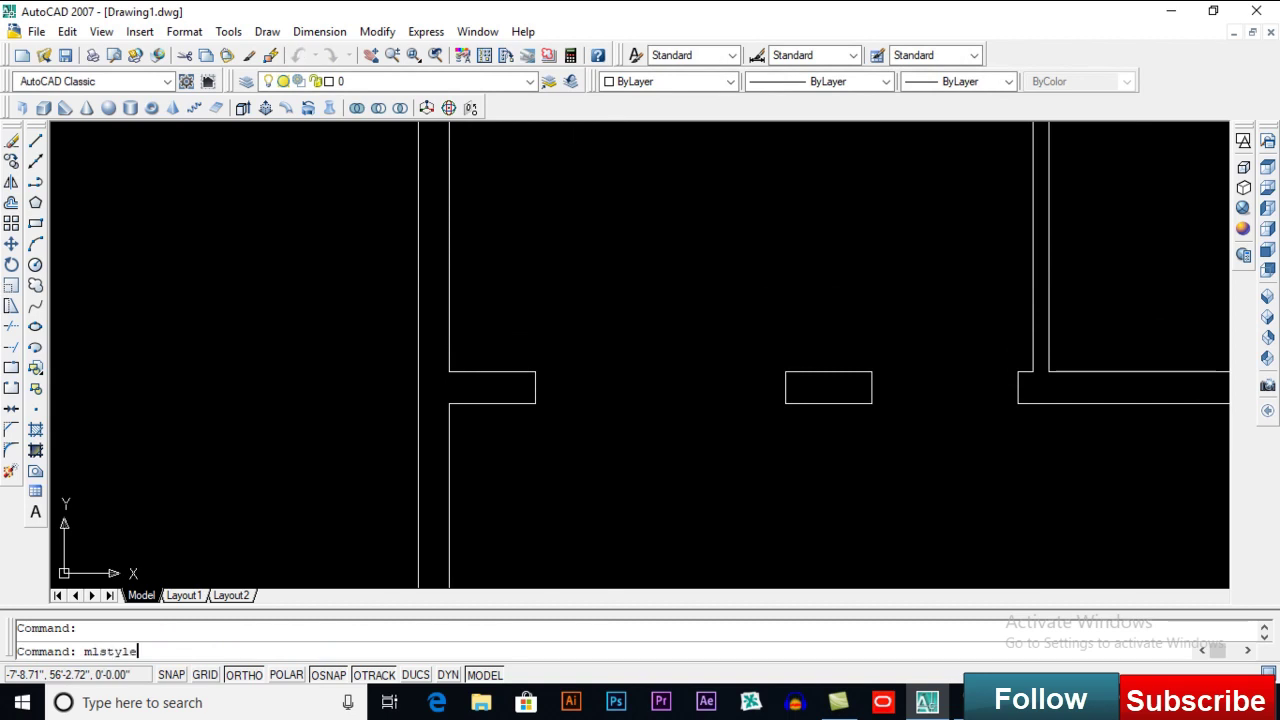
{"action": "key", "text": "Return"}
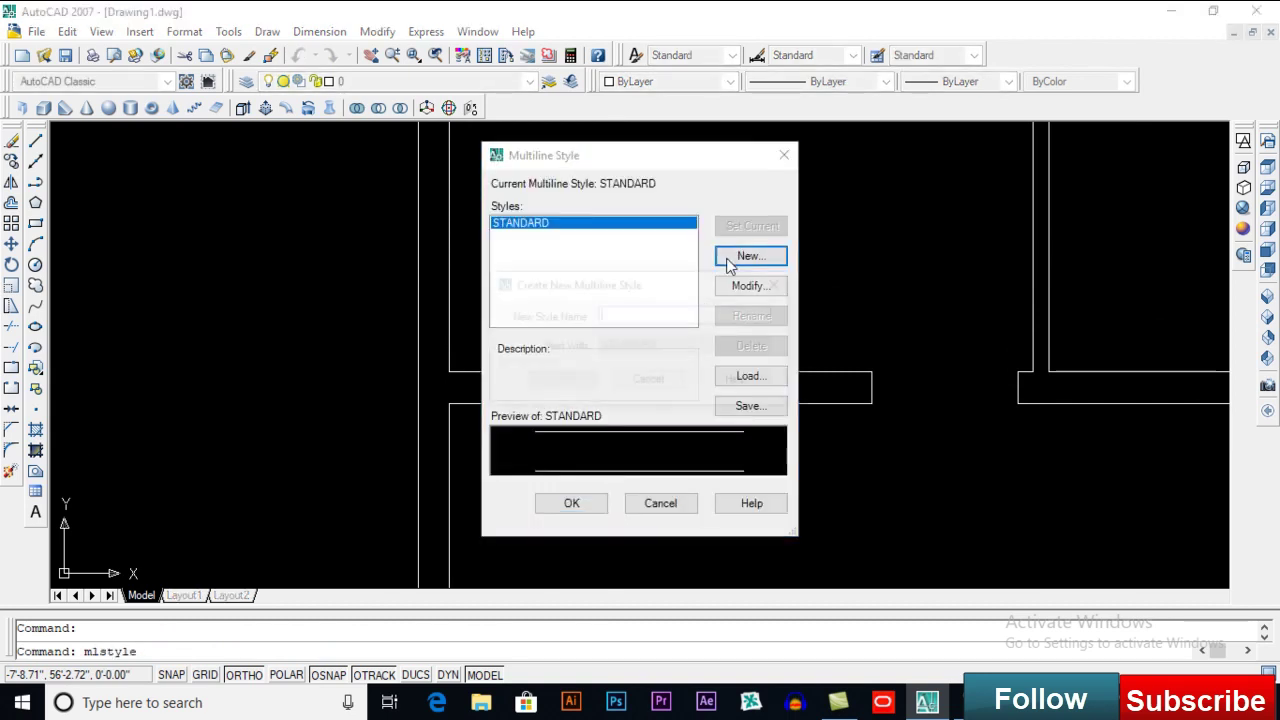
{"action": "left_click", "coordinate": [732, 260]}
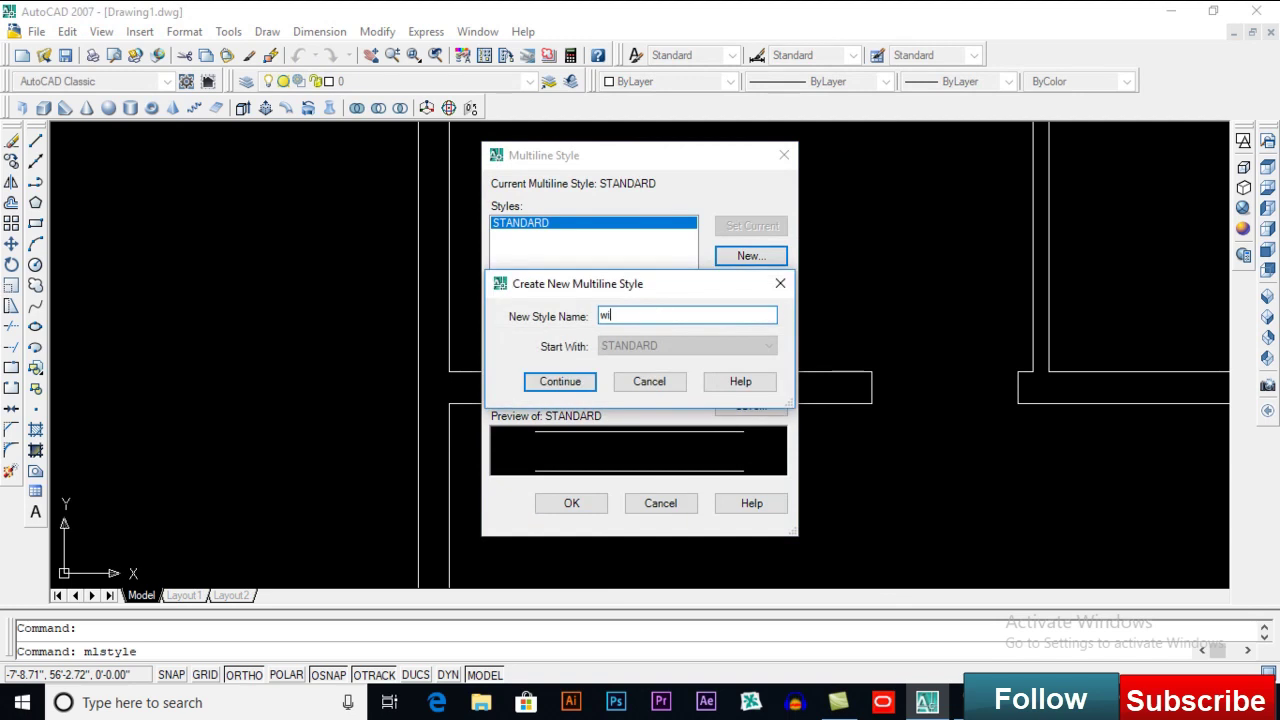
{"action": "key", "text": "Return"}
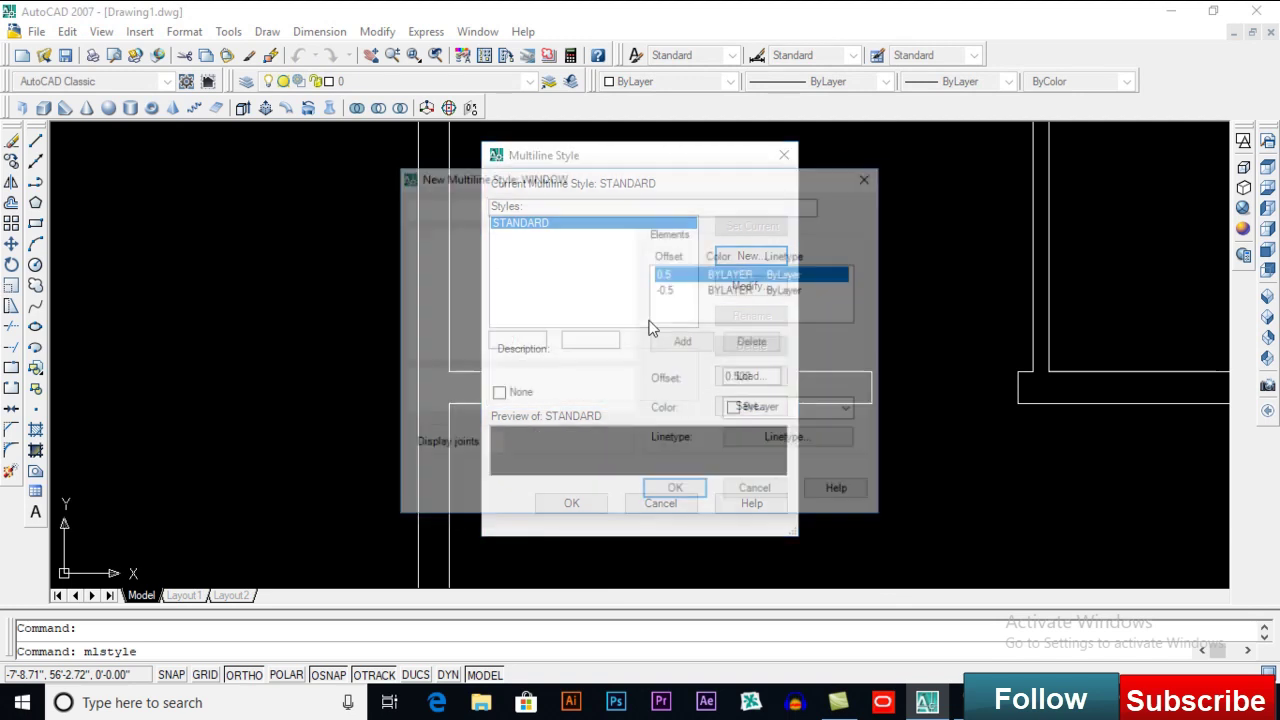
Step: Give the WINDOW style four line elements at offsets 9, 5.5, 3.5 and 0, and make it the current multiline style
{"action": "left_click", "coordinate": [755, 342]}
{"action": "left_click_drag", "start_coordinate": [777, 377], "coordinate": [687, 377]}
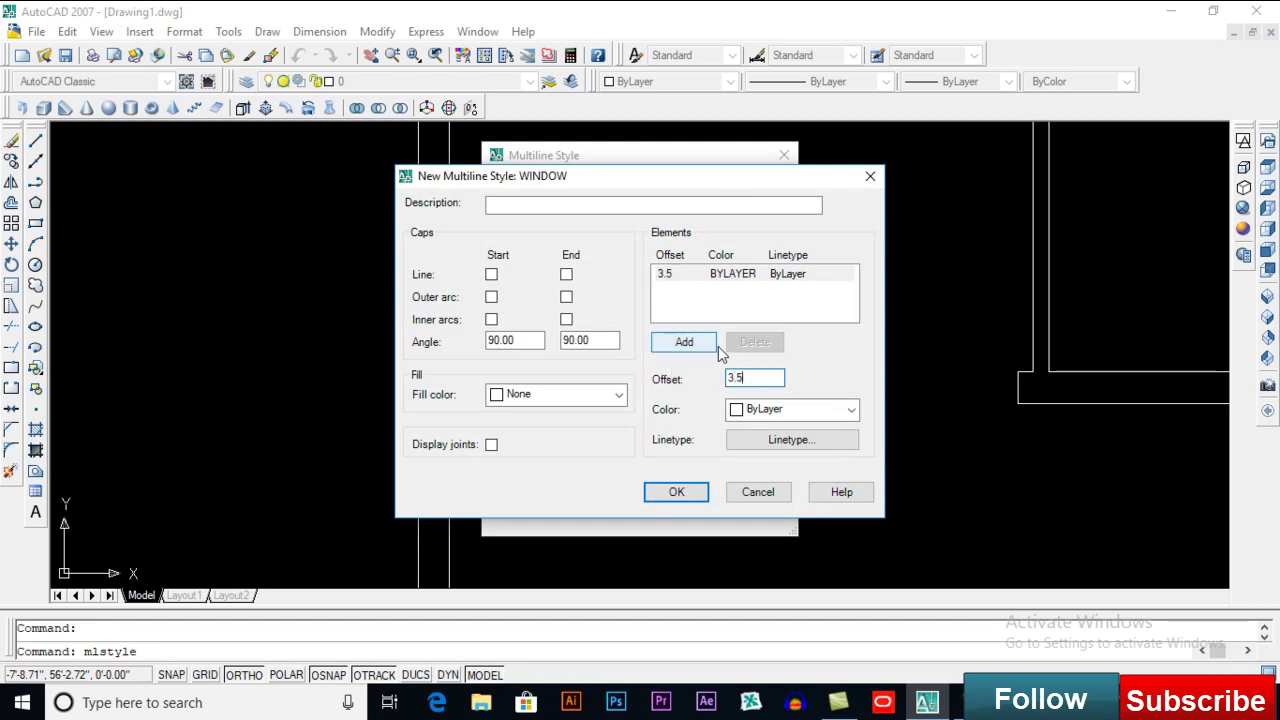
{"action": "left_click", "coordinate": [685, 343]}
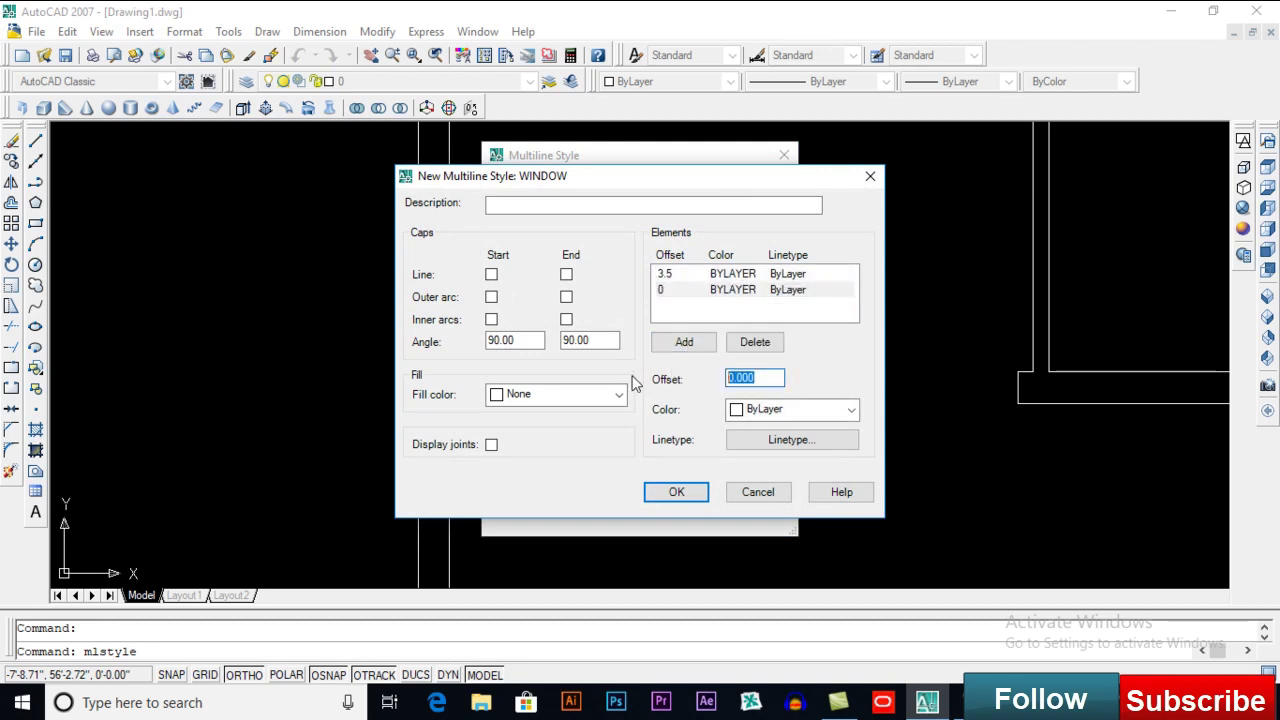
{"action": "left_click", "coordinate": [682, 342]}
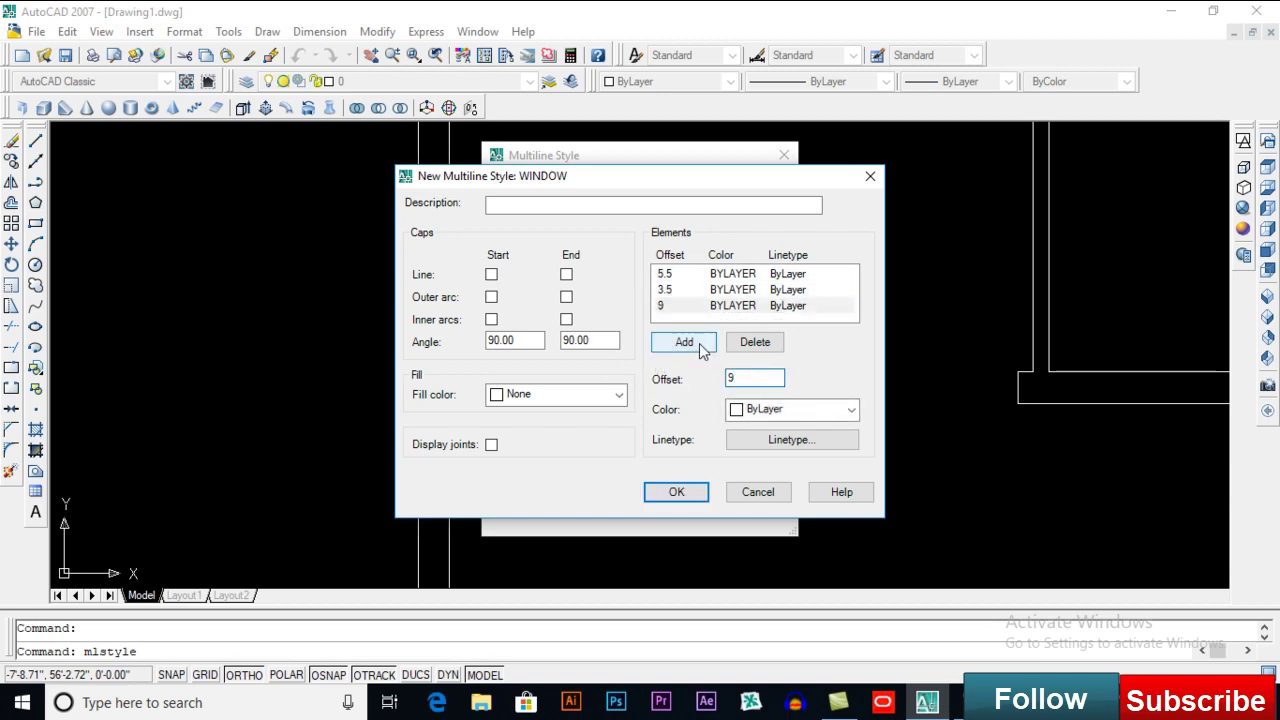
{"action": "left_click", "coordinate": [703, 346]}
{"action": "left_click", "coordinate": [674, 493]}
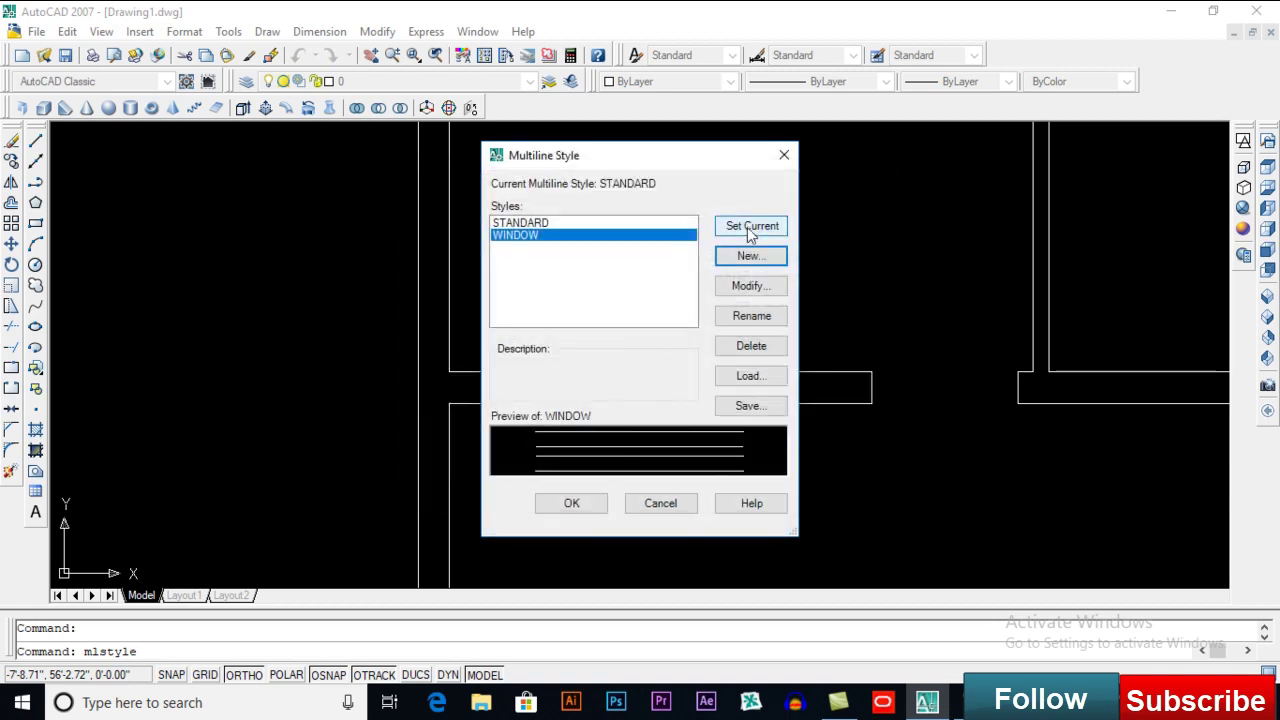
{"action": "left_click", "coordinate": [572, 503]}
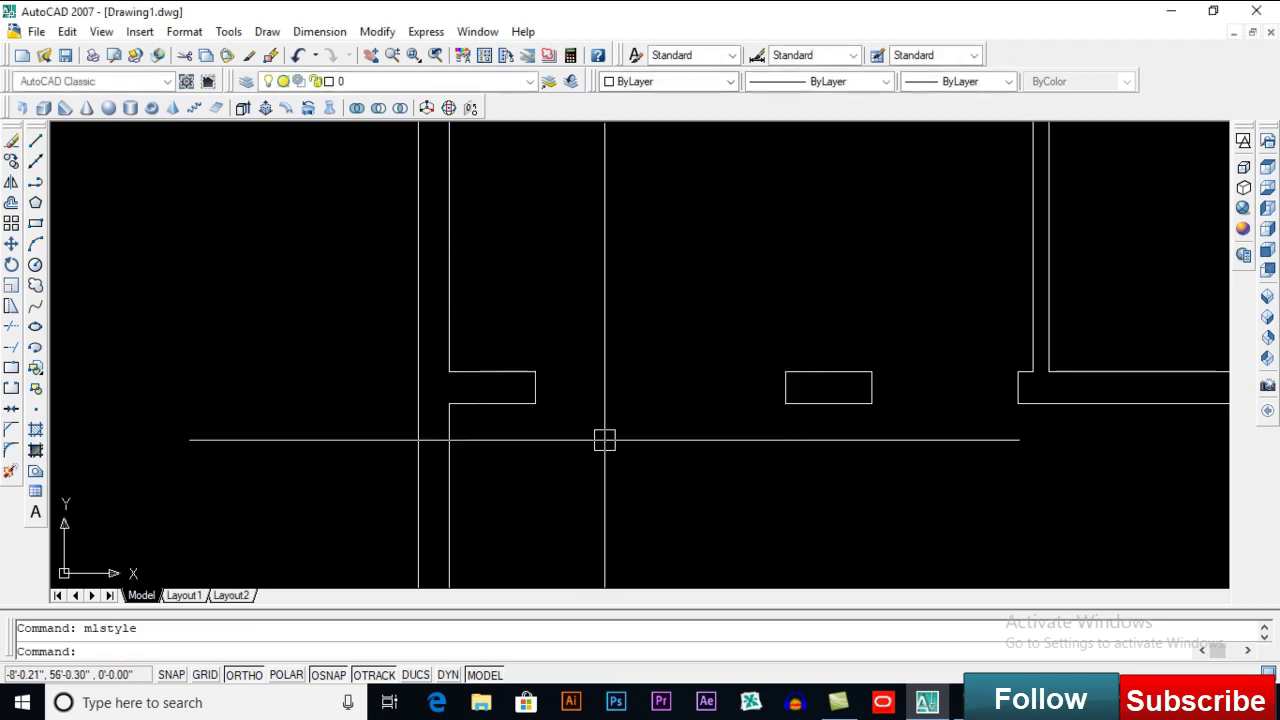
Step: Draw a WINDOW multiline across the opening in the upper left room's bottom wall
{"action": "type", "text": "ml"}
{"action": "key", "text": "Return"}
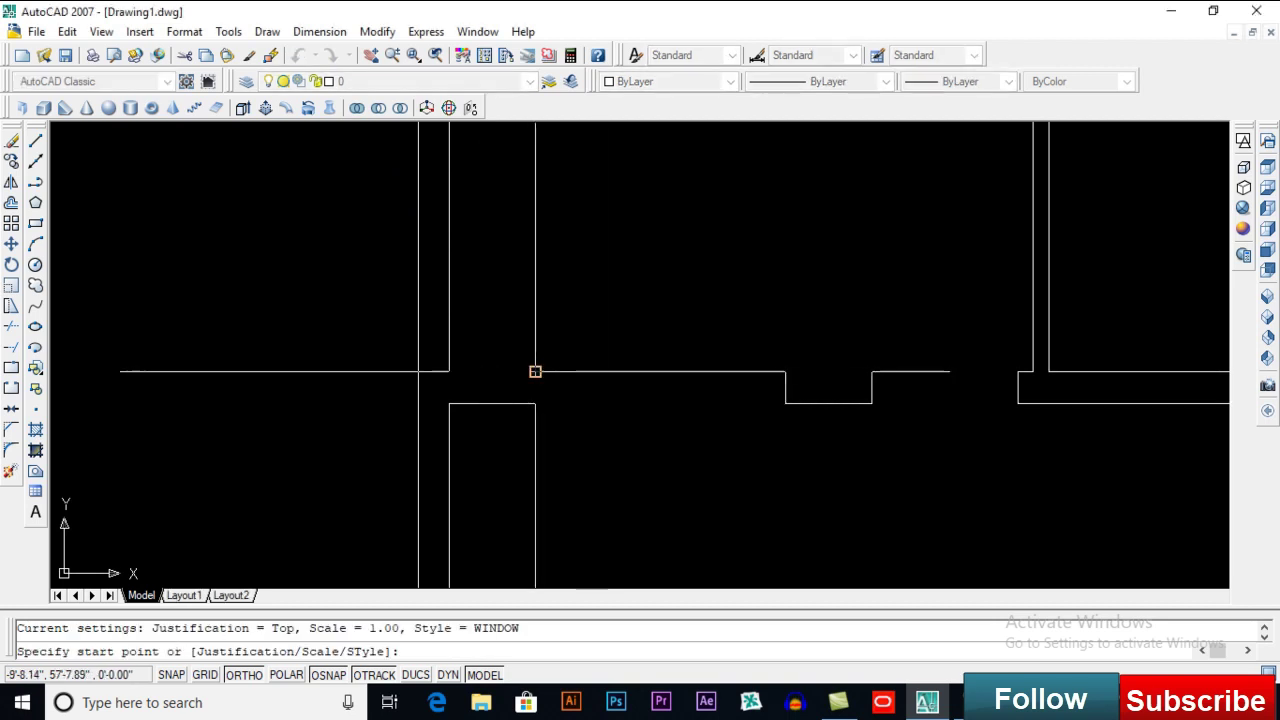
{"action": "left_click", "coordinate": [535, 371]}
{"action": "left_click", "coordinate": [785, 371]}
{"action": "key", "text": "Return"}
{"action": "scroll", "coordinate": [674, 340], "scroll_direction": "down", "scroll_amount": 5}
{"action": "middle_click_drag", "start_coordinate": [706, 372], "coordinate": [568, 380]}
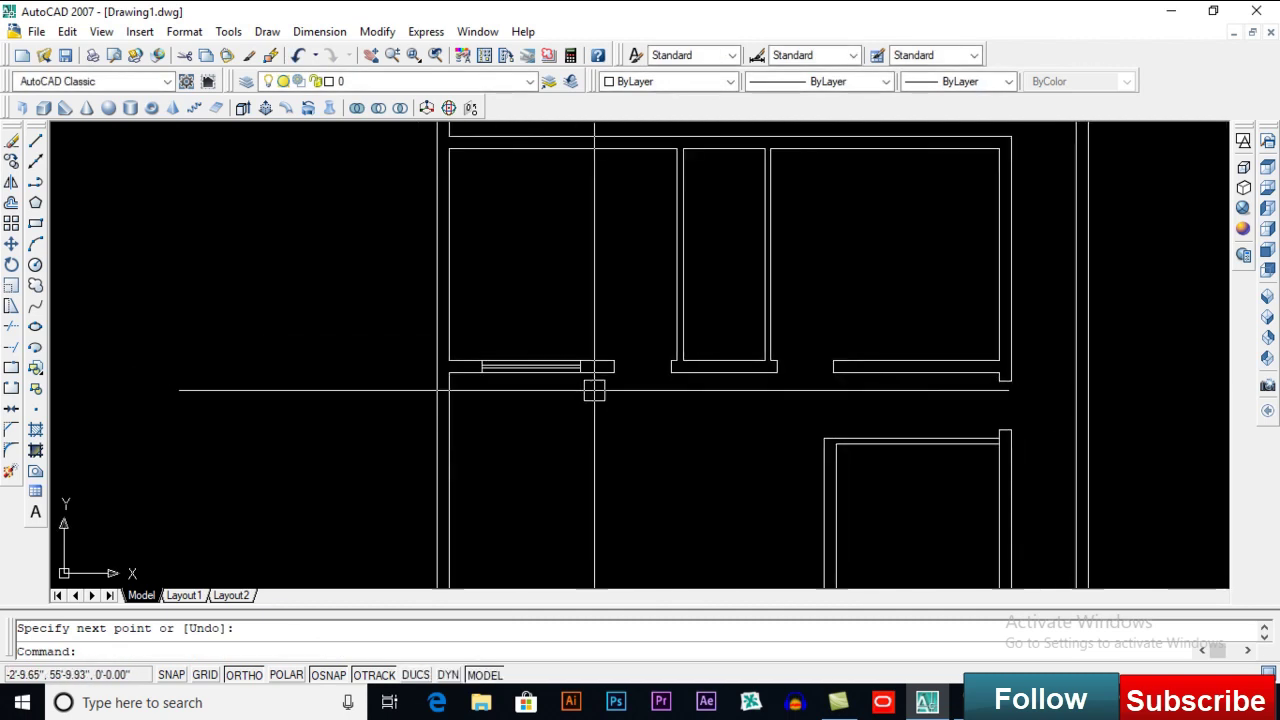
Step: Mirror the window about the narrow middle room's vertical centerline onto the upper right room's bottom wall, keeping the original
{"action": "type", "text": "mi"}
{"action": "key", "text": "Return"}
{"action": "left_click", "coordinate": [530, 367]}
{"action": "key", "text": "Return"}
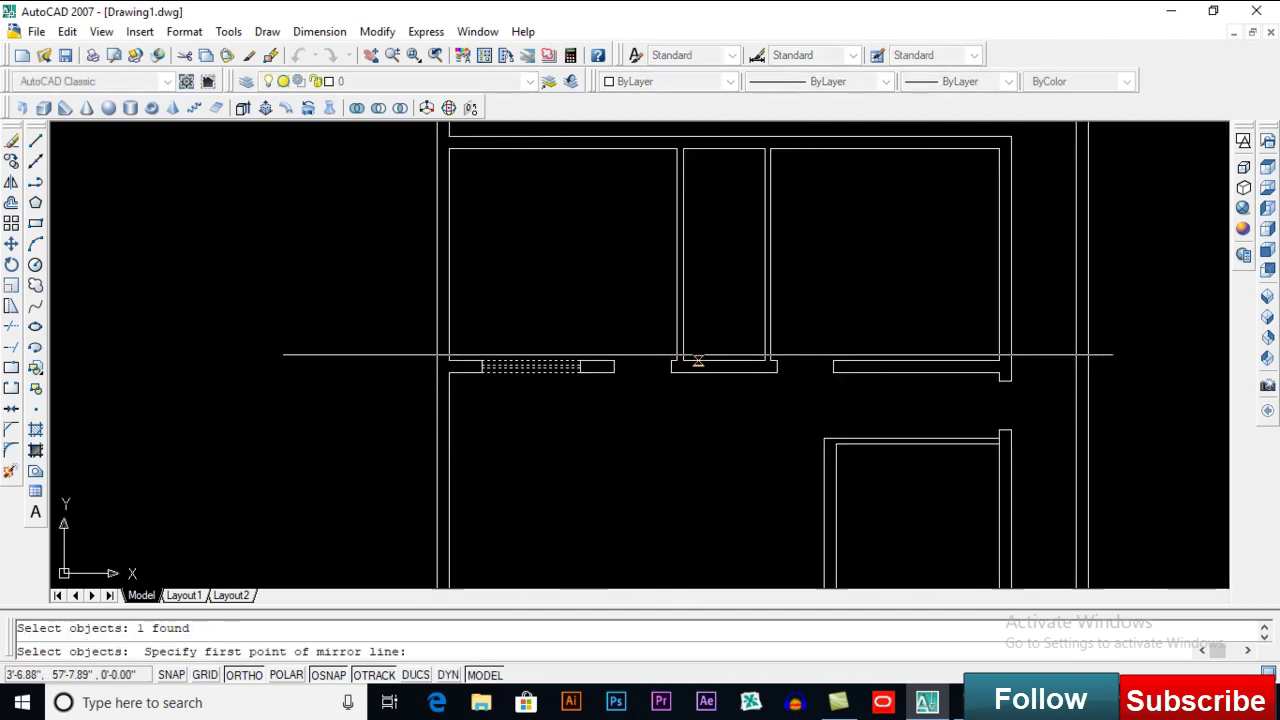
{"action": "left_click", "coordinate": [723, 143]}
{"action": "left_click", "coordinate": [723, 223]}
{"action": "key", "text": "Return"}
{"action": "scroll", "coordinate": [965, 388], "scroll_direction": "up", "scroll_amount": 5}
{"action": "scroll", "coordinate": [967, 392], "scroll_direction": "up", "scroll_amount": 2}
Step: Draw vertical closing lines across the wall thickness at both ends of the upper right room's bottom window
{"action": "type", "text": "l"}
{"action": "key", "text": "Return"}
{"action": "left_click", "coordinate": [948, 322]}
{"action": "left_click", "coordinate": [948, 350]}
{"action": "key", "text": "Return"}
{"action": "key", "text": "Return"}
{"action": "left_click", "coordinate": [544, 300]}
{"action": "left_click", "coordinate": [544, 350]}
{"action": "key", "text": "Return"}
{"action": "scroll", "coordinate": [657, 366], "scroll_direction": "down", "scroll_amount": 3}
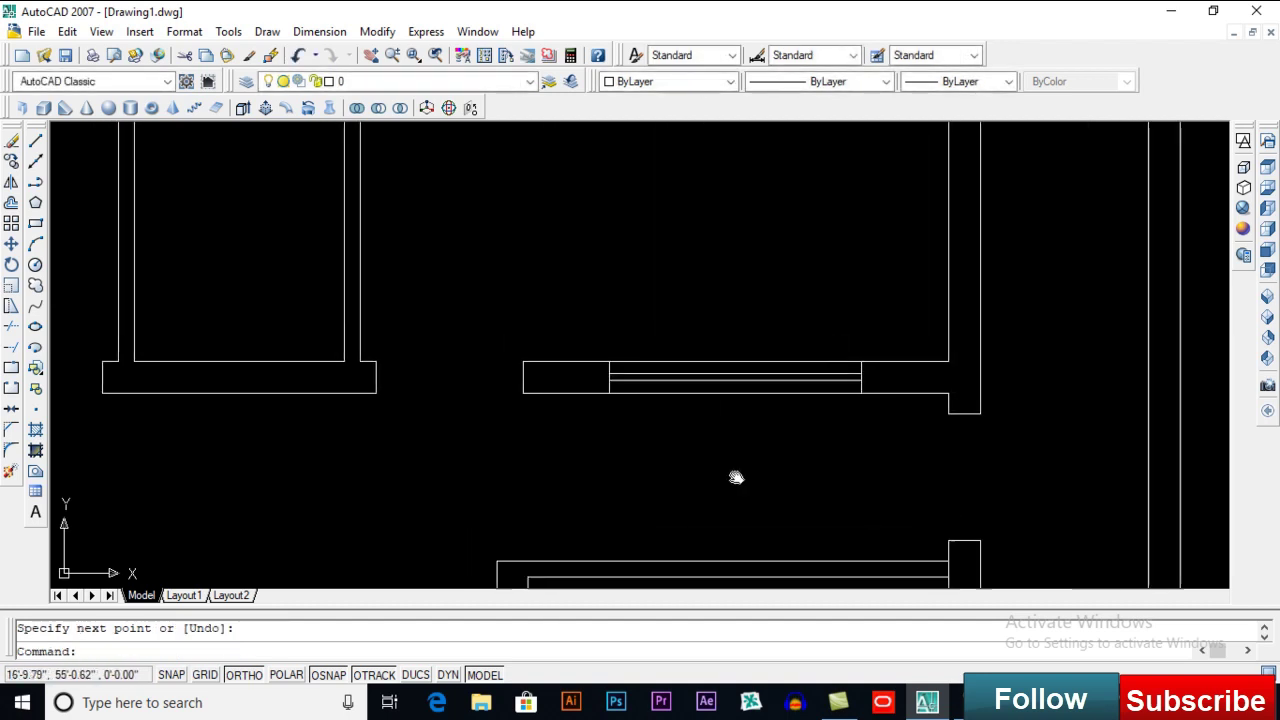
Step: Offset the upper left room's right wall line 4.5" into the room
{"action": "scroll", "coordinate": [543, 357], "scroll_direction": "down", "scroll_amount": 2}
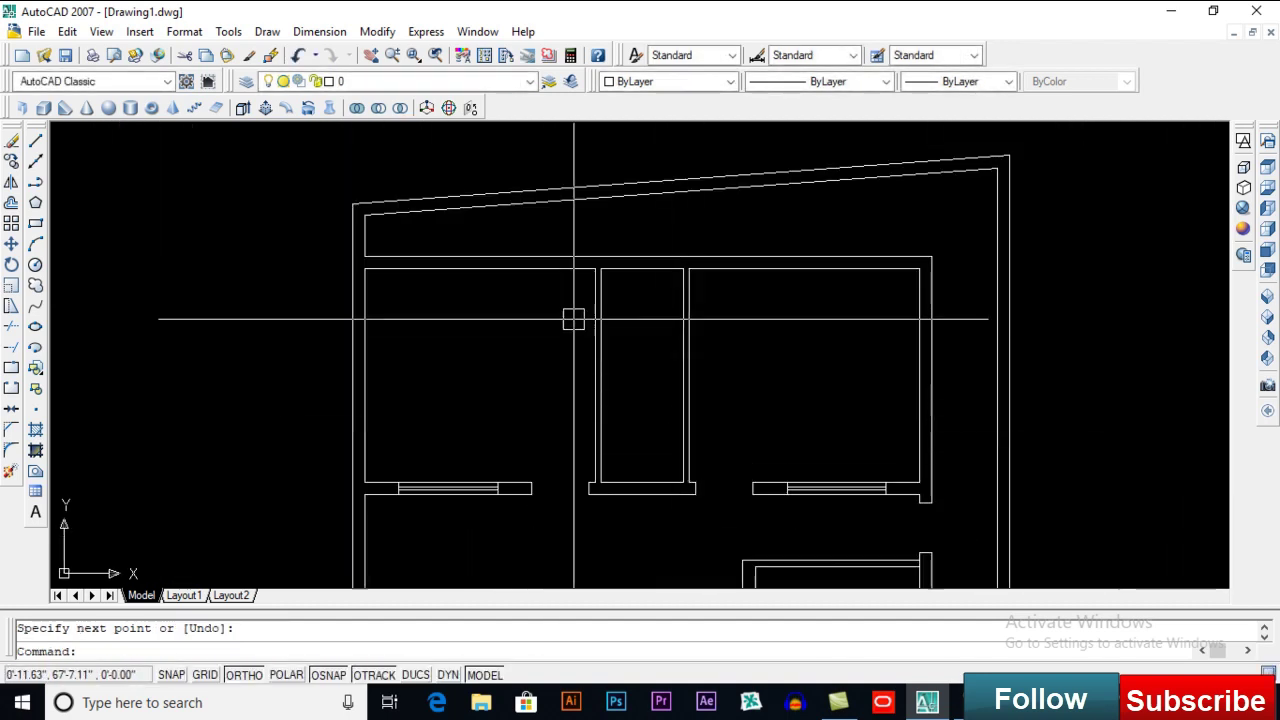
{"action": "scroll", "coordinate": [502, 309], "scroll_direction": "up", "scroll_amount": 3}
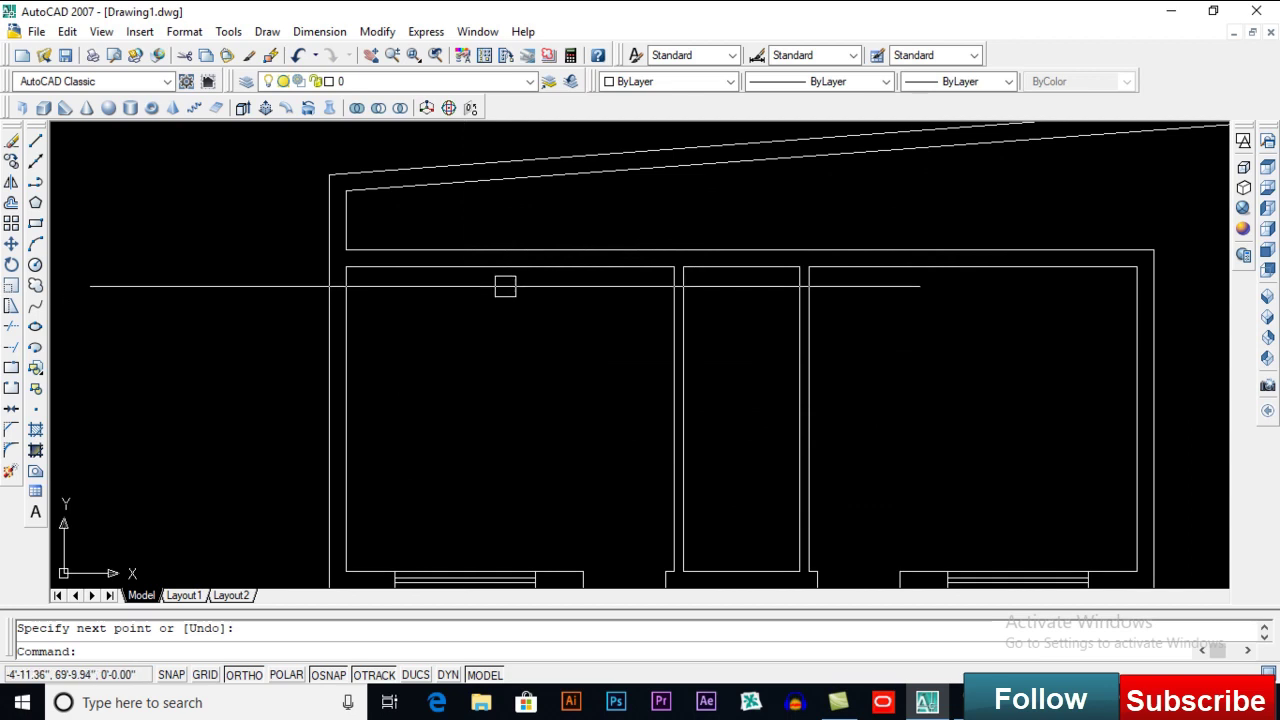
{"action": "scroll", "coordinate": [584, 250], "scroll_direction": "up", "scroll_amount": 3}
{"action": "middle_click_drag", "start_coordinate": [689, 300], "coordinate": [645, 335]}
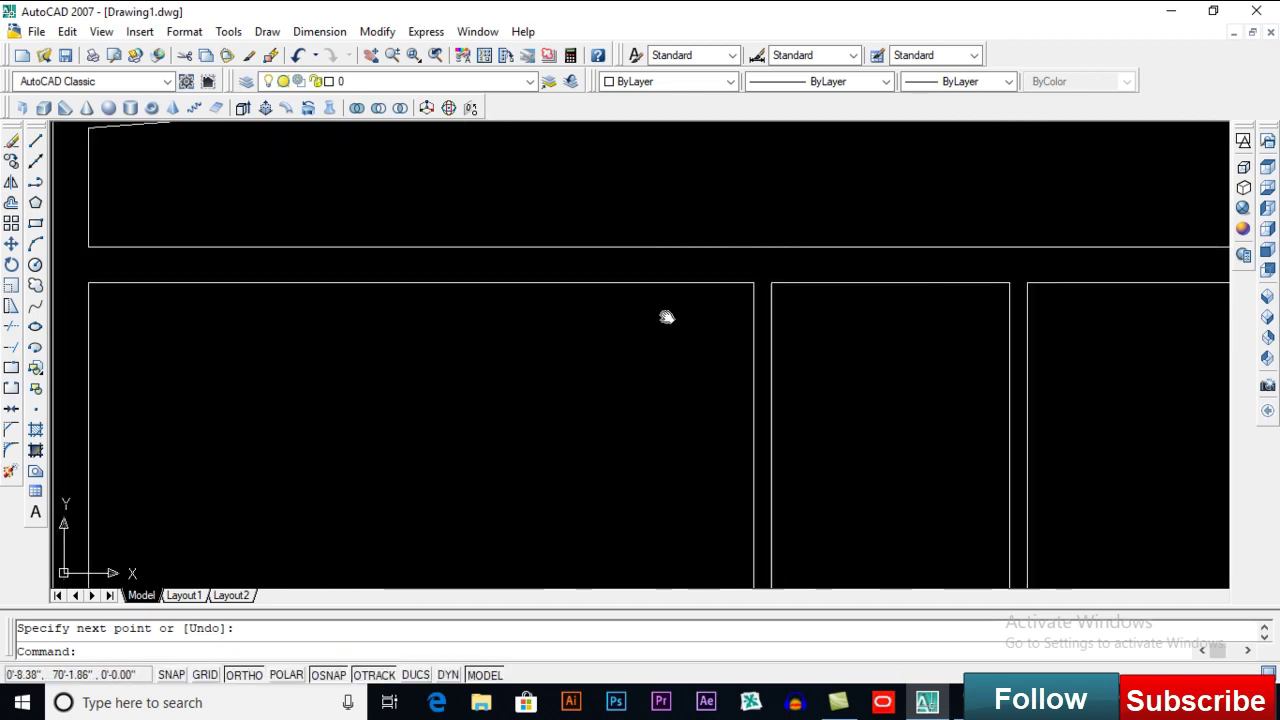
{"action": "type", "text": "o"}
{"action": "key", "text": "Return"}
{"action": "type", "text": "4.5"}
{"action": "key", "text": "Return"}
{"action": "left_click", "coordinate": [719, 340]}
{"action": "left_click", "coordinate": [640, 346]}
{"action": "key", "text": "Return"}
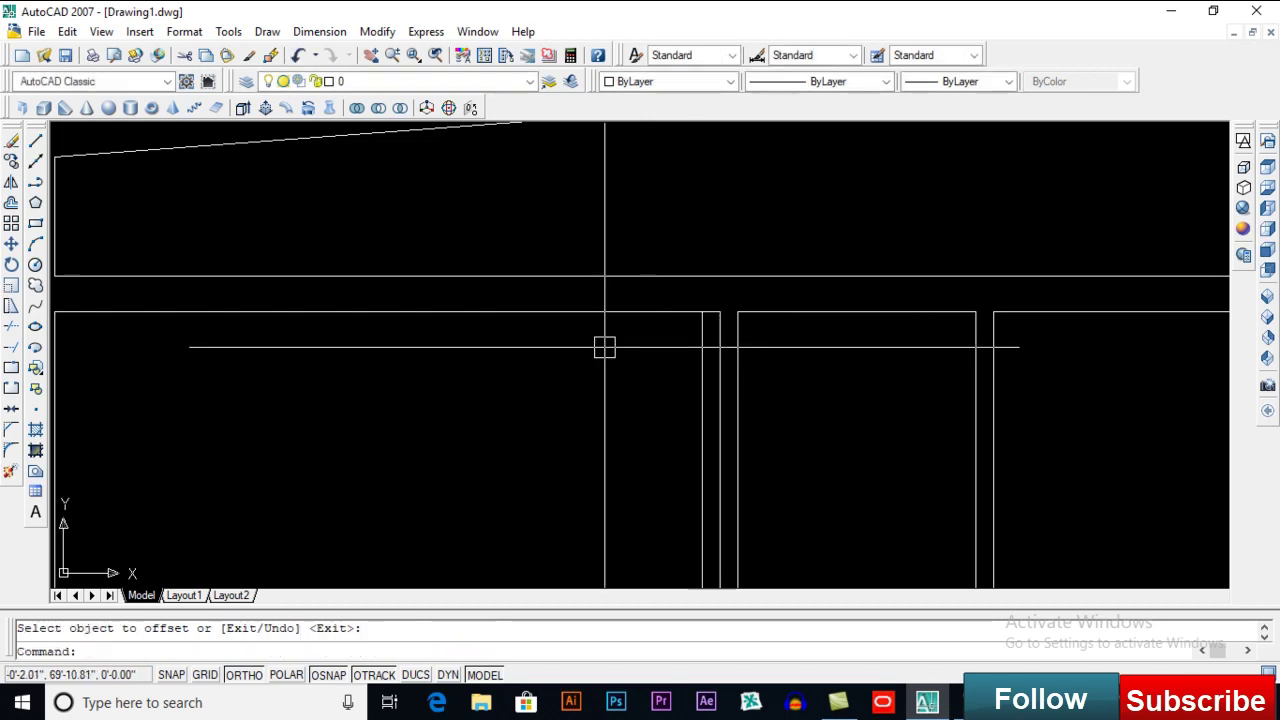
Step: Offset the new jamb line in the upper left room 42" to the left to set the door width
{"action": "type", "text": "o"}
{"action": "key", "text": "Return"}
{"action": "type", "text": "42"}
{"action": "key", "text": "Return"}
{"action": "left_click", "coordinate": [703, 336]}
{"action": "left_click", "coordinate": [651, 345]}
{"action": "key", "text": "Return"}
Step: Extend both jamb lines up to the outer line of the upper left room's top wall
{"action": "type", "text": "ex"}
{"action": "key", "text": "Return"}
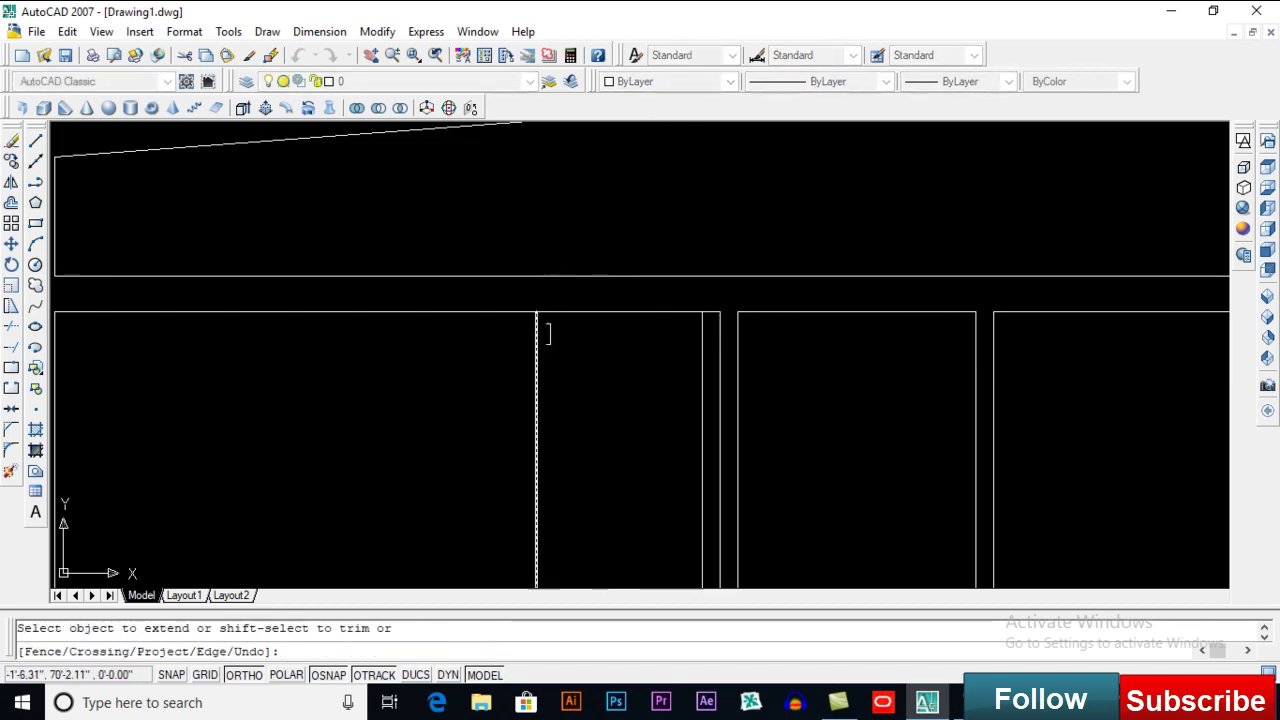
{"action": "left_click", "coordinate": [691, 334]}
{"action": "key", "text": "Return"}
Step: Trim the upper left room's top wall between the jamb lines and their excess lengths to open the doorway
{"action": "type", "text": "tr"}
{"action": "key", "text": "Return"}
{"action": "key", "text": "Return"}
{"action": "left_click", "coordinate": [700, 331]}
{"action": "left_click", "coordinate": [639, 253]}
{"action": "left_click", "coordinate": [582, 334]}
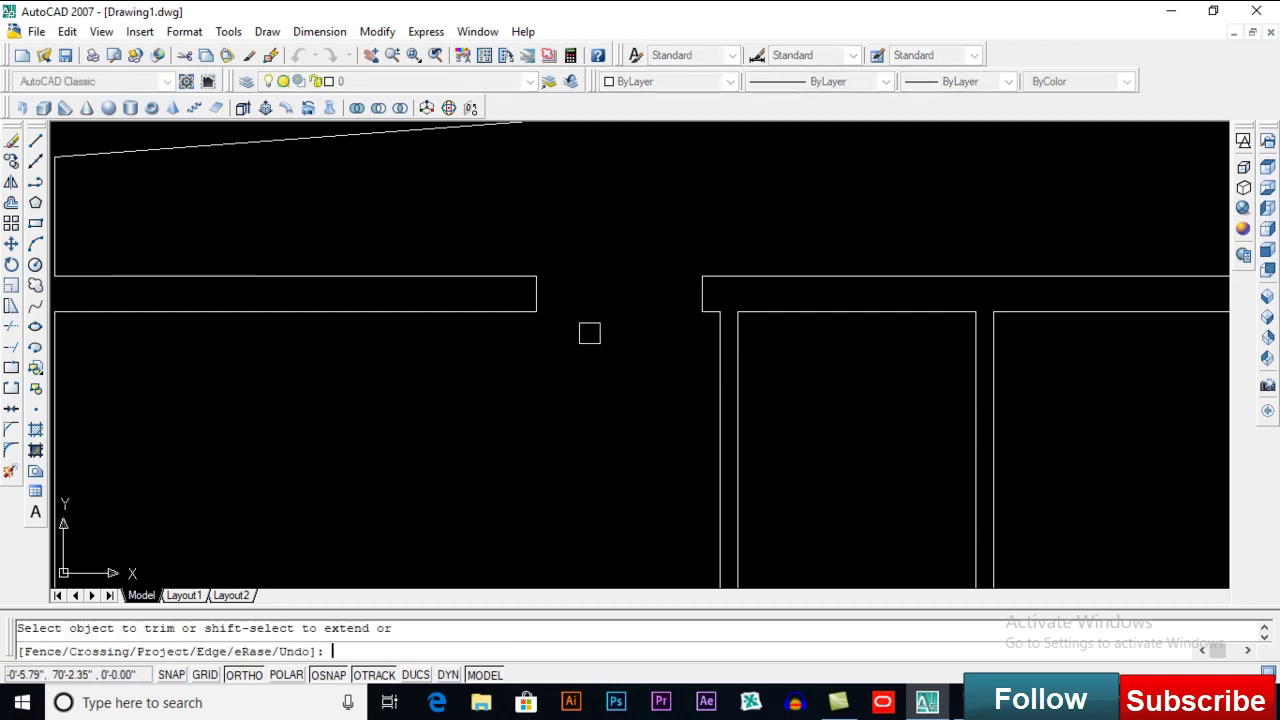
{"action": "key", "text": "Return"}
Step: Mirror the upper left room's bottom window about the room's horizontal centerline onto its top wall, keeping the original
{"action": "scroll", "coordinate": [591, 336], "scroll_direction": "down", "scroll_amount": 5}
{"action": "middle_click_drag", "start_coordinate": [600, 346], "coordinate": [611, 329]}
{"action": "middle_click_drag", "start_coordinate": [531, 313], "coordinate": [534, 277]}
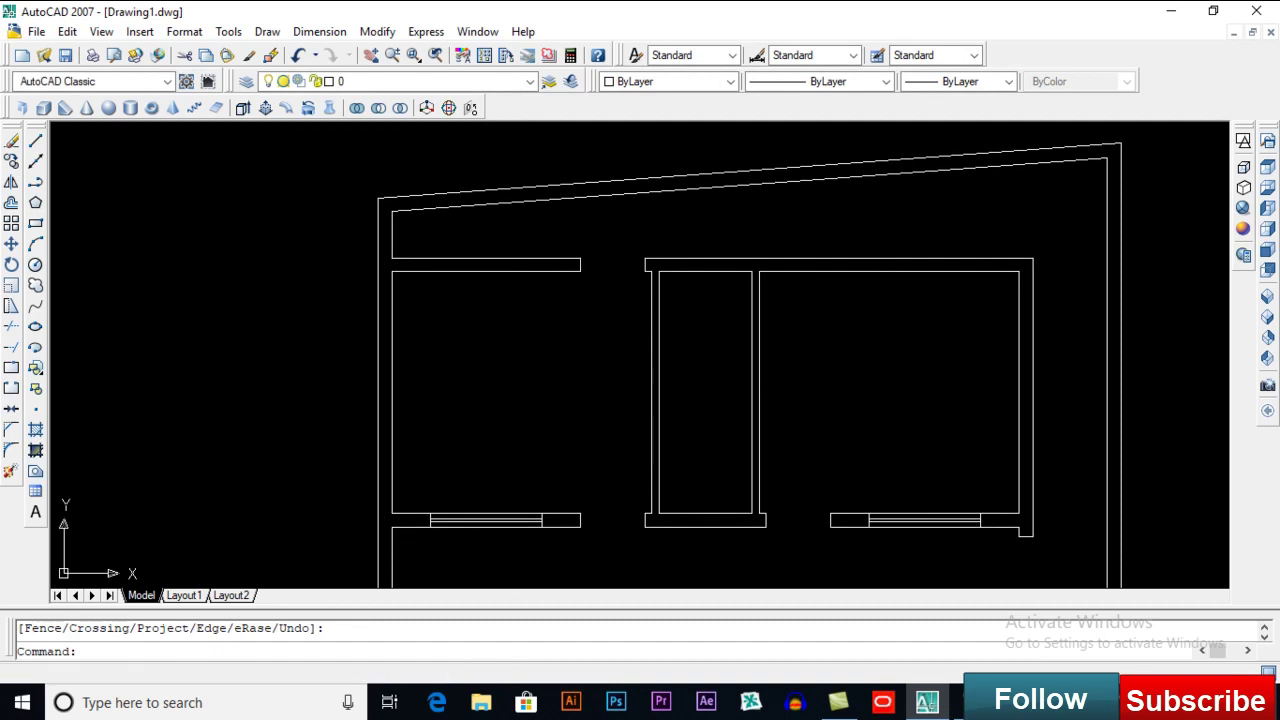
{"action": "scroll", "coordinate": [458, 257], "scroll_direction": "up", "scroll_amount": 6}
{"action": "scroll", "coordinate": [474, 257], "scroll_direction": "down", "scroll_amount": 8}
{"action": "scroll", "coordinate": [533, 355], "scroll_direction": "up", "scroll_amount": 3}
{"action": "type", "text": "mi"}
{"action": "key", "text": "Return"}
{"action": "left_click", "coordinate": [452, 512]}
{"action": "key", "text": "Return"}
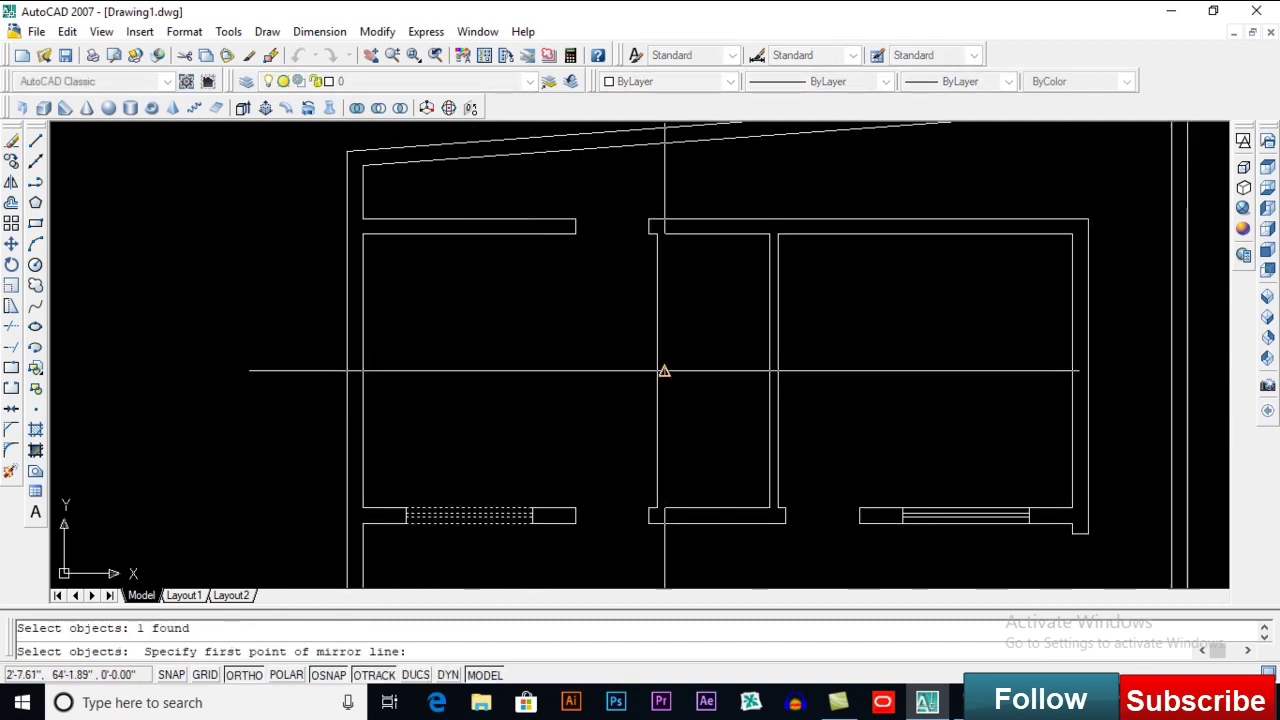
{"action": "left_click", "coordinate": [656, 371]}
{"action": "left_click", "coordinate": [270, 371]}
{"action": "key", "text": "Return"}
Step: Draw vertical closing lines across the wall thickness at both ends of the upper left room's top window
{"action": "scroll", "coordinate": [480, 251], "scroll_direction": "up", "scroll_amount": 5}
{"action": "middle_click_drag", "start_coordinate": [480, 251], "coordinate": [495, 283]}
{"action": "type", "text": "l"}
{"action": "key", "text": "Return"}
{"action": "left_click", "coordinate": [627, 184]}
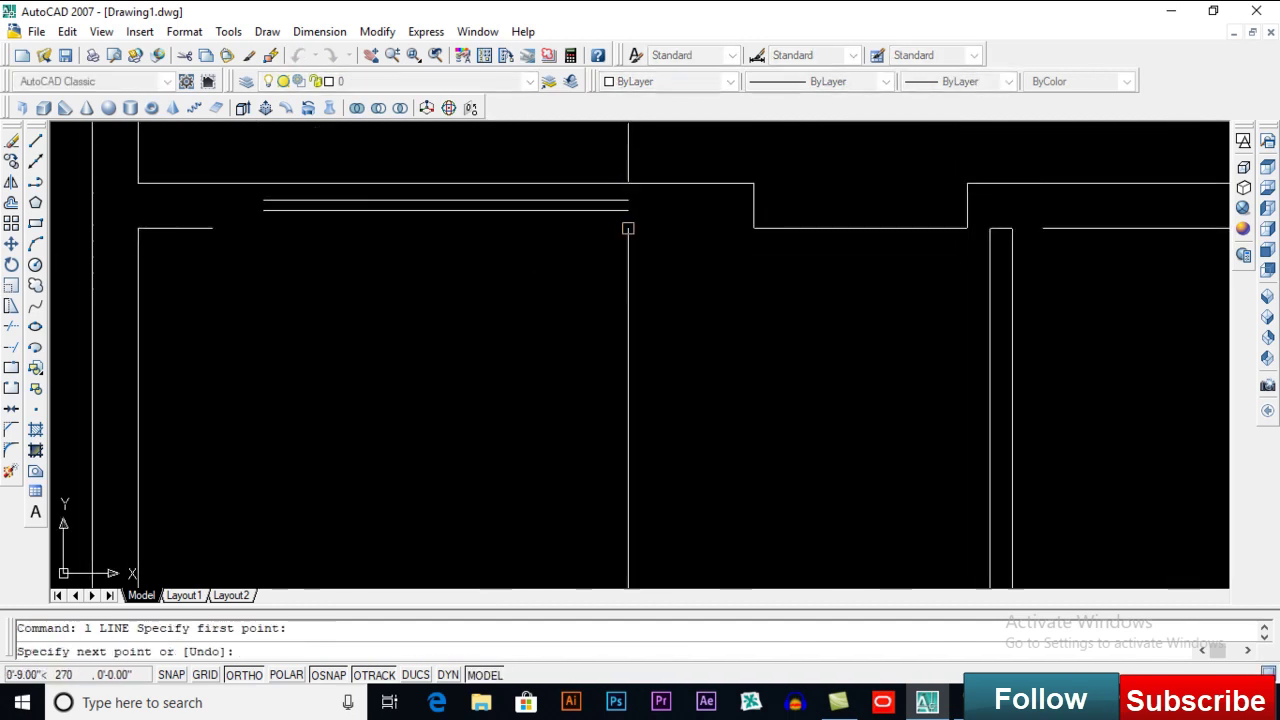
{"action": "left_click", "coordinate": [264, 228]}
{"action": "key", "text": "Return"}
{"action": "key", "text": "Return"}
{"action": "left_click", "coordinate": [264, 184]}
{"action": "left_click", "coordinate": [266, 228]}
{"action": "key", "text": "Return"}
{"action": "scroll", "coordinate": [386, 272], "scroll_direction": "down", "scroll_amount": 3}
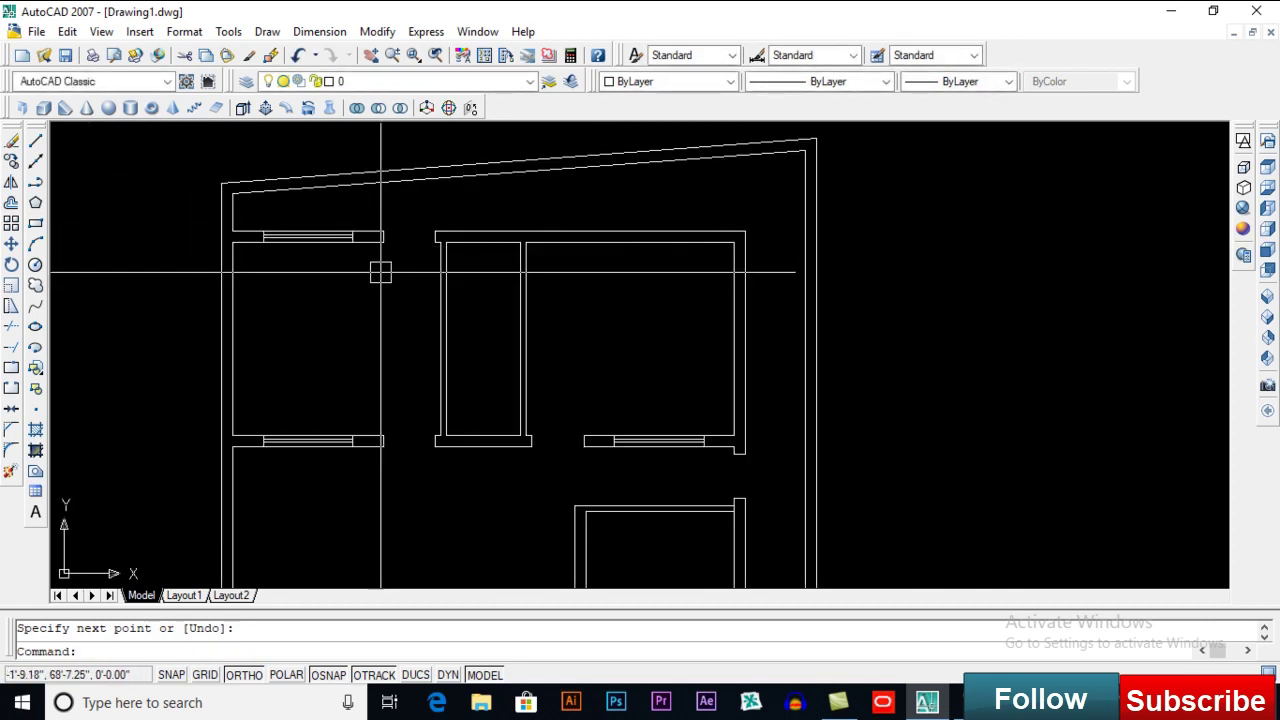
Step: Mirror the top window about the narrow middle room's vertical centerline onto the upper right room's top wall, keeping the original
{"action": "type", "text": "mi"}
{"action": "key", "text": "Return"}
{"action": "left_click", "coordinate": [265, 236]}
{"action": "key", "text": "Return"}
{"action": "left_click", "coordinate": [483, 242]}
{"action": "left_click", "coordinate": [484, 306]}
{"action": "key", "text": "Return"}
{"action": "scroll", "coordinate": [683, 234], "scroll_direction": "up", "scroll_amount": 3}
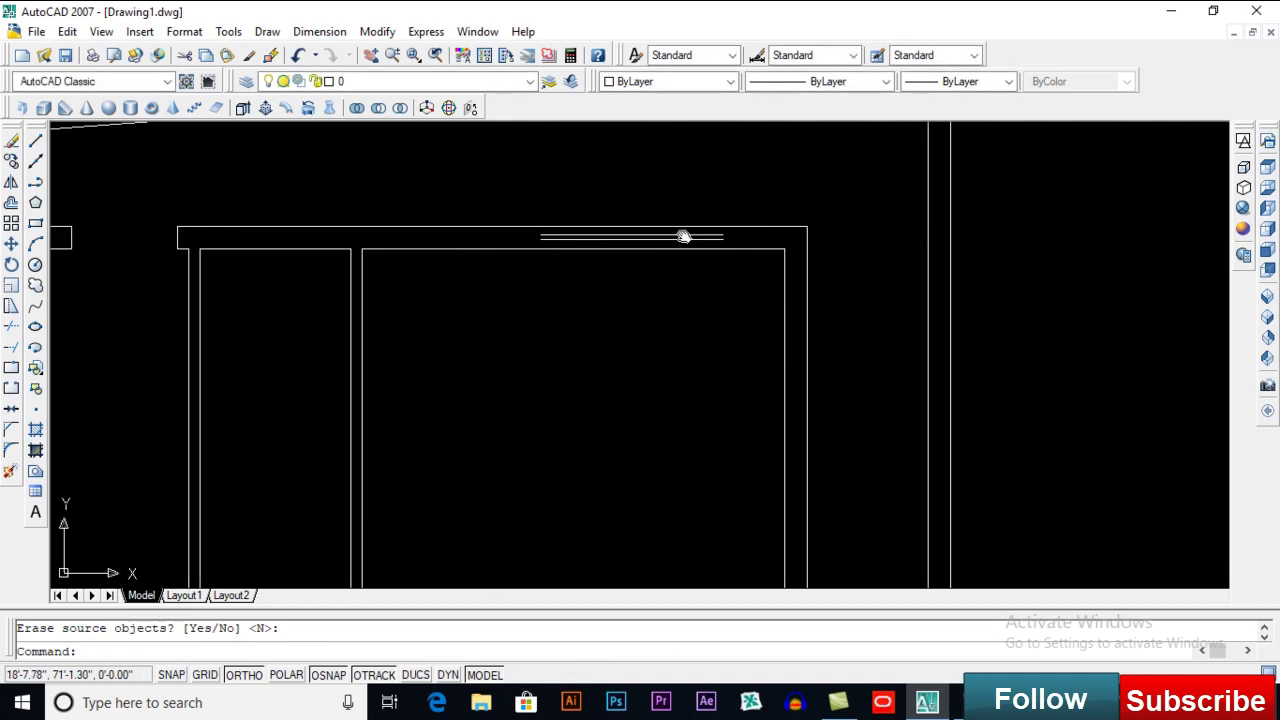
Step: Draw vertical closing lines across the wall thickness at both ends of the upper right room's top window
{"action": "type", "text": "m"}
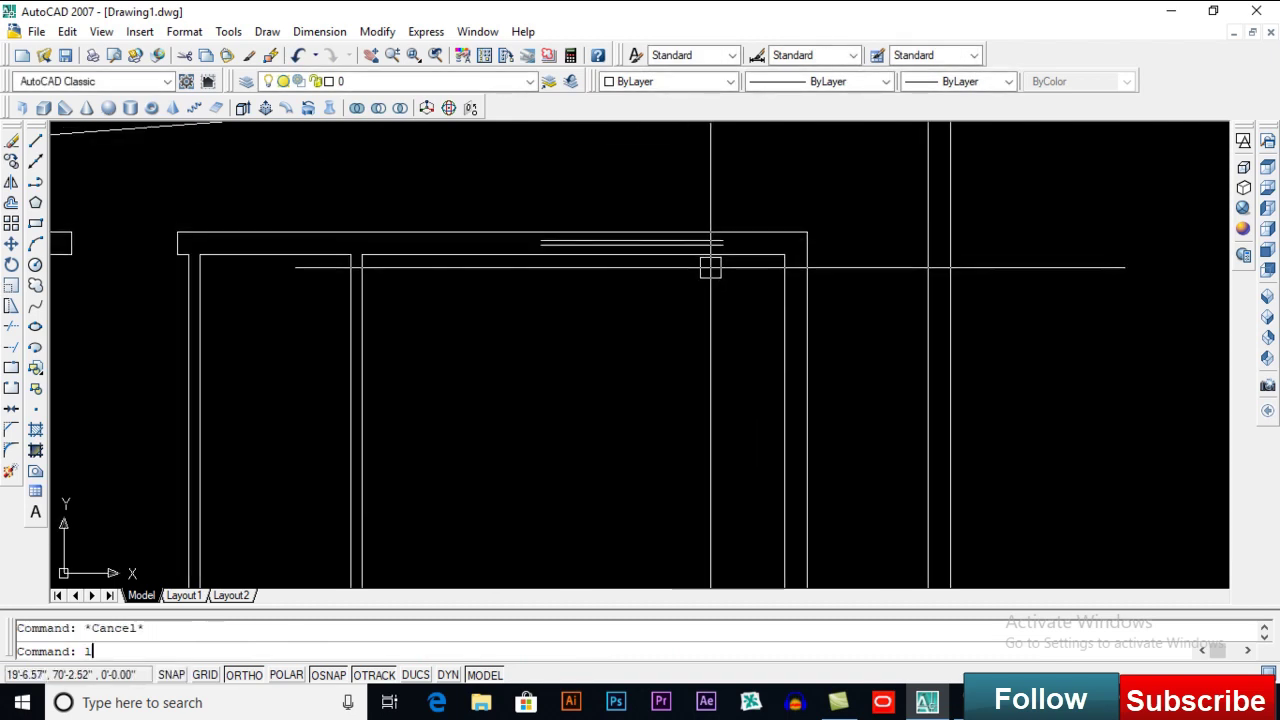
{"action": "type", "text": "l"}
{"action": "key", "text": "Return"}
{"action": "left_click", "coordinate": [723, 254]}
{"action": "key", "text": "Return"}
{"action": "key", "text": "Return"}
{"action": "left_click", "coordinate": [541, 254]}
{"action": "left_click", "coordinate": [541, 232]}
{"action": "key", "text": "Return"}
{"action": "scroll", "coordinate": [450, 285], "scroll_direction": "up", "scroll_amount": 2}
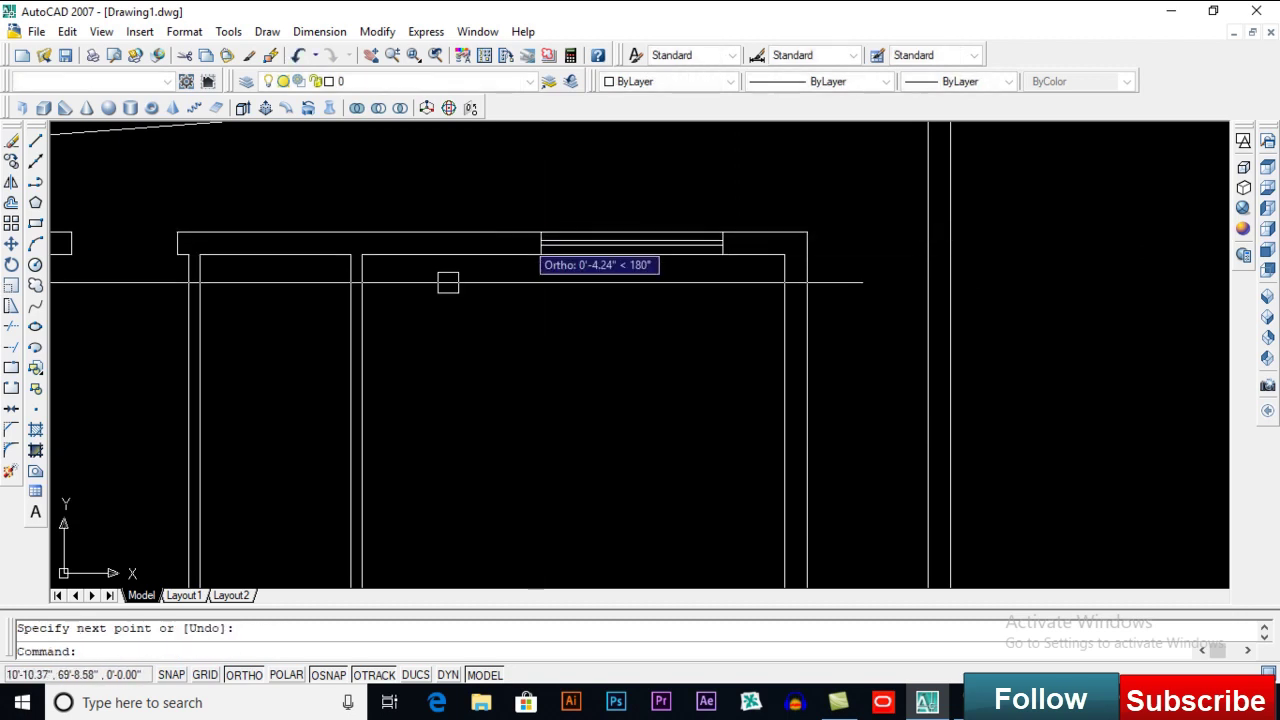
Step: Offset the upper right room's left wall line 4.5" into the room
{"action": "type", "text": "o"}
{"action": "key", "text": "Return"}
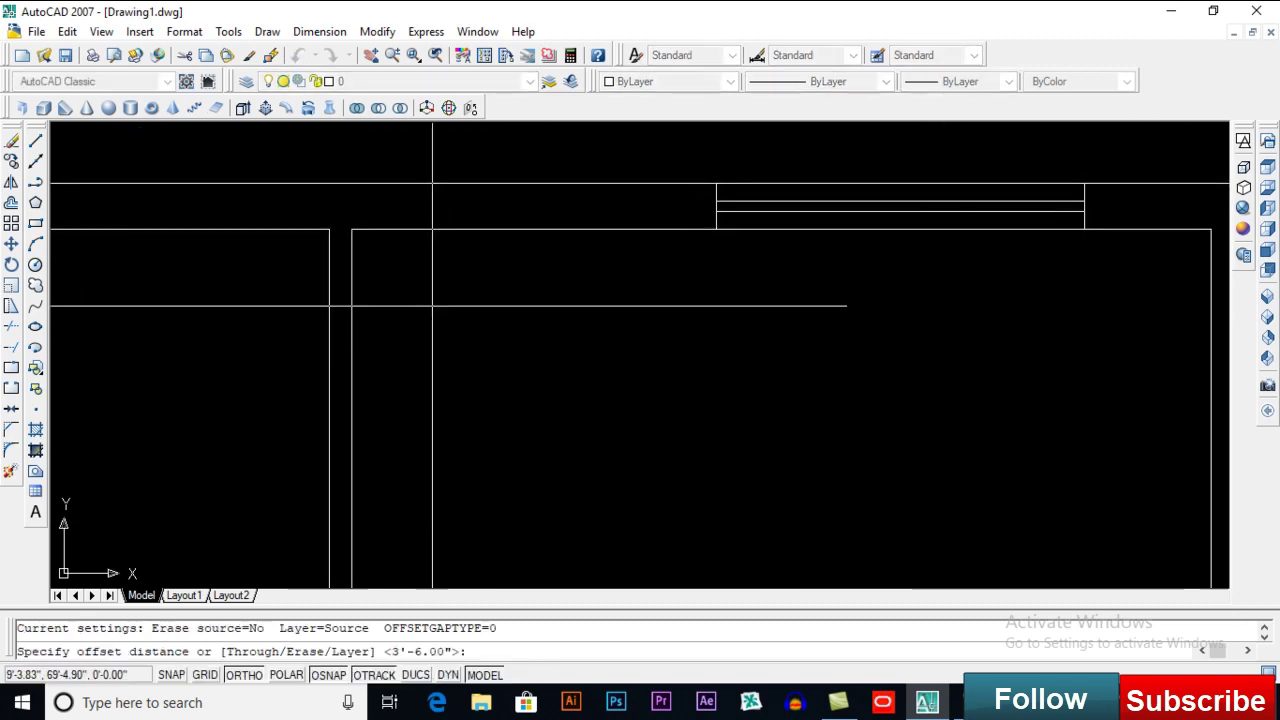
{"action": "type", "text": "4.5"}
{"action": "key", "text": "Return"}
{"action": "left_click", "coordinate": [349, 278]}
{"action": "left_click", "coordinate": [441, 286]}
{"action": "key", "text": "Return"}
Step: Offset the new jamb line in the upper right room 42" to the right to set the door width
{"action": "type", "text": "o"}
{"action": "key", "text": "Return"}
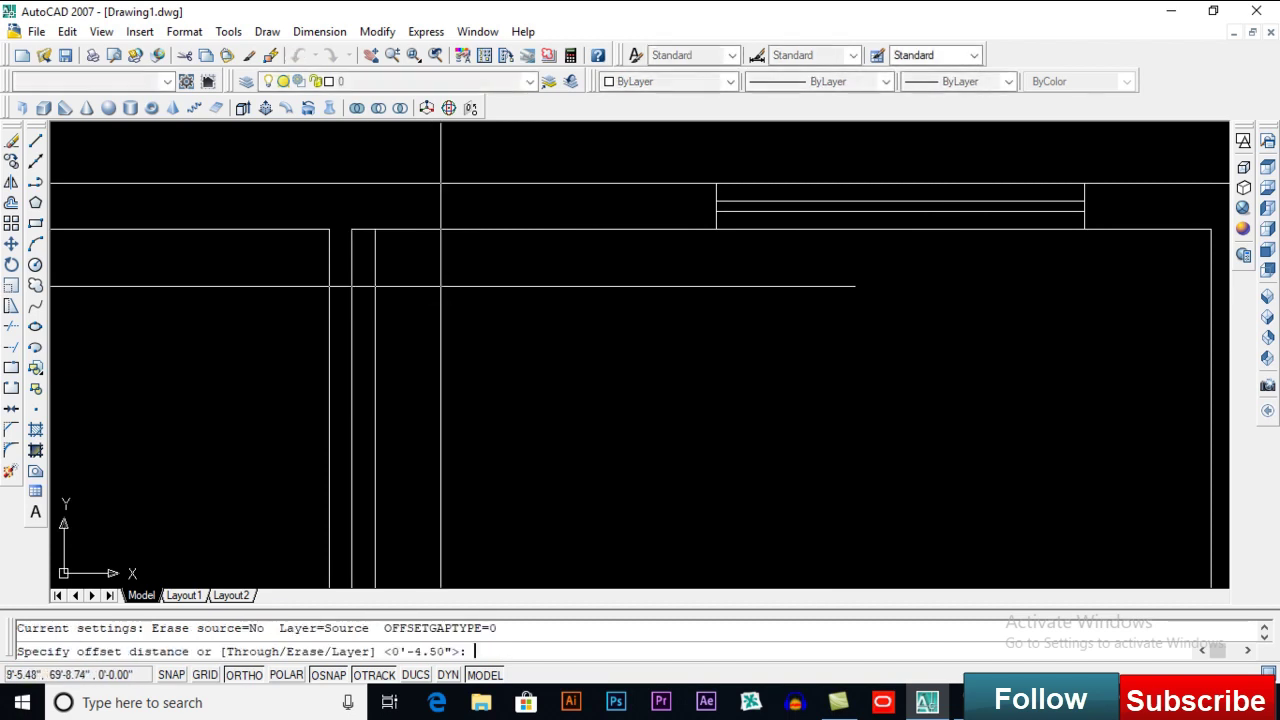
{"action": "type", "text": "42"}
{"action": "key", "text": "Return"}
{"action": "left_click", "coordinate": [373, 272]}
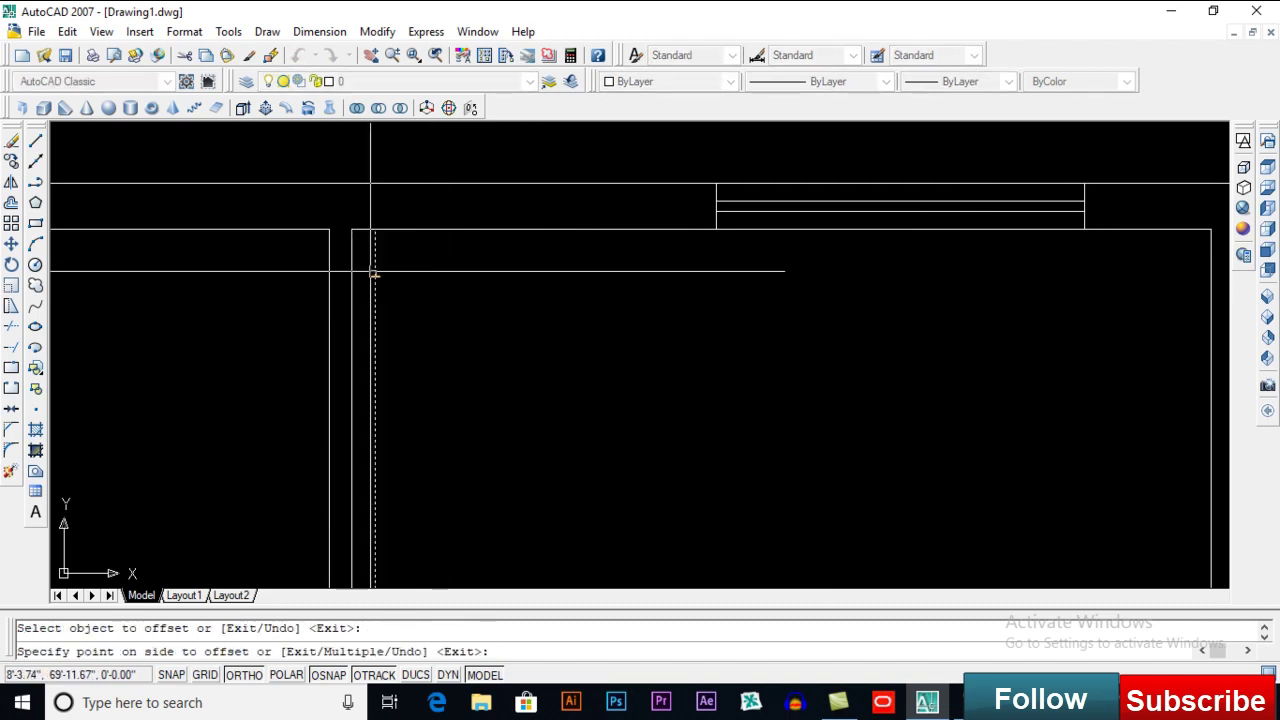
{"action": "left_click", "coordinate": [420, 288]}
{"action": "key", "text": "Return"}
Step: Extend the jamb lines up to the outer line of the upper right room's top wall
{"action": "type", "text": "e"}
{"action": "key", "text": "Return"}
{"action": "key", "text": "Return"}
{"action": "left_click", "coordinate": [586, 251]}
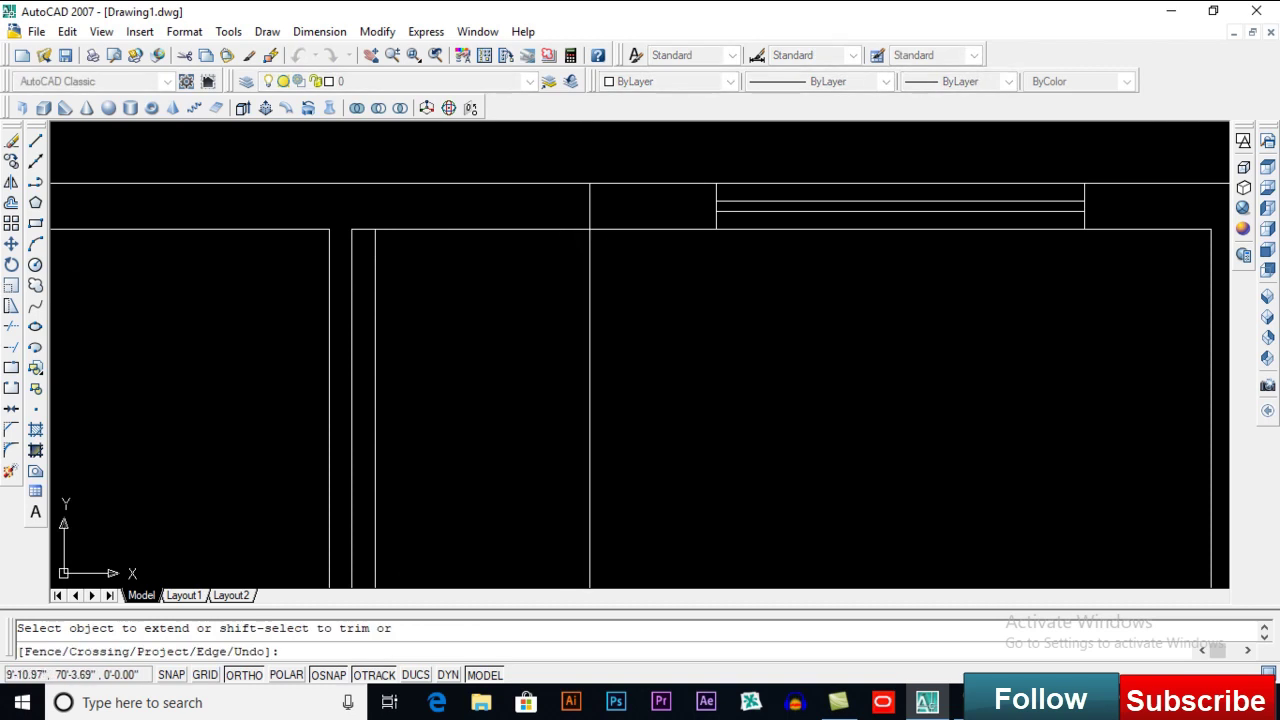
{"action": "key", "text": "Escape"}
Step: Trim the upper right room's top wall between the jamb lines and remove their excess lengths to open the doorway
{"action": "type", "text": "tr"}
{"action": "key", "text": "Return"}
{"action": "key", "text": "Return"}
{"action": "left_click", "coordinate": [628, 272]}
{"action": "left_click", "coordinate": [360, 288]}
{"action": "left_click", "coordinate": [486, 150]}
{"action": "left_click", "coordinate": [446, 266]}
{"action": "key", "text": "Return"}
{"action": "scroll", "coordinate": [502, 264], "scroll_direction": "down", "scroll_amount": 4}
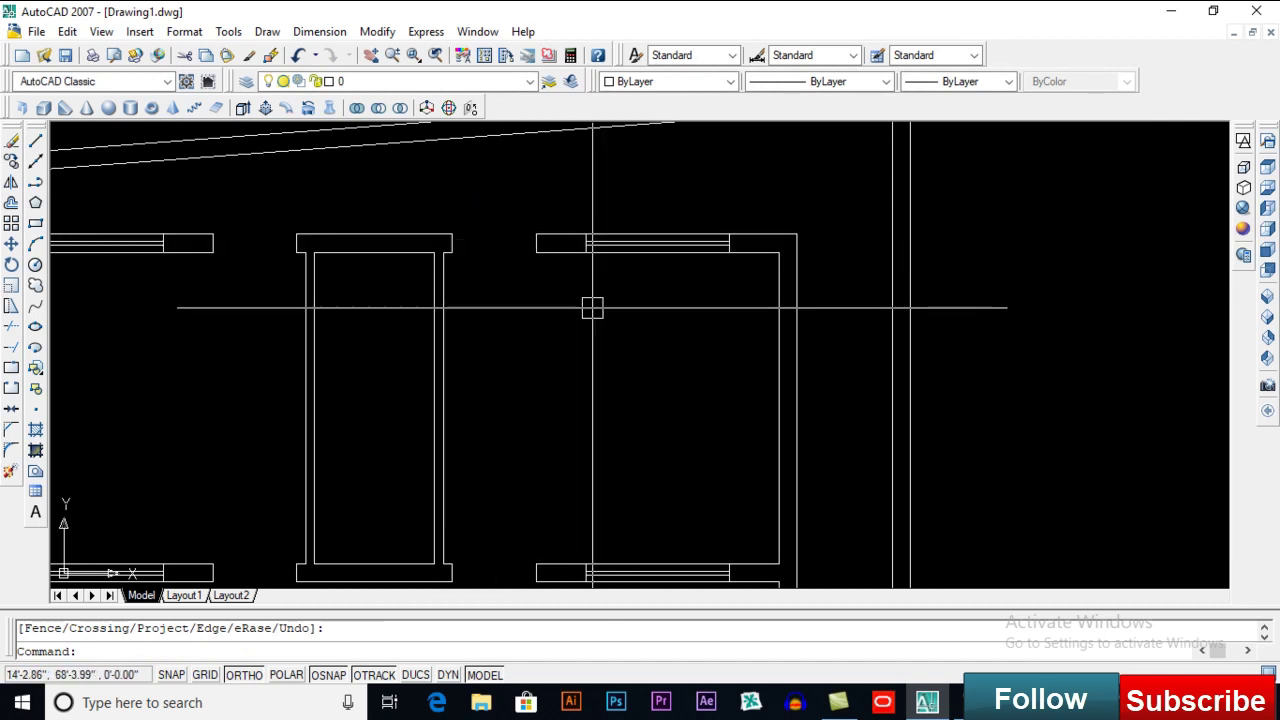
{"action": "scroll", "coordinate": [593, 305], "scroll_direction": "down", "scroll_amount": 3}
{"action": "mouse_move", "coordinate": [580, 257]}
{"action": "middle_mouse_down"}
{"action": "mouse_move", "coordinate": [634, 334]}
{"action": "mouse_move", "coordinate": [615, 315]}
{"action": "mouse_move", "coordinate": [643, 286]}
{"action": "mouse_move", "coordinate": [636, 263]}
{"action": "mouse_move", "coordinate": [589, 292]}
{"action": "middle_mouse_up"}
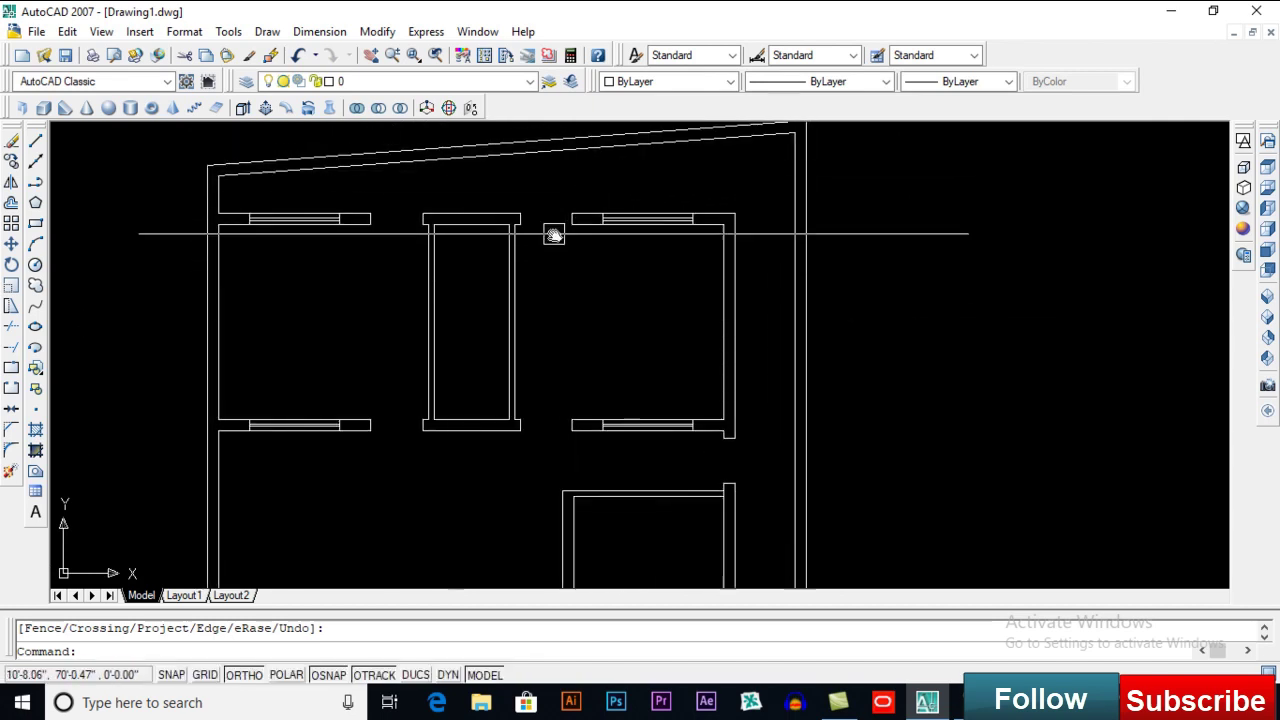
{"action": "middle_click_drag", "start_coordinate": [557, 231], "coordinate": [514, 299]}
{"action": "middle_click_drag", "start_coordinate": [678, 319], "coordinate": [663, 246]}
{"action": "scroll", "coordinate": [666, 260], "scroll_direction": "down", "scroll_amount": 2}
{"action": "middle_click_drag", "start_coordinate": [651, 302], "coordinate": [653, 206]}
{"action": "scroll", "coordinate": [622, 350], "scroll_direction": "up", "scroll_amount": 5}
{"action": "middle_click_drag", "start_coordinate": [606, 349], "coordinate": [626, 350]}
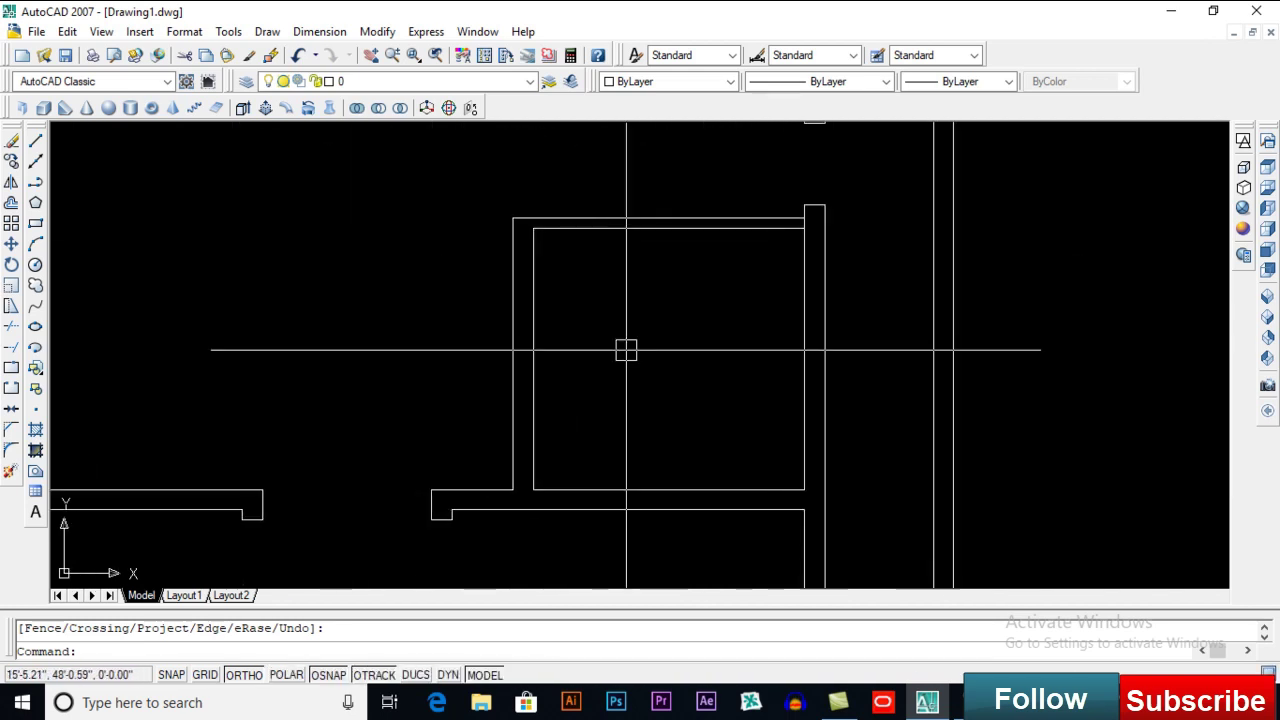
{"action": "key", "text": "Return"}
{"action": "key", "text": "Escape"}
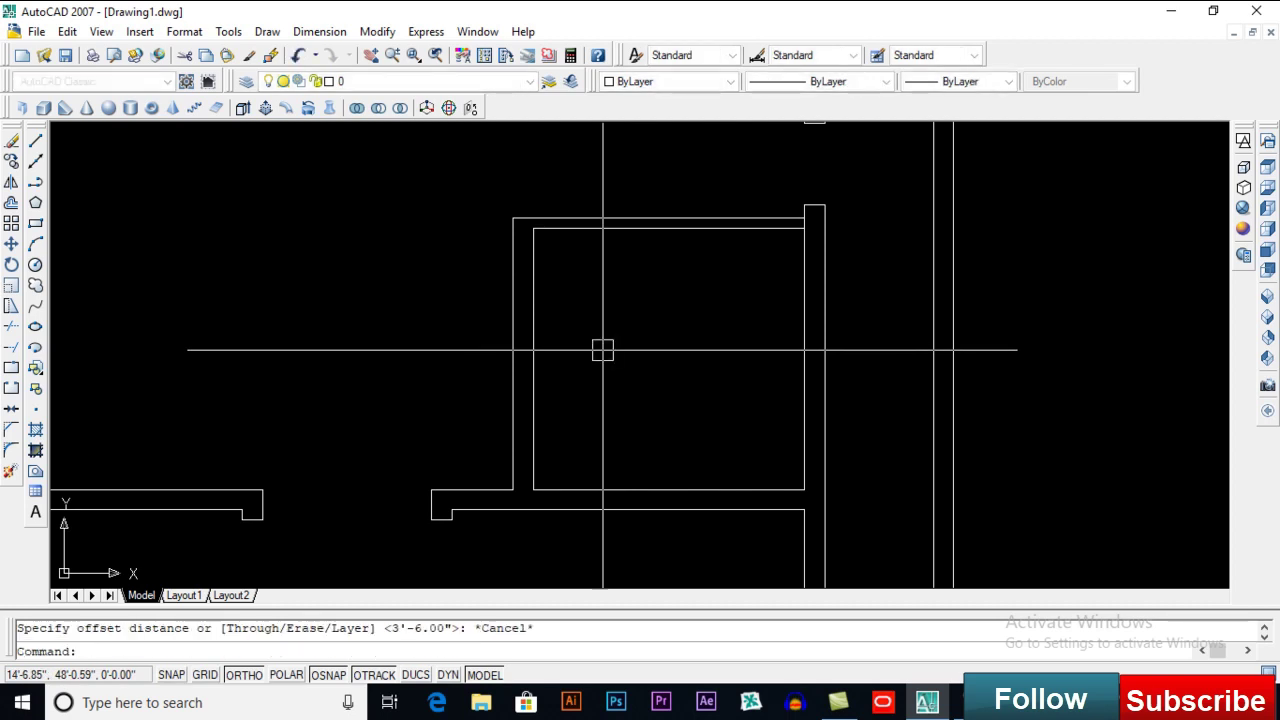
{"action": "type", "text": "l"}
{"action": "key", "text": "Return"}
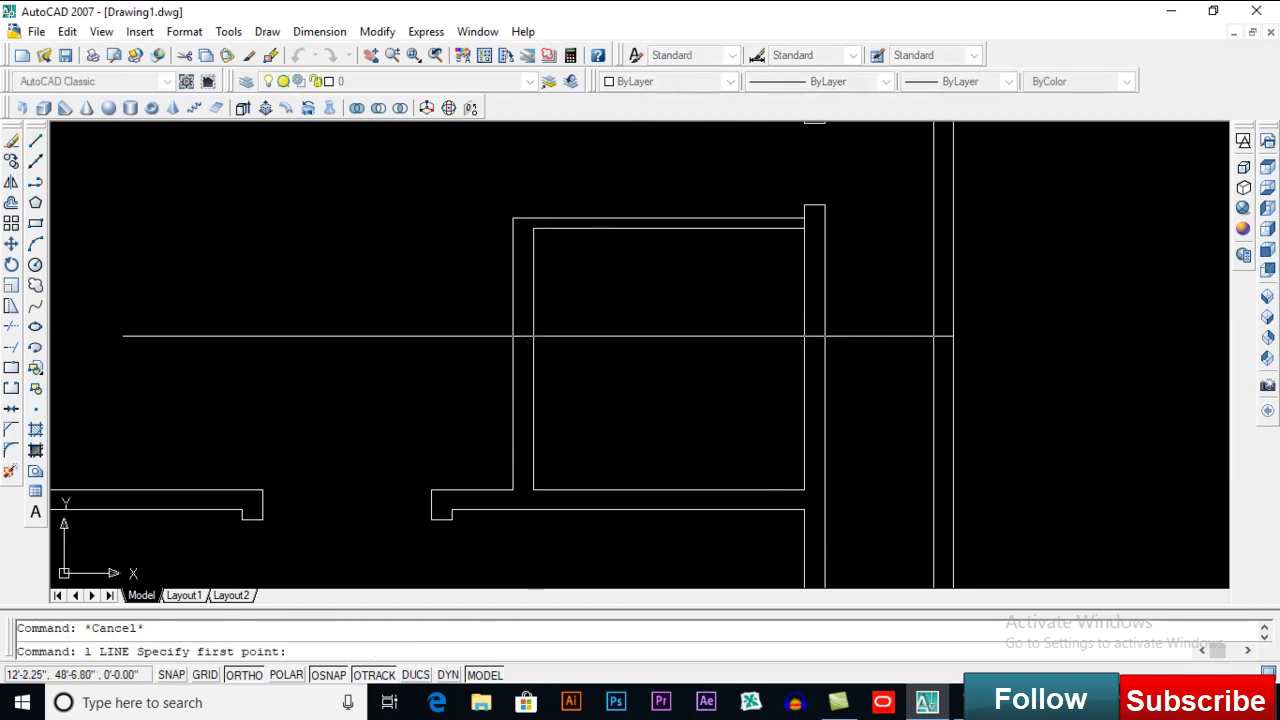
{"action": "key", "text": "Escape"}
Step: Offset the inner top wall line of the small room on the hall's right side 4.5" down into the room
{"action": "type", "text": "o"}
{"action": "key", "text": "Return"}
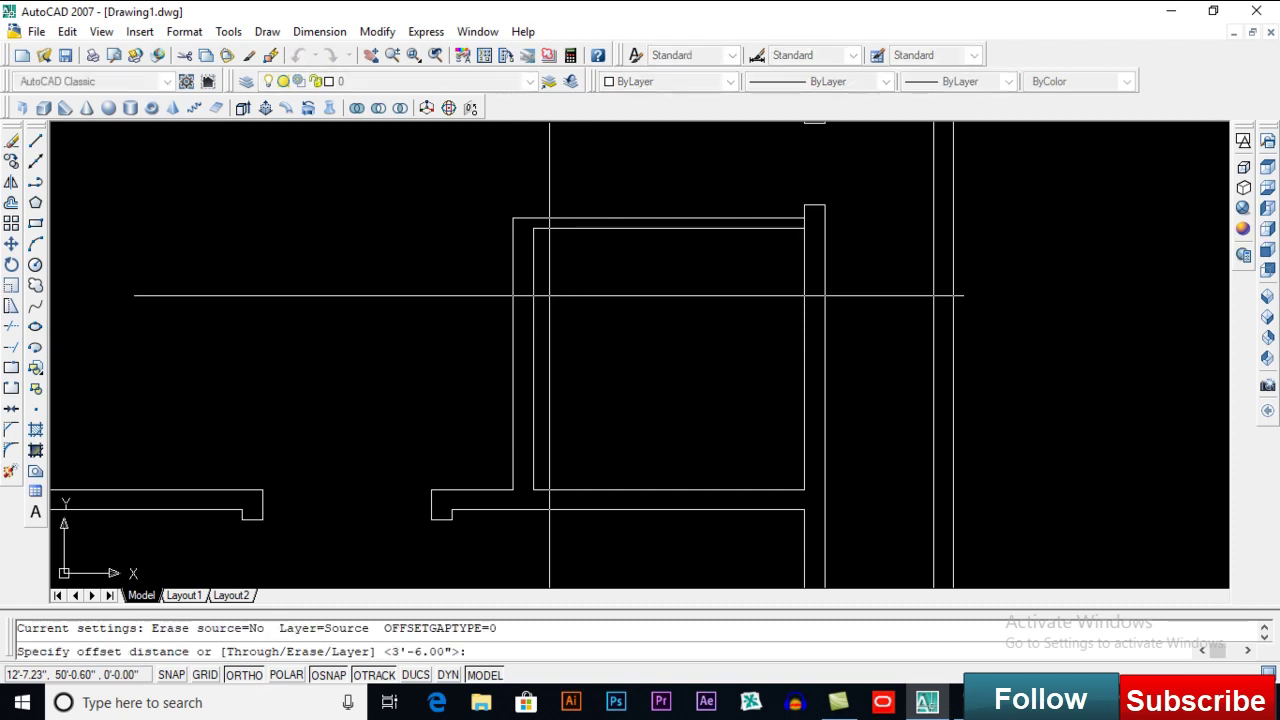
{"action": "type", "text": "4.5"}
{"action": "key", "text": "Return"}
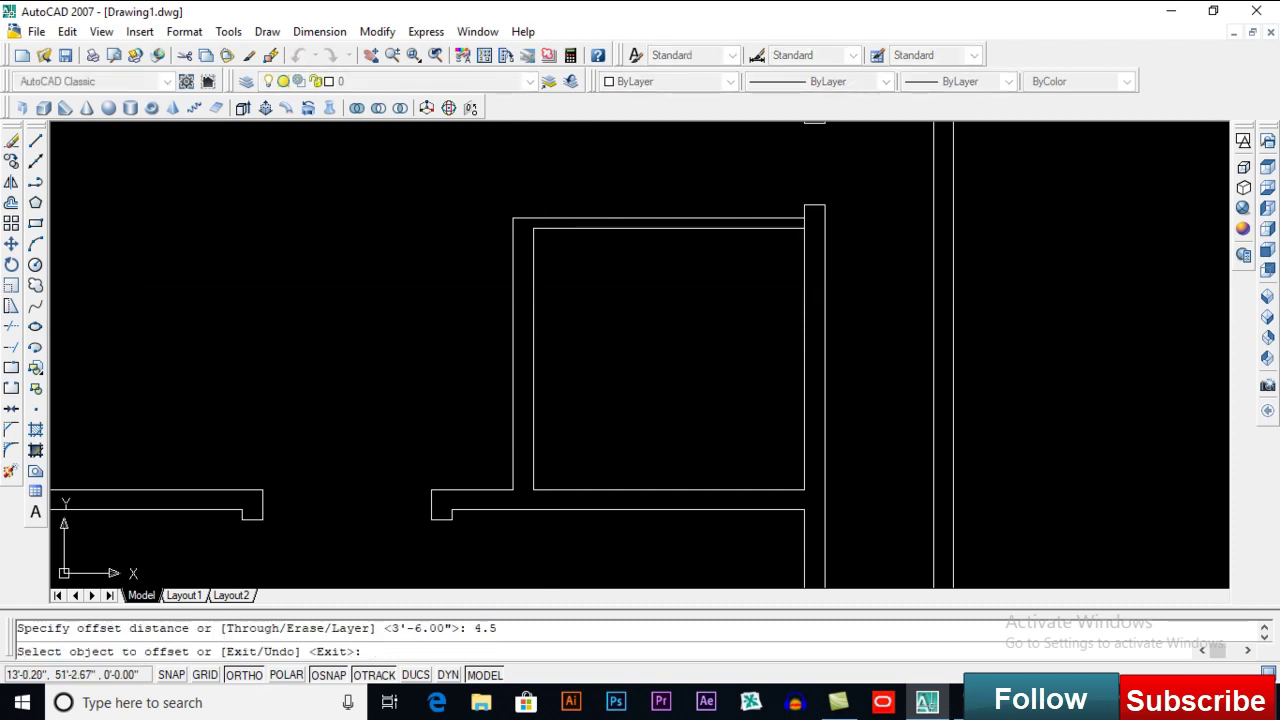
{"action": "left_click", "coordinate": [569, 236]}
{"action": "left_click", "coordinate": [577, 289]}
{"action": "key", "text": "Return"}
Step: Offset the small room's new jamb line 42" downward to set the door width
{"action": "type", "text": "o"}
{"action": "key", "text": "Return"}
{"action": "type", "text": "42"}
{"action": "key", "text": "Return"}
{"action": "left_click", "coordinate": [570, 238]}
{"action": "left_click", "coordinate": [600, 312]}
{"action": "key", "text": "Return"}
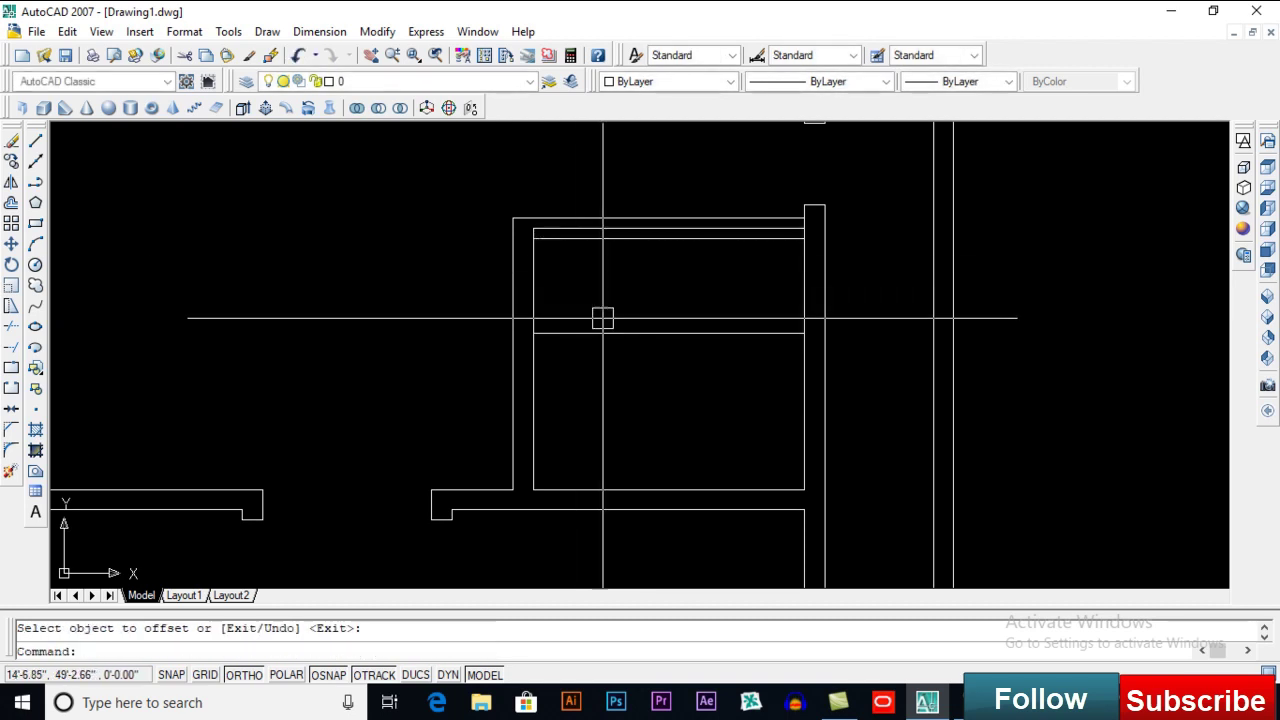
Step: Extend both jamb lines to the outer line of the small room's left wall
{"action": "type", "text": "ex"}
{"action": "key", "text": "Return"}
{"action": "key", "text": "Return"}
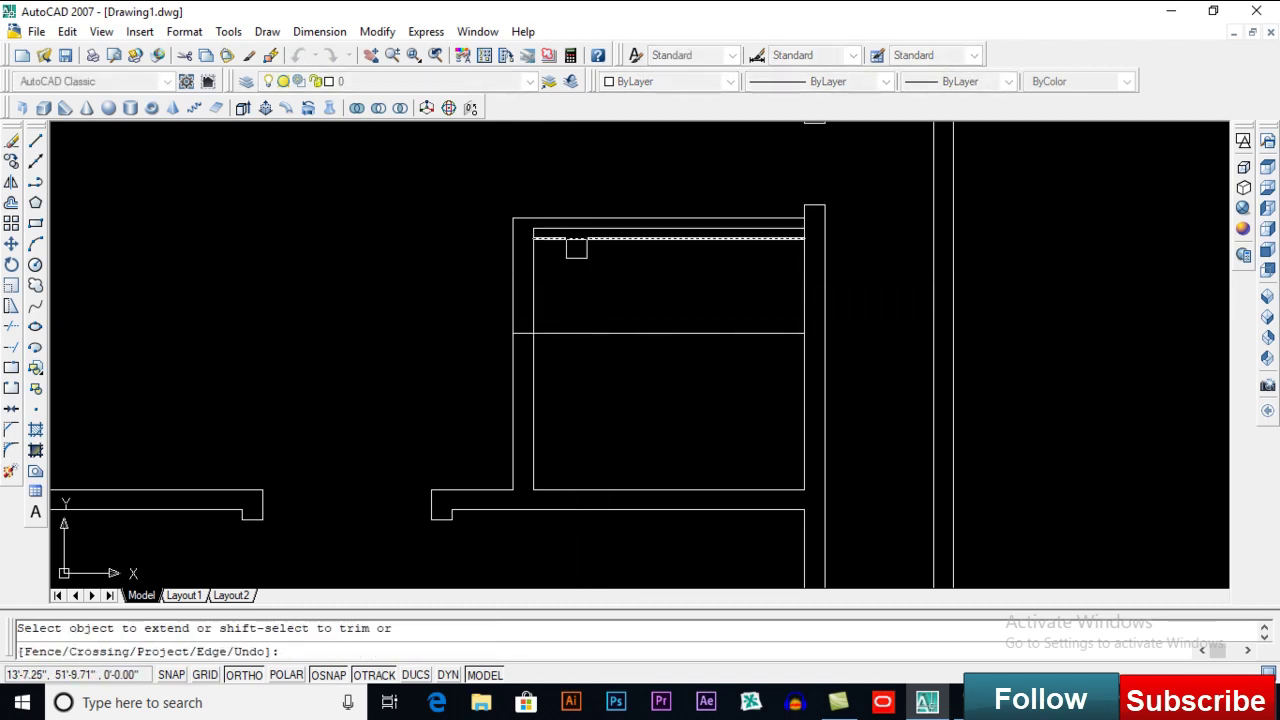
{"action": "key", "text": "Escape"}
Step: Trim the jamb lines' excess inside the small room and the left wall between them to open the doorway
{"action": "type", "text": "tr"}
{"action": "key", "text": "Return"}
{"action": "key", "text": "Return"}
{"action": "left_click", "coordinate": [564, 331]}
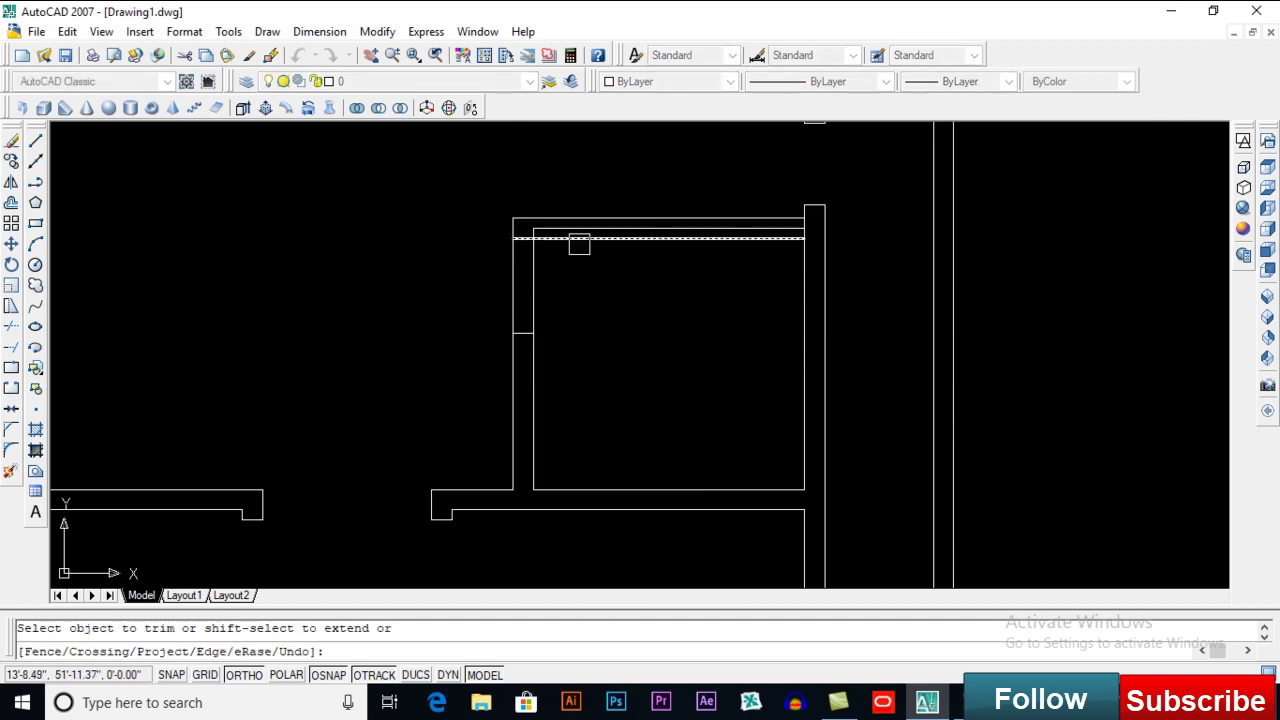
{"action": "left_click", "coordinate": [579, 244]}
{"action": "key", "text": "Return"}
Step: Trim the right wall's inner line where the small room's top wall meets it to merge the walls
{"action": "type", "text": "tr"}
{"action": "key", "text": "Return"}
{"action": "key", "text": "Return"}
{"action": "middle_click_drag", "start_coordinate": [768, 322], "coordinate": [735, 291]}
{"action": "scroll", "coordinate": [773, 204], "scroll_direction": "up", "scroll_amount": 4}
{"action": "type", "text": "tr"}
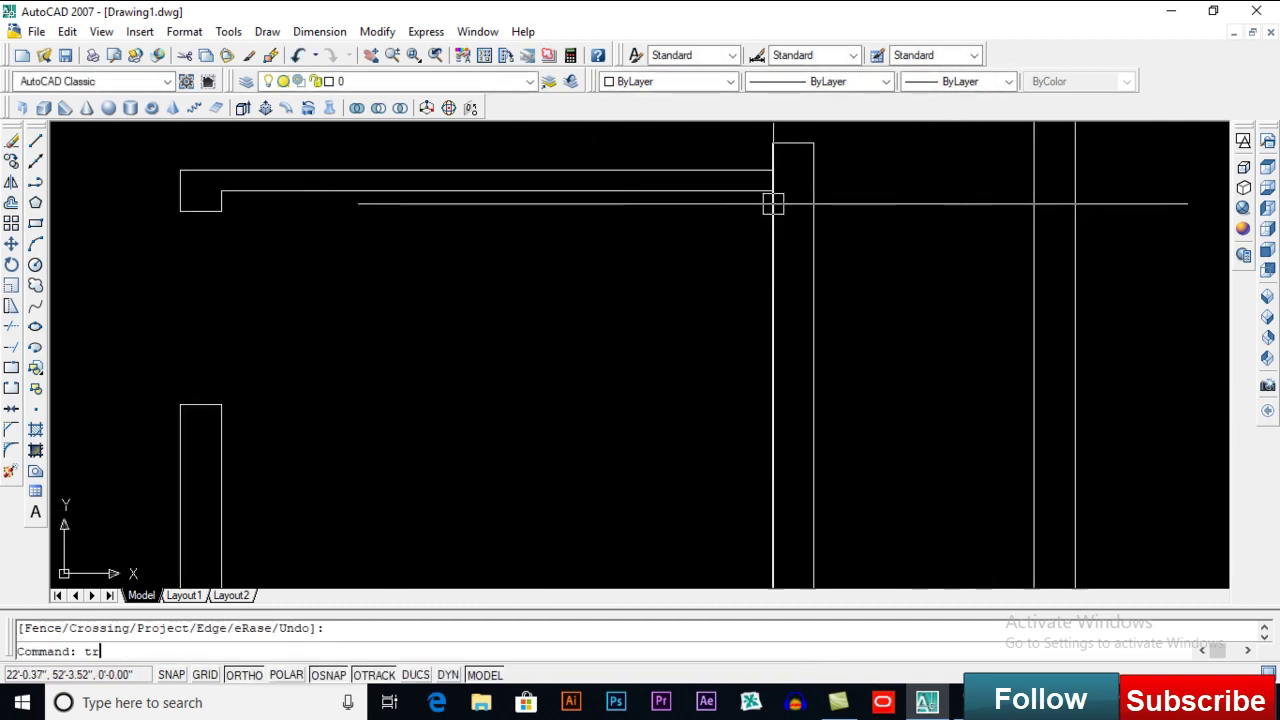
{"action": "key", "text": "Return"}
{"action": "key", "text": "Return"}
{"action": "scroll", "coordinate": [771, 195], "scroll_direction": "up", "scroll_amount": 2}
{"action": "key", "text": "Return"}
{"action": "scroll", "coordinate": [777, 306], "scroll_direction": "down", "scroll_amount": 3}
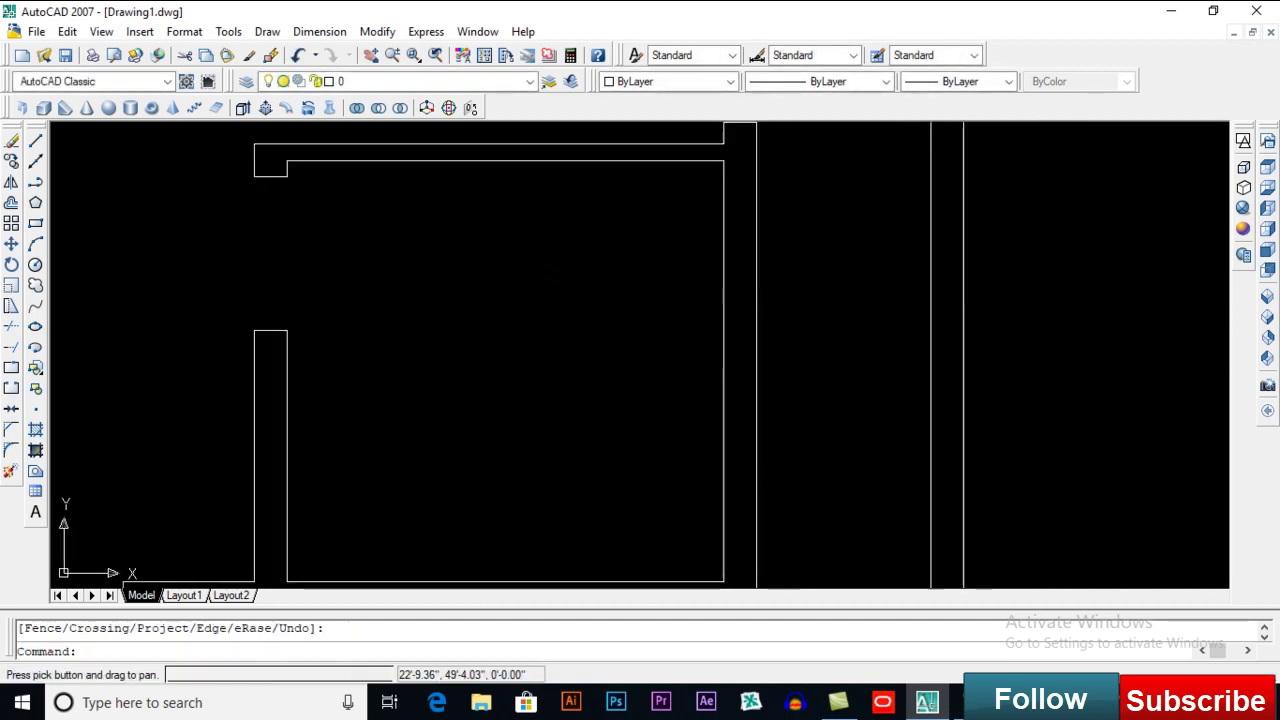
Step: Draw a line across the small room's right wall from the midpoint of its inner line
{"action": "scroll", "coordinate": [742, 333], "scroll_direction": "up", "scroll_amount": 2}
{"action": "scroll", "coordinate": [742, 333], "scroll_direction": "up", "scroll_amount": 2}
{"action": "type", "text": "l"}
{"action": "key", "text": "Return"}
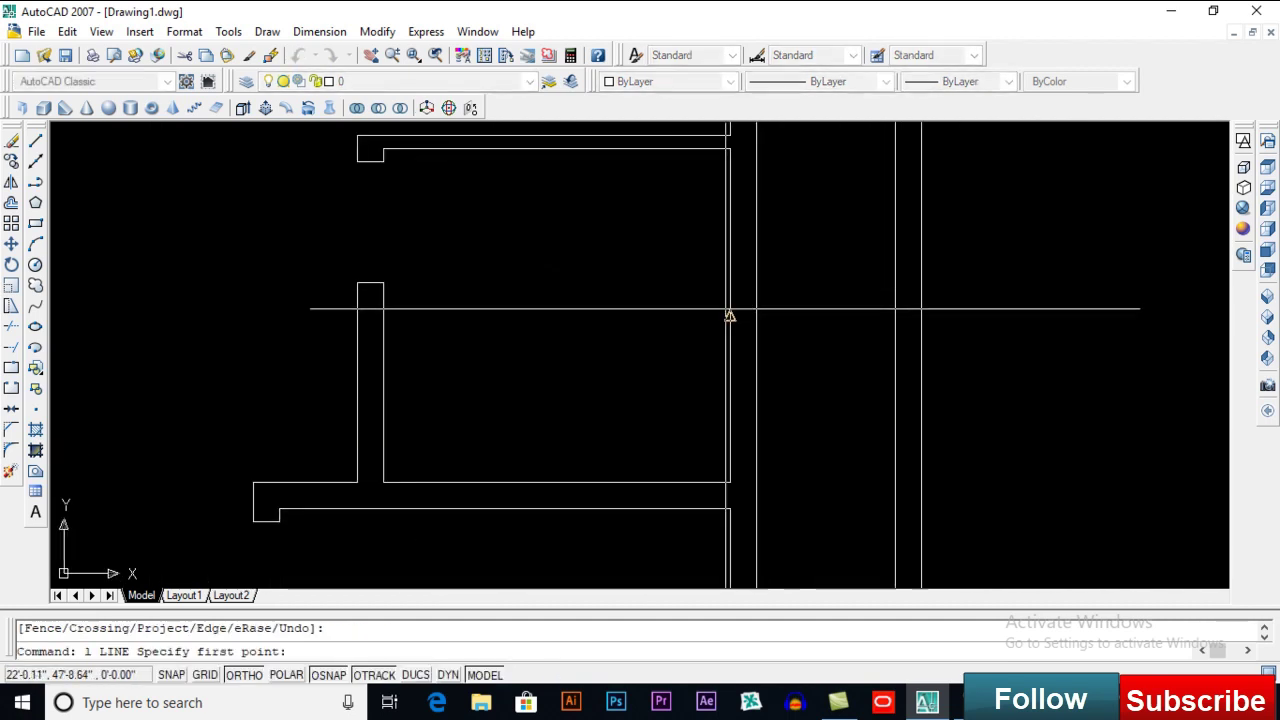
{"action": "left_click", "coordinate": [730, 315]}
{"action": "left_click", "coordinate": [756, 315]}
{"action": "key", "text": "Return"}
{"action": "middle_click_drag", "start_coordinate": [713, 314], "coordinate": [712, 384]}
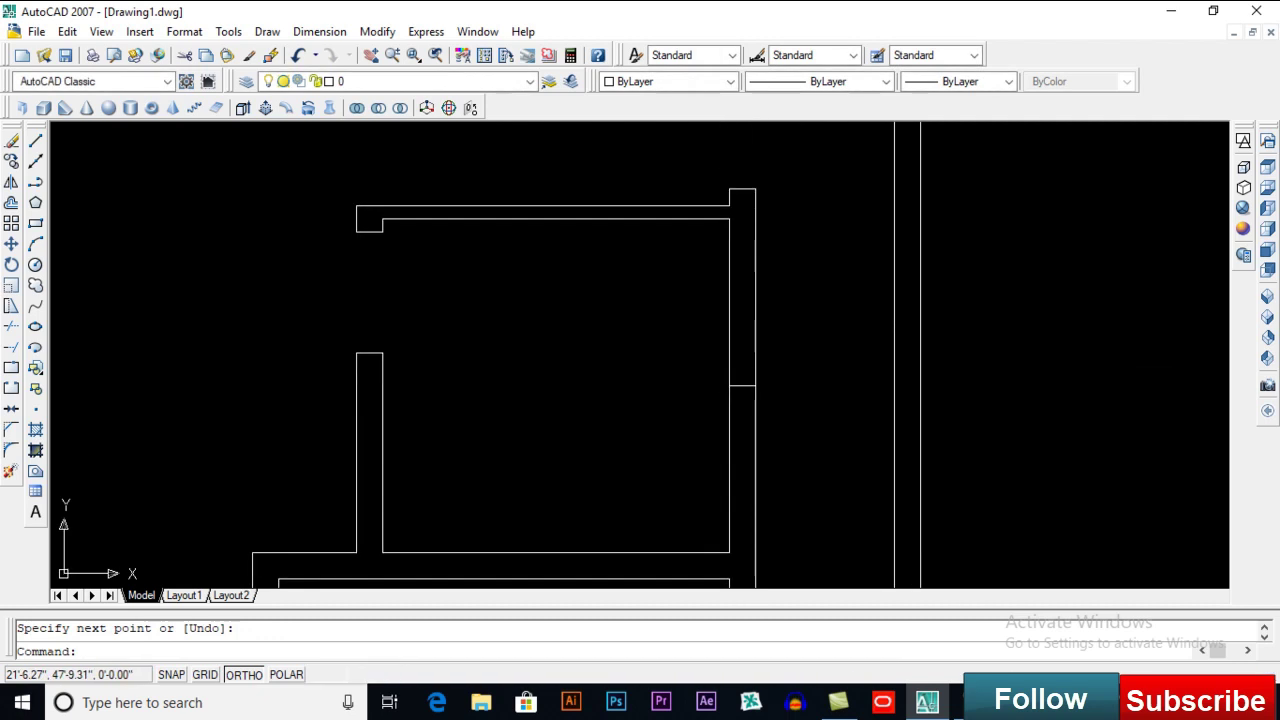
Step: Offset the wall's midline 1' both upward and downward and erase the original to mark the pier between the windows
{"action": "type", "text": "o"}
{"action": "key", "text": "Return"}
{"action": "type", "text": "1'"}
{"action": "key", "text": "Return"}
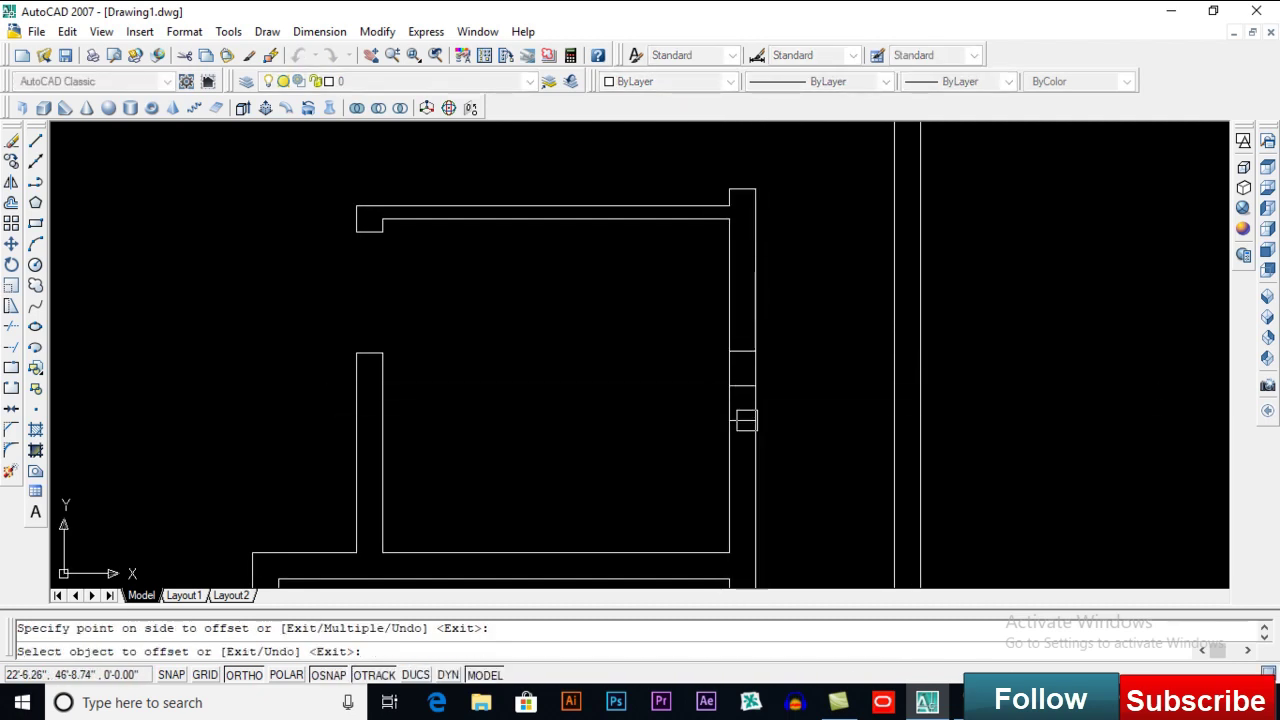
{"action": "left_click", "coordinate": [746, 420]}
{"action": "key", "text": "Return"}
{"action": "key", "text": "Delete"}
{"action": "middle_click_drag", "start_coordinate": [774, 391], "coordinate": [771, 401]}
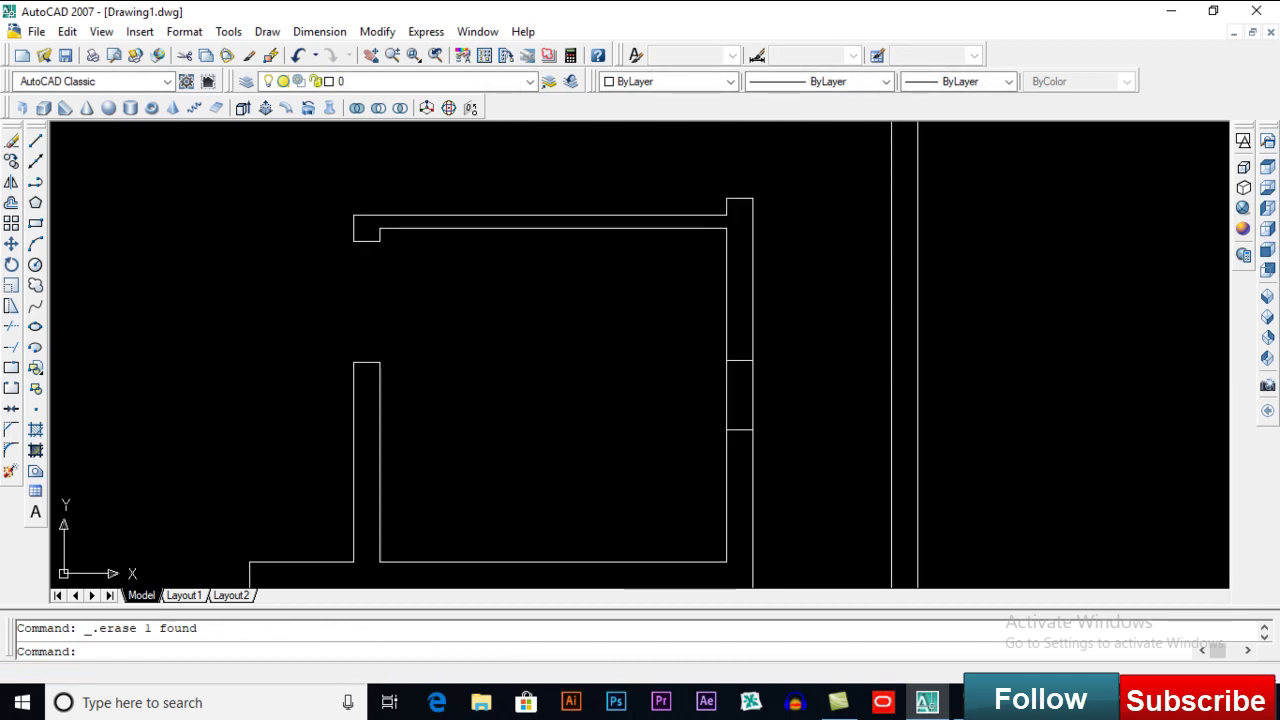
Step: Try a 4' window width by offsetting the pier's upper line upward, and erase the copy
{"action": "type", "text": "o"}
{"action": "key", "text": "Return"}
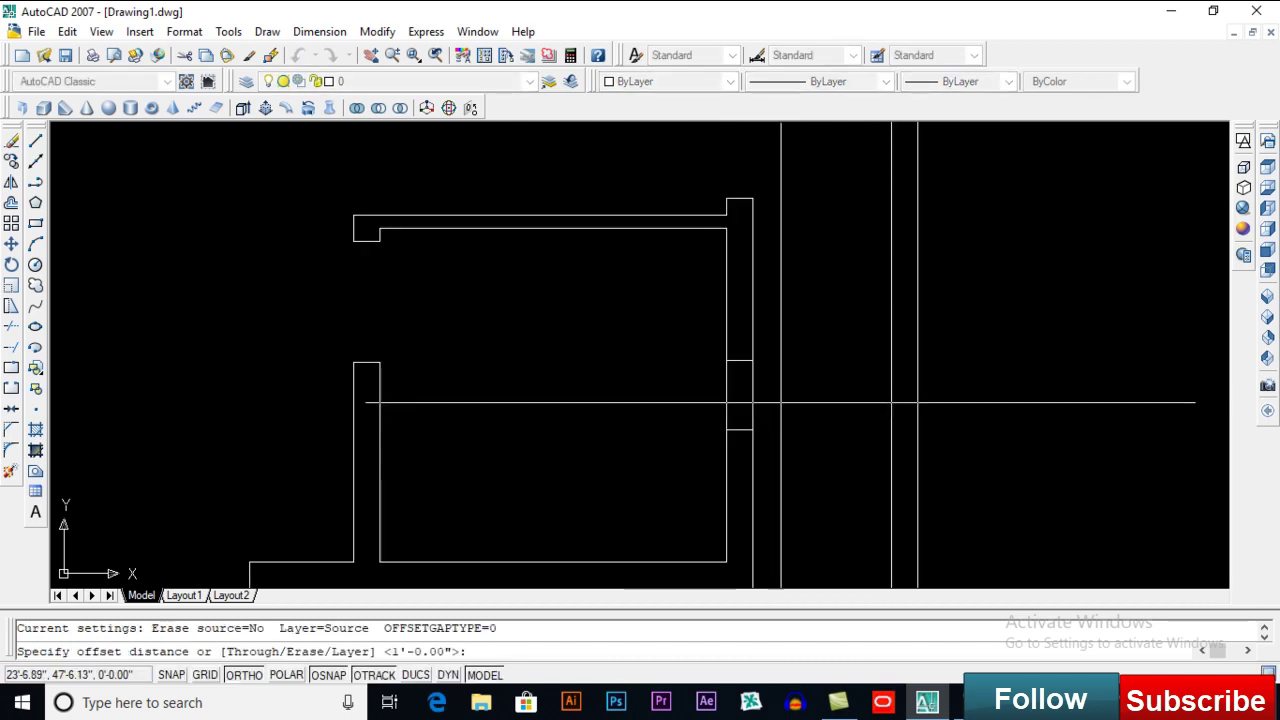
{"action": "type", "text": "4'"}
{"action": "key", "text": "Return"}
{"action": "left_click", "coordinate": [729, 358]}
{"action": "left_click", "coordinate": [742, 338]}
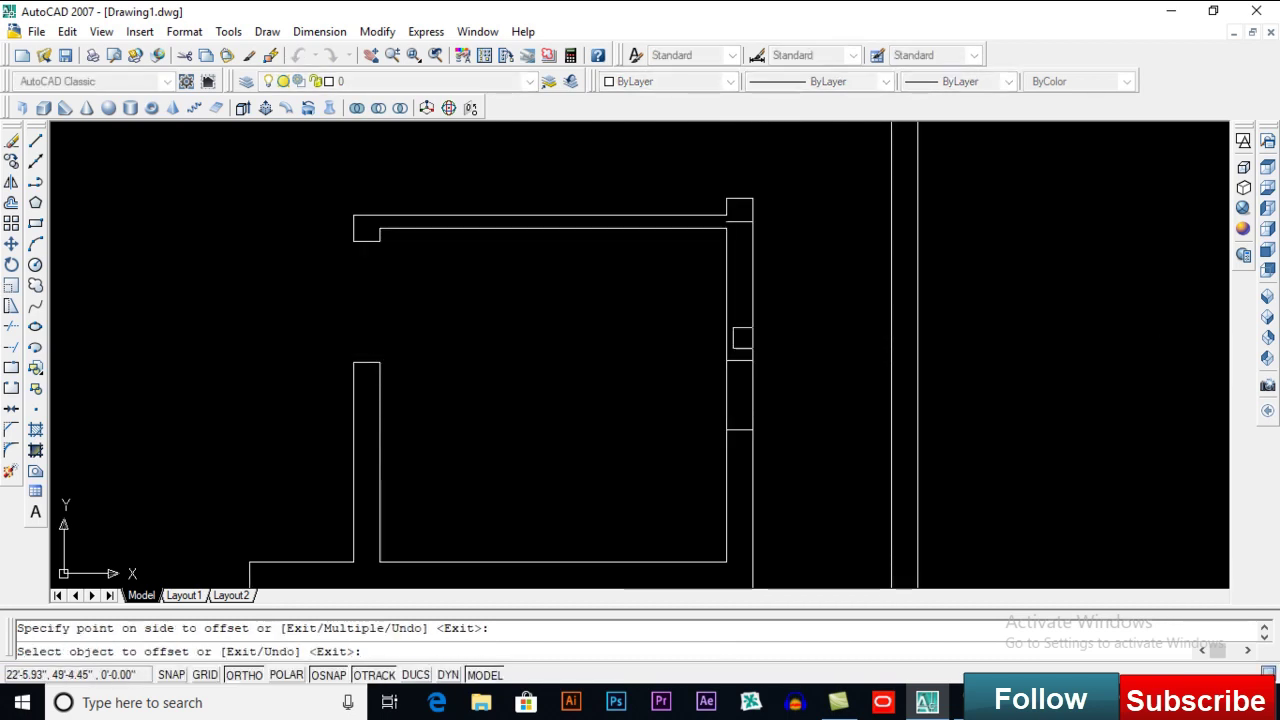
{"action": "key", "text": "Escape"}
{"action": "left_click", "coordinate": [739, 214]}
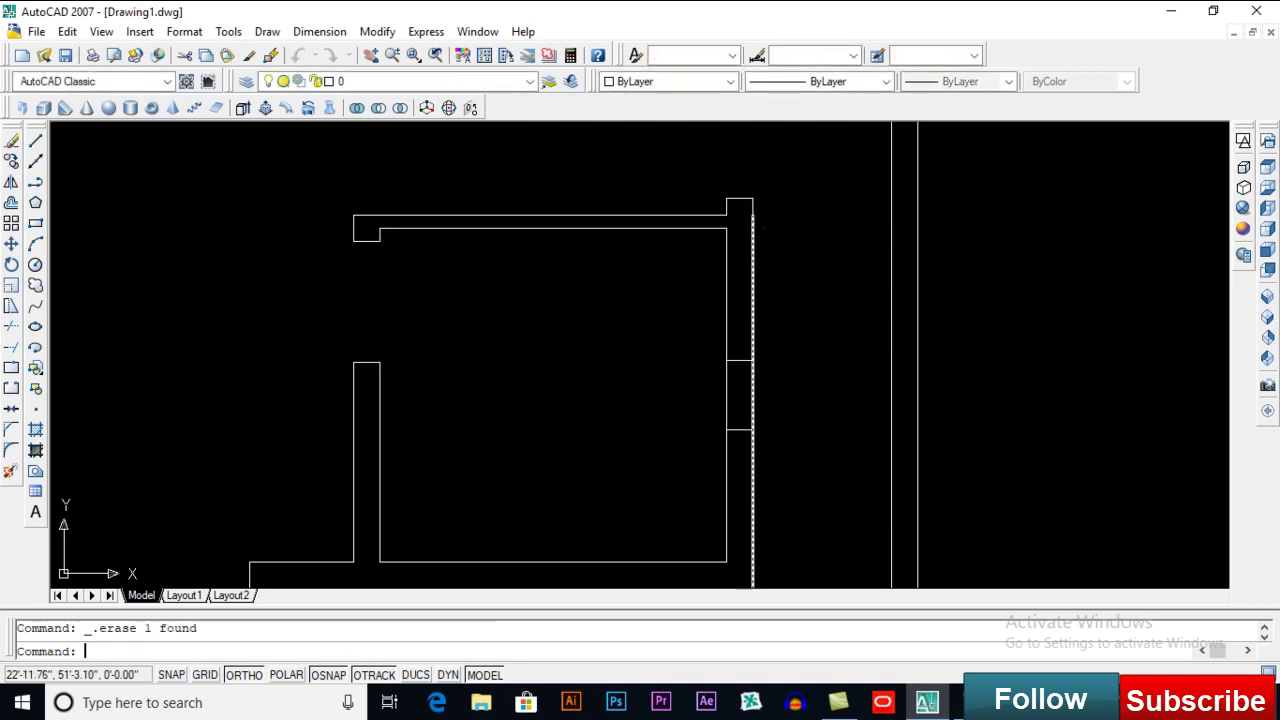
{"action": "key", "text": "Delete"}
Step: Offset the pier's upper line 3' upward and its lower line 3' downward to set both window widths
{"action": "key", "text": "Return"}
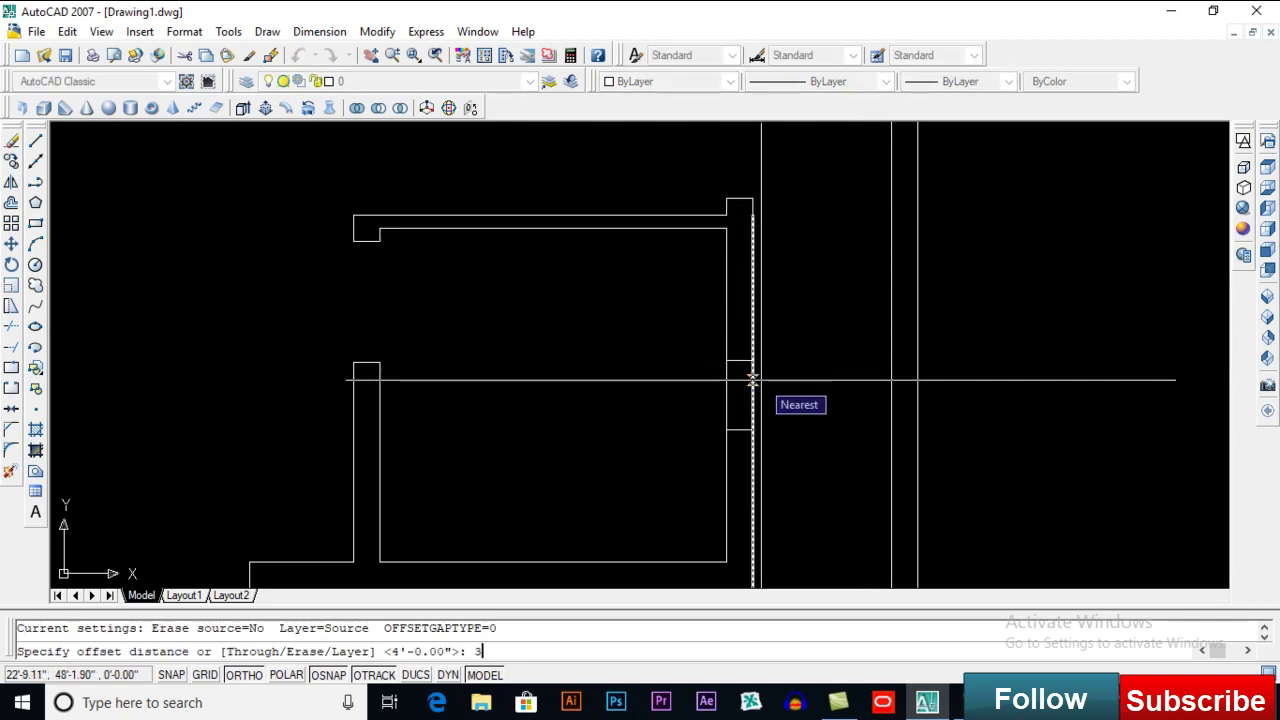
{"action": "type", "text": "3'"}
{"action": "key", "text": "Return"}
{"action": "scroll", "coordinate": [752, 380], "scroll_direction": "up", "scroll_amount": 3}
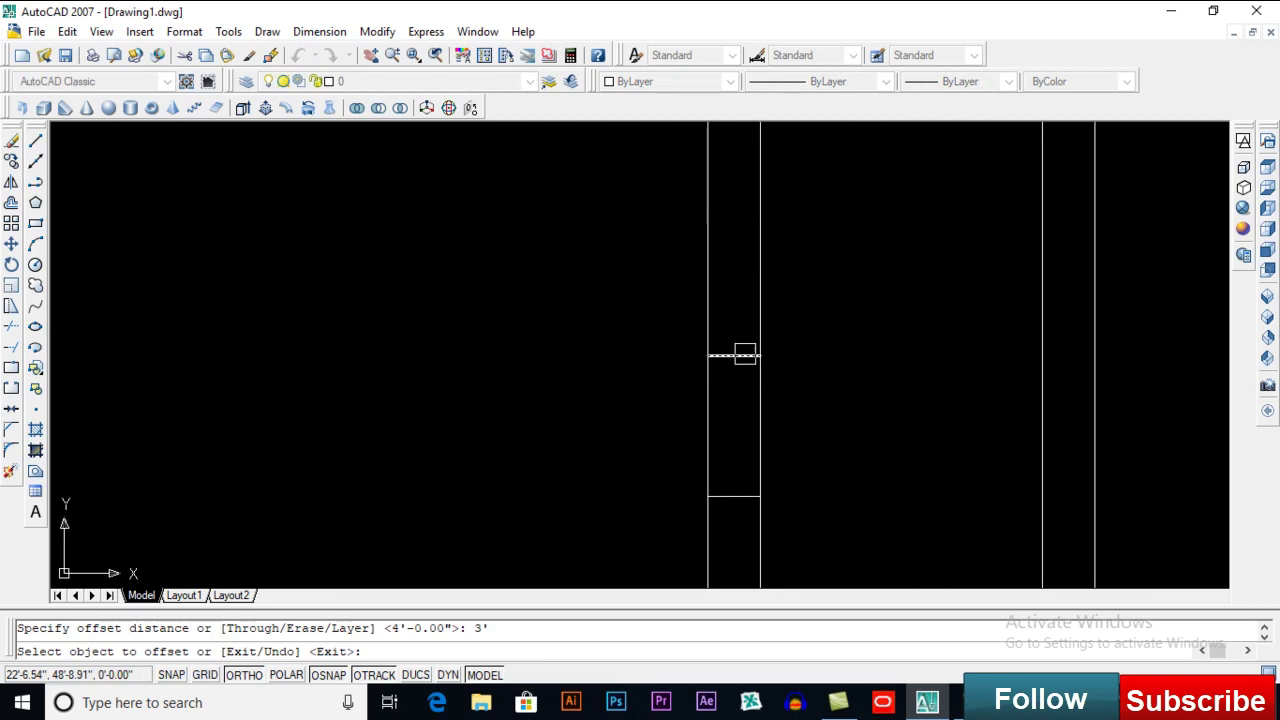
{"action": "scroll", "coordinate": [734, 326], "scroll_direction": "down", "scroll_amount": 4}
{"action": "scroll", "coordinate": [735, 394], "scroll_direction": "up", "scroll_amount": 3}
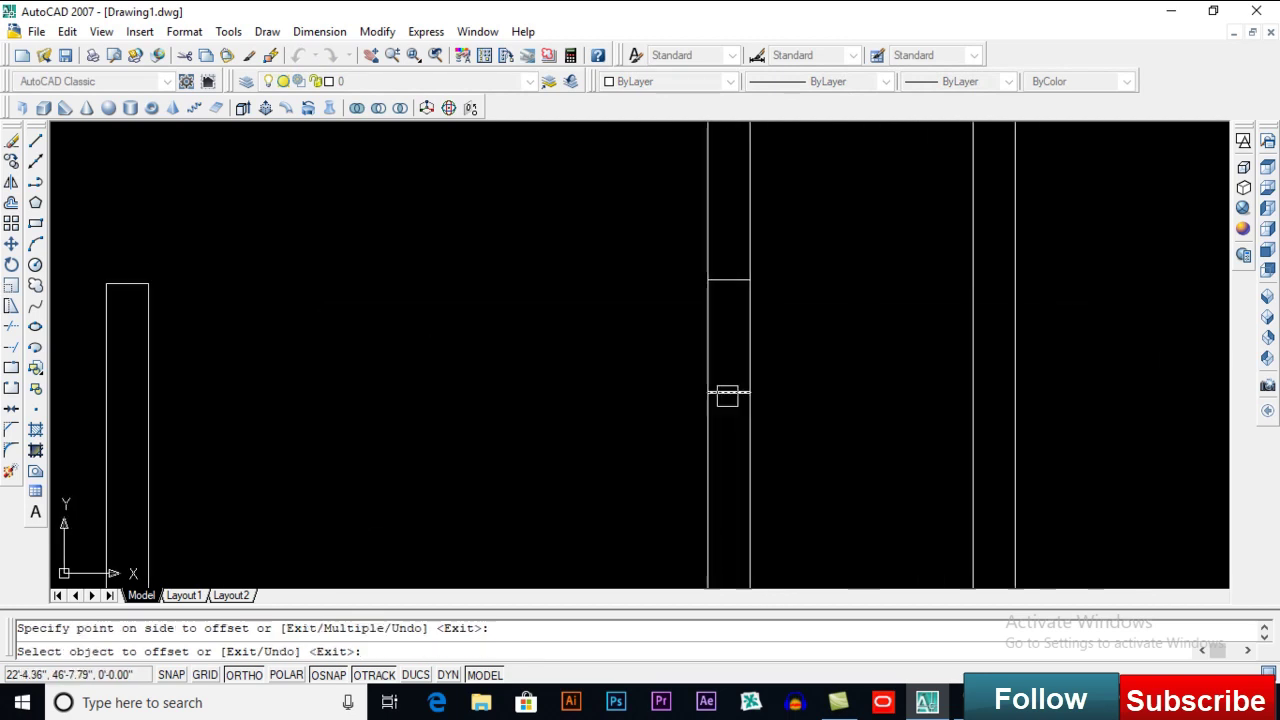
Step: Trim the small room's right wall lines above and below the pier to open both windows
{"action": "key", "text": "Return"}
{"action": "type", "text": "tr"}
{"action": "key", "text": "Return"}
{"action": "key", "text": "Return"}
{"action": "left_click", "coordinate": [778, 428]}
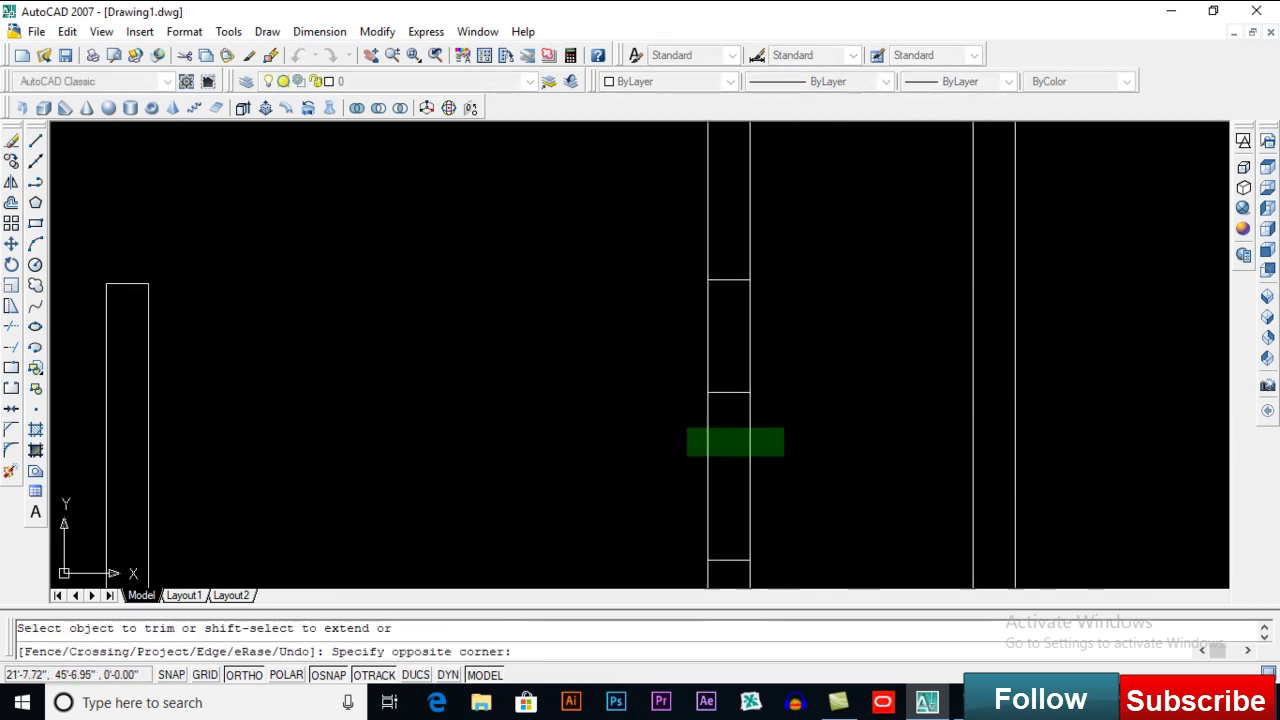
{"action": "scroll", "coordinate": [770, 278], "scroll_direction": "down", "scroll_amount": 4}
{"action": "key", "text": "Return"}
Step: Draw WINDOW-style multilines across the outer edges of both openings in the small room's right wall
{"action": "scroll", "coordinate": [670, 297], "scroll_direction": "up", "scroll_amount": 3}
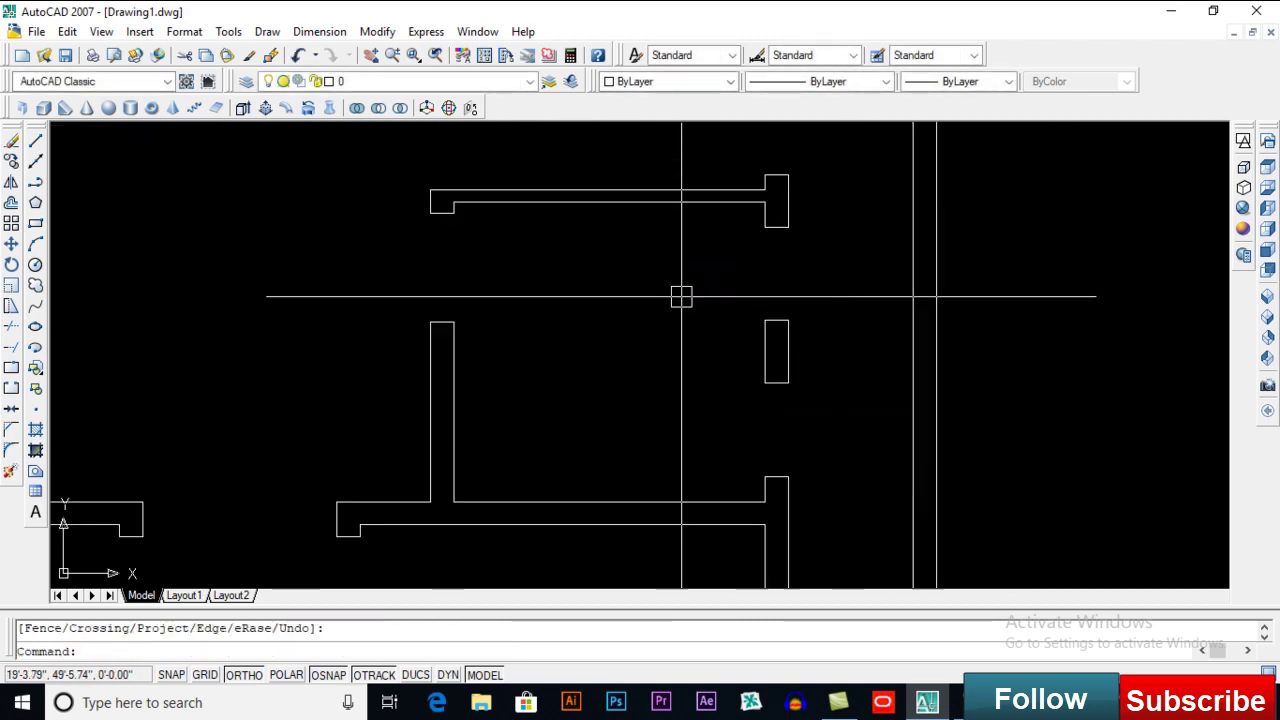
{"action": "type", "text": "ml"}
{"action": "key", "text": "Return"}
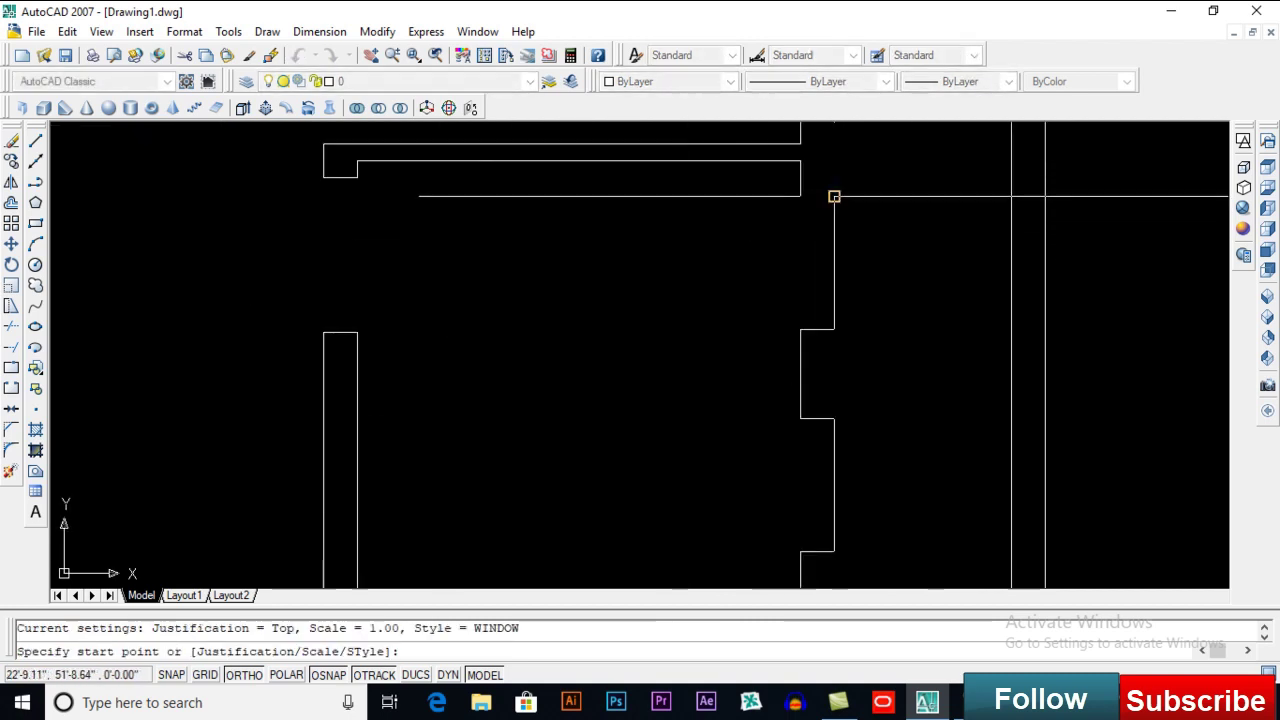
{"action": "left_click", "coordinate": [834, 196]}
{"action": "left_click", "coordinate": [834, 329]}
{"action": "key", "text": "Return"}
{"action": "middle_click_drag", "start_coordinate": [885, 389], "coordinate": [825, 274]}
{"action": "key", "text": "Return"}
{"action": "left_click", "coordinate": [774, 303]}
{"action": "left_click", "coordinate": [774, 436]}
{"action": "key", "text": "Return"}
{"action": "scroll", "coordinate": [807, 340], "scroll_direction": "down", "scroll_amount": 6}
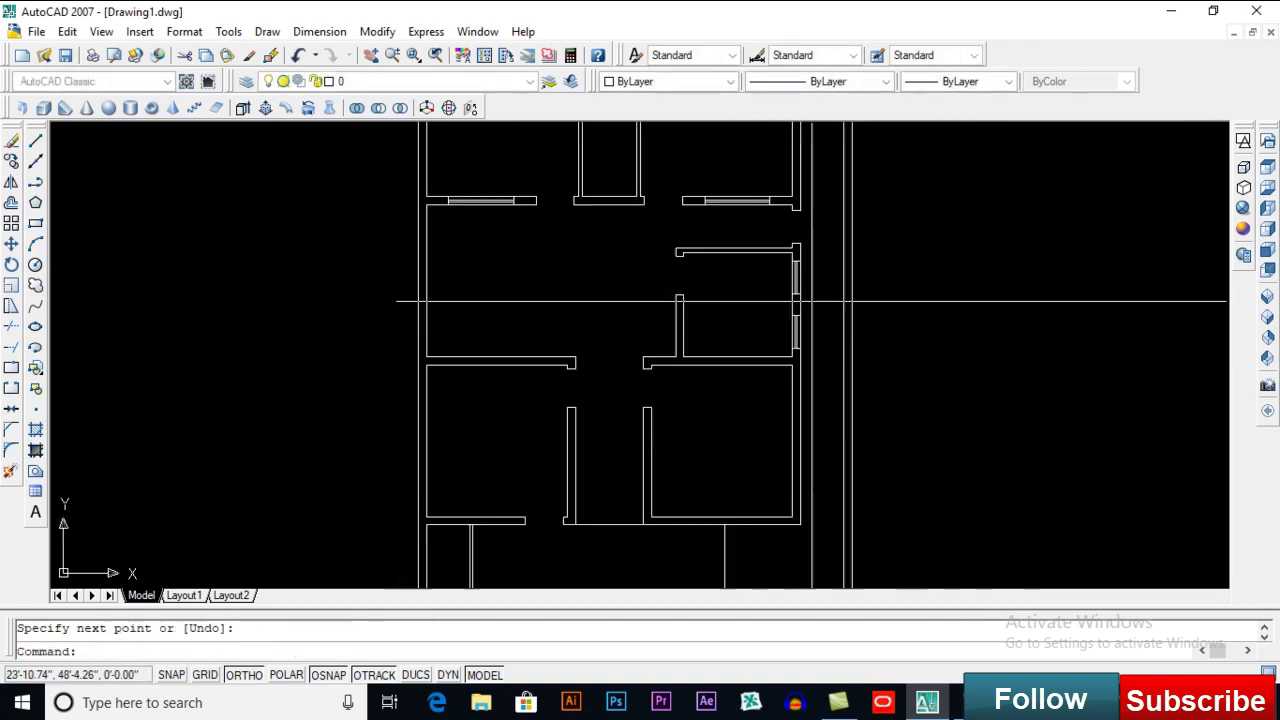
Step: Draw a vertical line across the middle of the narrow central room's top wall
{"action": "middle_click_drag", "start_coordinate": [799, 319], "coordinate": [816, 480]}
{"action": "scroll", "coordinate": [594, 217], "scroll_direction": "up", "scroll_amount": 6}
{"action": "type", "text": "l"}
{"action": "key", "text": "Return"}
{"action": "left_click", "coordinate": [633, 265]}
{"action": "left_click", "coordinate": [633, 231]}
{"action": "key", "text": "Return"}
Step: Offset the top wall's midline 12" to each side and erase the original to mark the window jambs
{"action": "type", "text": "o"}
{"action": "key", "text": "Return"}
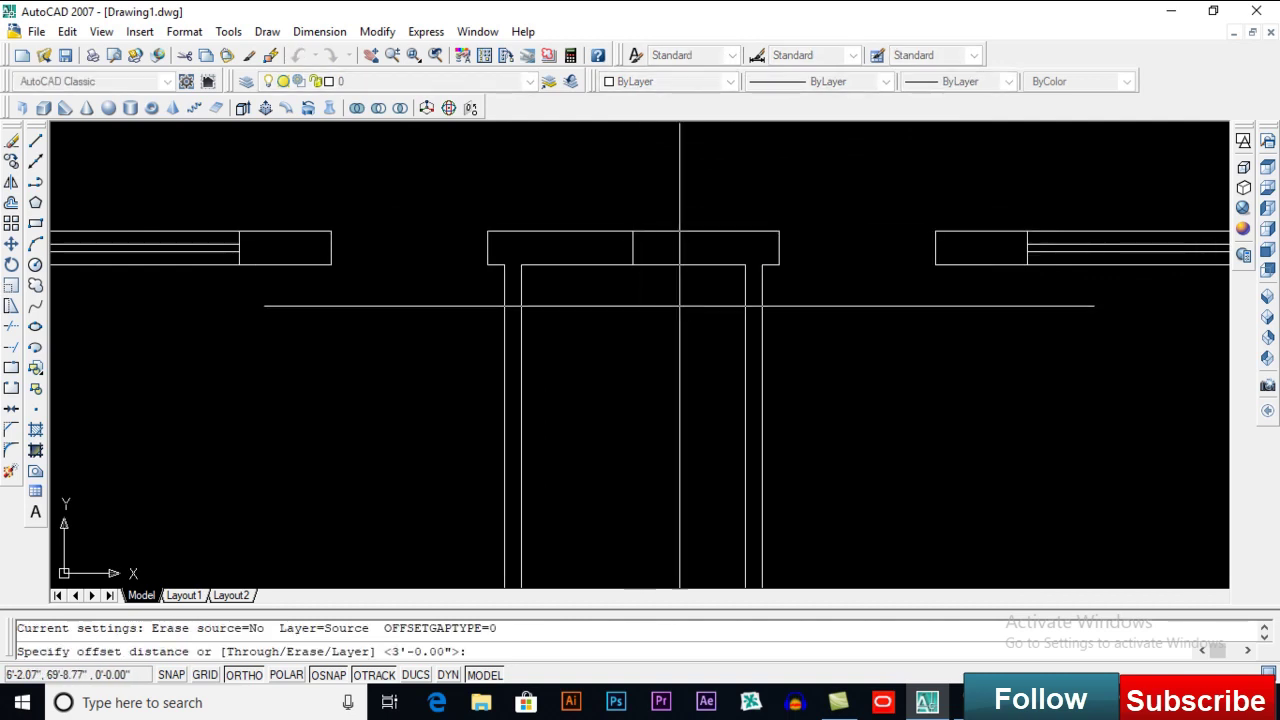
{"action": "type", "text": "12"}
{"action": "key", "text": "Return"}
{"action": "left_click", "coordinate": [633, 249]}
{"action": "left_click", "coordinate": [596, 250]}
{"action": "key", "text": "Return"}
{"action": "left_click", "coordinate": [632, 249]}
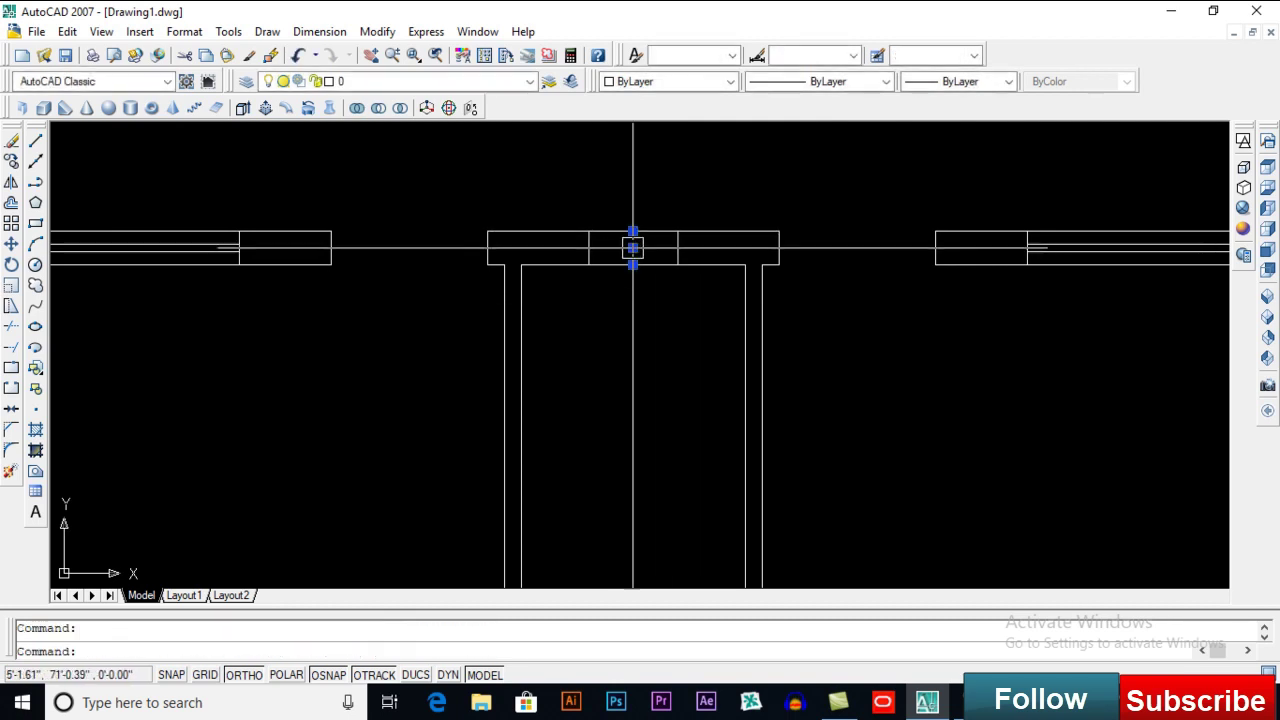
{"action": "key", "text": "Delete"}
Step: Trim the narrow central room's top wall lines between the two jambs to open the window
{"action": "type", "text": "tr"}
{"action": "key", "text": "Return"}
{"action": "key", "text": "Return"}
{"action": "left_click", "coordinate": [634, 232]}
{"action": "key", "text": "Return"}
Step: Draw a WINDOW-style multiline across the opening in the narrow central room's top wall
{"action": "type", "text": "ml"}
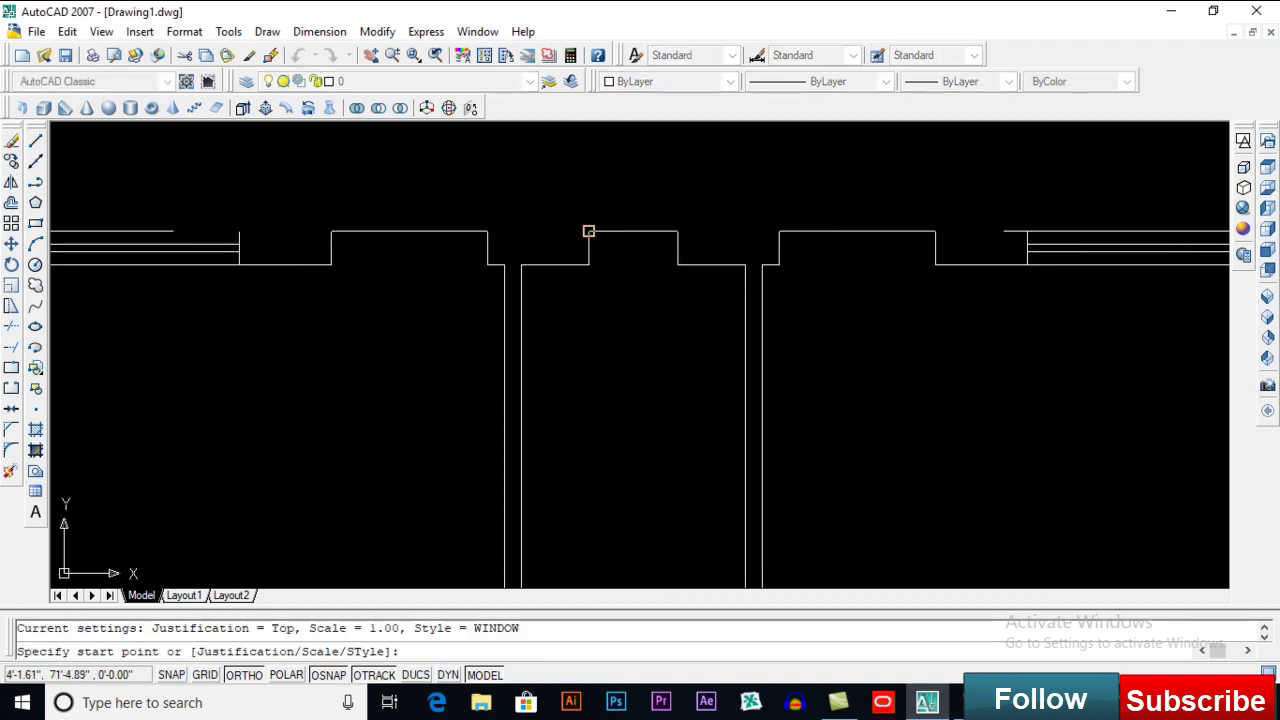
{"action": "left_click", "coordinate": [588, 232]}
{"action": "left_click", "coordinate": [678, 231]}
{"action": "key", "text": "Return"}
Step: Offset the central hall's lower left wall line and left wall line 3' inward to outline the staircase
{"action": "scroll", "coordinate": [678, 222], "scroll_direction": "down", "scroll_amount": 12}
{"action": "scroll", "coordinate": [562, 281], "scroll_direction": "up", "scroll_amount": 3}
{"action": "middle_click_drag", "start_coordinate": [562, 281], "coordinate": [660, 233]}
{"action": "scroll", "coordinate": [574, 234], "scroll_direction": "down", "scroll_amount": 4}
{"action": "middle_click_drag", "start_coordinate": [659, 343], "coordinate": [675, 409]}
{"action": "scroll", "coordinate": [548, 340], "scroll_direction": "up", "scroll_amount": 2}
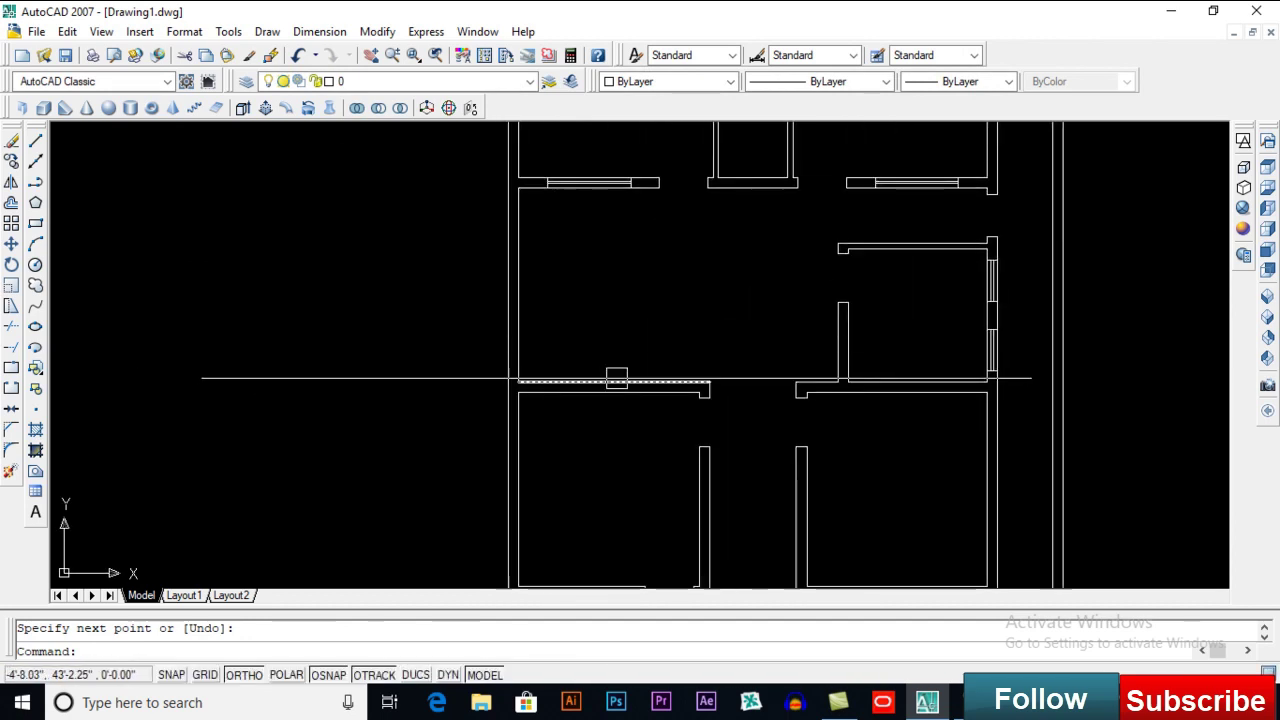
{"action": "scroll", "coordinate": [612, 380], "scroll_direction": "up", "scroll_amount": 2}
{"action": "middle_click_drag", "start_coordinate": [566, 366], "coordinate": [569, 400]}
{"action": "type", "text": "o"}
{"action": "key", "text": "Return"}
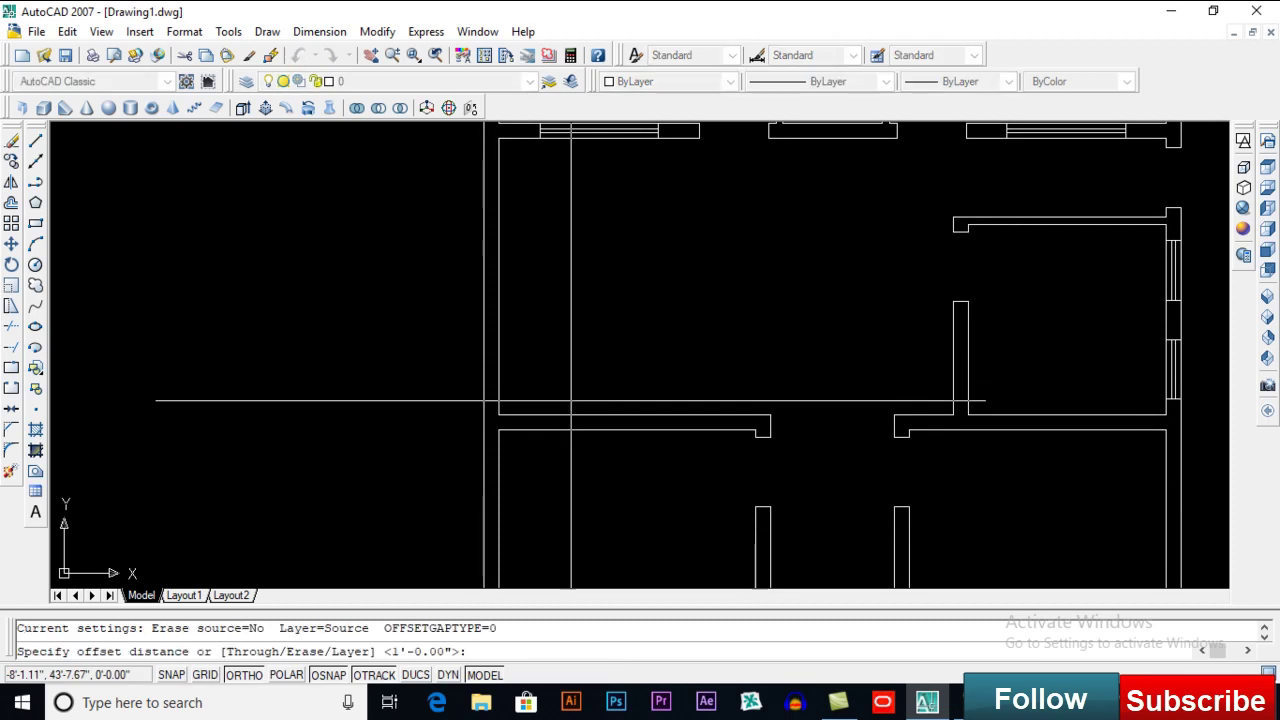
{"action": "middle_click_drag", "start_coordinate": [520, 297], "coordinate": [516, 316]}
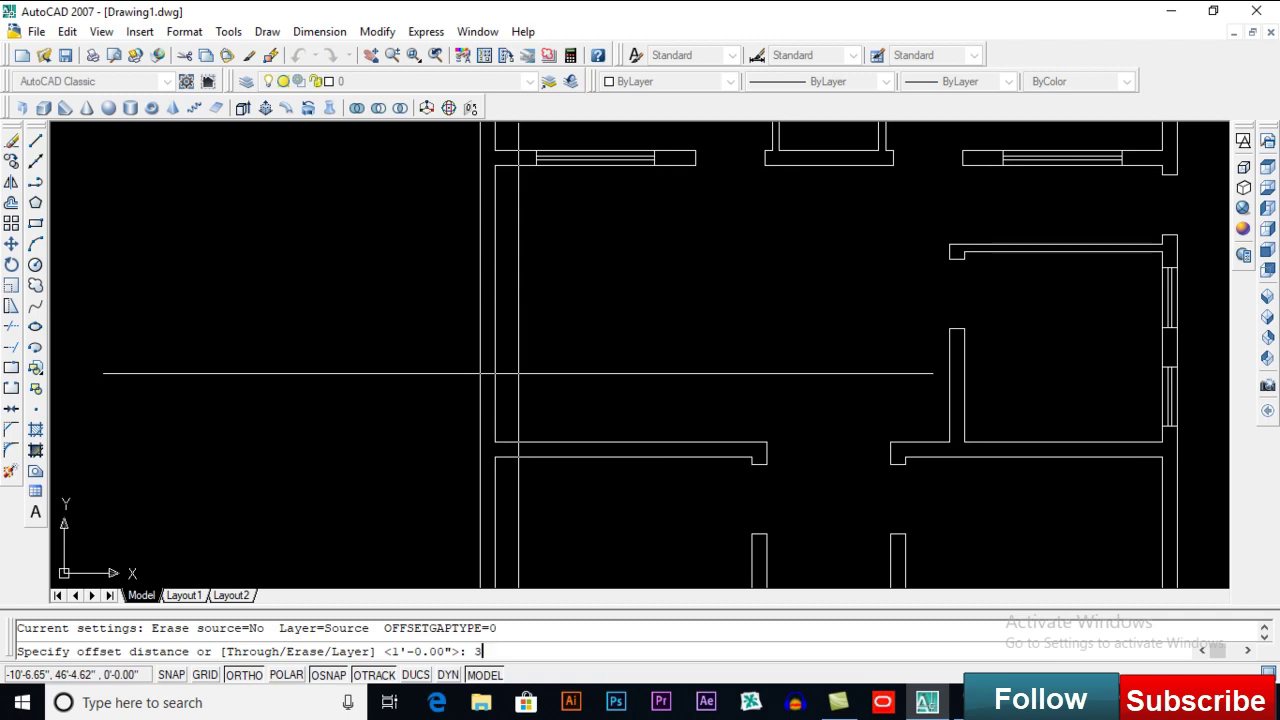
{"action": "key", "text": "Return"}
{"action": "left_click", "coordinate": [518, 442]}
{"action": "left_click", "coordinate": [530, 405]}
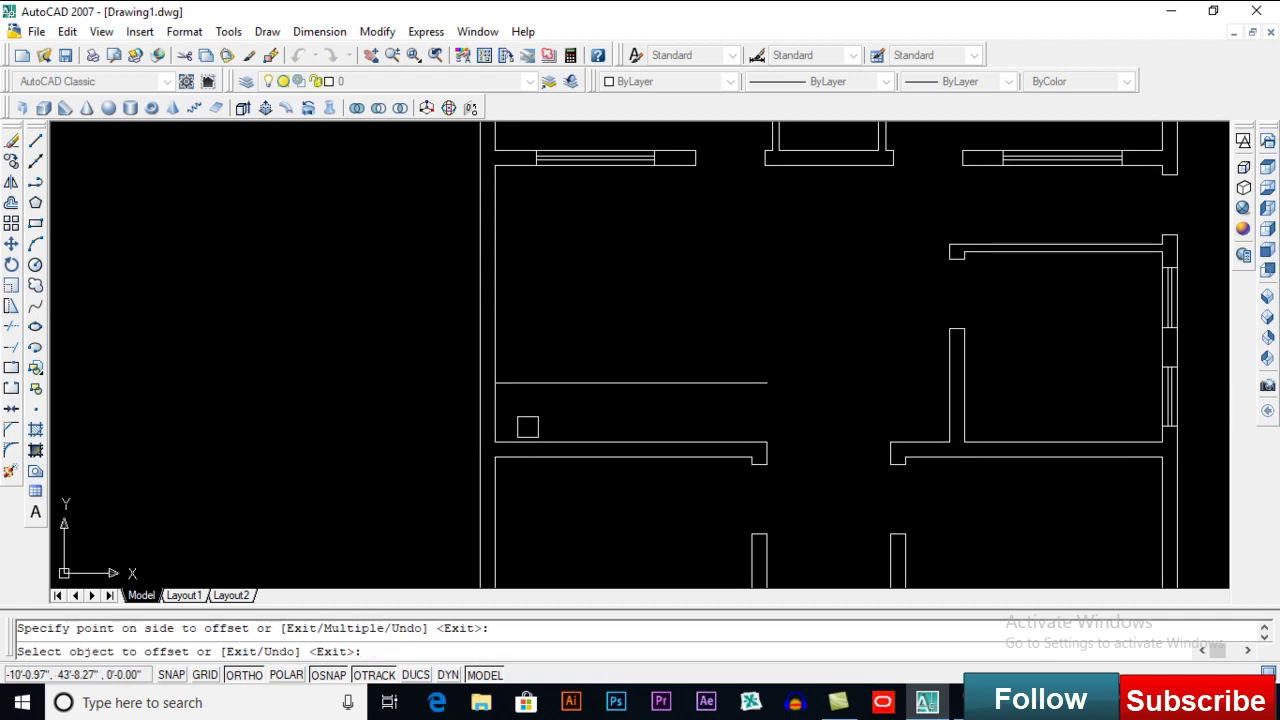
{"action": "left_click", "coordinate": [495, 334]}
{"action": "left_click", "coordinate": [538, 336]}
{"action": "key", "text": "Return"}
{"action": "middle_click_drag", "start_coordinate": [546, 336], "coordinate": [543, 366]}
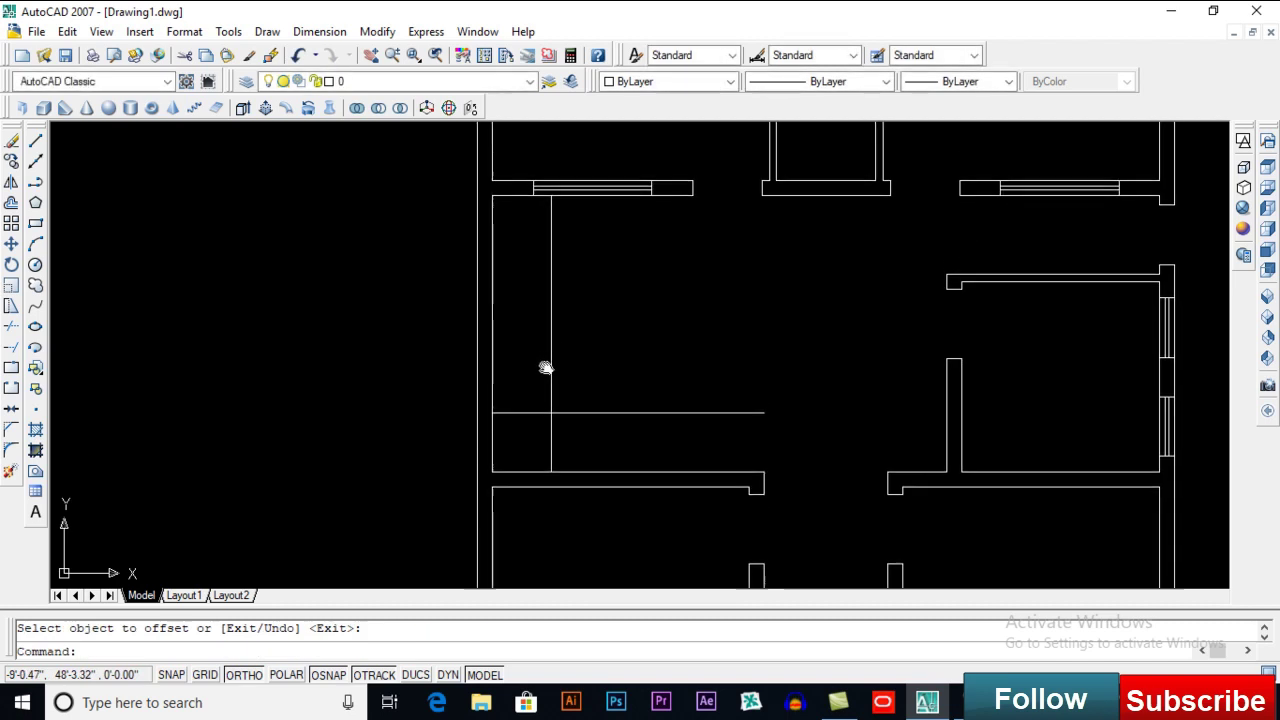
{"action": "scroll", "coordinate": [532, 290], "scroll_direction": "up", "scroll_amount": 2}
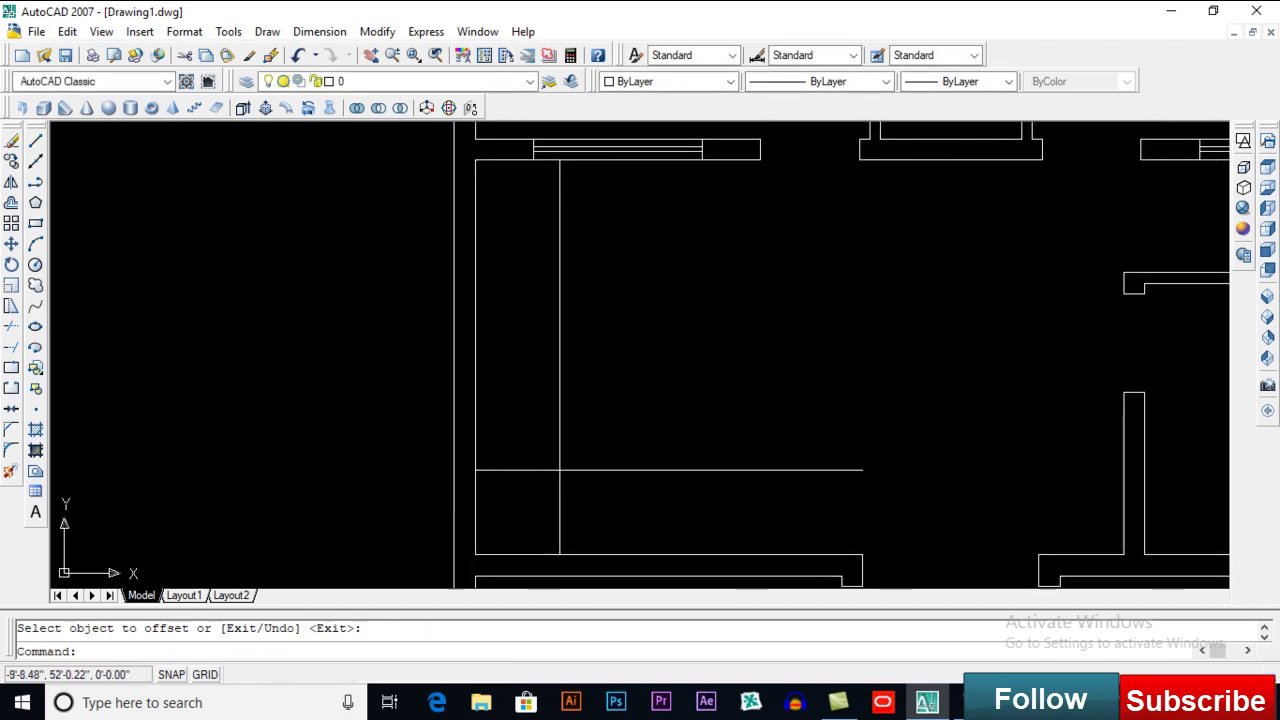
Step: Offset the stair landing's horizontal line 10" upward for the first tread
{"action": "key", "text": "Return"}
{"action": "type", "text": "10"}
{"action": "key", "text": "Return"}
{"action": "left_click", "coordinate": [597, 470]}
{"action": "left_click", "coordinate": [597, 408]}
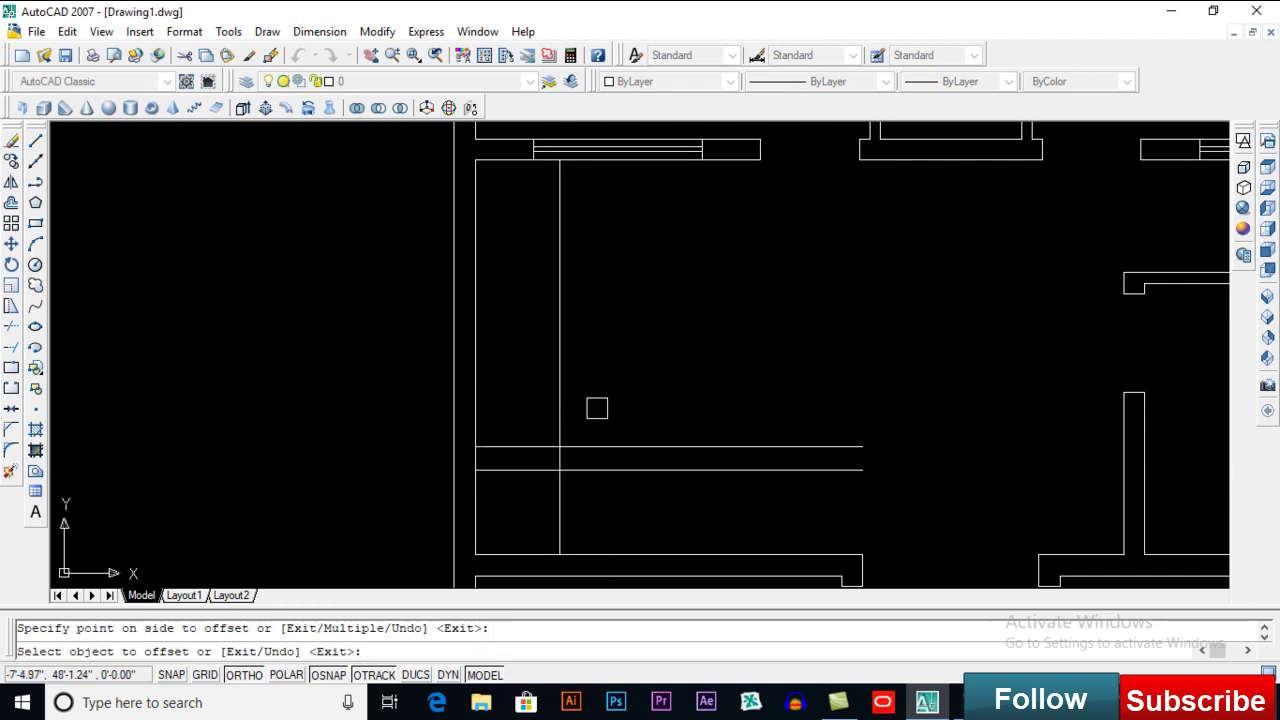
{"action": "key", "text": "Return"}
Step: Trim the first tread line beyond the stair's right edge
{"action": "type", "text": "tr"}
{"action": "key", "text": "Return"}
{"action": "key", "text": "Return"}
{"action": "left_click", "coordinate": [600, 446]}
{"action": "key", "text": "Return"}
Step: Offset each successive tread line 10" upward to fill the stair flight up to the hall's top wall
{"action": "key", "text": "Return"}
{"action": "left_click", "coordinate": [537, 446]}
{"action": "left_click", "coordinate": [538, 400]}
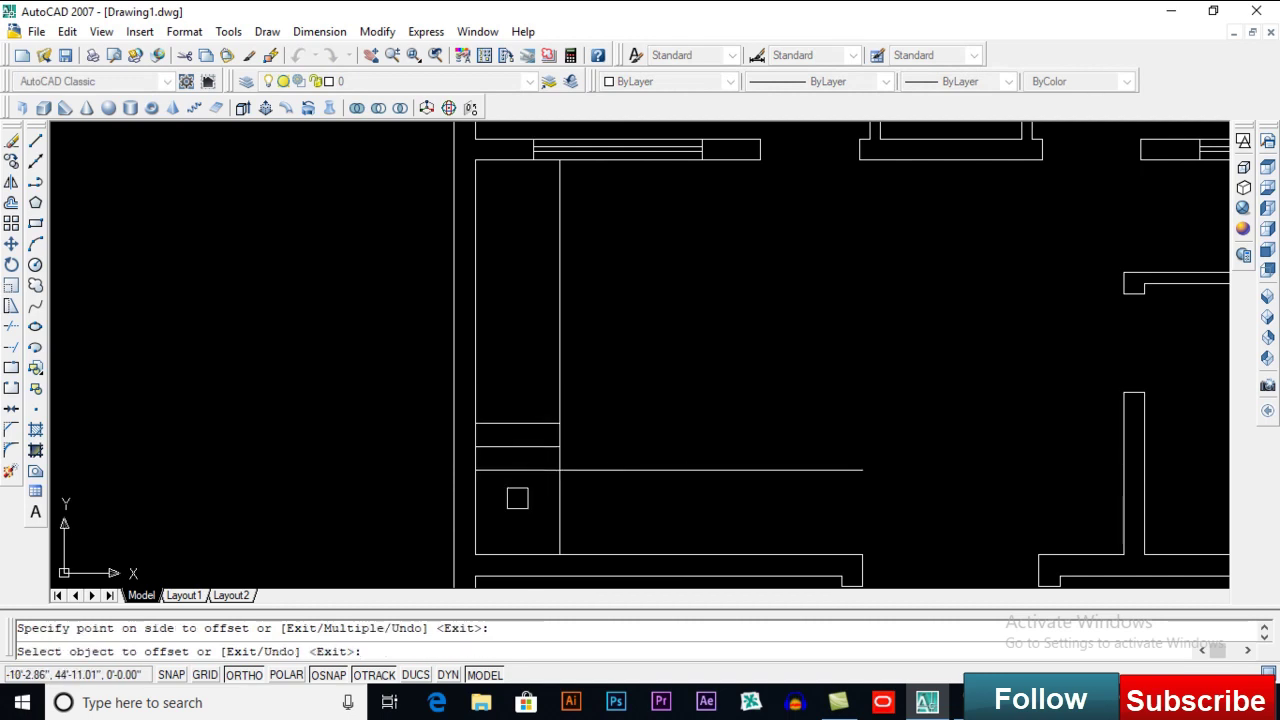
{"action": "left_click", "coordinate": [518, 425]}
{"action": "left_click", "coordinate": [528, 375]}
{"action": "left_click", "coordinate": [526, 400]}
{"action": "left_click", "coordinate": [533, 374]}
{"action": "left_click", "coordinate": [530, 353]}
{"action": "left_click", "coordinate": [528, 308]}
{"action": "left_click", "coordinate": [515, 282]}
{"action": "left_click", "coordinate": [514, 244]}
{"action": "left_click", "coordinate": [518, 258]}
{"action": "left_click", "coordinate": [523, 216]}
{"action": "left_click", "coordinate": [522, 235]}
{"action": "left_click", "coordinate": [520, 188]}
{"action": "left_click", "coordinate": [518, 211]}
{"action": "left_click", "coordinate": [531, 192]}
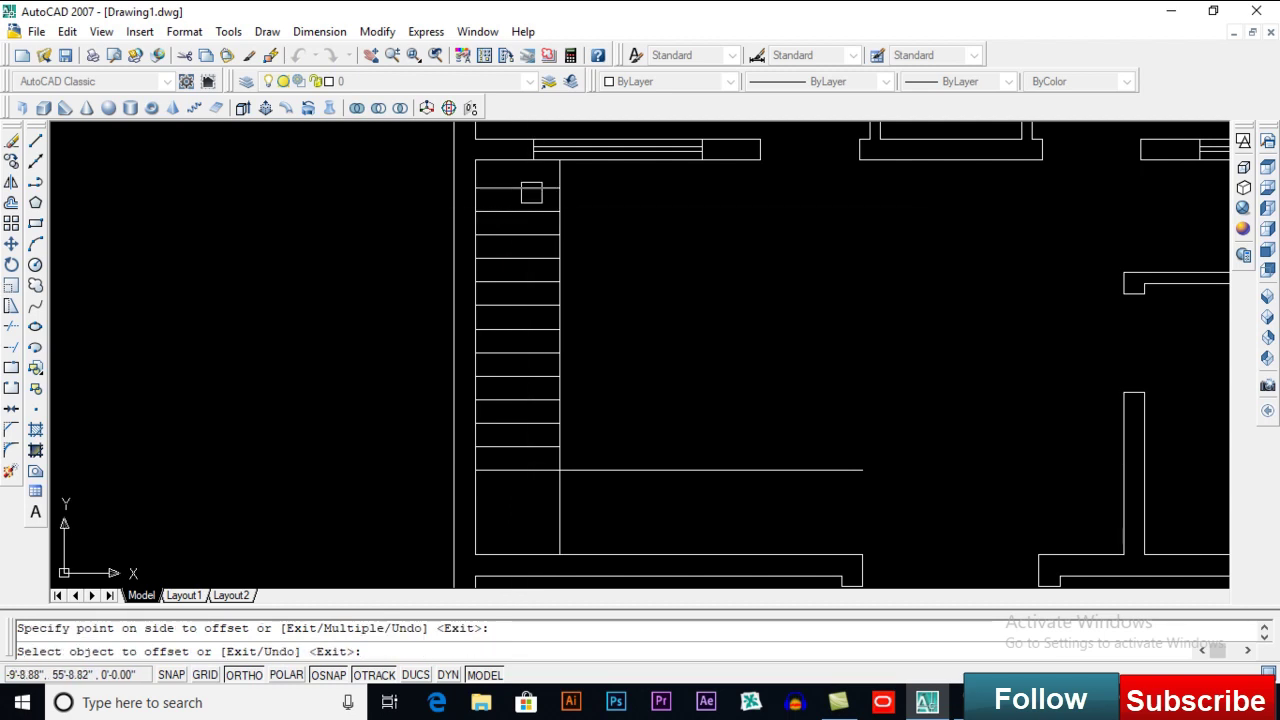
Step: Erase the three topmost treads of the stair flight and trim the flight's right edge above the remaining treads
{"action": "key", "text": "Escape"}
{"action": "left_click", "coordinate": [530, 189]}
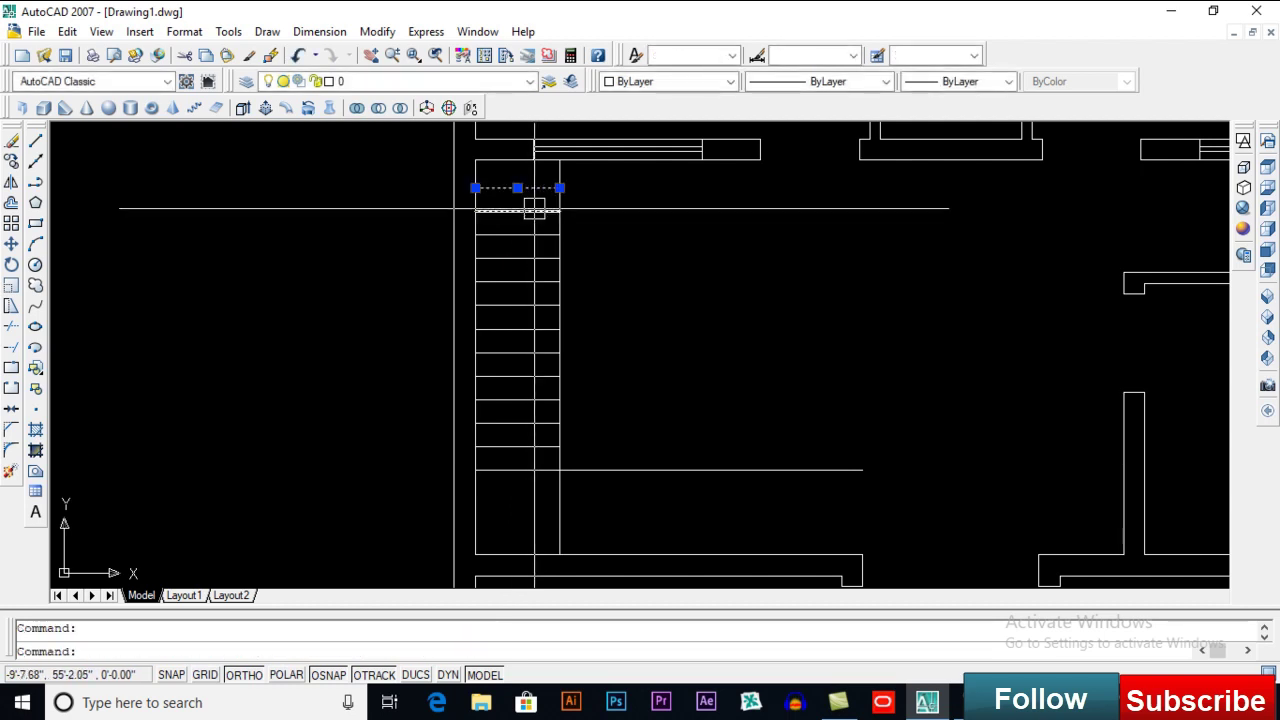
{"action": "key", "text": "Delete"}
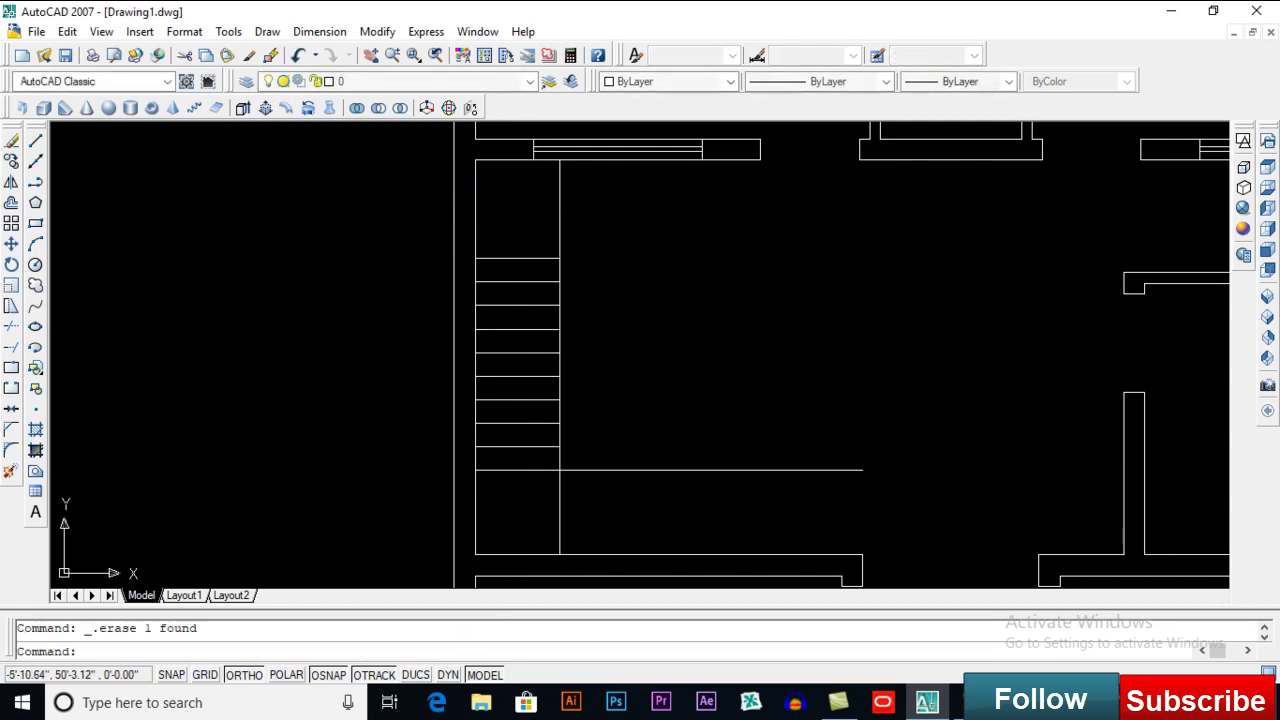
{"action": "type", "text": "tr"}
{"action": "key", "text": "Return"}
{"action": "key", "text": "Return"}
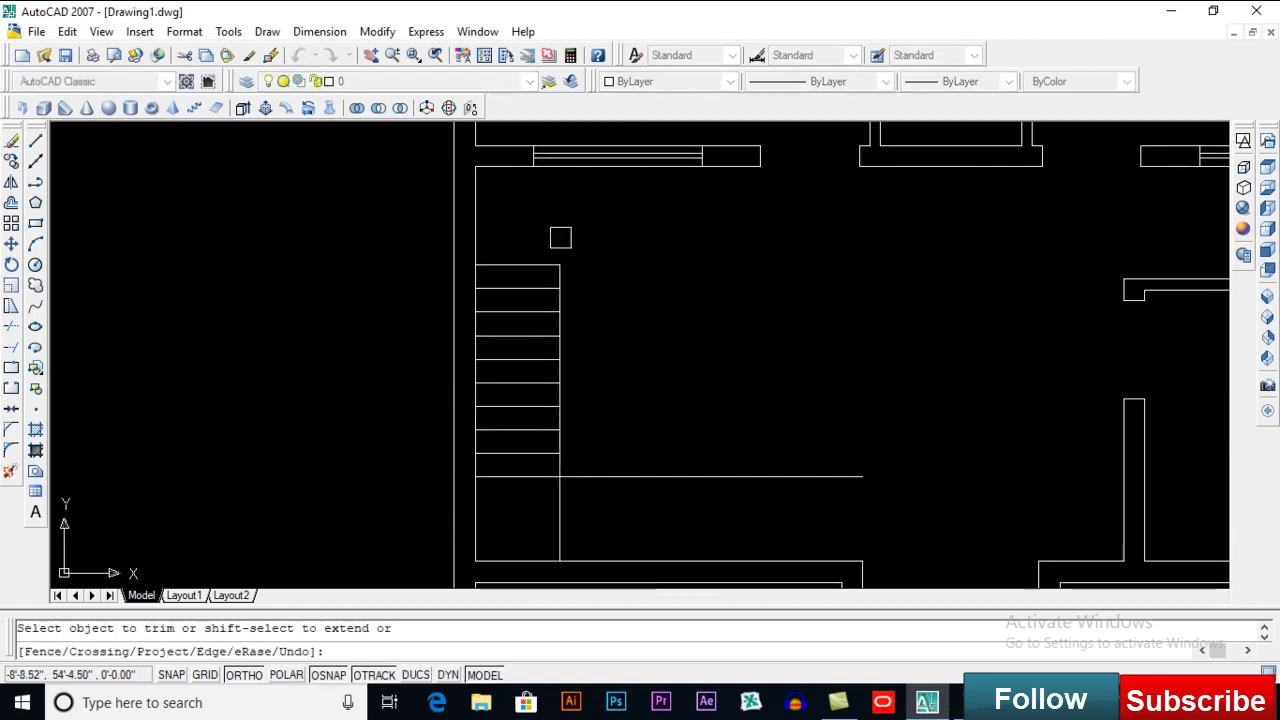
{"action": "left_click", "coordinate": [560, 237]}
{"action": "key", "text": "Return"}
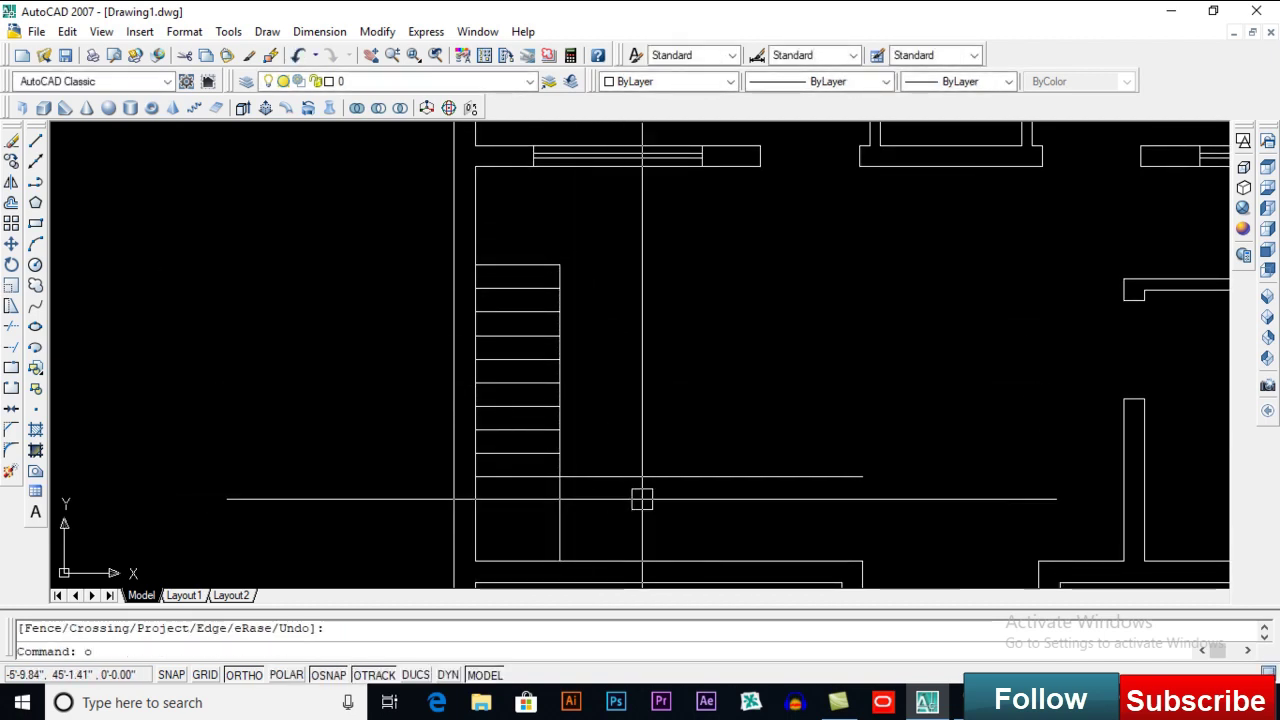
Step: Offset the landing's right edge 10" to the right for the lower flight's first tread and trim it above the horizontal stair line
{"action": "type", "text": "o"}
{"action": "key", "text": "Return"}
{"action": "key", "text": "Return"}
{"action": "key", "text": "Return"}
{"action": "type", "text": "tr"}
{"action": "key", "text": "Return"}
{"action": "key", "text": "Return"}
{"action": "left_click", "coordinate": [583, 440]}
{"action": "key", "text": "Return"}
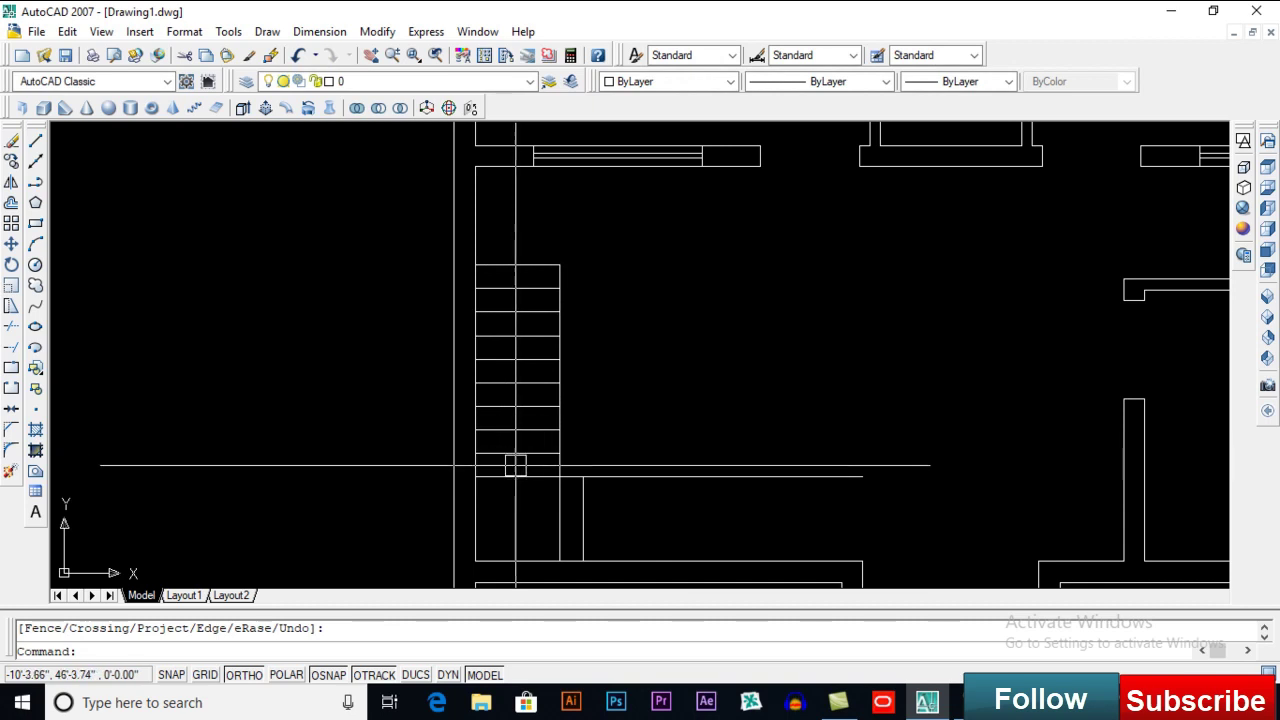
Step: Offset each successive tread of the lower flight 10" to the right until the flight has five tread lines
{"action": "left_click", "coordinate": [604, 492]}
{"action": "key", "text": "Return"}
{"action": "key", "text": "Return"}
{"action": "left_click", "coordinate": [606, 505]}
{"action": "left_click", "coordinate": [631, 516]}
{"action": "left_click", "coordinate": [661, 514]}
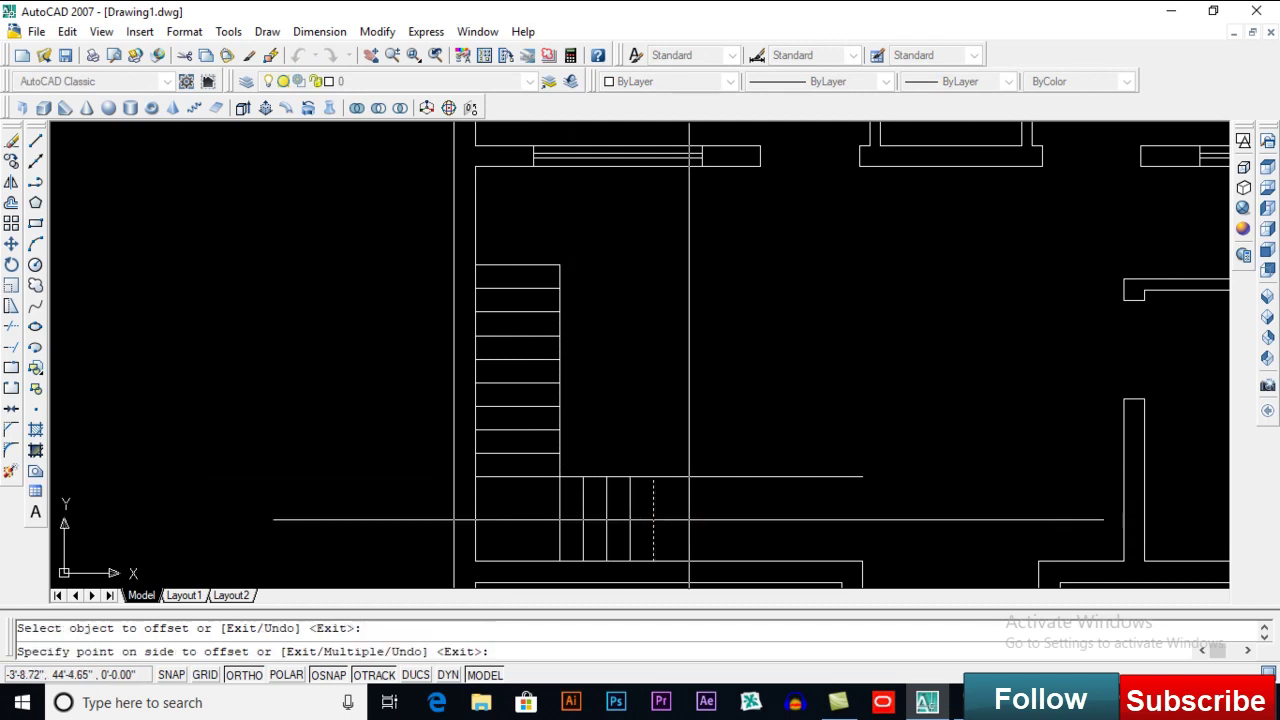
{"action": "left_click", "coordinate": [700, 500]}
Step: Trim the lower flight's upper edge line beyond the last tread
{"action": "key", "text": "Return"}
{"action": "key", "text": "Return"}
{"action": "key", "text": "Return"}
{"action": "left_click", "coordinate": [731, 476]}
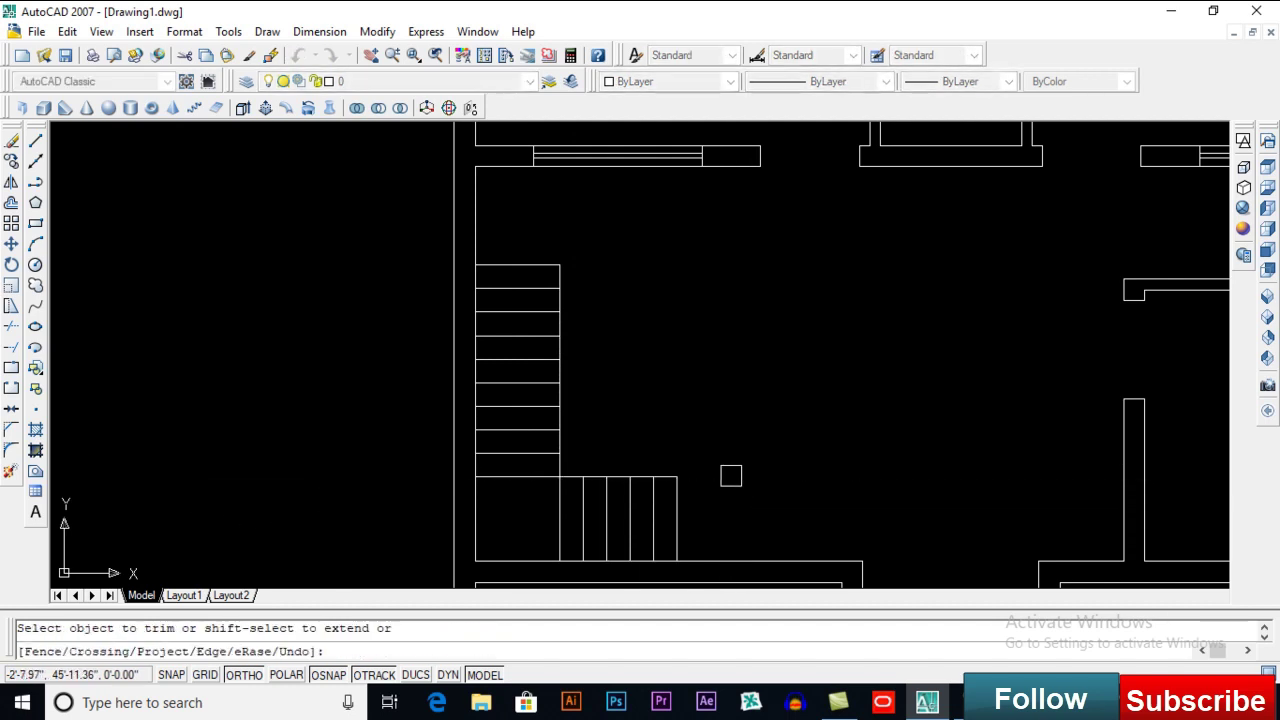
{"action": "key", "text": "Return"}
Step: Erase the existing line across the main entry passage and draw a new line between its two outer wall corners
{"action": "scroll", "coordinate": [703, 430], "scroll_direction": "down", "scroll_amount": 2}
{"action": "middle_click_drag", "start_coordinate": [702, 415], "coordinate": [676, 405]}
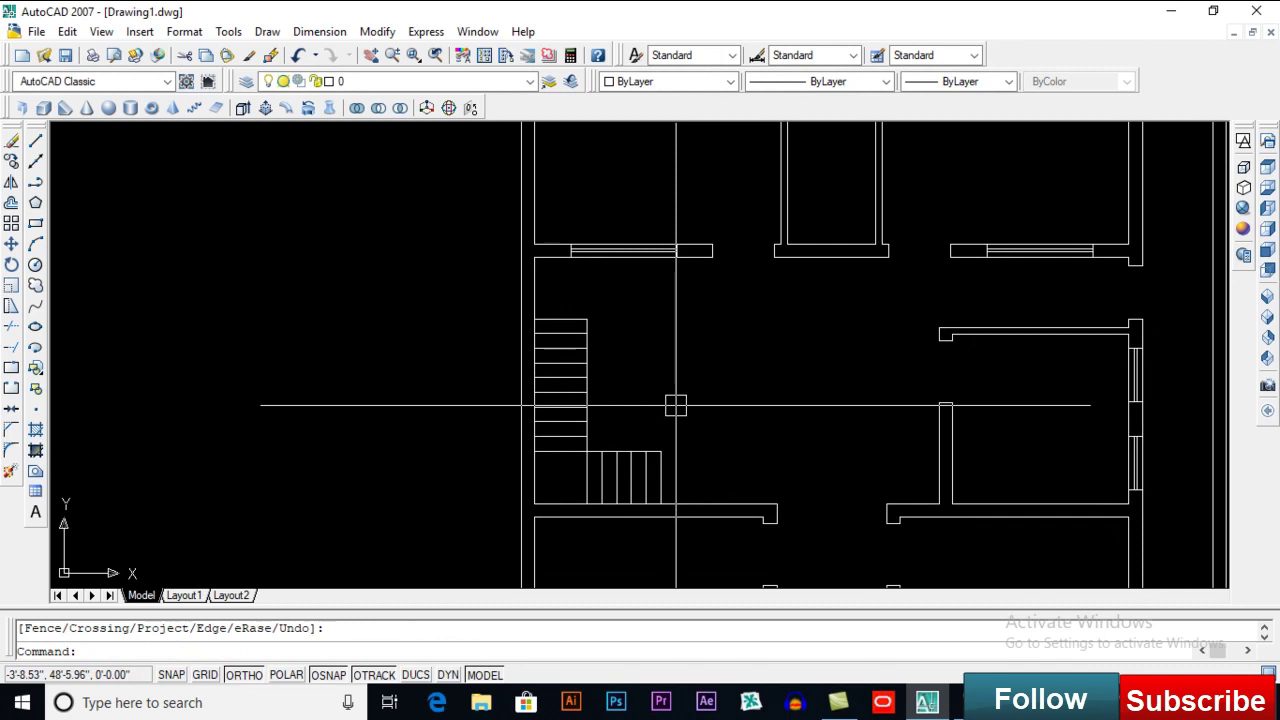
{"action": "scroll", "coordinate": [676, 405], "scroll_direction": "down", "scroll_amount": 2}
{"action": "mouse_move", "coordinate": [657, 352]}
{"action": "middle_mouse_down"}
{"action": "mouse_move", "coordinate": [537, 409]}
{"action": "mouse_move", "coordinate": [531, 251]}
{"action": "mouse_move", "coordinate": [737, 231]}
{"action": "mouse_move", "coordinate": [691, 143]}
{"action": "mouse_move", "coordinate": [660, 145]}
{"action": "middle_mouse_up"}
{"action": "middle_click_drag", "start_coordinate": [748, 225], "coordinate": [569, 183]}
{"action": "scroll", "coordinate": [555, 360], "scroll_direction": "up", "scroll_amount": 5}
{"action": "left_click", "coordinate": [609, 386]}
{"action": "key", "text": "Delete"}
{"action": "type", "text": "l"}
{"action": "key", "text": "Return"}
{"action": "left_click", "coordinate": [541, 386]}
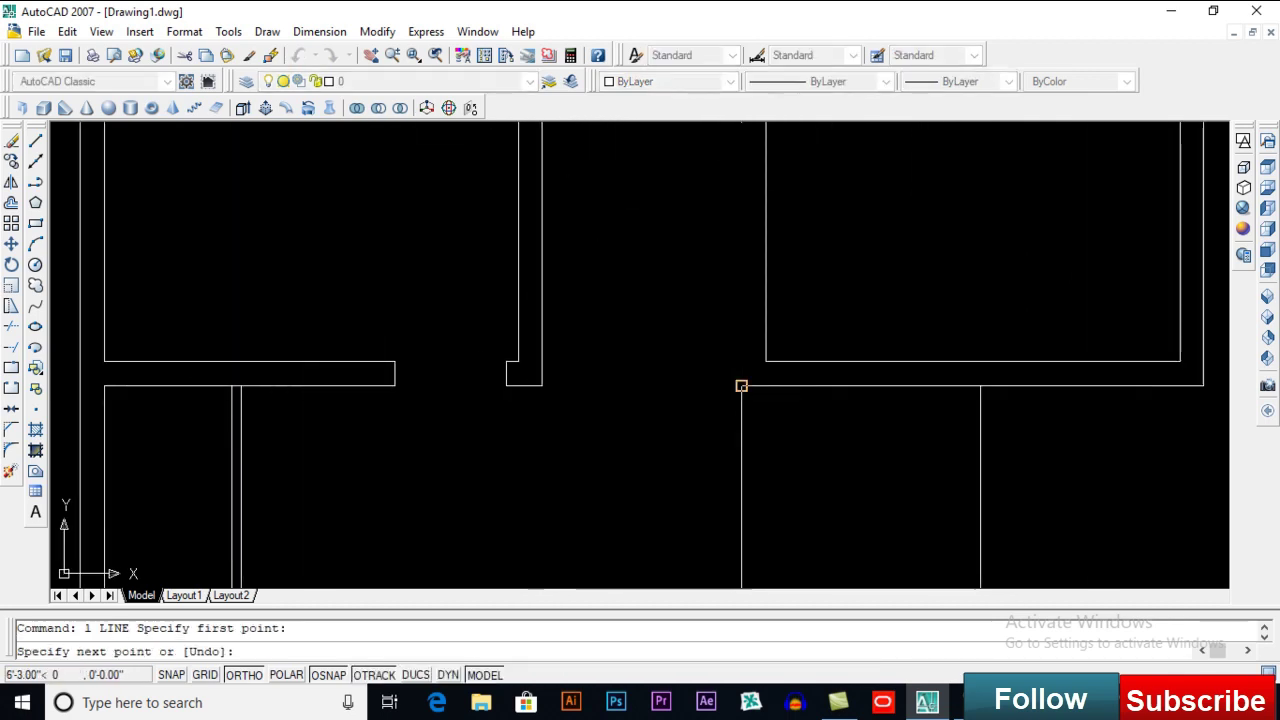
{"action": "left_click", "coordinate": [740, 385]}
{"action": "key", "text": "Return"}
Step: Offset the new main entry line 9" upward to form the wall thickness
{"action": "type", "text": "o"}
{"action": "key", "text": "Return"}
{"action": "type", "text": "9"}
{"action": "key", "text": "Return"}
{"action": "scroll", "coordinate": [651, 339], "scroll_direction": "up", "scroll_amount": 3}
Step: Measure the width of the main entry passage between its two side walls
{"action": "type", "text": "di"}
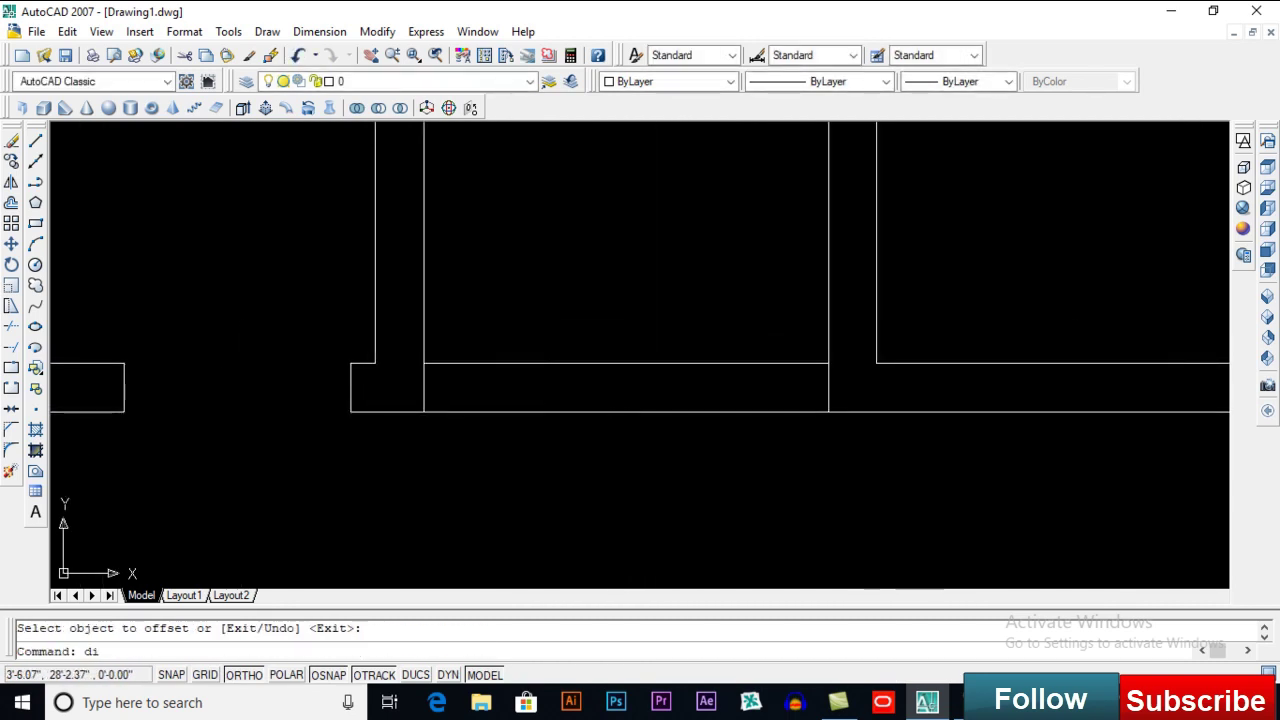
{"action": "key", "text": "Return"}
{"action": "left_click", "coordinate": [435, 363]}
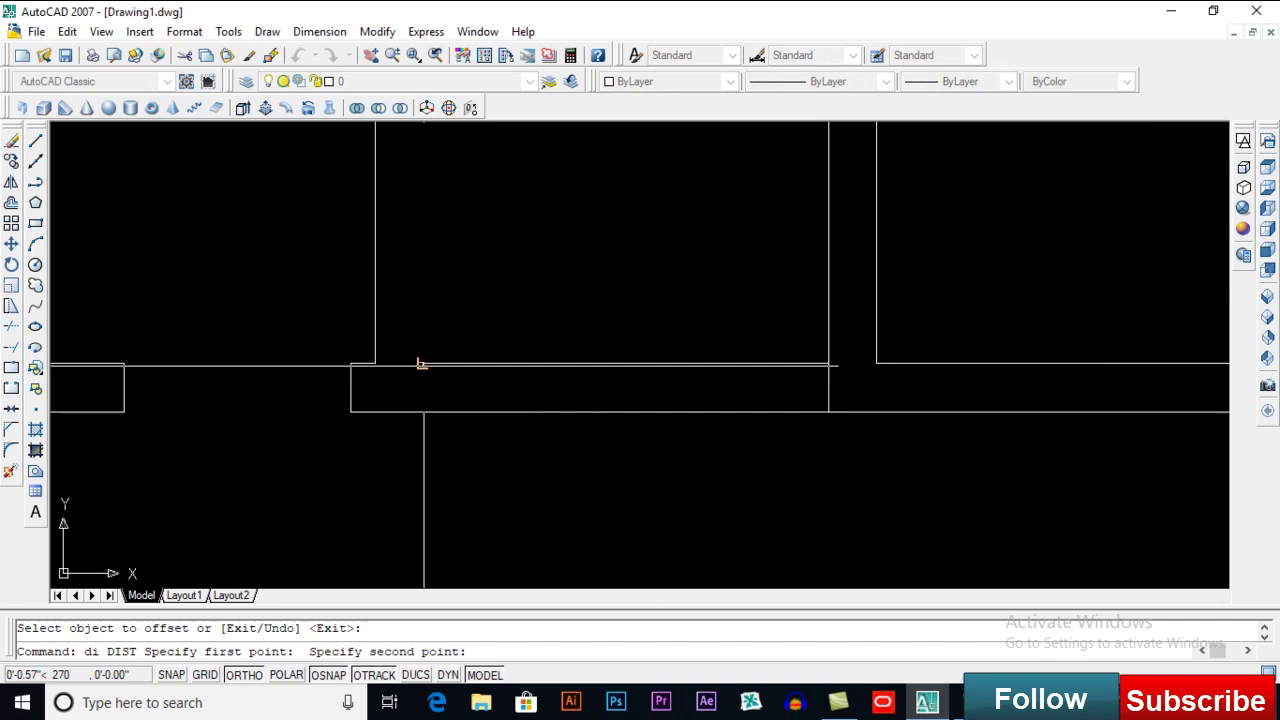
{"action": "left_click", "coordinate": [828, 363]}
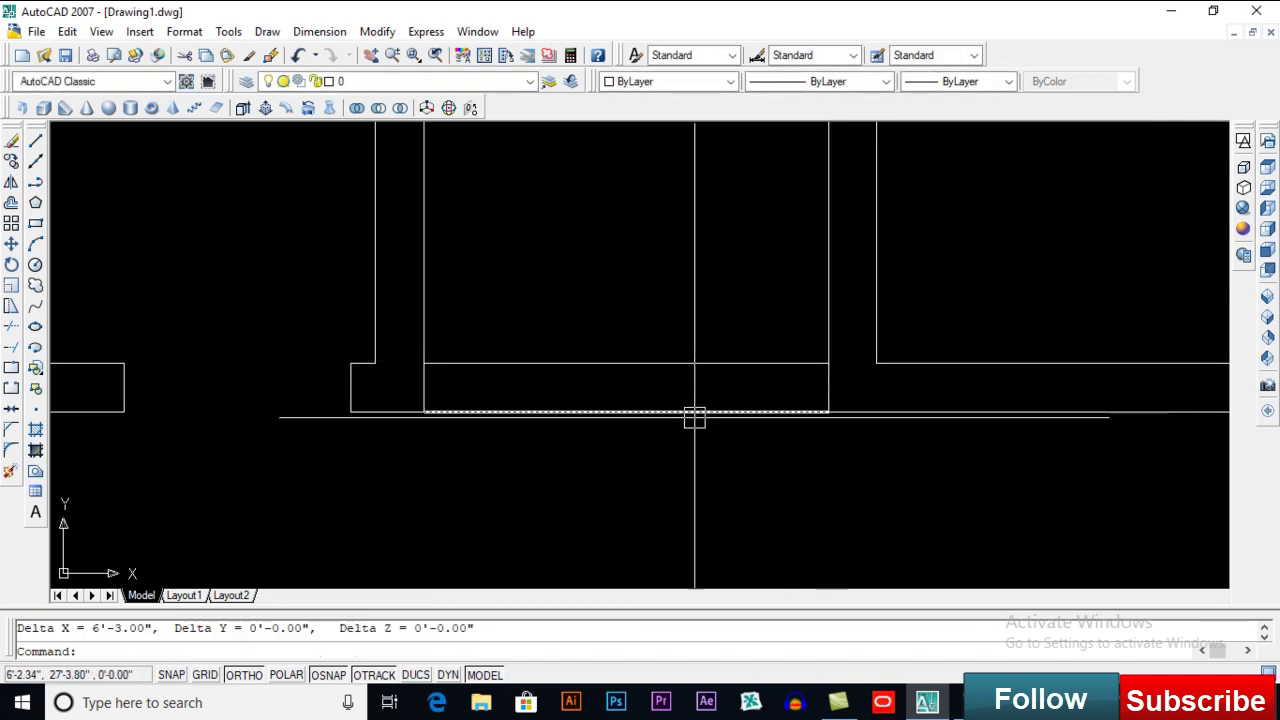
Step: Draw a vertical line across the main entry wall between the midpoints of its two horizontal lines
{"action": "type", "text": "l"}
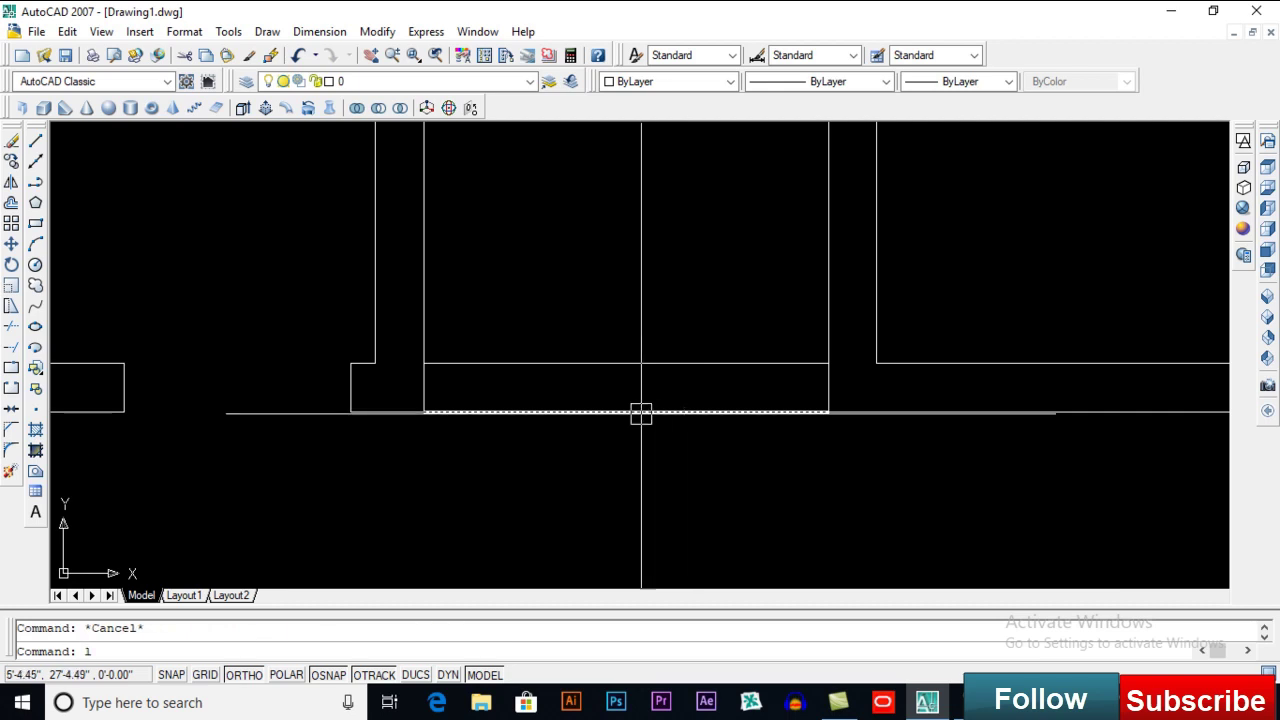
{"action": "key", "text": "Return"}
{"action": "left_click", "coordinate": [626, 363]}
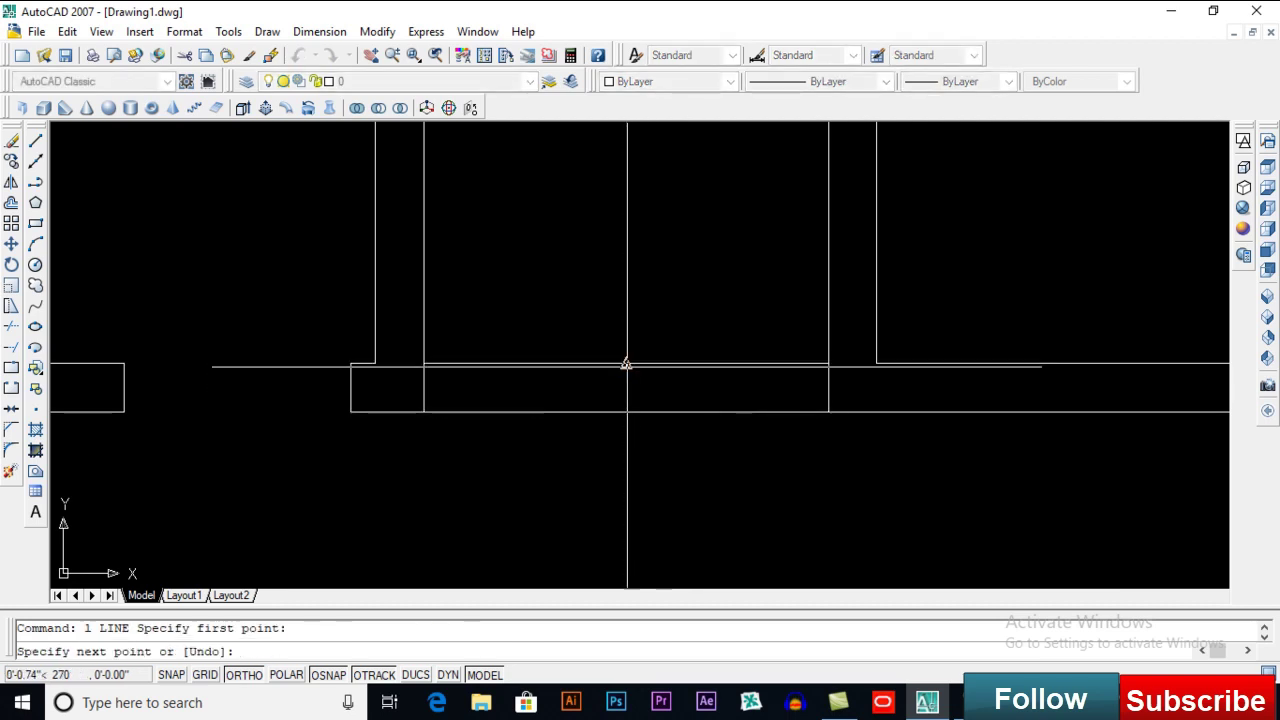
{"action": "left_click", "coordinate": [626, 411]}
{"action": "key", "text": "Return"}
Step: Offset the entry wall's centre line 2'6" to both sides for the door jambs and erase the centre line
{"action": "type", "text": "o"}
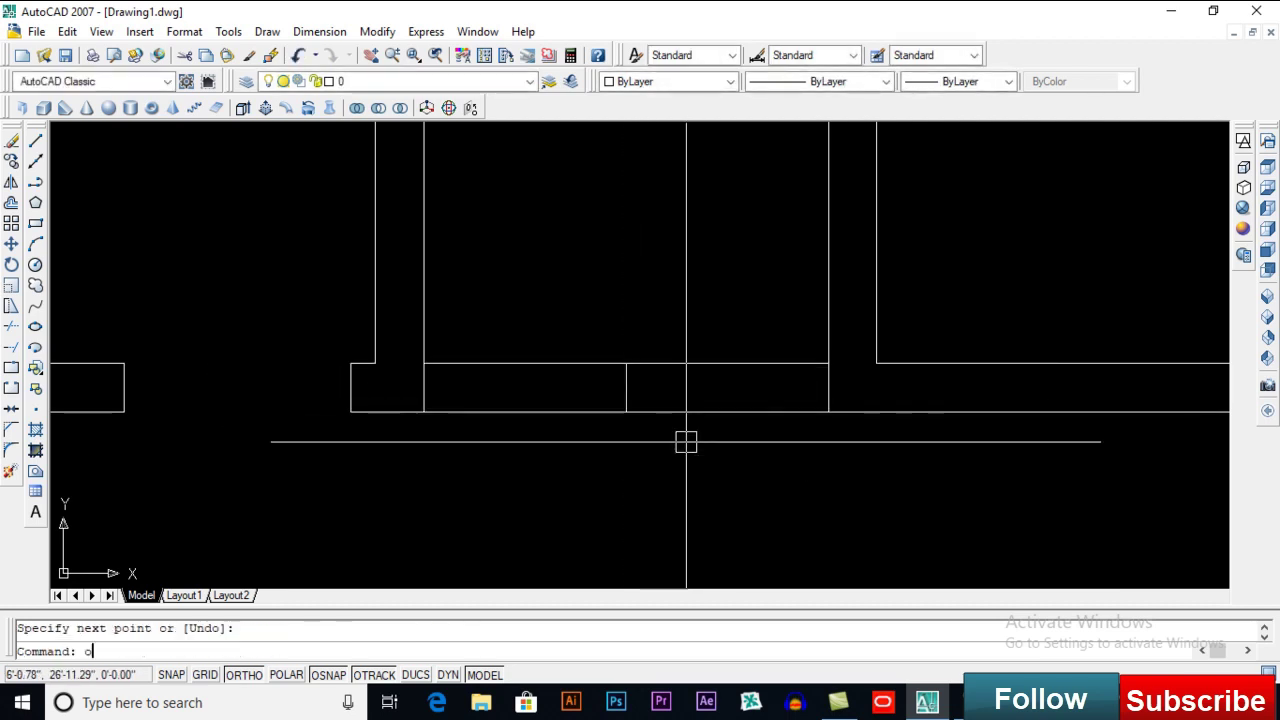
{"action": "key", "text": "Return"}
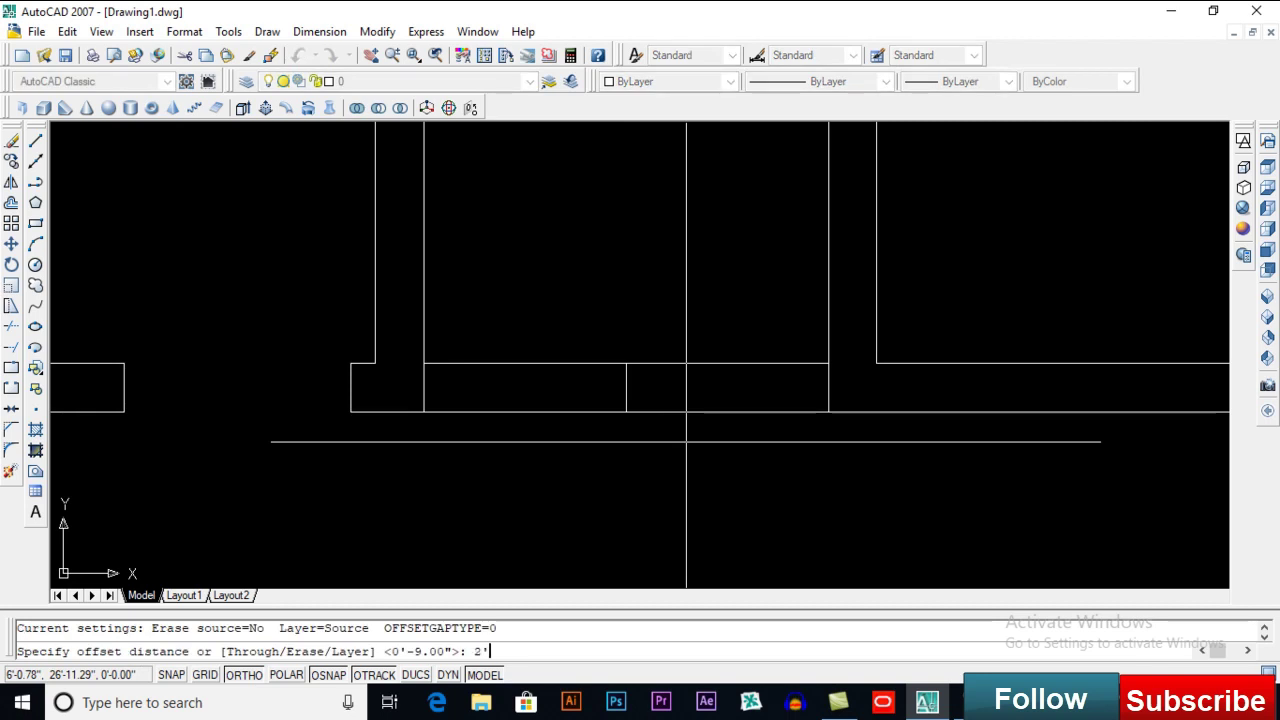
{"action": "type", "text": "2'6"}
{"action": "key", "text": "Return"}
{"action": "left_click", "coordinate": [580, 398]}
{"action": "key", "text": "Return"}
{"action": "left_click", "coordinate": [626, 387]}
{"action": "key", "text": "Delete"}
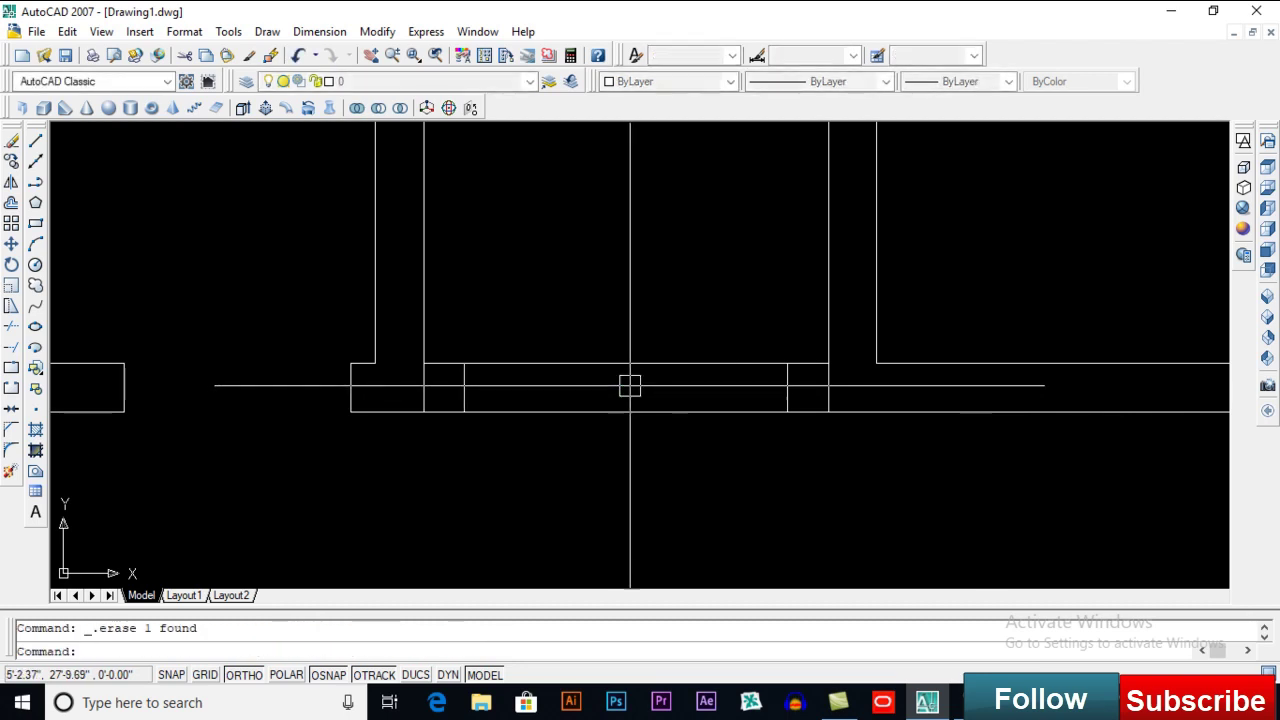
Step: Trim the wall lines between and beside the two jamb lines to open the main entry doorway
{"action": "type", "text": "tr"}
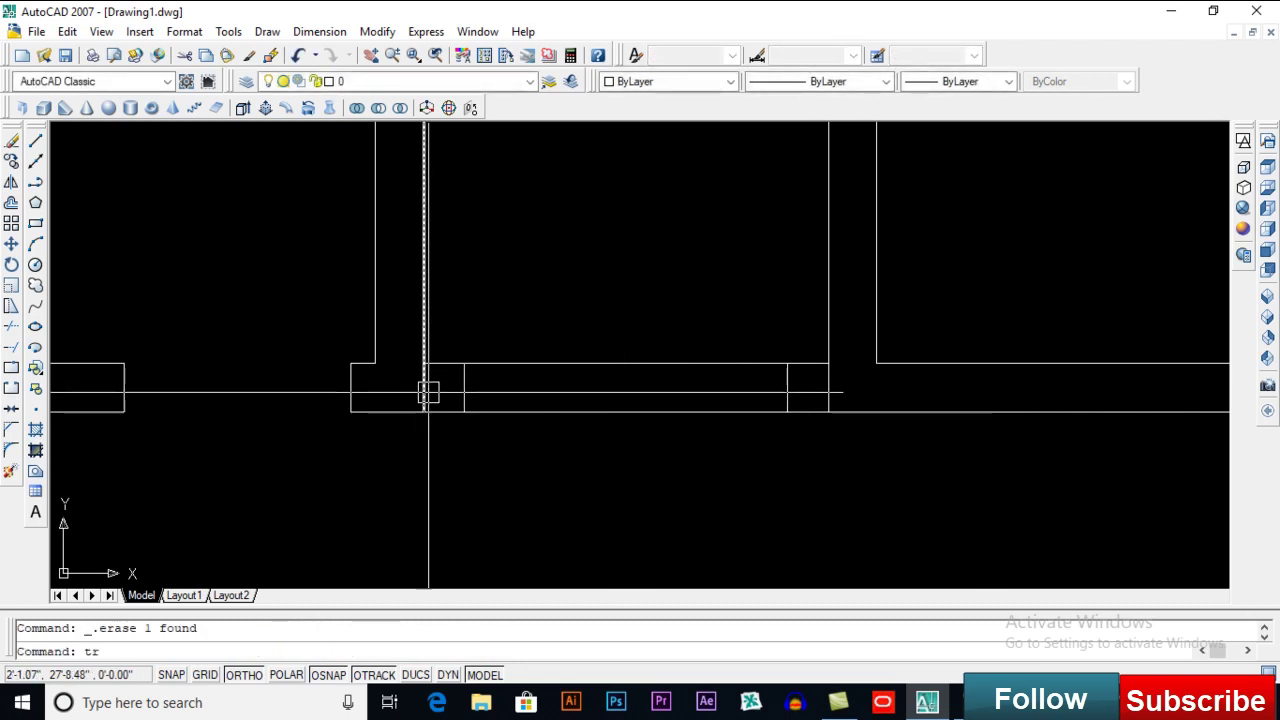
{"action": "key", "text": "Return"}
{"action": "key", "text": "Return"}
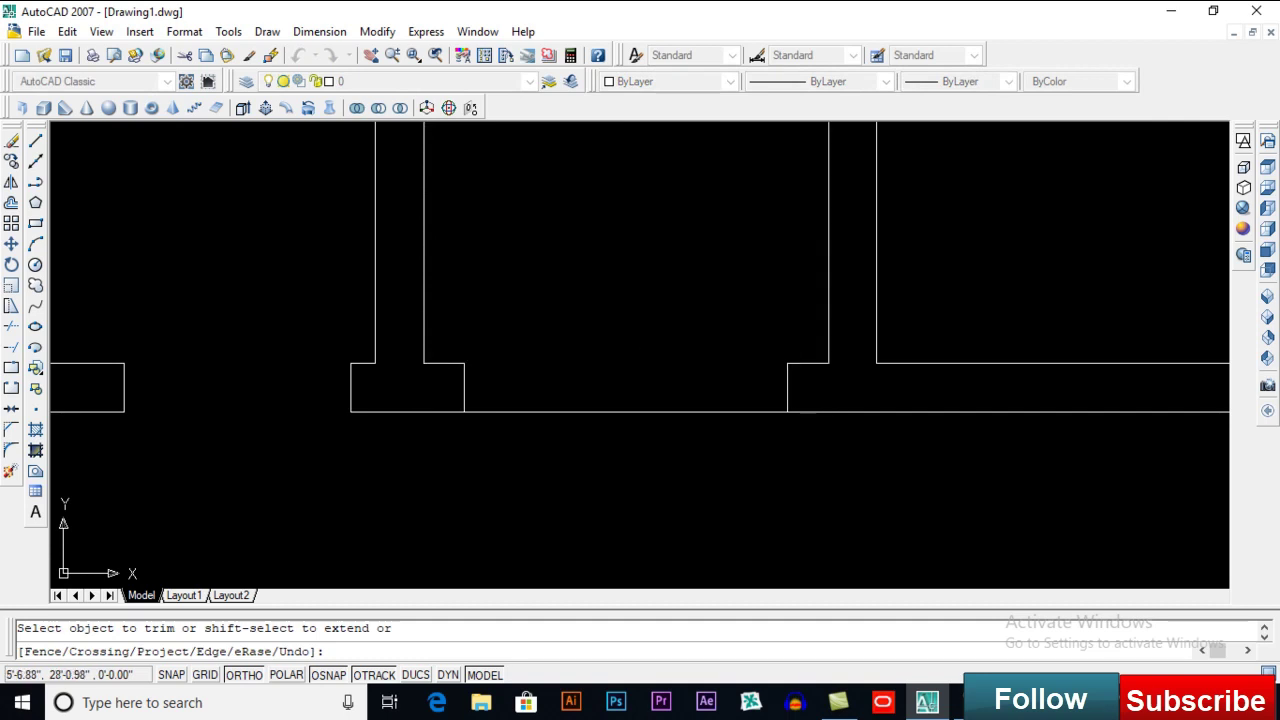
{"action": "key", "text": "Return"}
Step: Draw closing lines and crossing diagonals between the jamb corners of the main entry opening
{"action": "type", "text": "l"}
{"action": "key", "text": "Return"}
{"action": "left_click", "coordinate": [464, 411]}
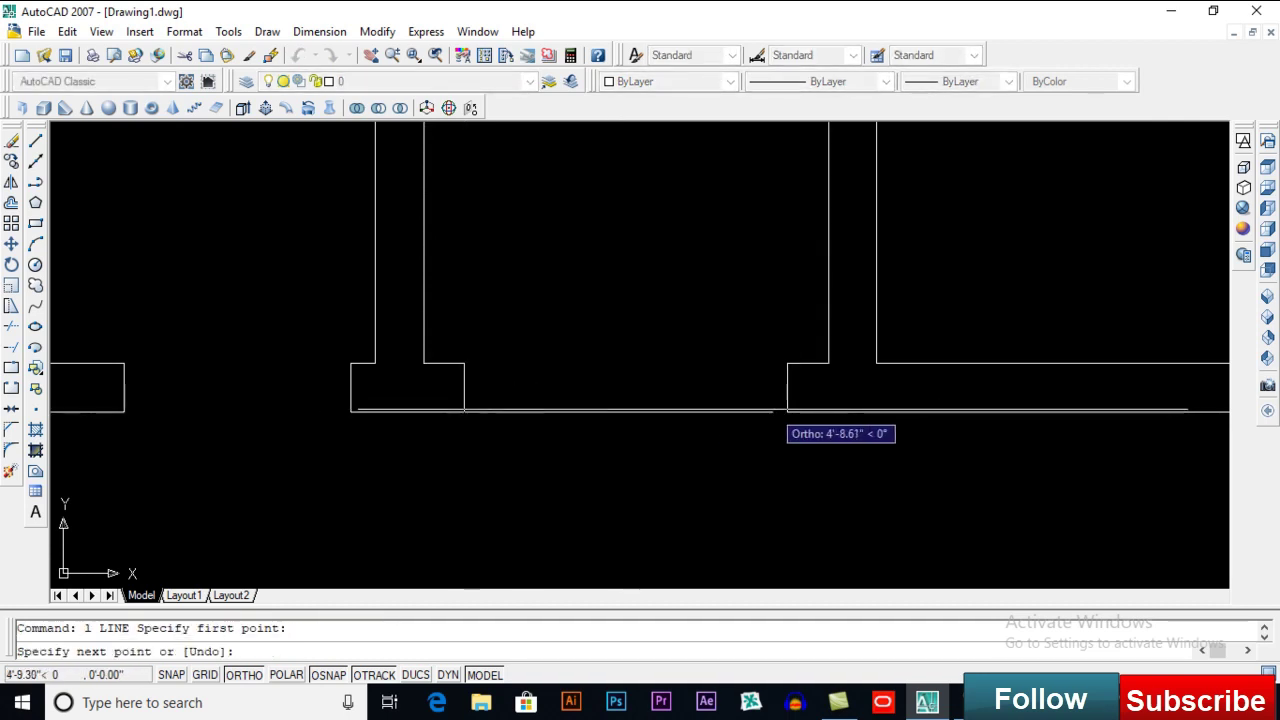
{"action": "left_click", "coordinate": [787, 411]}
{"action": "left_click", "coordinate": [464, 362]}
{"action": "left_click", "coordinate": [788, 363]}
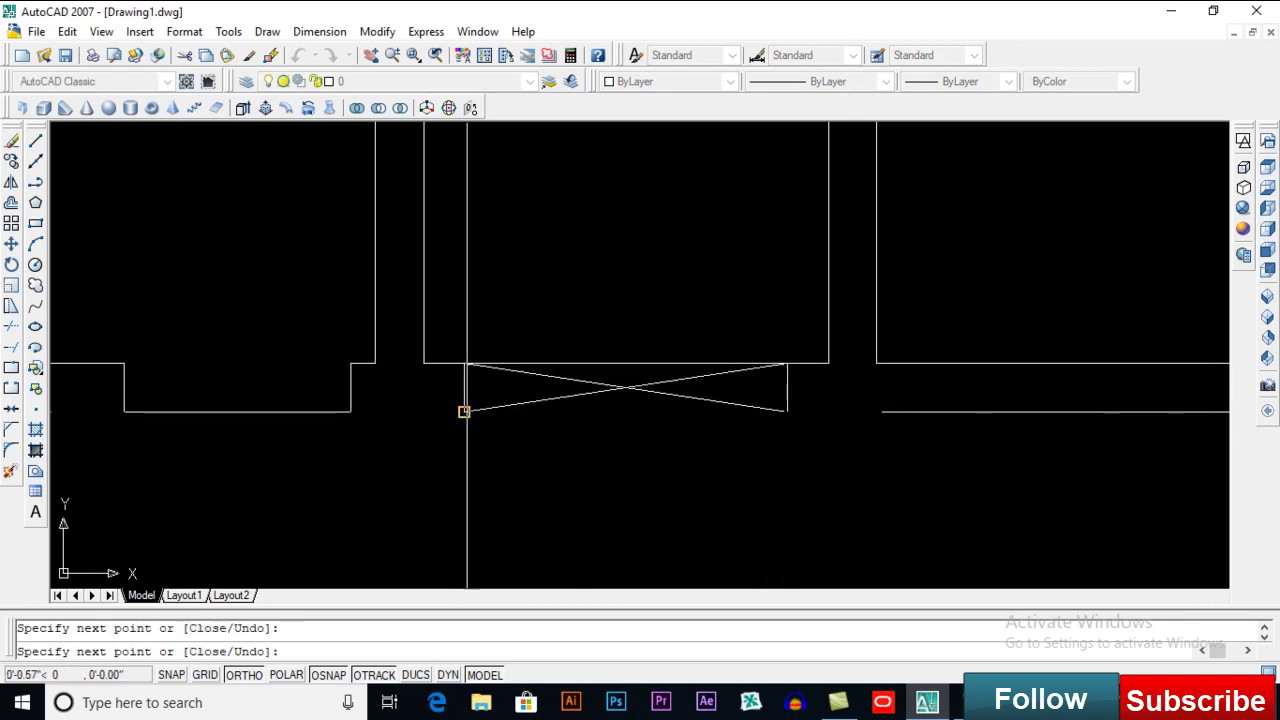
{"action": "key", "text": "Return"}
Step: Define a multiline text box inside the upper left room of the plan
{"action": "scroll", "coordinate": [464, 411], "scroll_direction": "down", "scroll_amount": 3}
{"action": "scroll", "coordinate": [677, 317], "scroll_direction": "down", "scroll_amount": 1}
{"action": "middle_click_drag", "start_coordinate": [731, 277], "coordinate": [783, 361]}
{"action": "scroll", "coordinate": [813, 338], "scroll_direction": "down", "scroll_amount": 2}
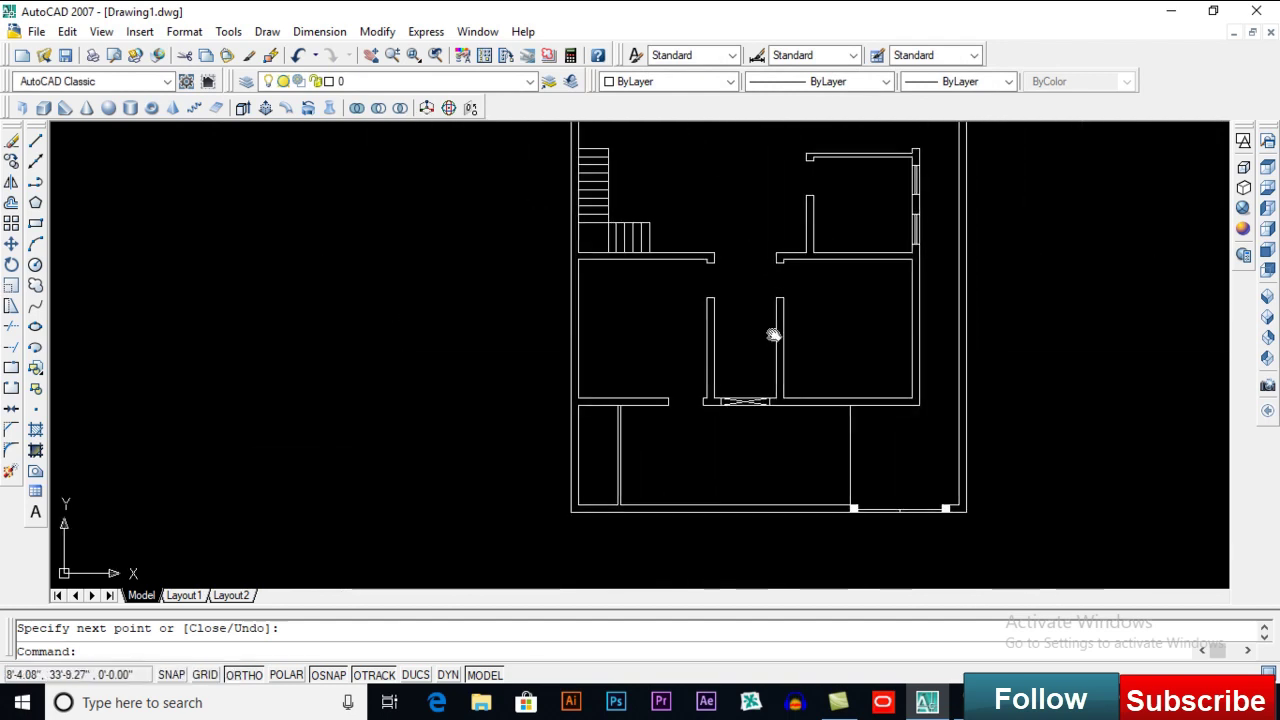
{"action": "middle_click_drag", "start_coordinate": [766, 314], "coordinate": [720, 491]}
{"action": "scroll", "coordinate": [716, 342], "scroll_direction": "down", "scroll_amount": 2}
{"action": "middle_click_drag", "start_coordinate": [716, 342], "coordinate": [670, 358]}
{"action": "scroll", "coordinate": [679, 261], "scroll_direction": "up", "scroll_amount": 2}
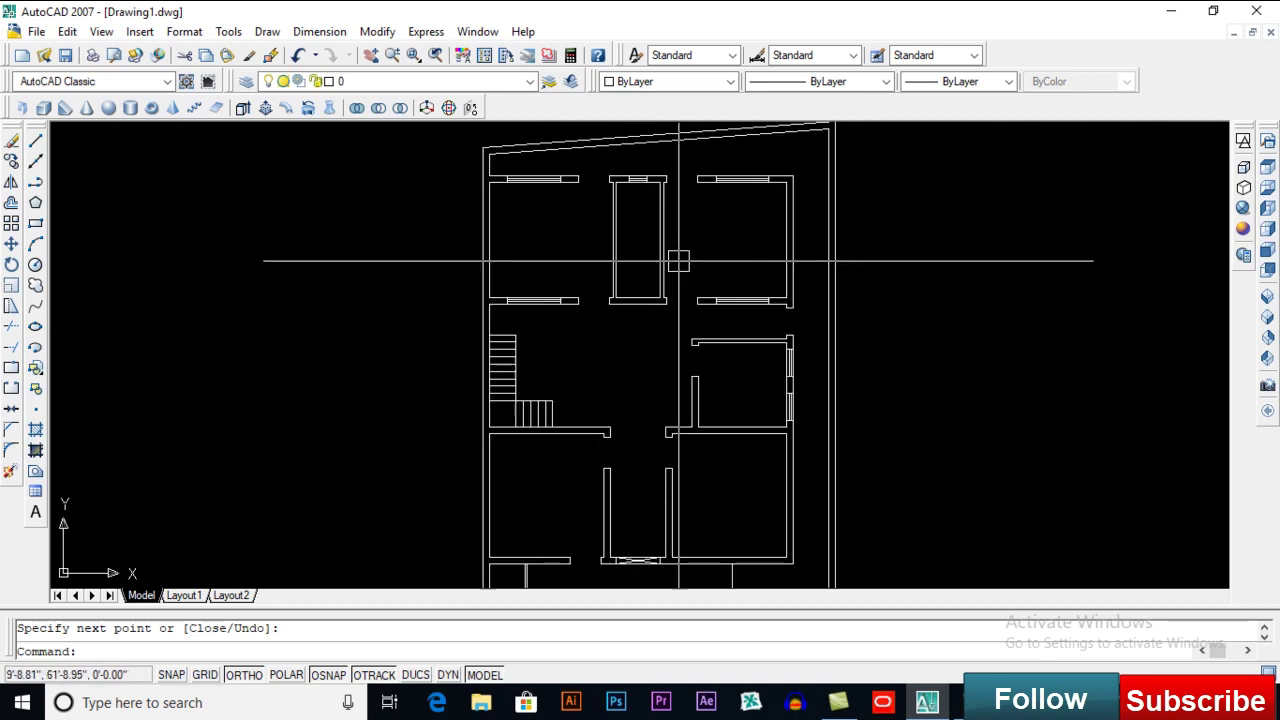
{"action": "middle_click_drag", "start_coordinate": [714, 213], "coordinate": [607, 338]}
{"action": "scroll", "coordinate": [590, 335], "scroll_direction": "up", "scroll_amount": 3}
{"action": "type", "text": "t"}
{"action": "key", "text": "Return"}
{"action": "left_click", "coordinate": [432, 285]}
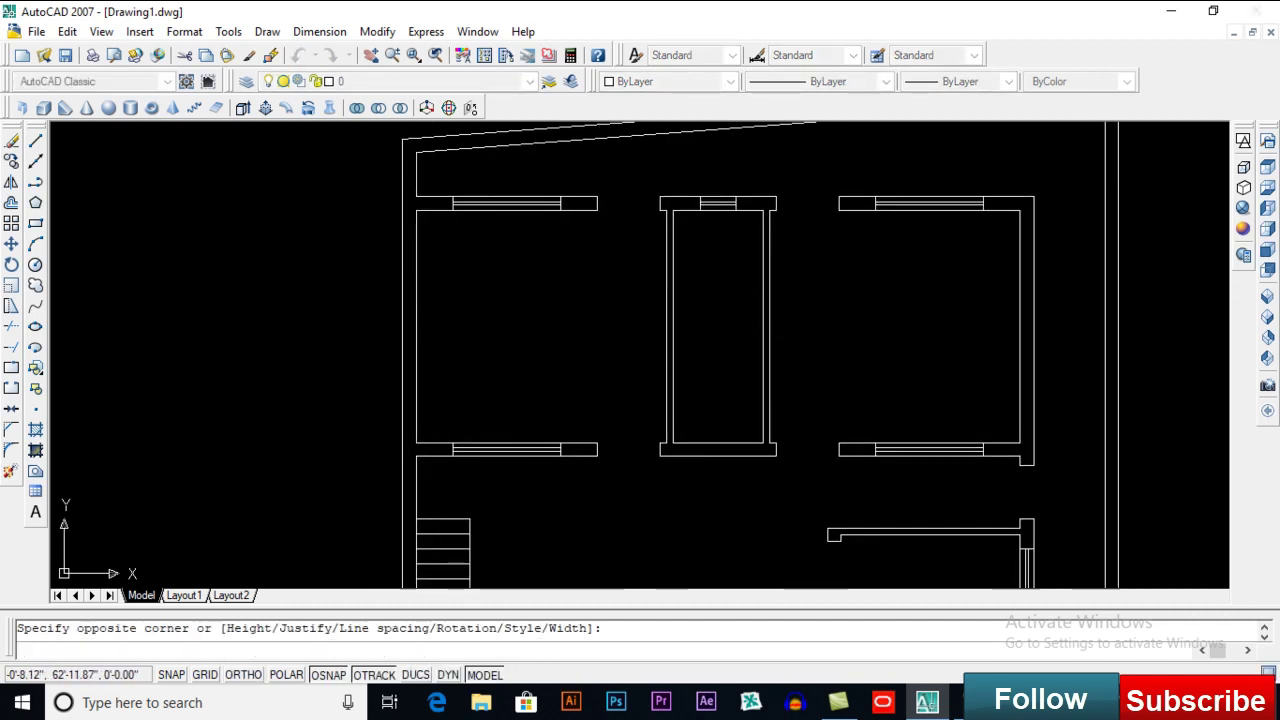
{"action": "left_click", "coordinate": [589, 163]}
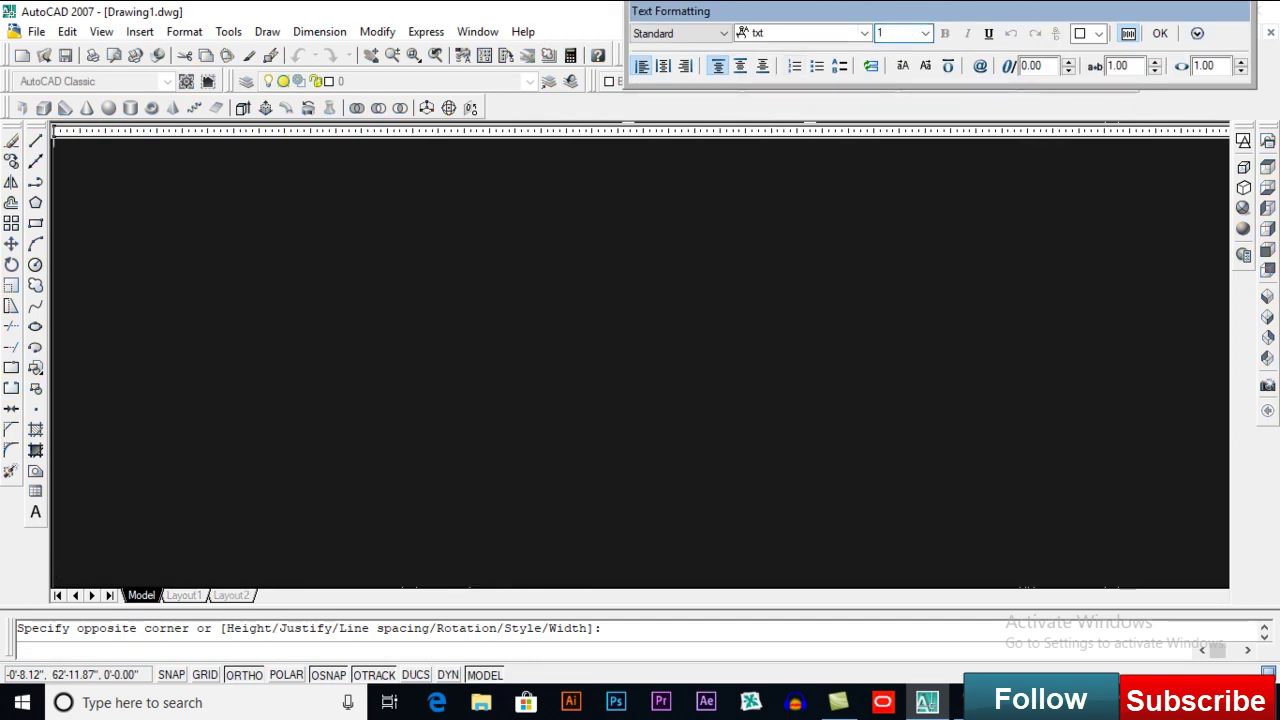
Step: Set the text to Verdana at 1' height and enter the label "Bed Room"
{"action": "left_click", "coordinate": [827, 38]}
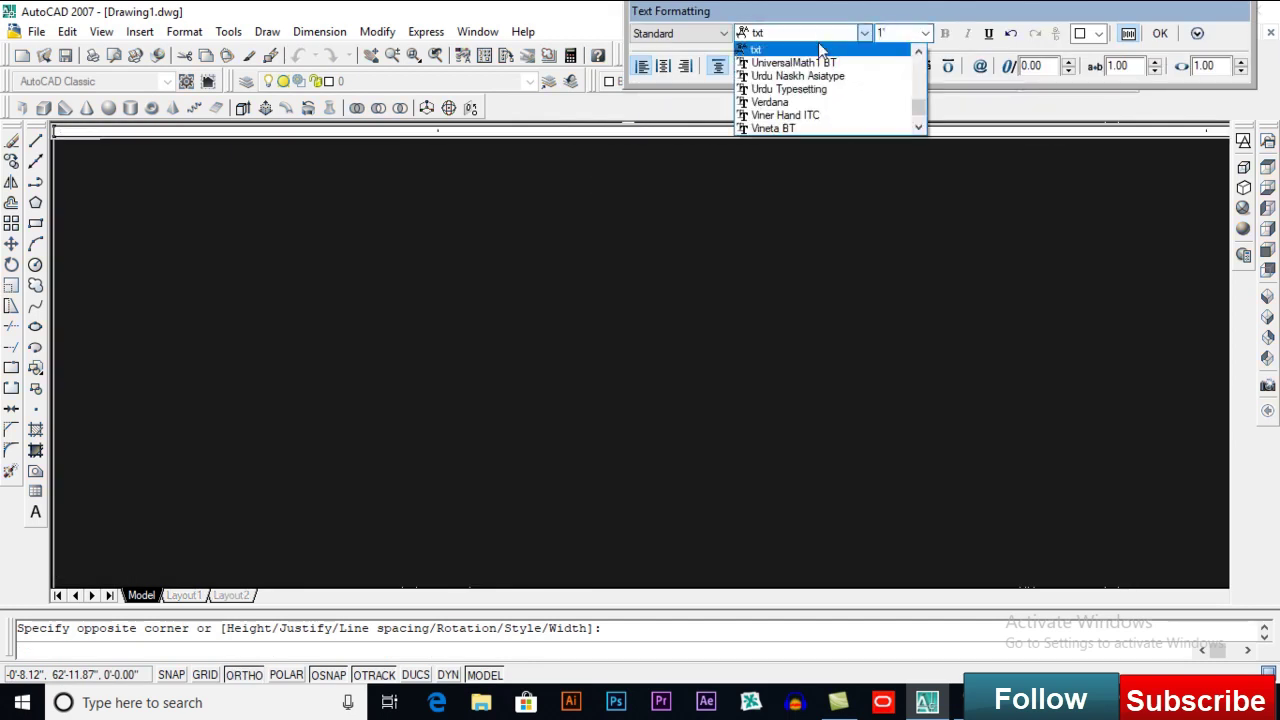
{"action": "left_click", "coordinate": [780, 103]}
{"action": "type", "text": "B"}
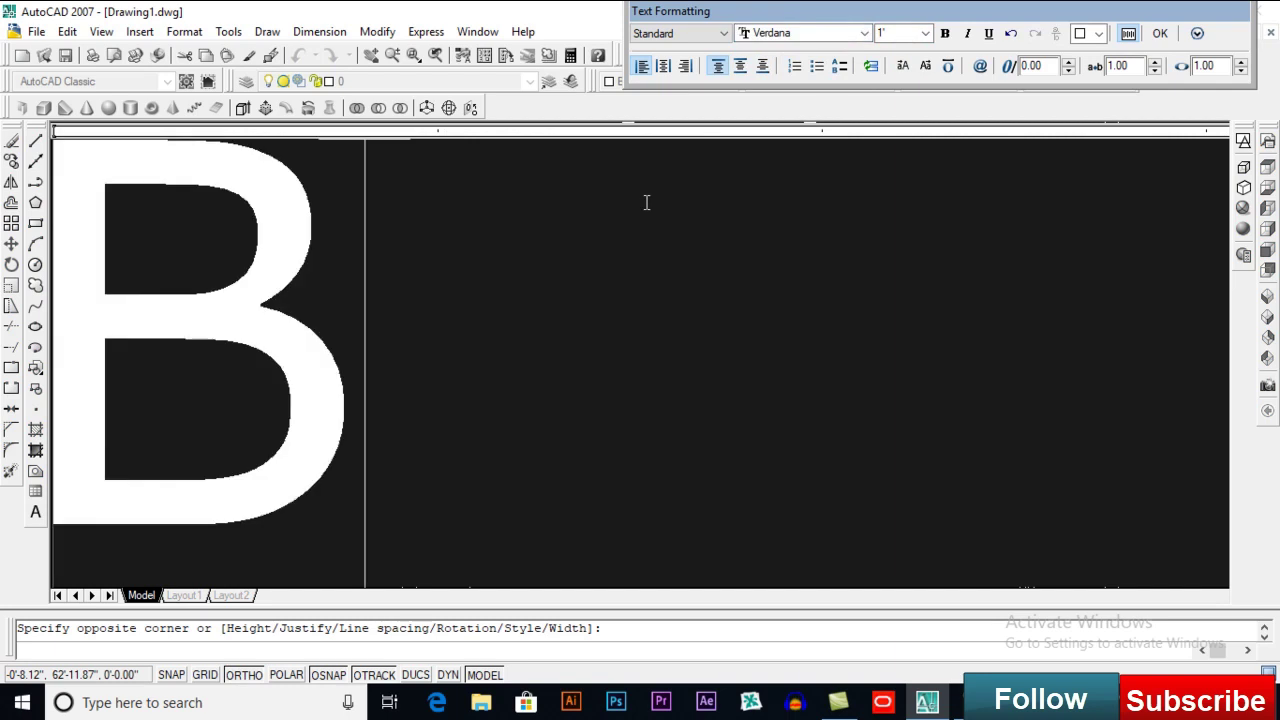
{"action": "type", "text": "ed Room"}
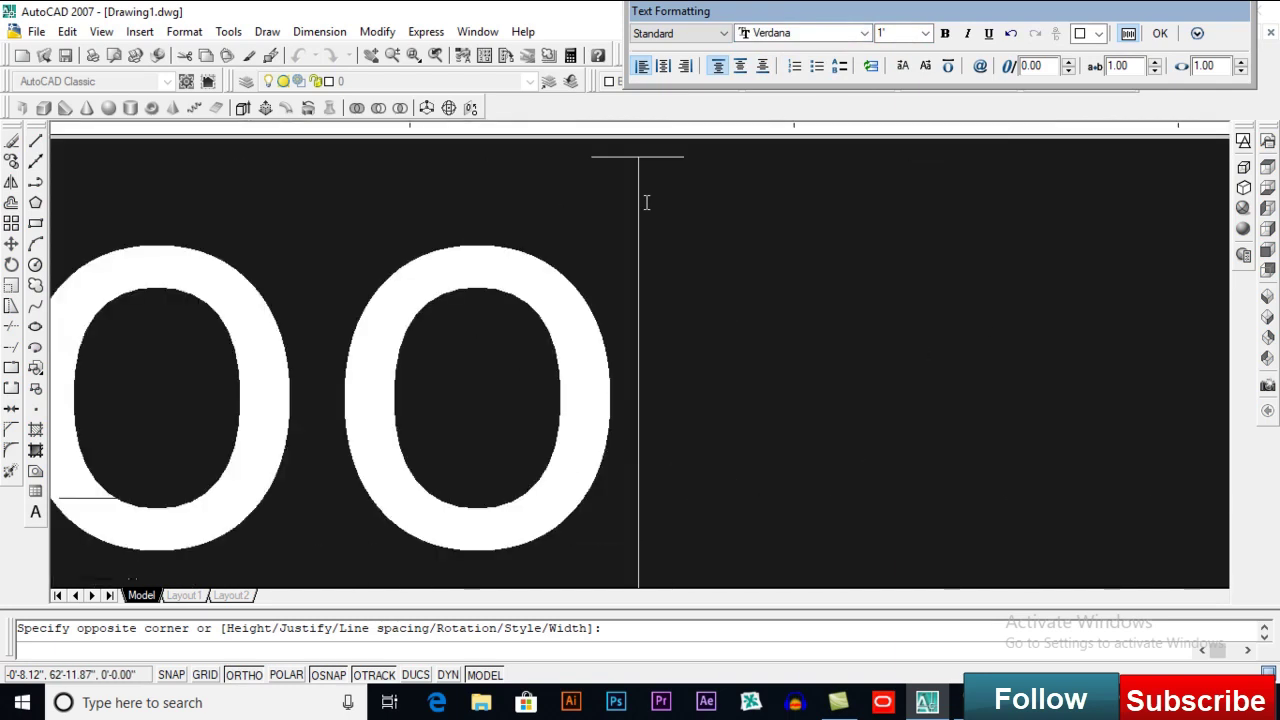
{"action": "left_click", "coordinate": [1160, 34]}
Step: Add the room size 14'-0"x13'-0" as a second line under the Bed Room label
{"action": "left_click", "coordinate": [519, 295]}
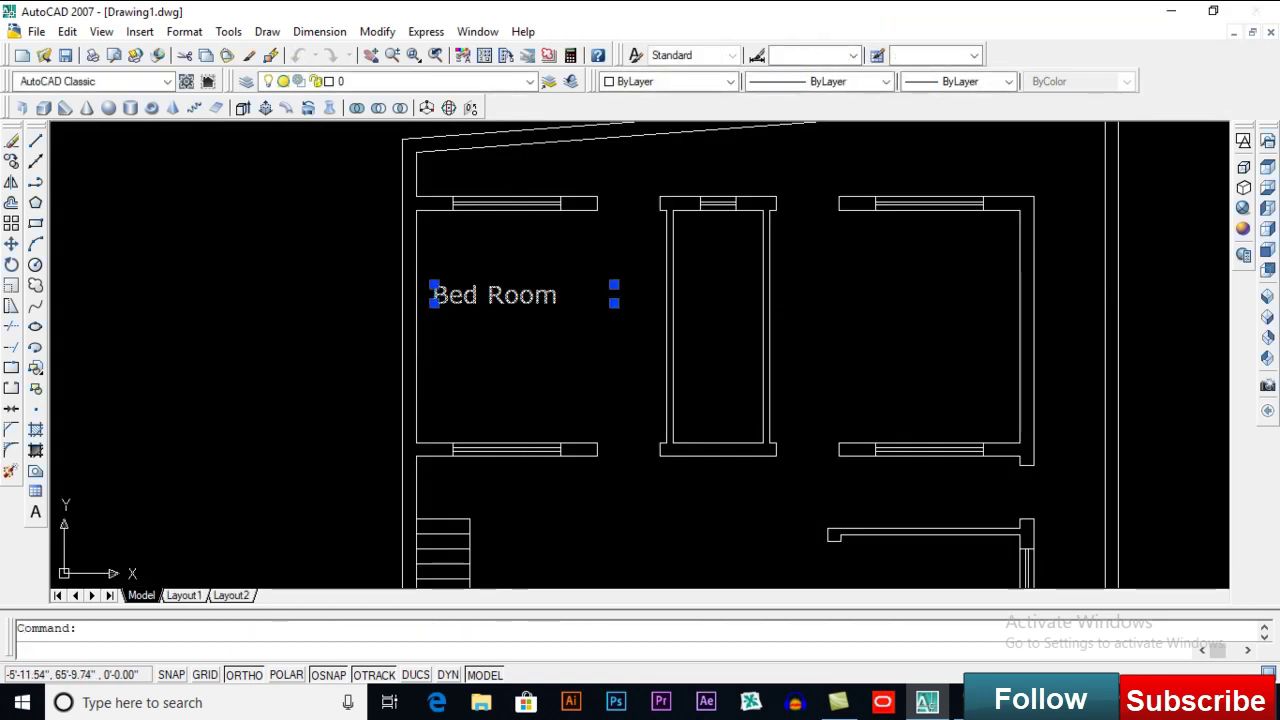
{"action": "double_click", "coordinate": [577, 297]}
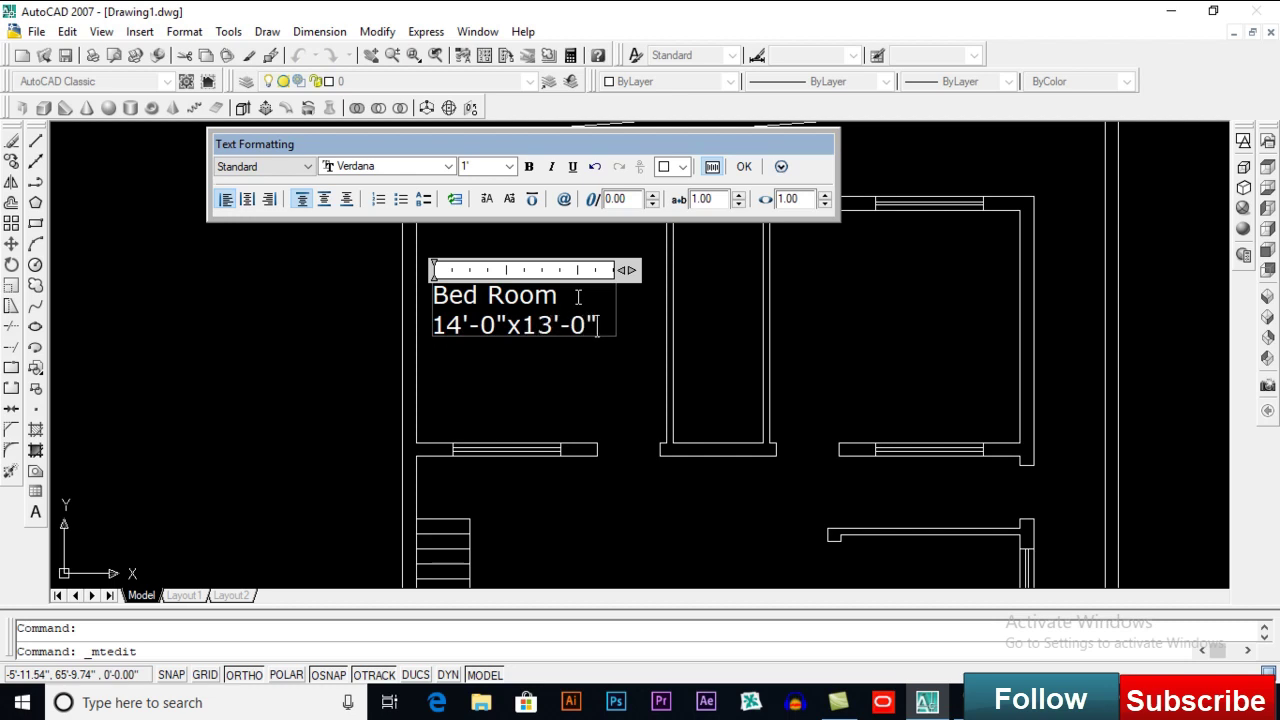
{"action": "left_click", "coordinate": [744, 167]}
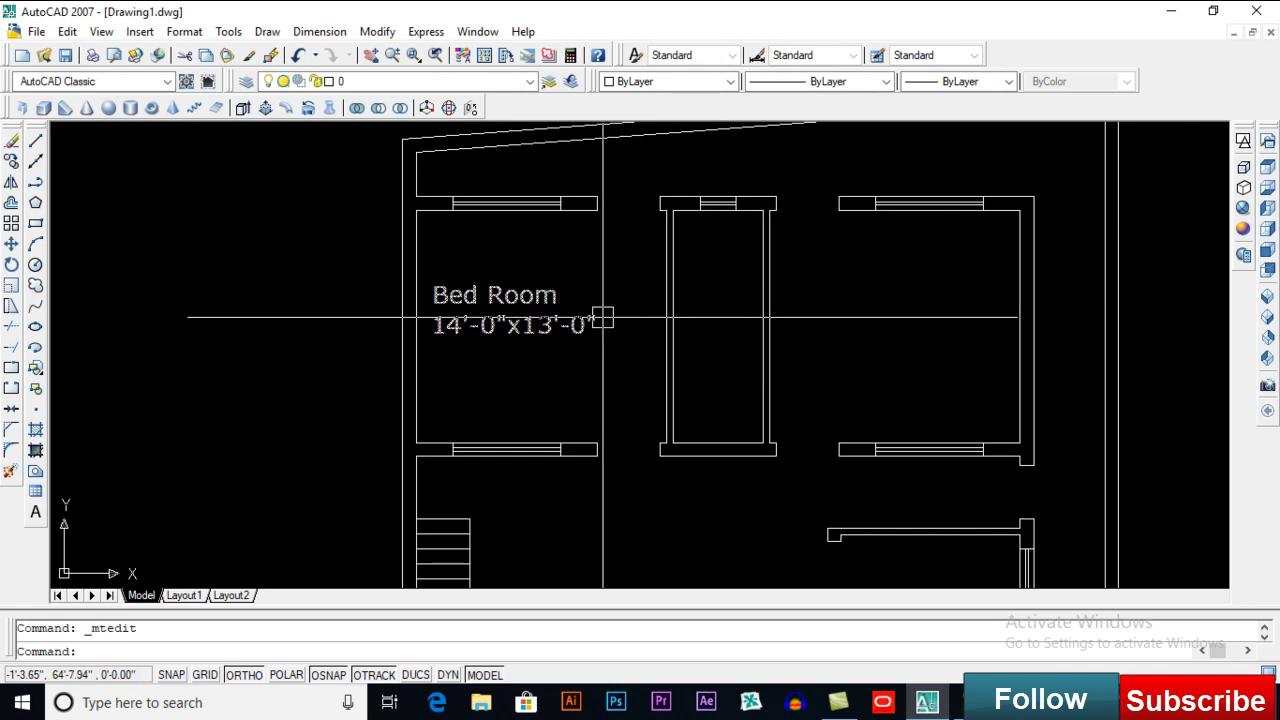
Step: Insert the Door - Left Hung 36 in. block from DesignCenter's House Designer blocks into the empty area left of the plan
{"action": "scroll", "coordinate": [603, 318], "scroll_direction": "down", "scroll_amount": 5}
{"action": "scroll", "coordinate": [465, 372], "scroll_direction": "up", "scroll_amount": 6}
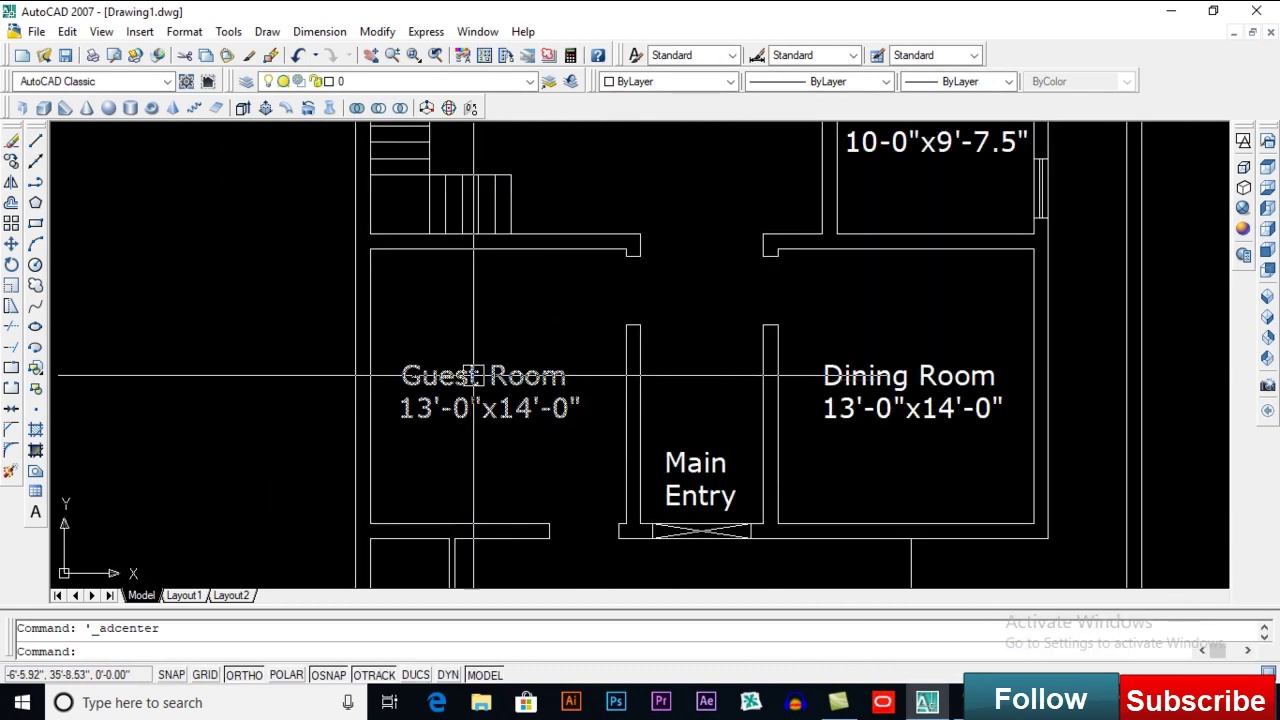
{"action": "scroll", "coordinate": [471, 270], "scroll_direction": "down", "scroll_amount": 4}
{"action": "scroll", "coordinate": [535, 225], "scroll_direction": "up", "scroll_amount": 4}
{"action": "mouse_move", "coordinate": [535, 225]}
{"action": "middle_mouse_down"}
{"action": "mouse_move", "coordinate": [568, 369]}
{"action": "mouse_move", "coordinate": [558, 356]}
{"action": "middle_mouse_up"}
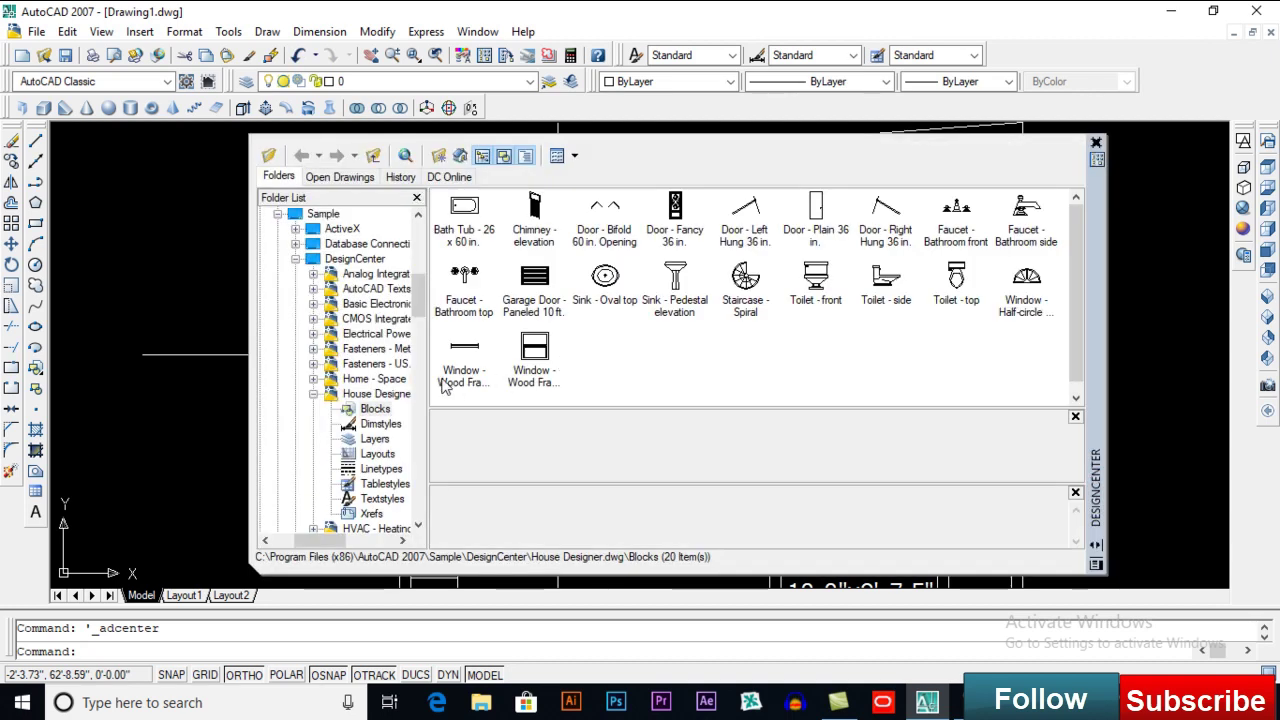
{"action": "left_click", "coordinate": [750, 215]}
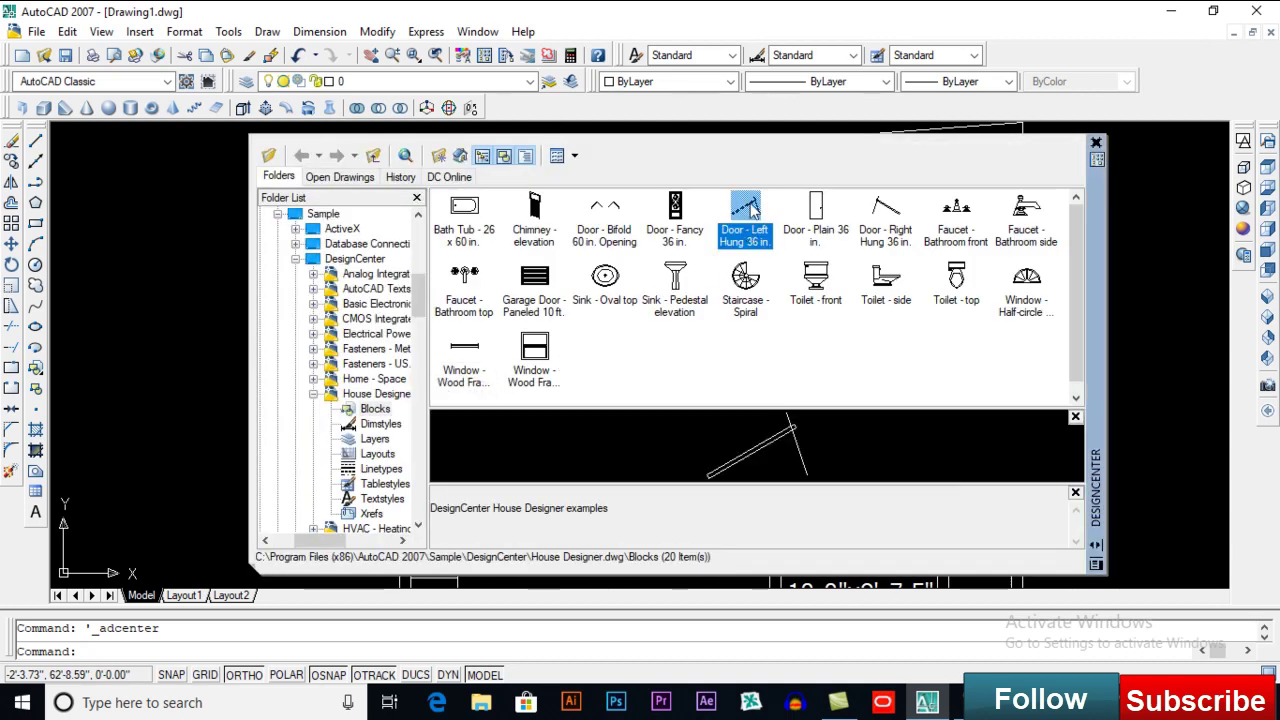
{"action": "left_click", "coordinate": [889, 216]}
{"action": "left_click", "coordinate": [736, 234]}
{"action": "mouse_move", "coordinate": [728, 232]}
{"action": "left_mouse_down"}
{"action": "mouse_move", "coordinate": [237, 325]}
{"action": "mouse_move", "coordinate": [179, 321]}
{"action": "left_mouse_up"}
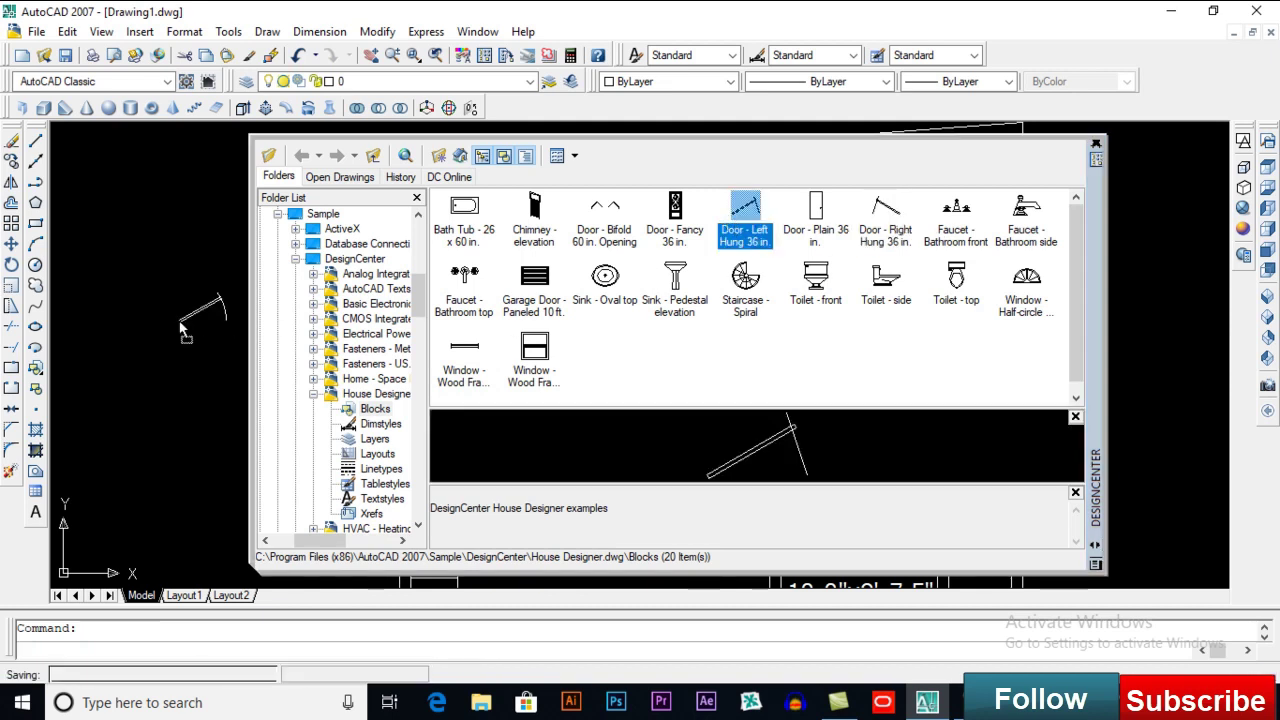
Step: Close DesignCenter and move the door block by its hinge corner to the midpoint of the left jamb at the right Bed Room's lower opening
{"action": "left_click", "coordinate": [1096, 144]}
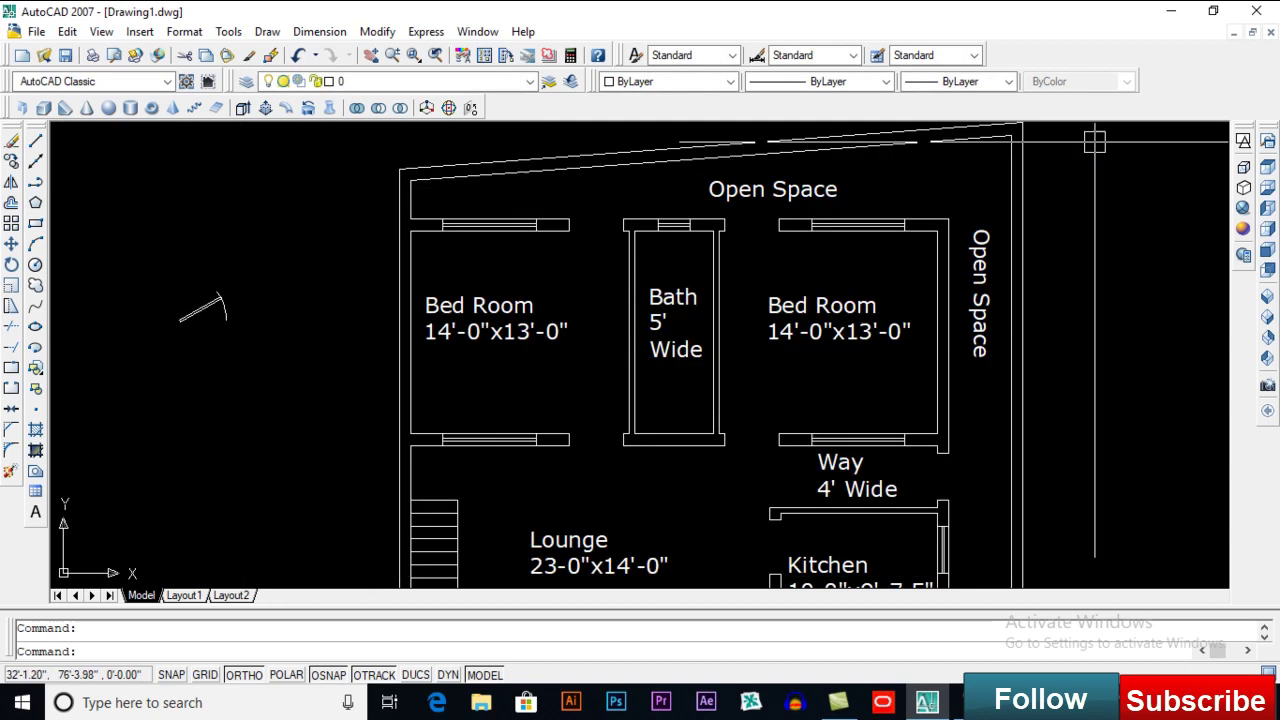
{"action": "scroll", "coordinate": [161, 329], "scroll_direction": "up", "scroll_amount": 6}
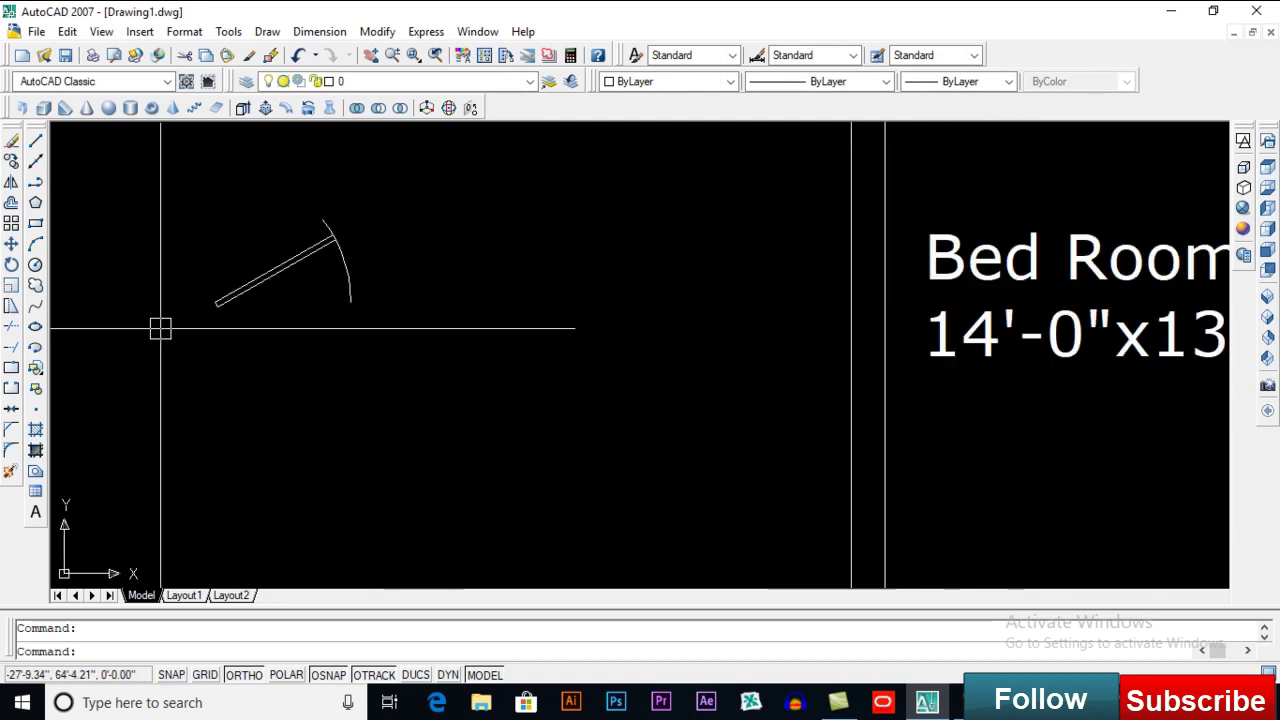
{"action": "type", "text": "m"}
{"action": "key", "text": "space"}
{"action": "left_click", "coordinate": [262, 290]}
{"action": "key", "text": "Return"}
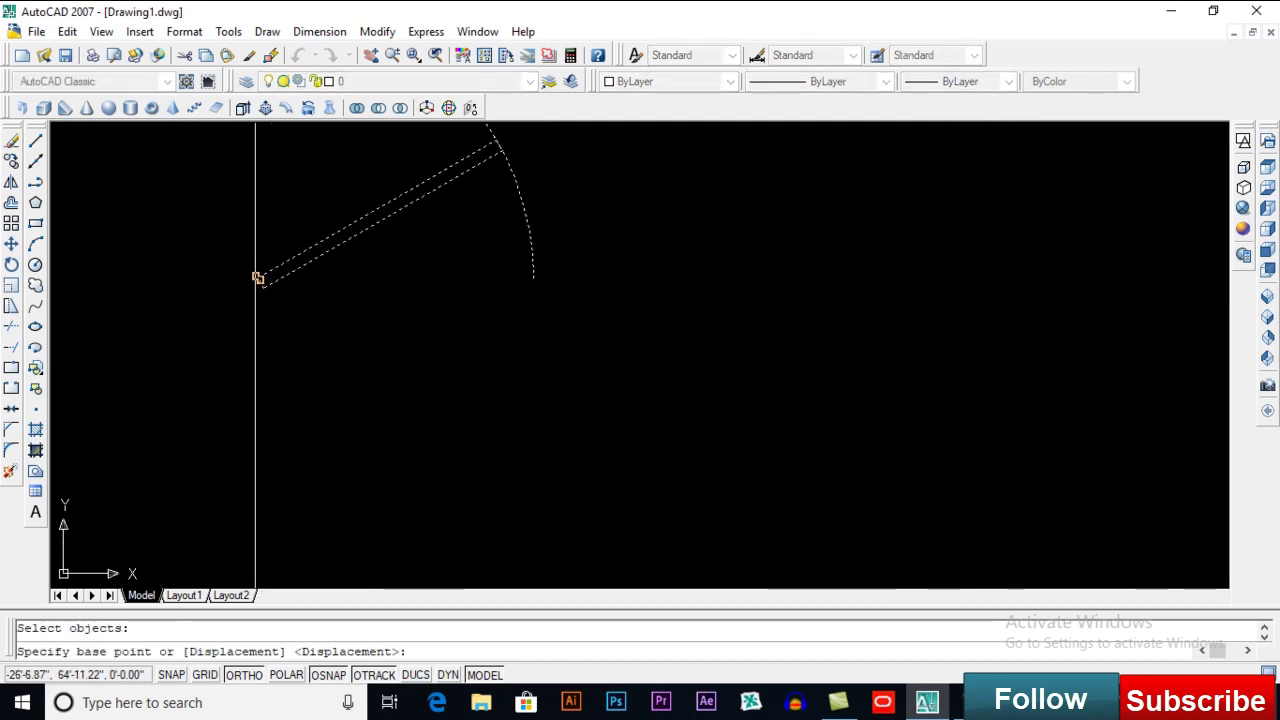
{"action": "left_click", "coordinate": [256, 273]}
{"action": "scroll", "coordinate": [400, 304], "scroll_direction": "down", "scroll_amount": 4}
{"action": "middle_click_drag", "start_coordinate": [1148, 470], "coordinate": [800, 383]}
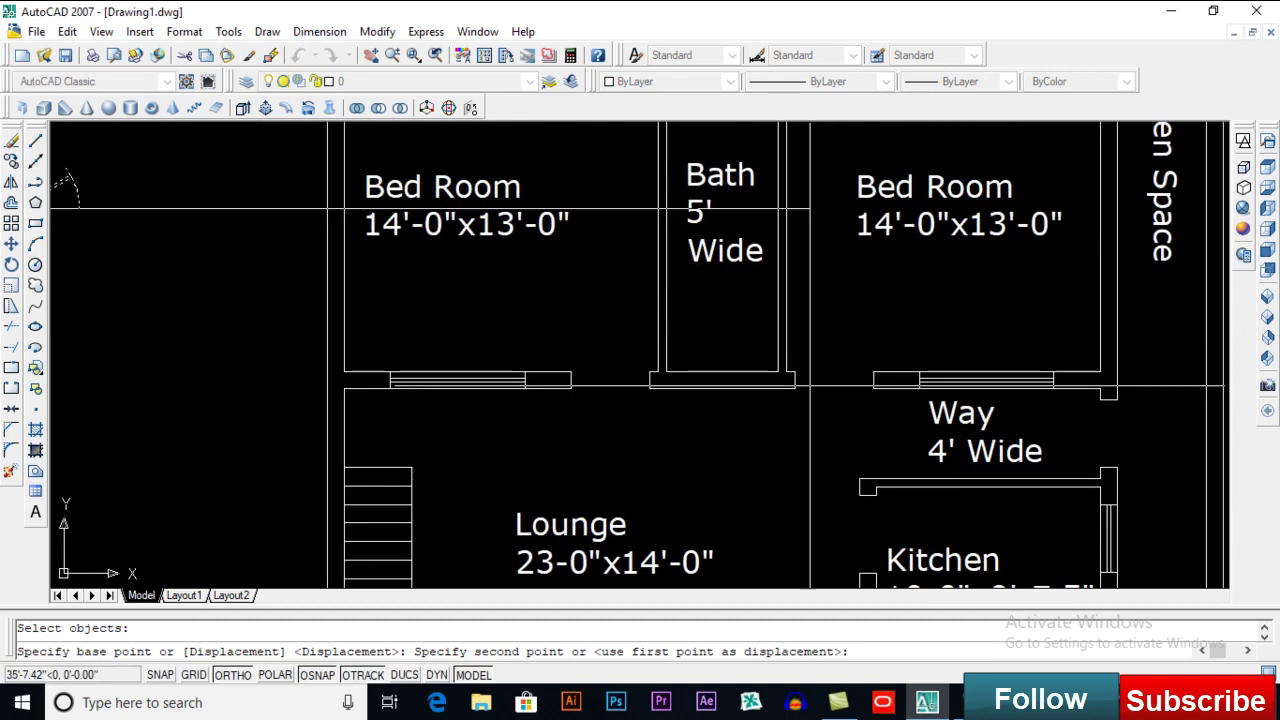
{"action": "scroll", "coordinate": [800, 383], "scroll_direction": "up", "scroll_amount": 3}
{"action": "left_click", "coordinate": [766, 371]}
{"action": "scroll", "coordinate": [760, 423], "scroll_direction": "up", "scroll_amount": 3}
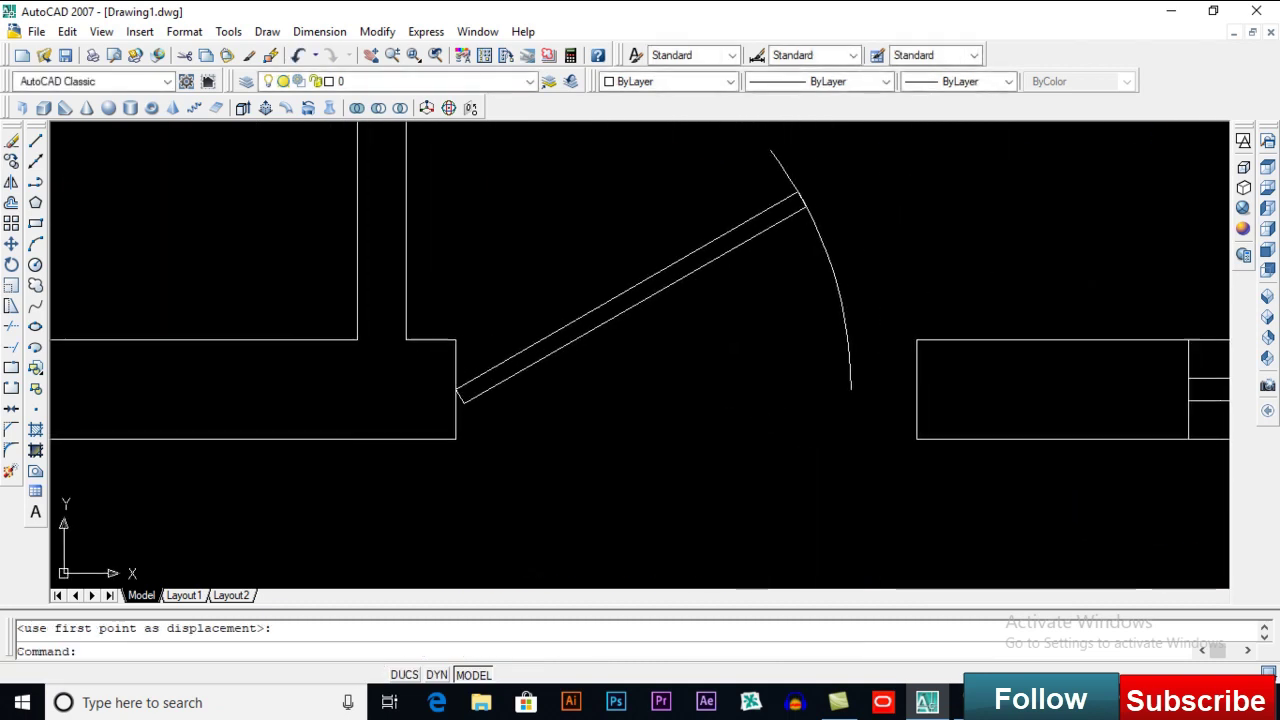
{"action": "scroll", "coordinate": [842, 367], "scroll_direction": "down", "scroll_amount": 2}
{"action": "mouse_move", "coordinate": [700, 405]}
{"action": "middle_mouse_down"}
{"action": "mouse_move", "coordinate": [638, 362]}
{"action": "mouse_move", "coordinate": [642, 394]}
{"action": "mouse_move", "coordinate": [686, 406]}
{"action": "middle_mouse_up"}
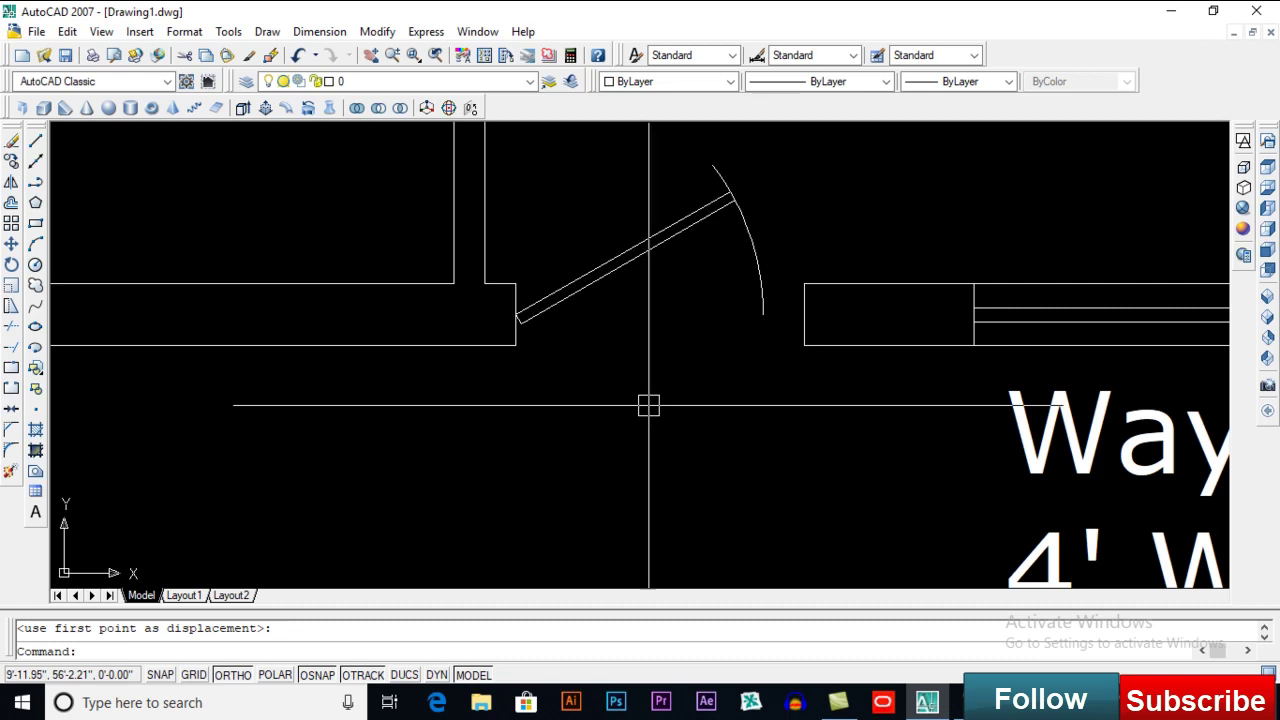
Step: Scale the door by reference from its hinge point so its width spans the full 3'-6" Bed Room opening
{"action": "key", "text": "Return"}
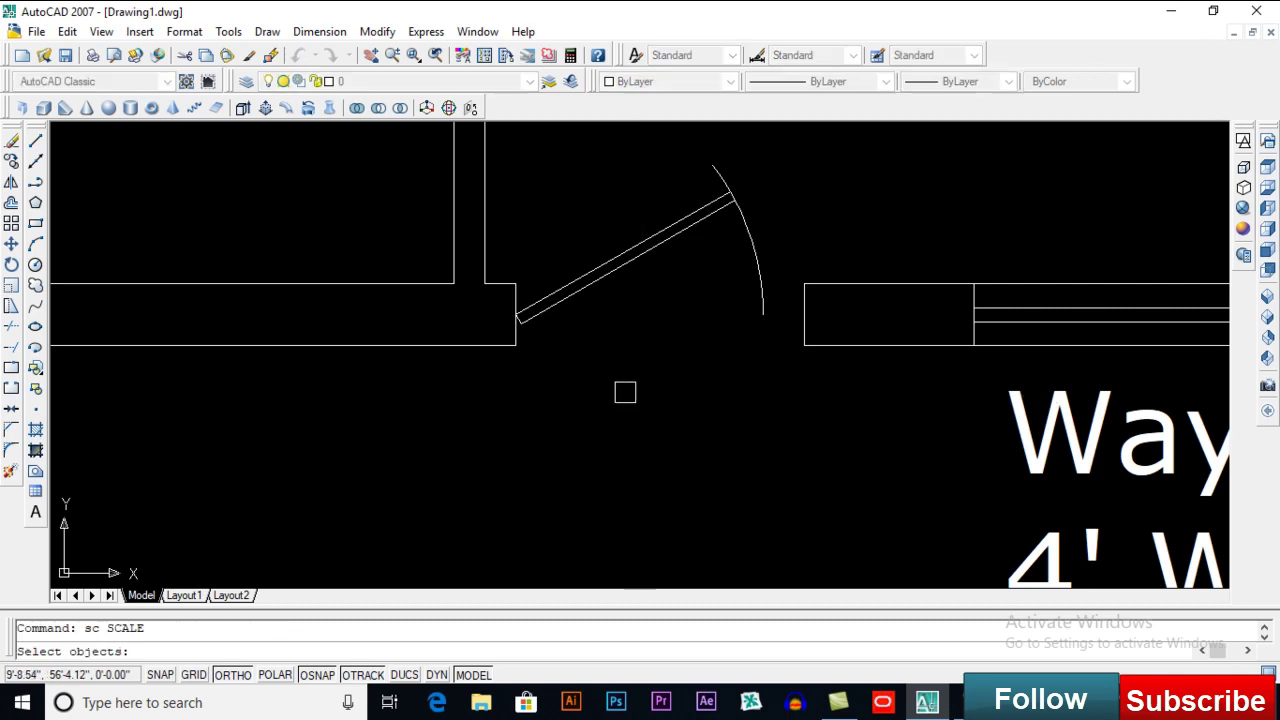
{"action": "left_click", "coordinate": [565, 300]}
{"action": "key", "text": "Return"}
{"action": "scroll", "coordinate": [525, 325], "scroll_direction": "up", "scroll_amount": 5}
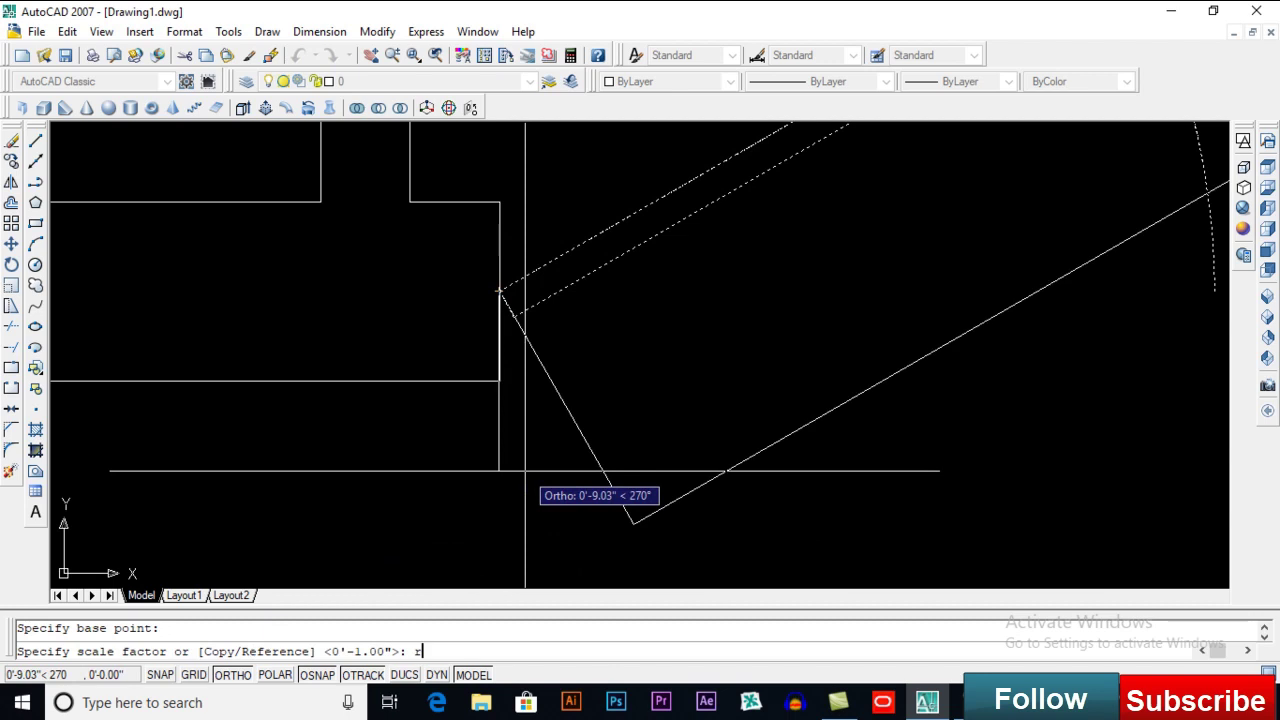
{"action": "key", "text": "Return"}
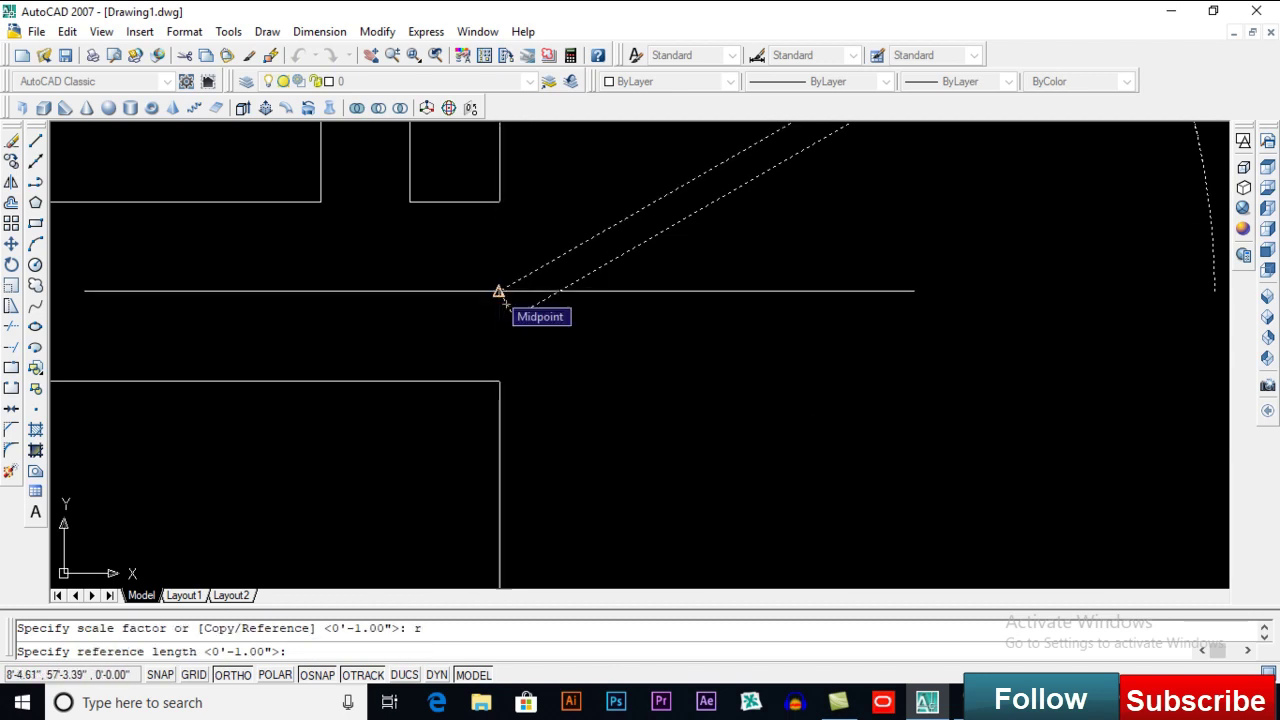
{"action": "left_click", "coordinate": [498, 291]}
{"action": "scroll", "coordinate": [498, 291], "scroll_direction": "down", "scroll_amount": 1}
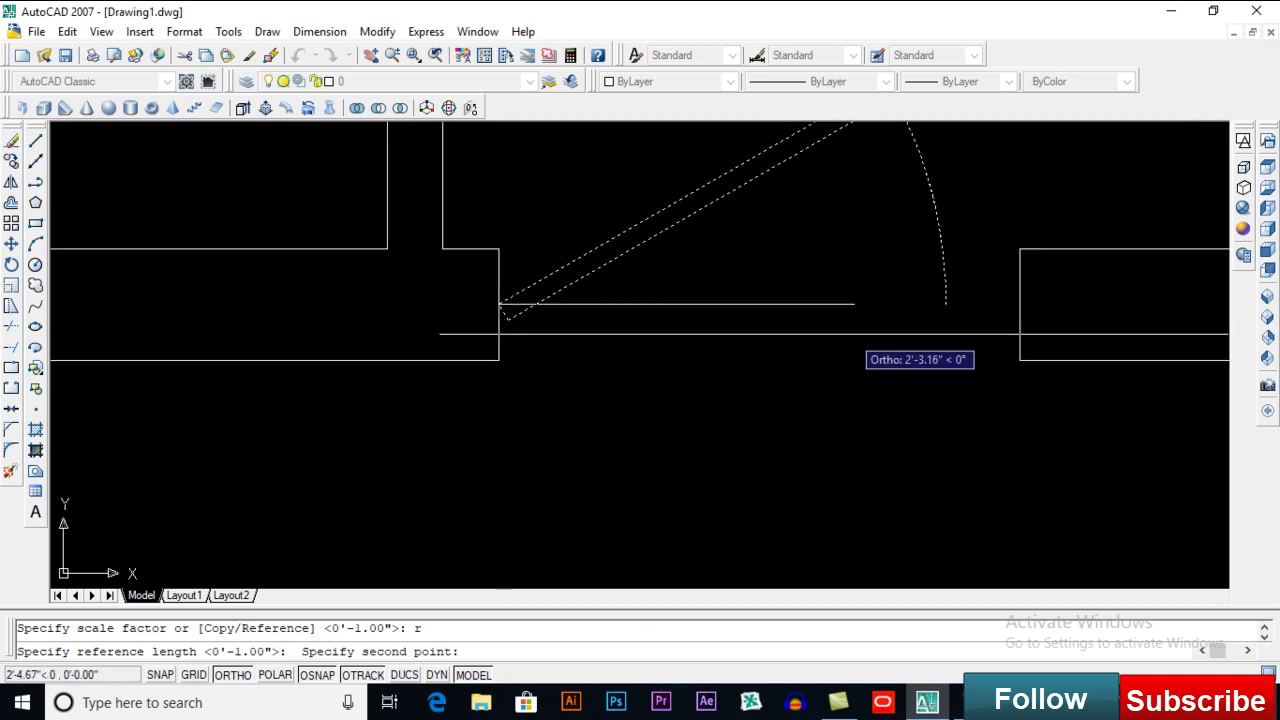
{"action": "left_click", "coordinate": [945, 303]}
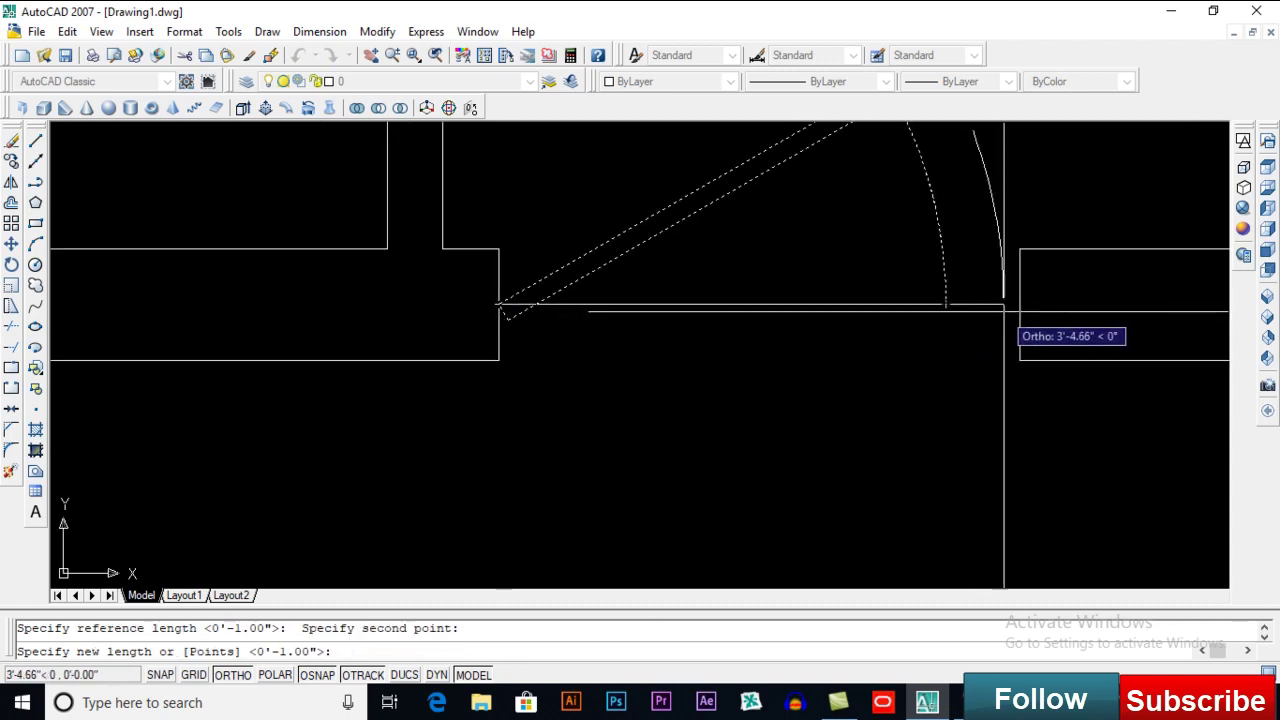
{"action": "scroll", "coordinate": [990, 318], "scroll_direction": "down", "scroll_amount": 1}
{"action": "scroll", "coordinate": [984, 318], "scroll_direction": "down", "scroll_amount": 2}
{"action": "middle_click_drag", "start_coordinate": [956, 322], "coordinate": [732, 325]}
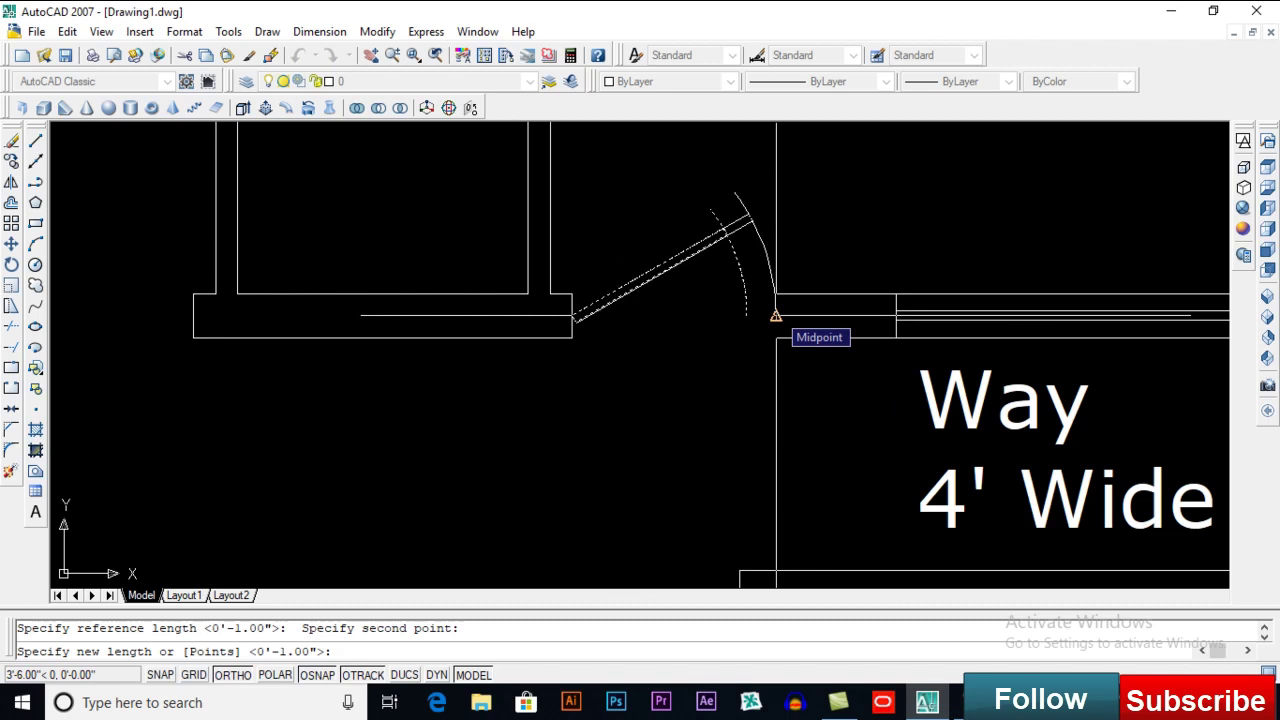
{"action": "left_click", "coordinate": [775, 316]}
Step: Mirror the door about the vertical centreline of the Bath into the left Bed Room's opening, keeping the original
{"action": "scroll", "coordinate": [665, 357], "scroll_direction": "down", "scroll_amount": 2}
{"action": "middle_click_drag", "start_coordinate": [665, 357], "coordinate": [820, 402]}
{"action": "type", "text": "mi"}
{"action": "key", "text": "Return"}
{"action": "left_click", "coordinate": [823, 354]}
{"action": "key", "text": "Return"}
{"action": "left_click", "coordinate": [672, 341]}
{"action": "left_click", "coordinate": [672, 280]}
{"action": "key", "text": "Return"}
Step: Copy the left Bed Room's door about 17'-9" straight down to beside the Guest Room opening
{"action": "scroll", "coordinate": [694, 300], "scroll_direction": "down", "scroll_amount": 4}
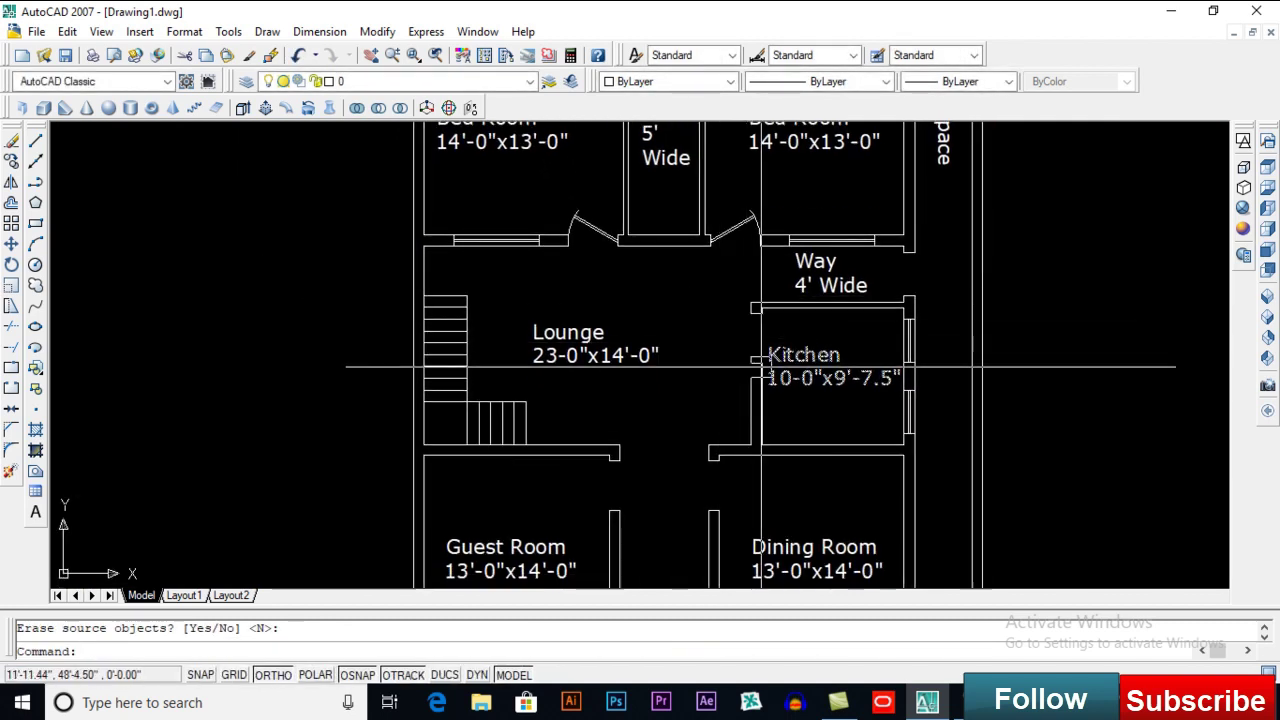
{"action": "type", "text": "c"}
{"action": "key", "text": "Return"}
{"action": "left_click", "coordinate": [596, 228]}
{"action": "key", "text": "Return"}
{"action": "left_click", "coordinate": [600, 268]}
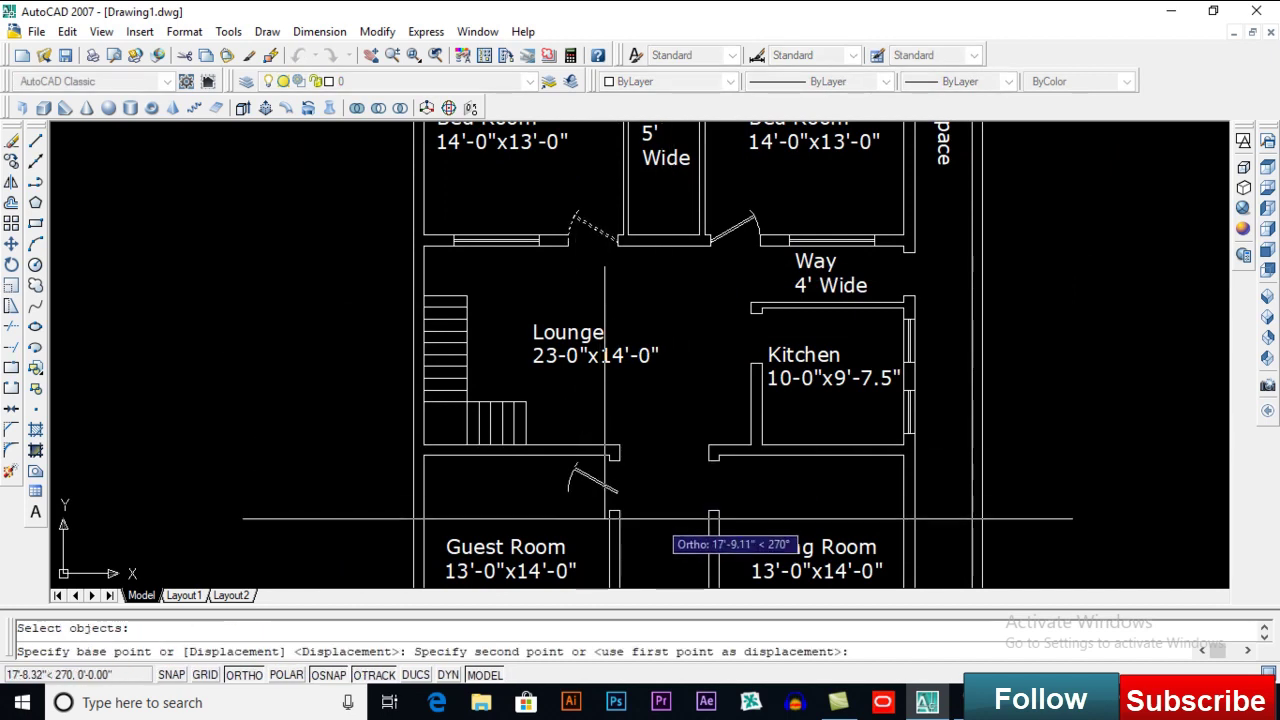
{"action": "left_click", "coordinate": [658, 520]}
{"action": "key", "text": "Return"}
Step: Rotate the copied door 90° about its hinge point
{"action": "scroll", "coordinate": [651, 449], "scroll_direction": "up", "scroll_amount": 4}
{"action": "type", "text": "ro"}
{"action": "key", "text": "Return"}
{"action": "left_click", "coordinate": [560, 414]}
{"action": "key", "text": "Return"}
{"action": "left_click", "coordinate": [648, 420]}
{"action": "left_click", "coordinate": [635, 345]}
Step: Move the rotated door by its hinge corner to the wall end at the top of the Dining Room opening
{"action": "type", "text": "m"}
{"action": "key", "text": "Return"}
{"action": "left_click", "coordinate": [638, 500]}
{"action": "key", "text": "Return"}
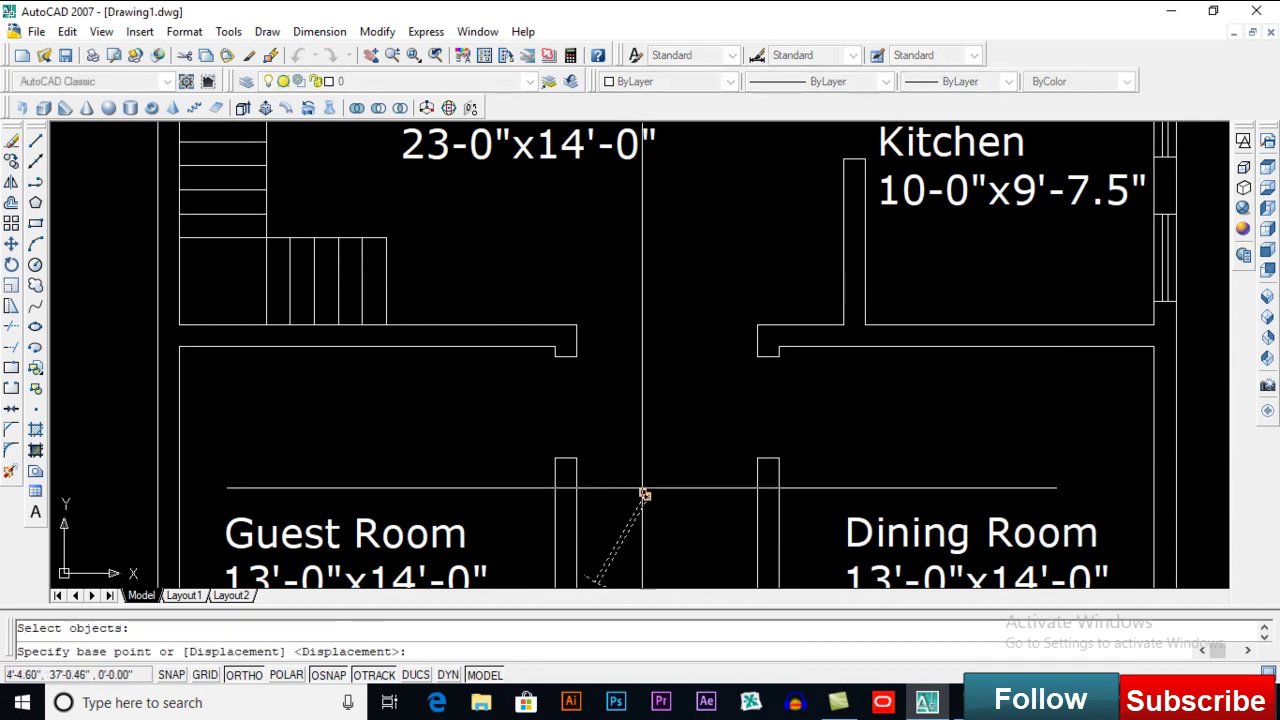
{"action": "left_click", "coordinate": [644, 495]}
{"action": "left_click", "coordinate": [765, 363]}
{"action": "scroll", "coordinate": [724, 420], "scroll_direction": "down", "scroll_amount": 3}
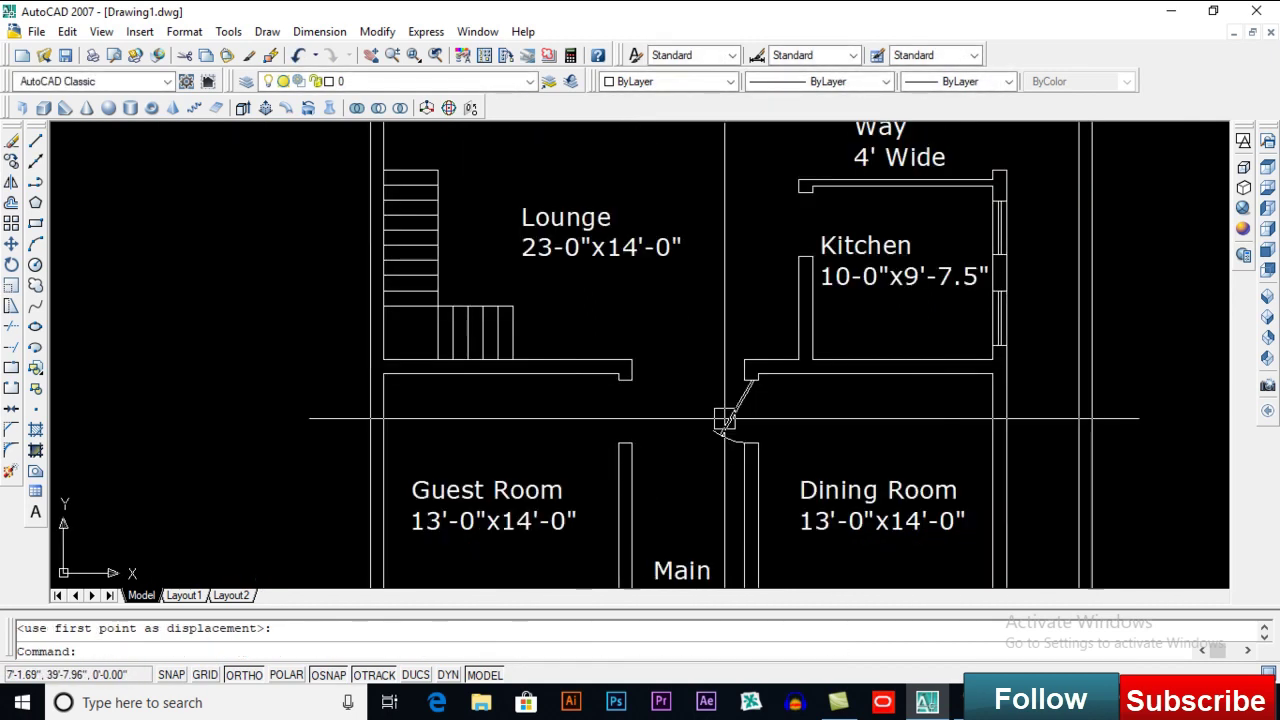
Step: Mirror the Dining Room door about the vertical centreline of the Bath into the Guest Room opening, keeping the original
{"action": "type", "text": "mi"}
{"action": "key", "text": "Return"}
{"action": "left_click", "coordinate": [724, 420]}
{"action": "scroll", "coordinate": [730, 418], "scroll_direction": "down", "scroll_amount": 3}
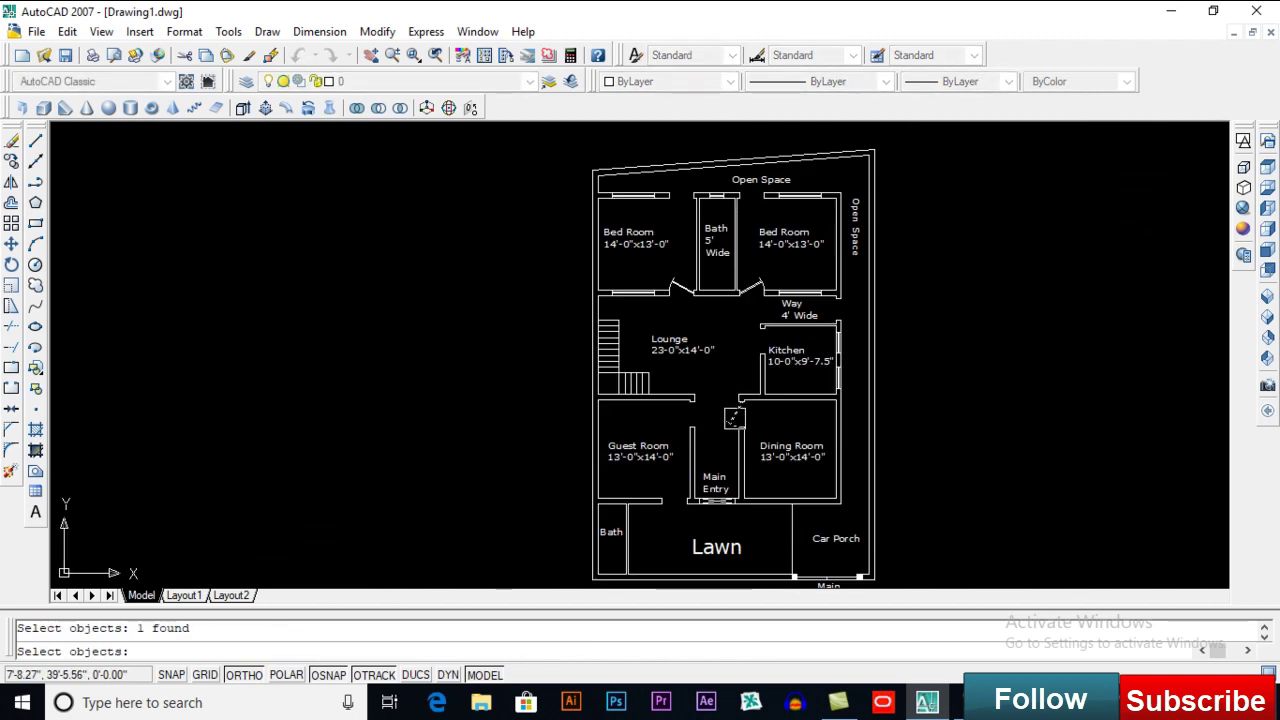
{"action": "left_click", "coordinate": [717, 298]}
{"action": "left_click", "coordinate": [717, 348]}
{"action": "key", "text": "Return"}
{"action": "scroll", "coordinate": [693, 437], "scroll_direction": "up", "scroll_amount": 3}
{"action": "scroll", "coordinate": [693, 437], "scroll_direction": "up", "scroll_amount": 2}
{"action": "scroll", "coordinate": [735, 405], "scroll_direction": "down", "scroll_amount": 3}
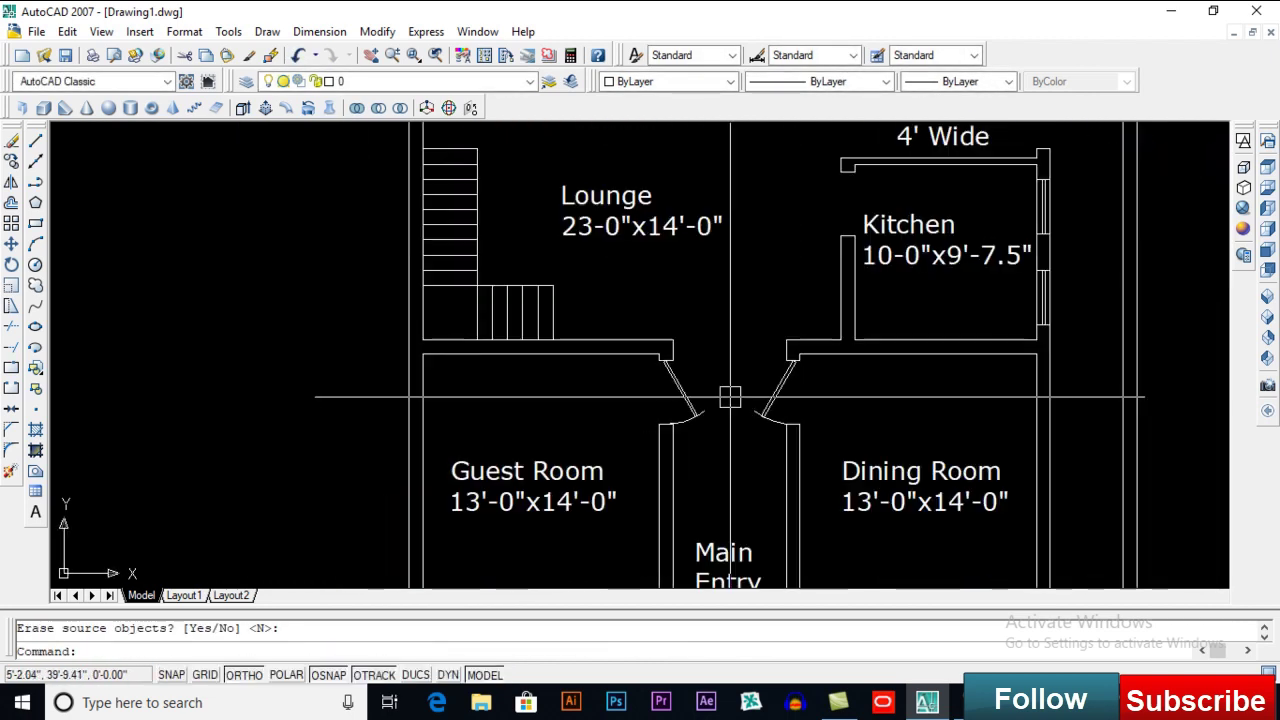
Step: Review the whole floor plan, examining the placed doors, room labels and wall layout
{"action": "scroll", "coordinate": [725, 394], "scroll_direction": "down", "scroll_amount": 2}
{"action": "middle_click_drag", "start_coordinate": [762, 335], "coordinate": [681, 336]}
{"action": "scroll", "coordinate": [684, 366], "scroll_direction": "down", "scroll_amount": 2}
{"action": "middle_click_drag", "start_coordinate": [687, 276], "coordinate": [689, 337]}
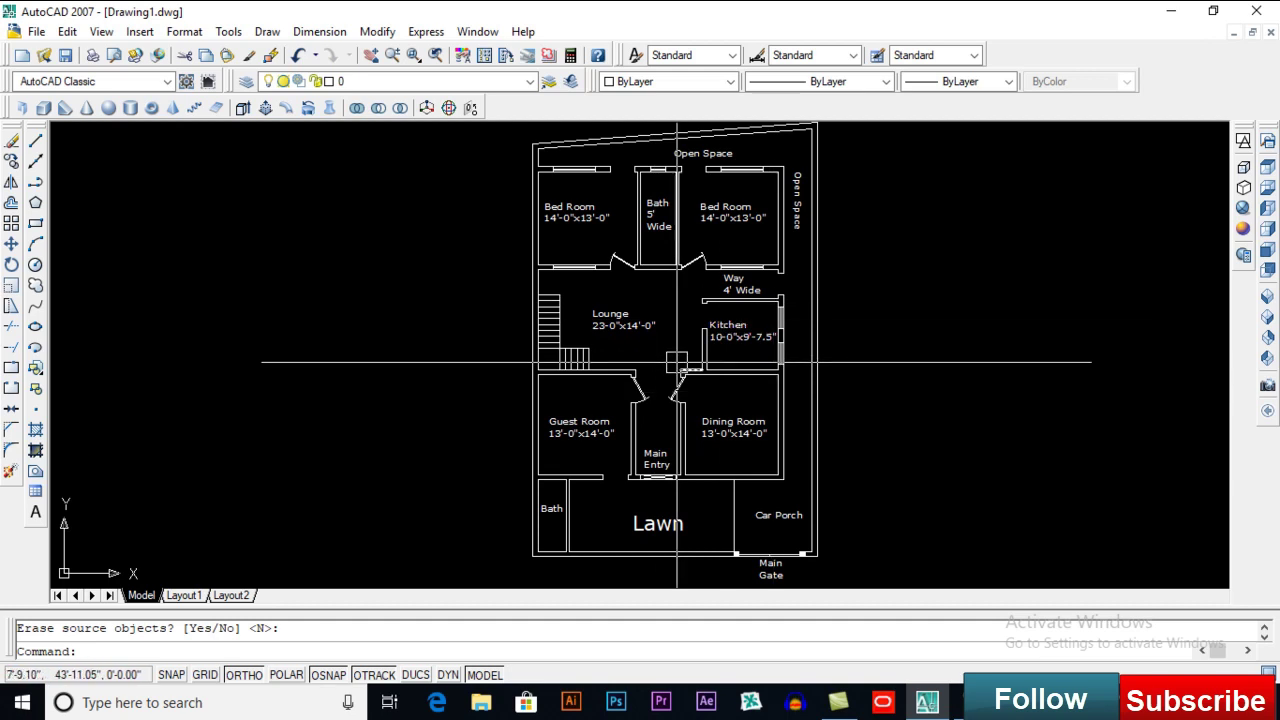
{"action": "scroll", "coordinate": [610, 335], "scroll_direction": "up", "scroll_amount": 2}
{"action": "mouse_move", "coordinate": [640, 384]}
{"action": "middle_mouse_down"}
{"action": "mouse_move", "coordinate": [650, 340]}
{"action": "mouse_move", "coordinate": [622, 372]}
{"action": "middle_mouse_up"}
{"action": "scroll", "coordinate": [653, 344], "scroll_direction": "down", "scroll_amount": 2}
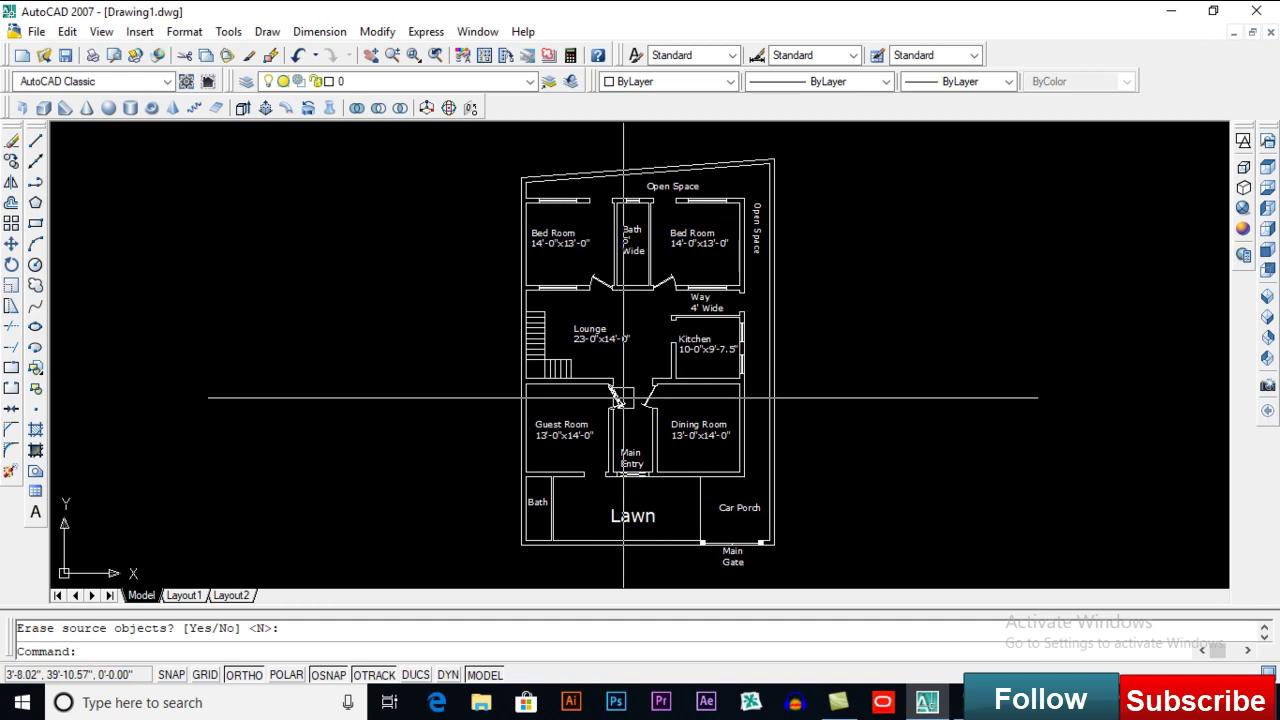
{"action": "middle_click_drag", "start_coordinate": [668, 378], "coordinate": [650, 372]}
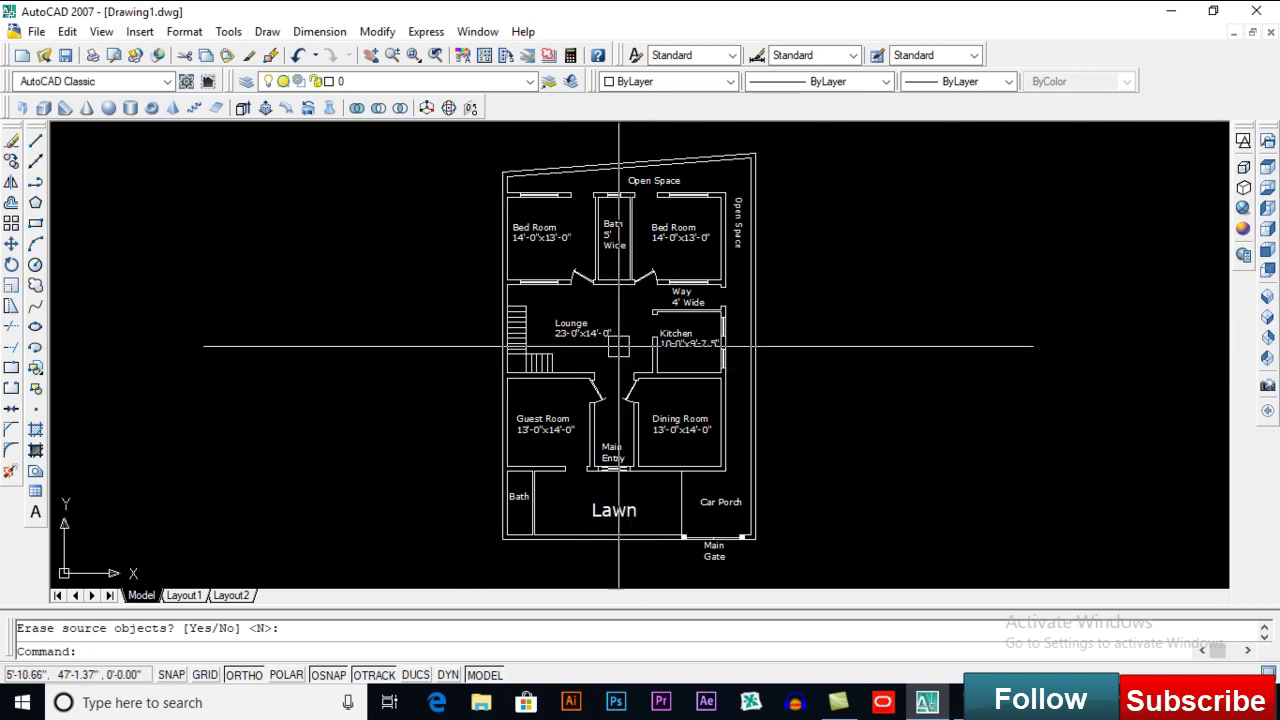
{"action": "middle_click_drag", "start_coordinate": [606, 360], "coordinate": [604, 359]}
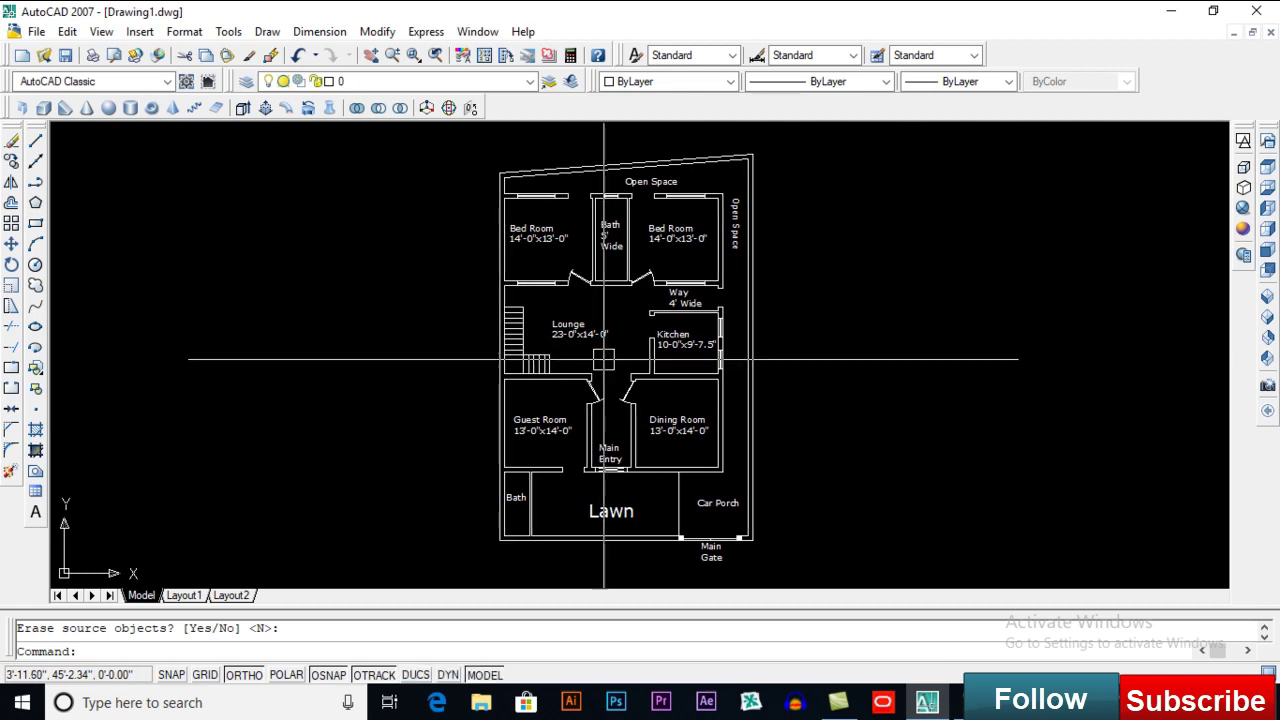